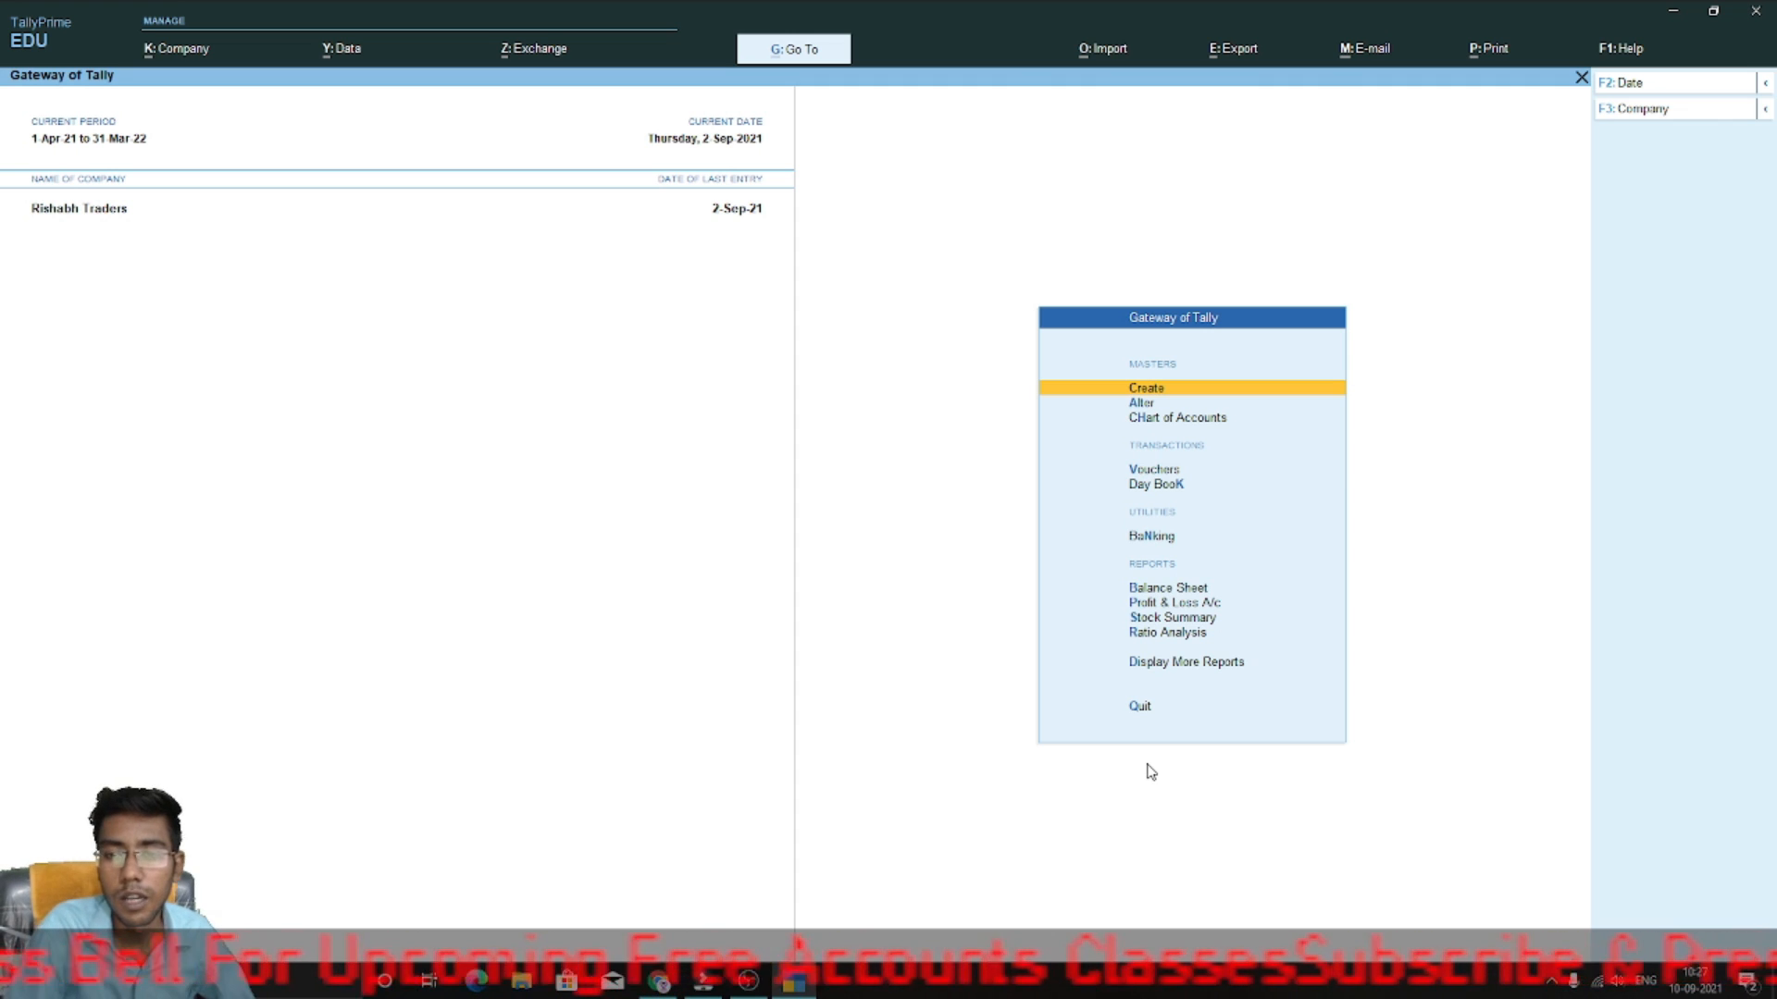
# - Open voucher entry and switch to a new Contra voucher
pyautogui.press('Down')
pyautogui.press('Down')
pyautogui.press('Down')
pyautogui.press('Down')
pyautogui.press('Up')
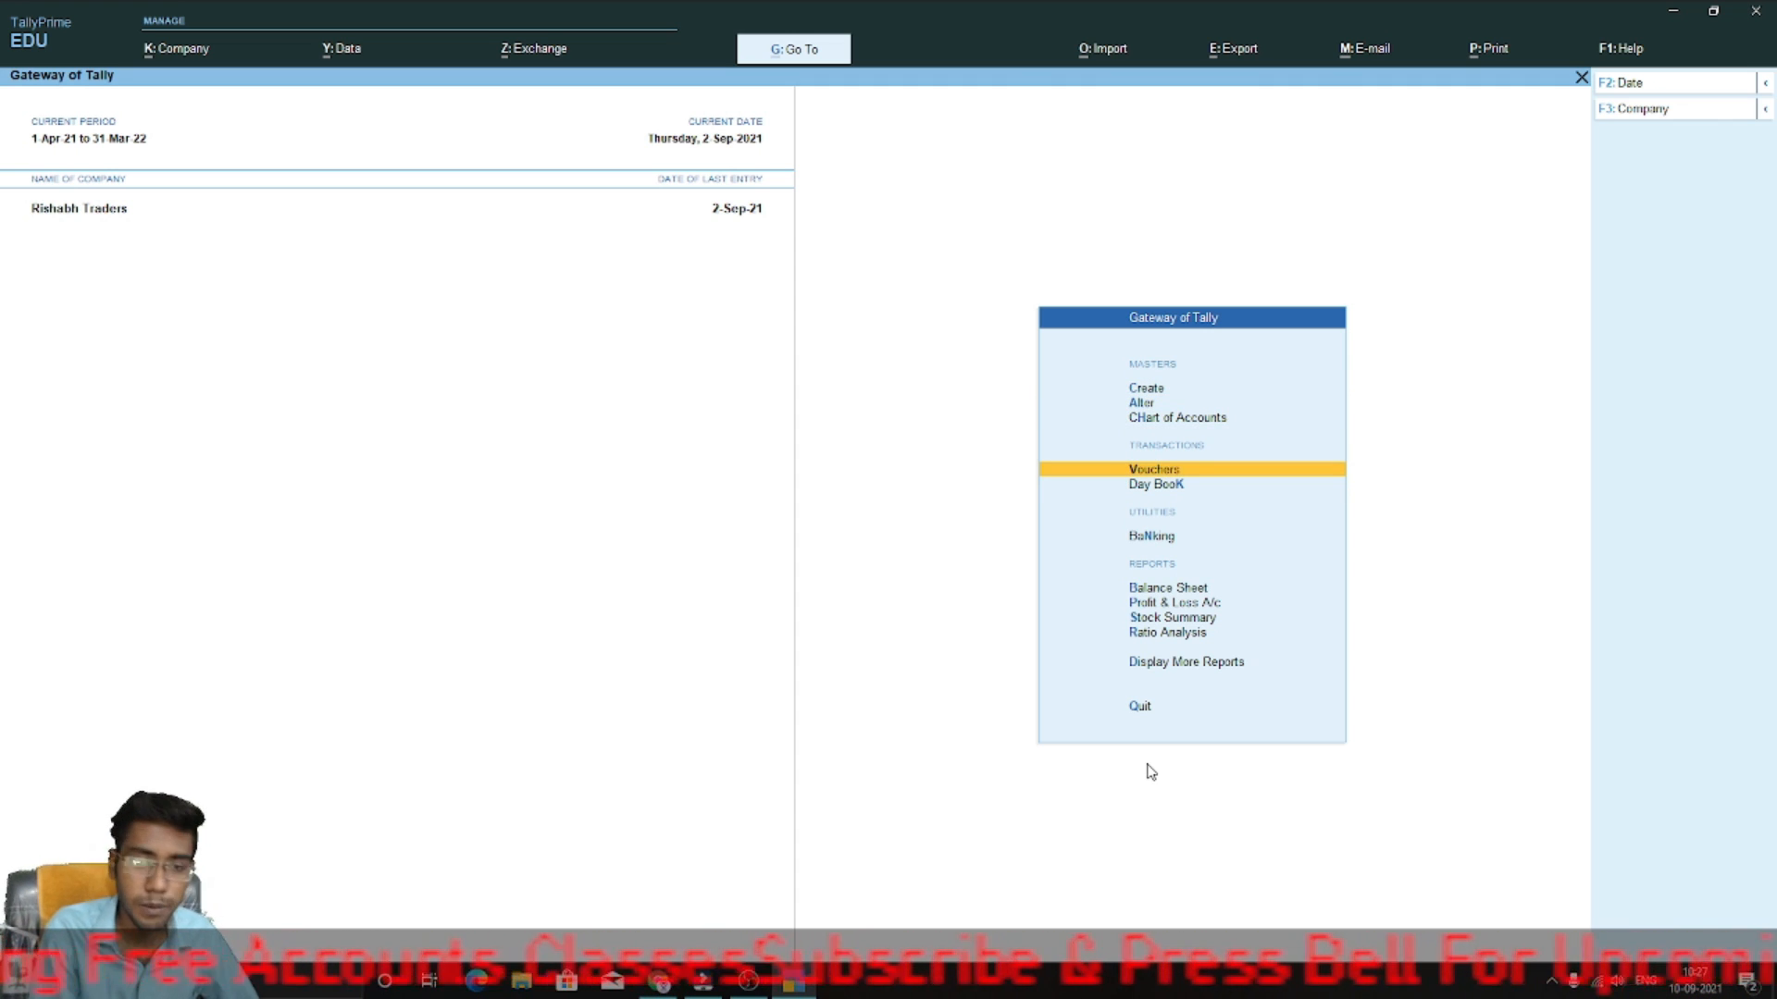
pyautogui.press('Return')
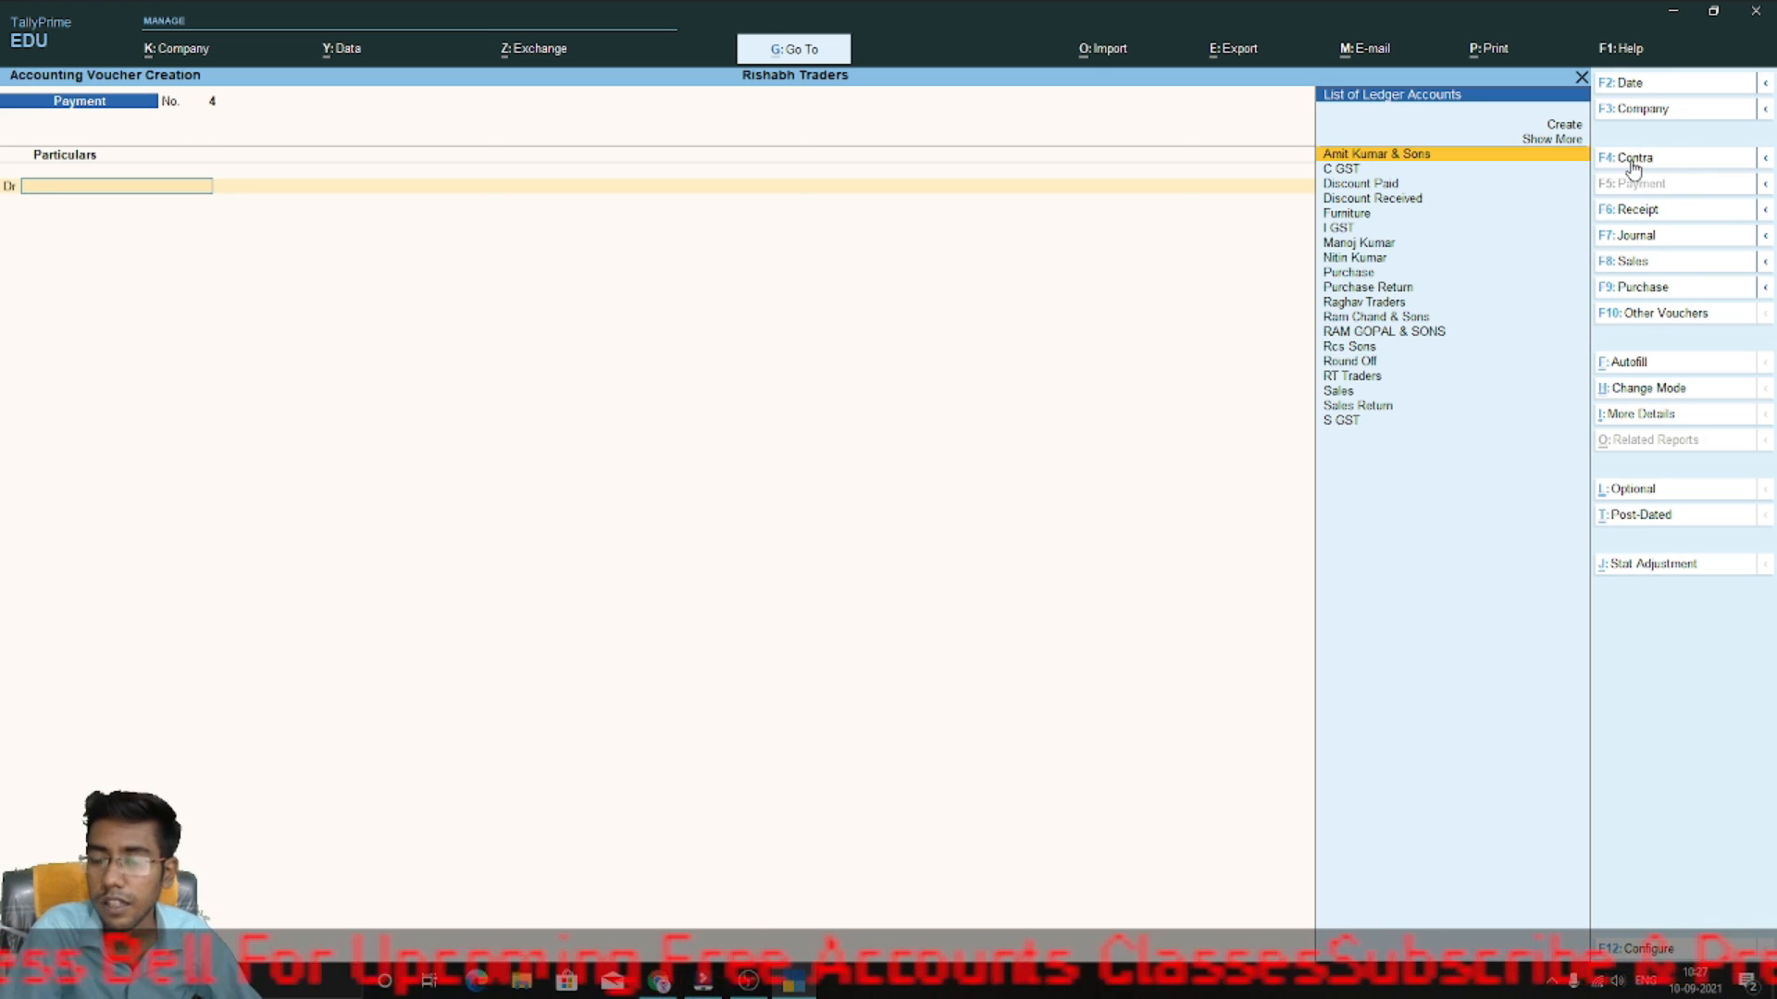
pyautogui.click(1749, 164)
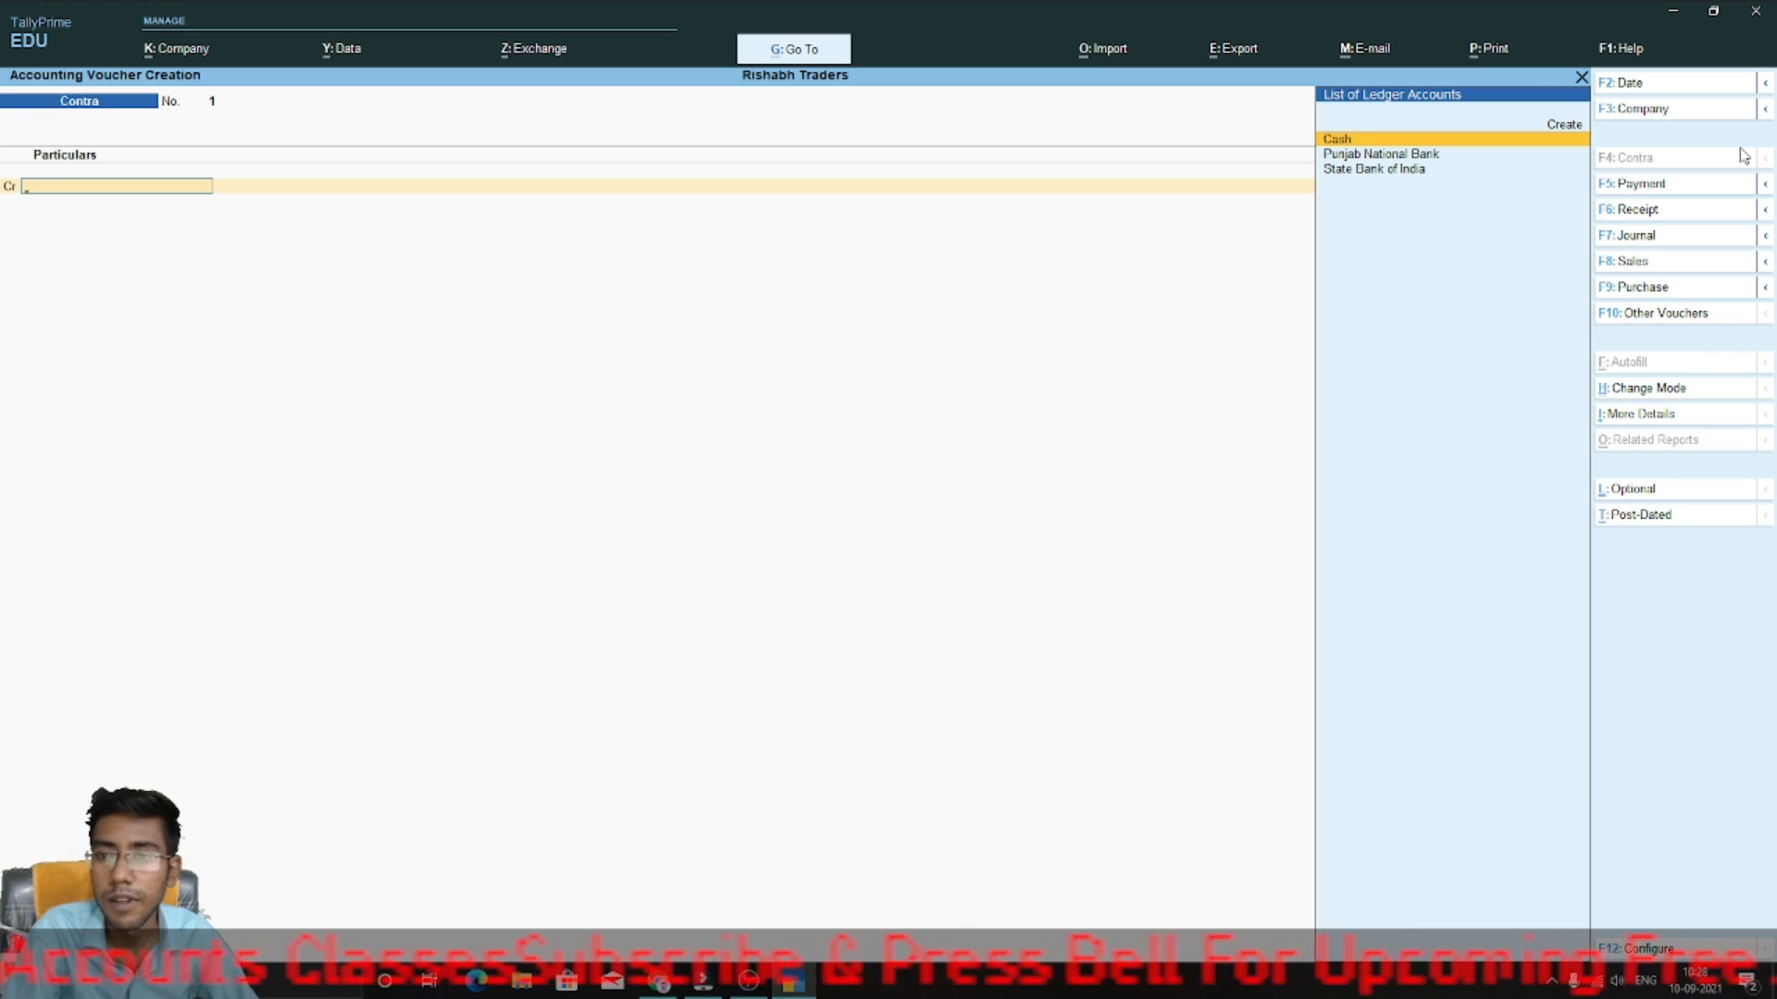
# - Credit the Cash ledger with 2,00,000 in the contra voucher
pyautogui.press('Down')
pyautogui.press('Down')
pyautogui.press('Down')
pyautogui.press('Down')
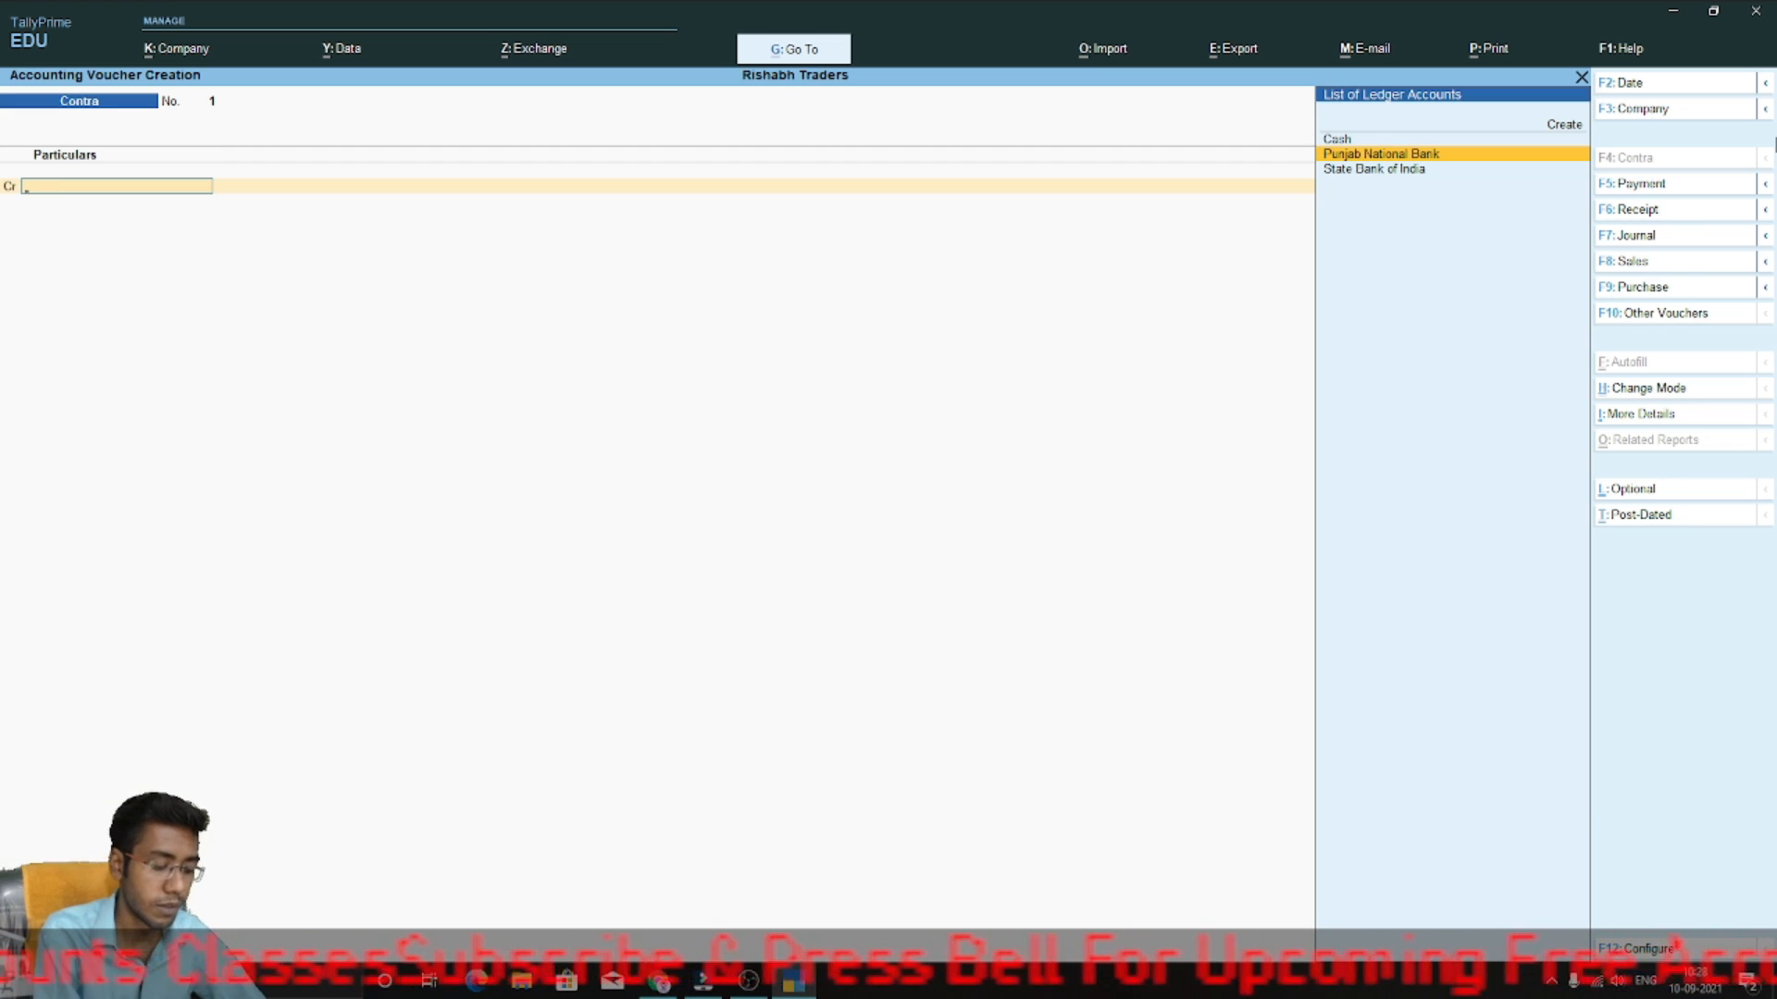
pyautogui.write('cas')
pyautogui.press('Return')
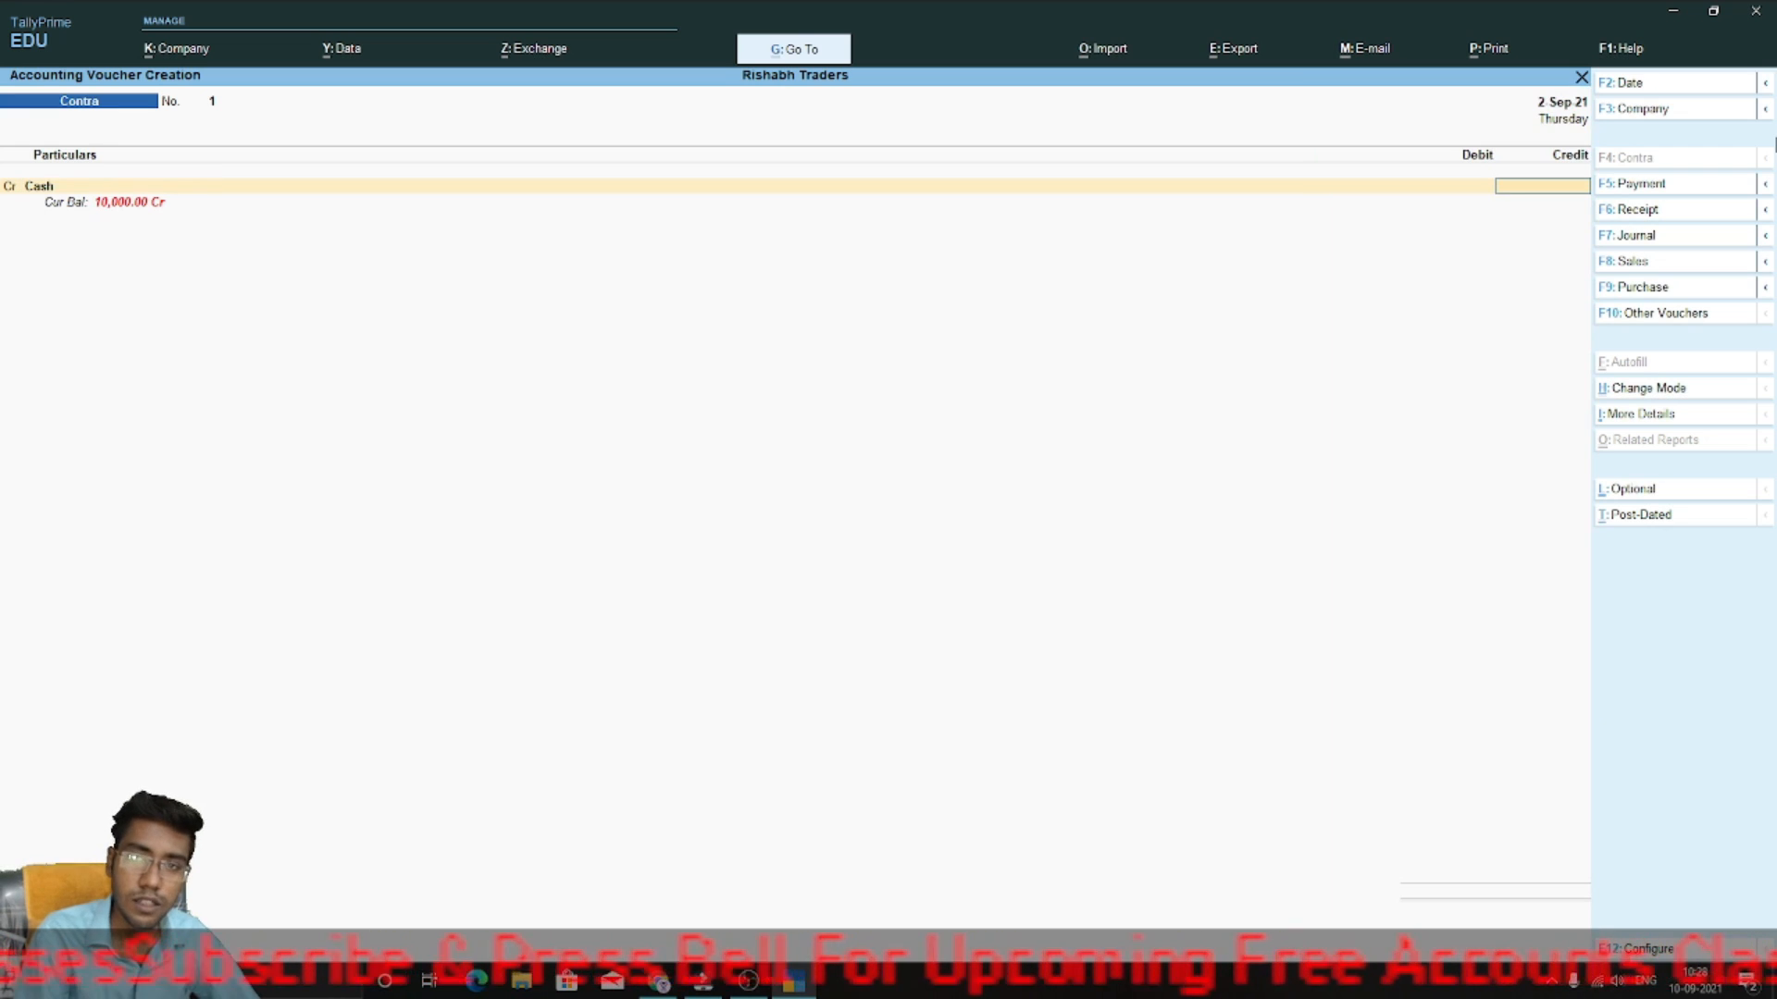
pyautogui.write('2')
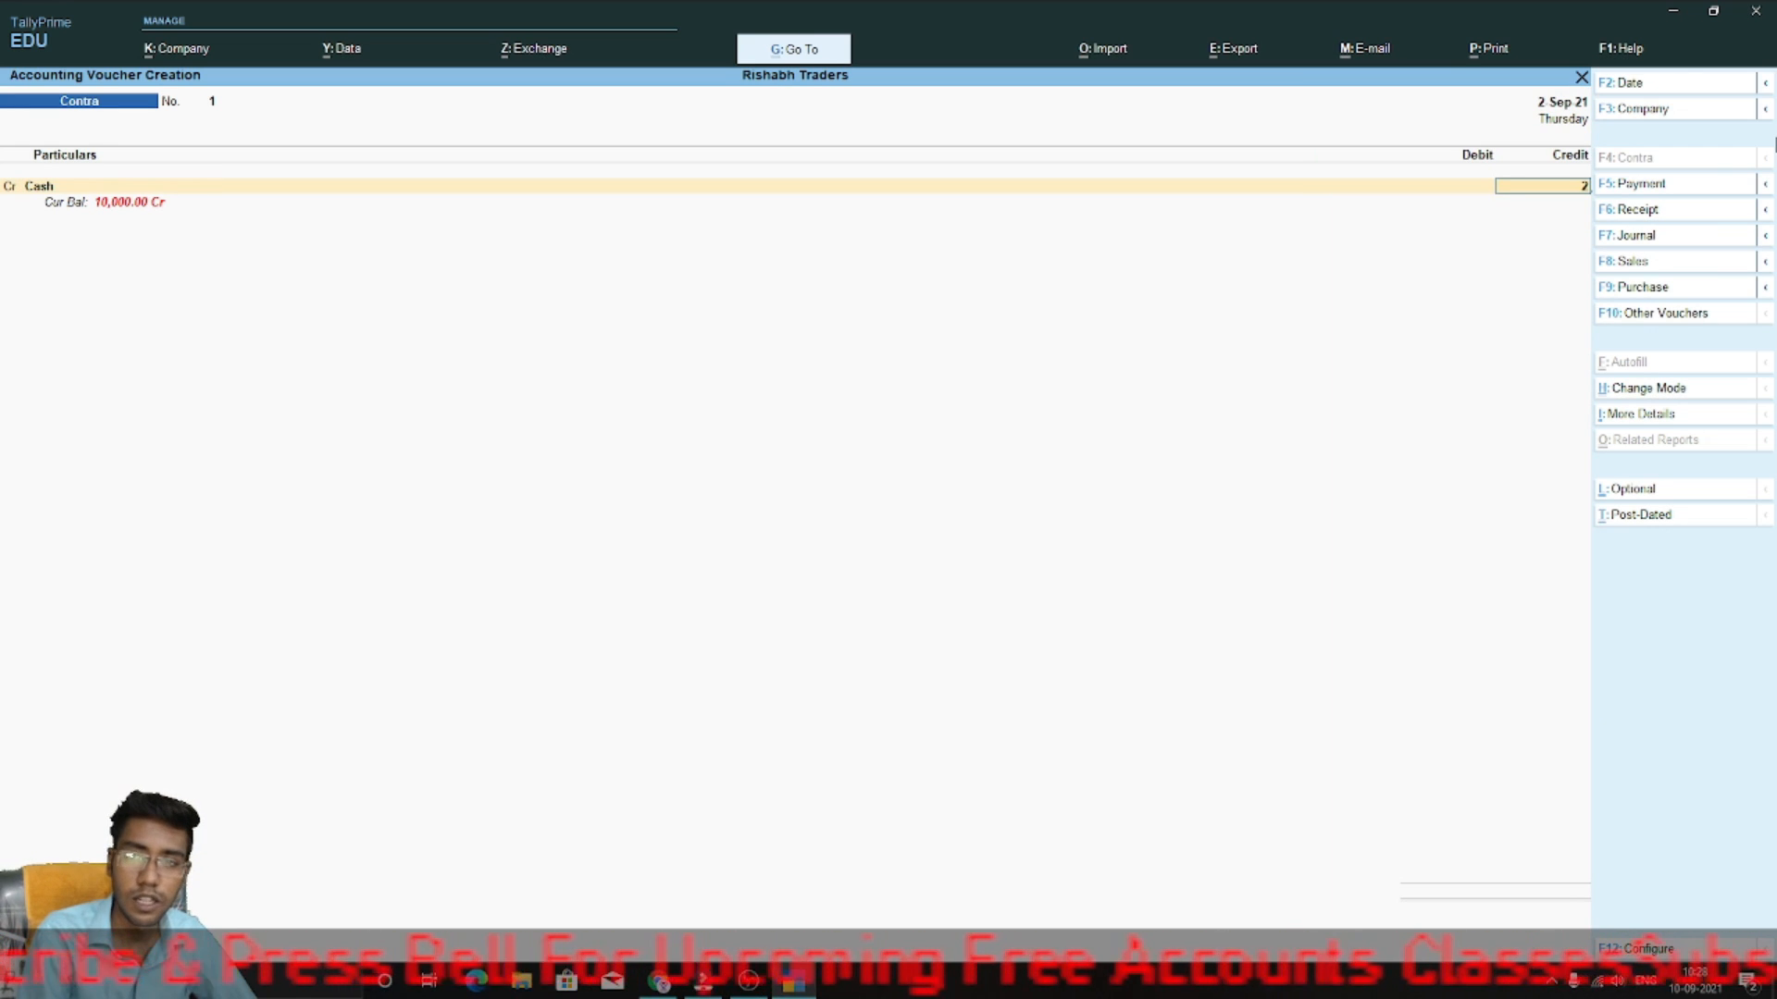
pyautogui.write(',00,000')
pyautogui.press('Return')
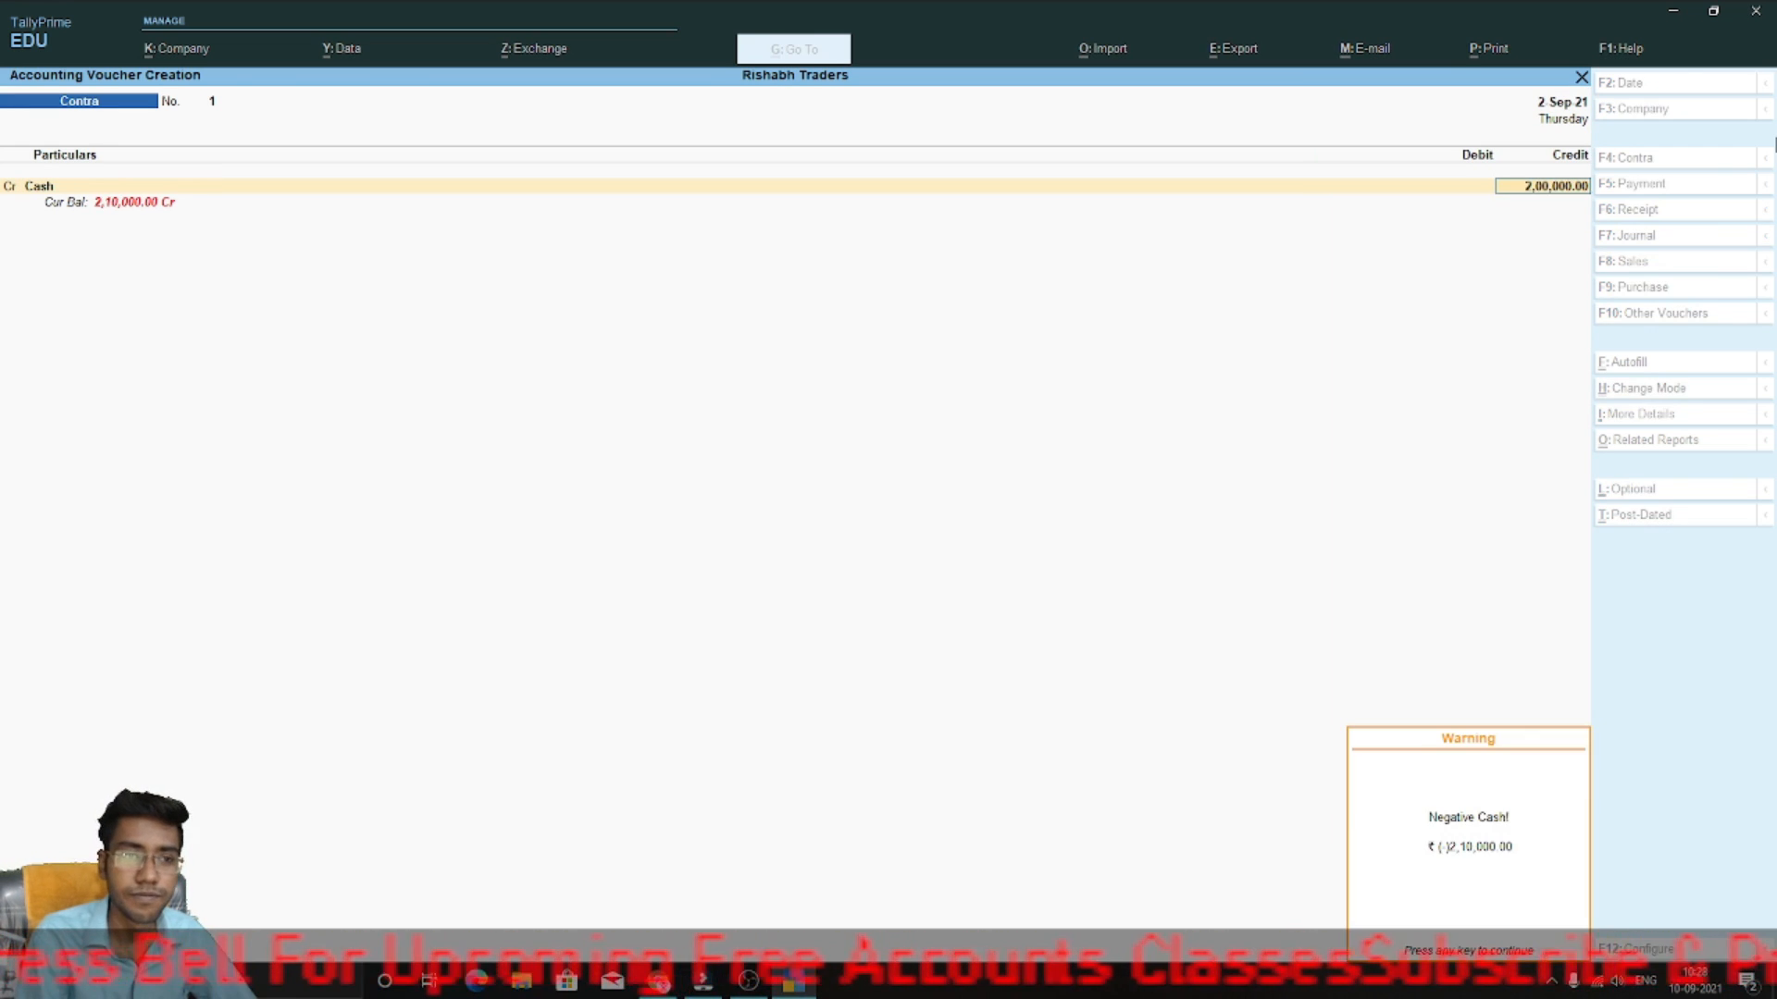
pyautogui.press('Return')
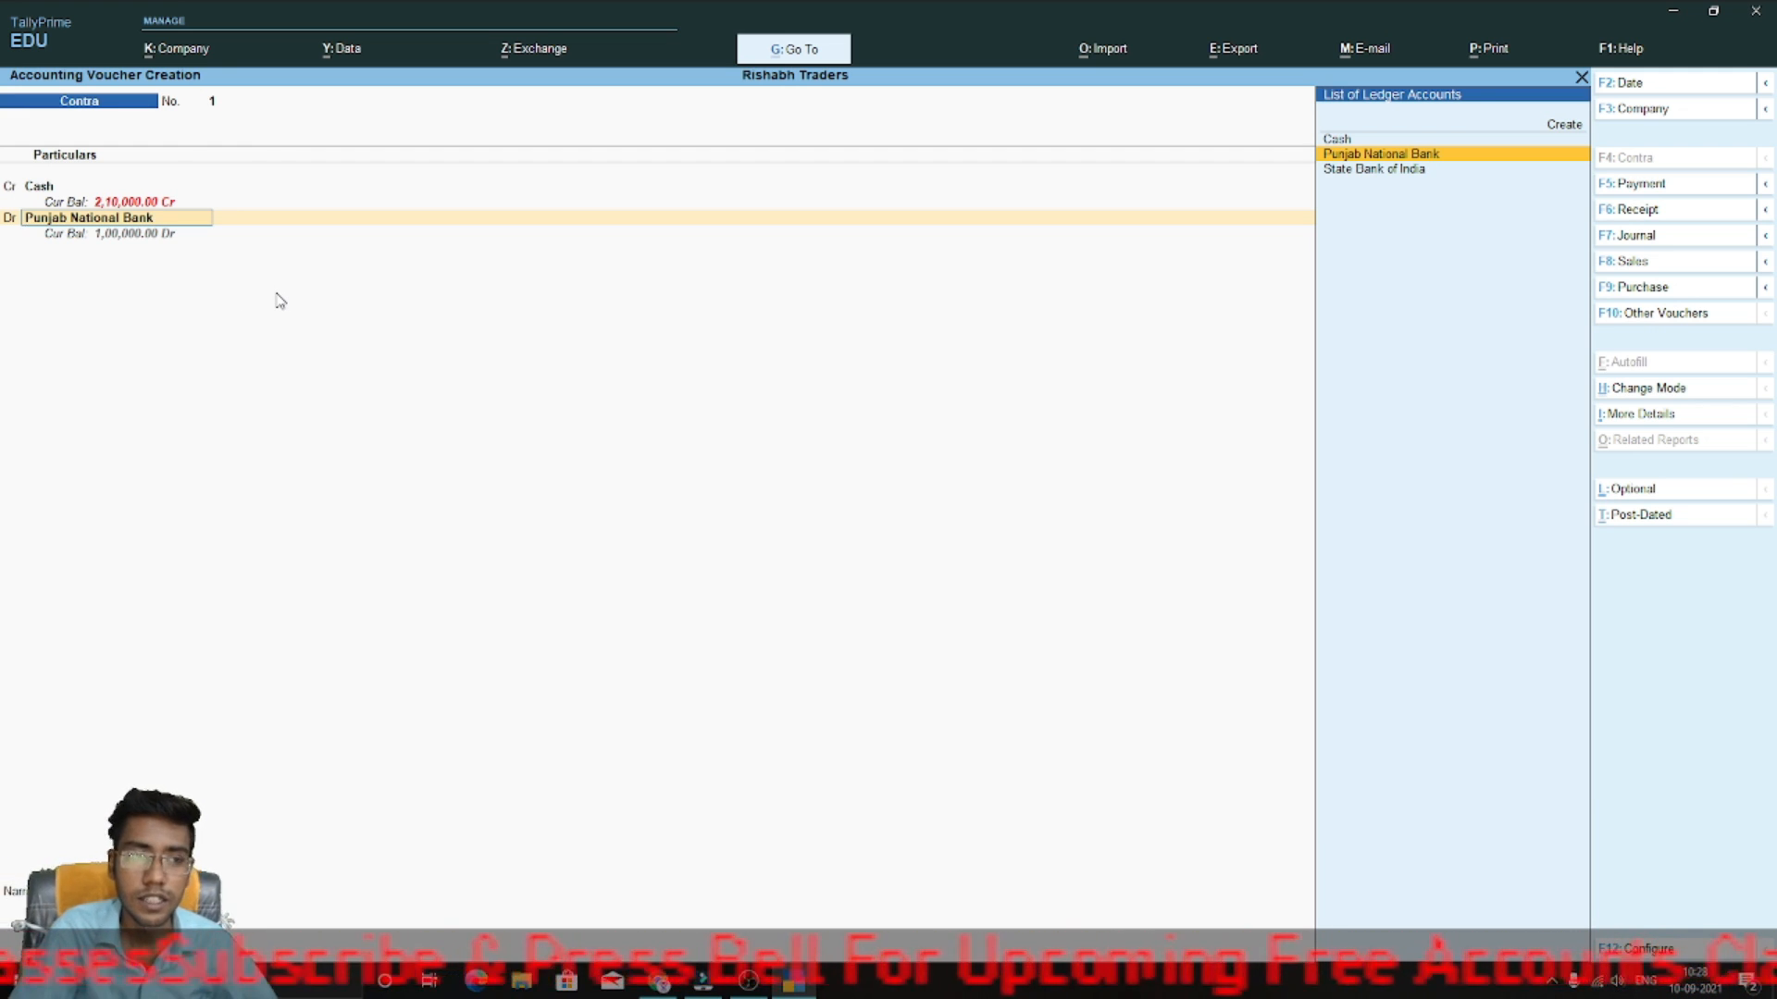
# - Debit Punjab National Bank with 2,00,000 and allocate the full amount as a Cash transaction
pyautogui.press('Return')
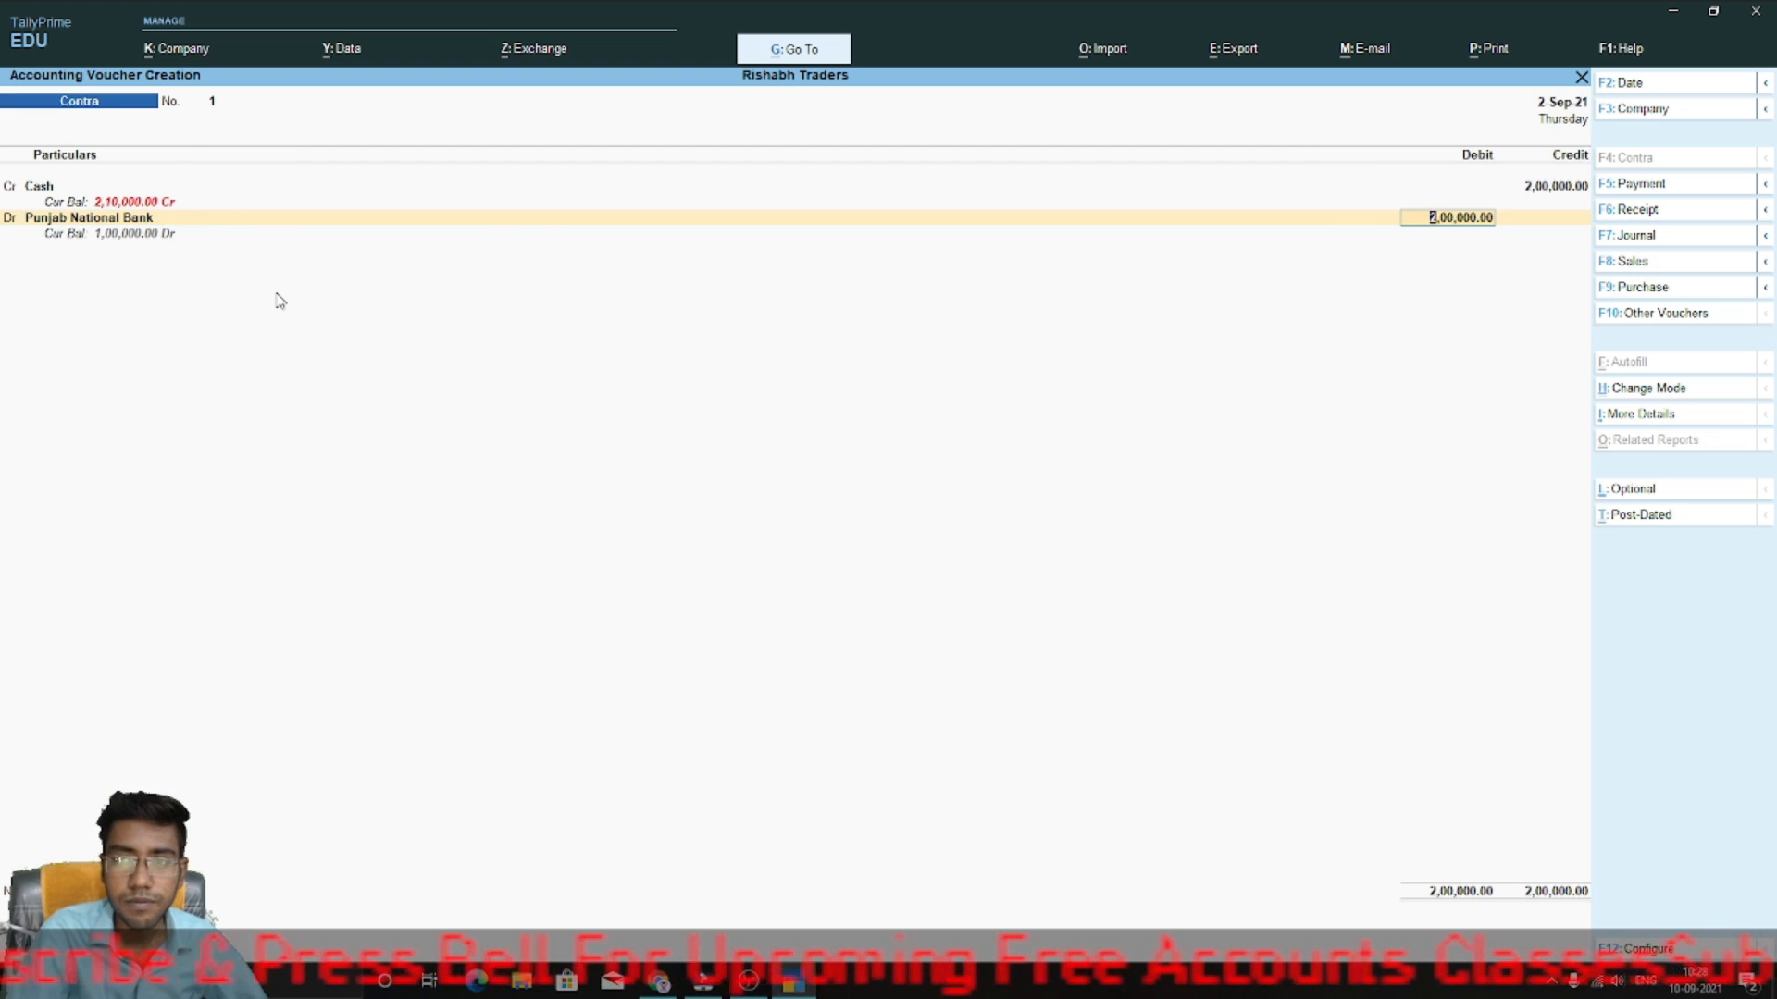
pyautogui.press('Return')
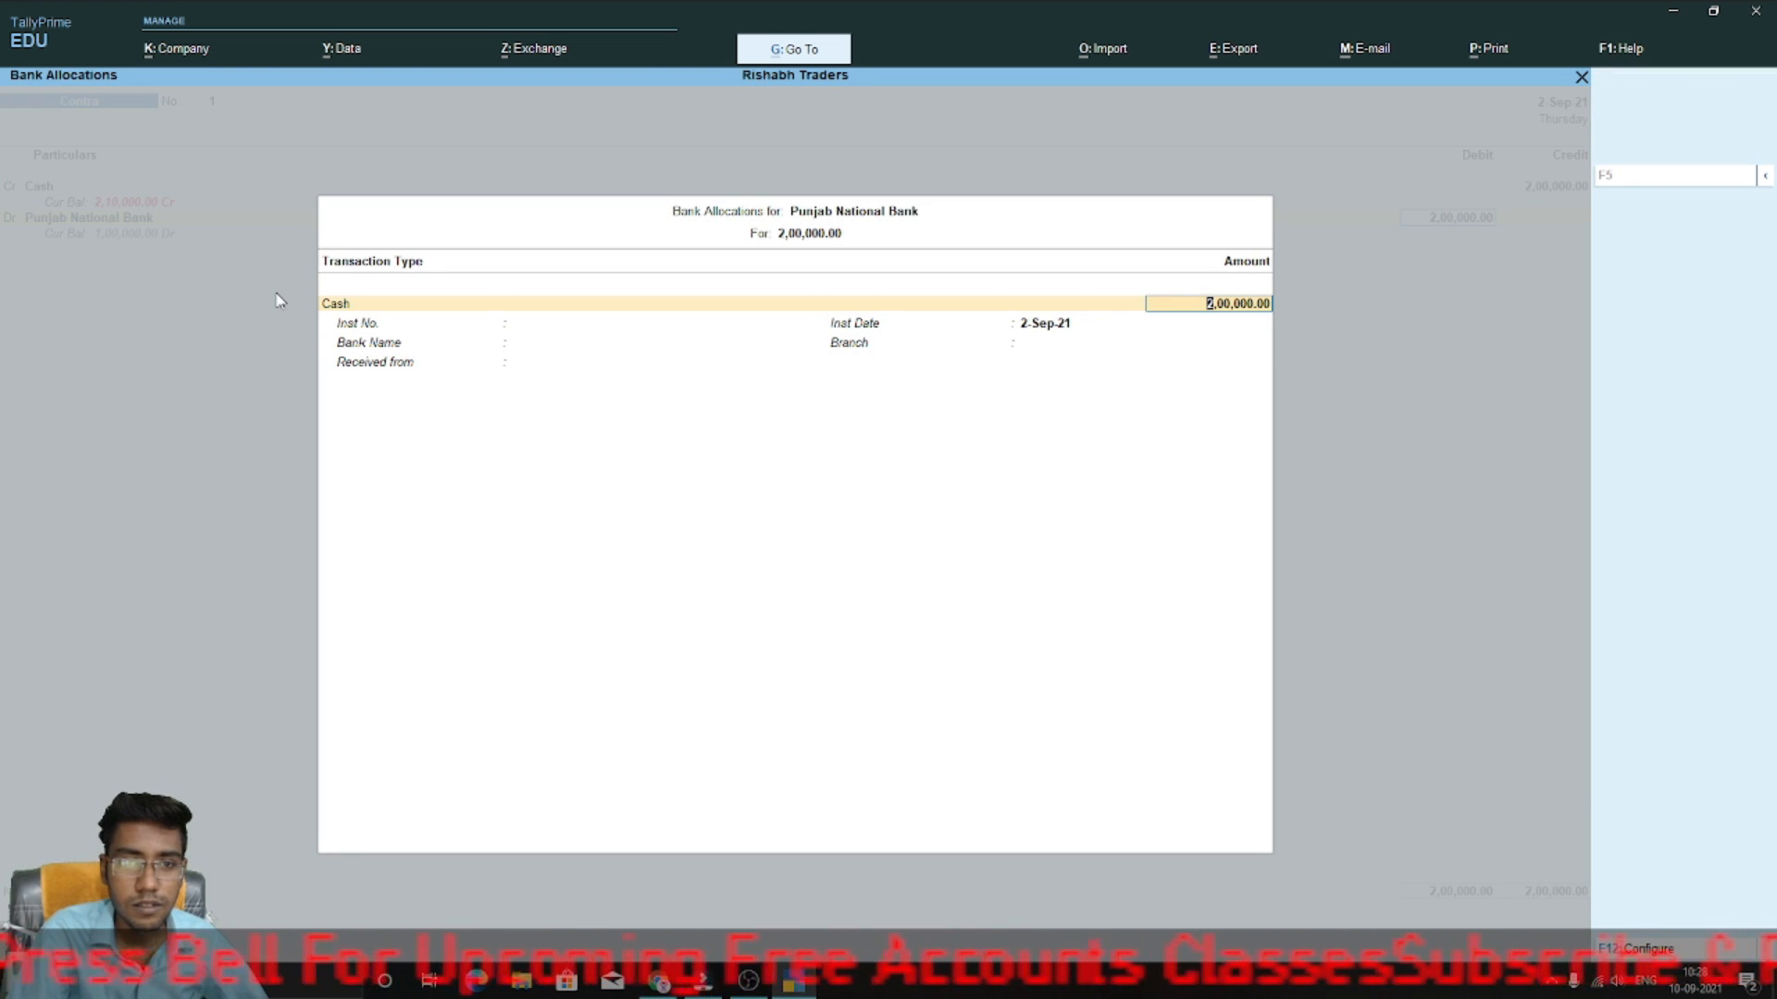
pyautogui.press('Return')
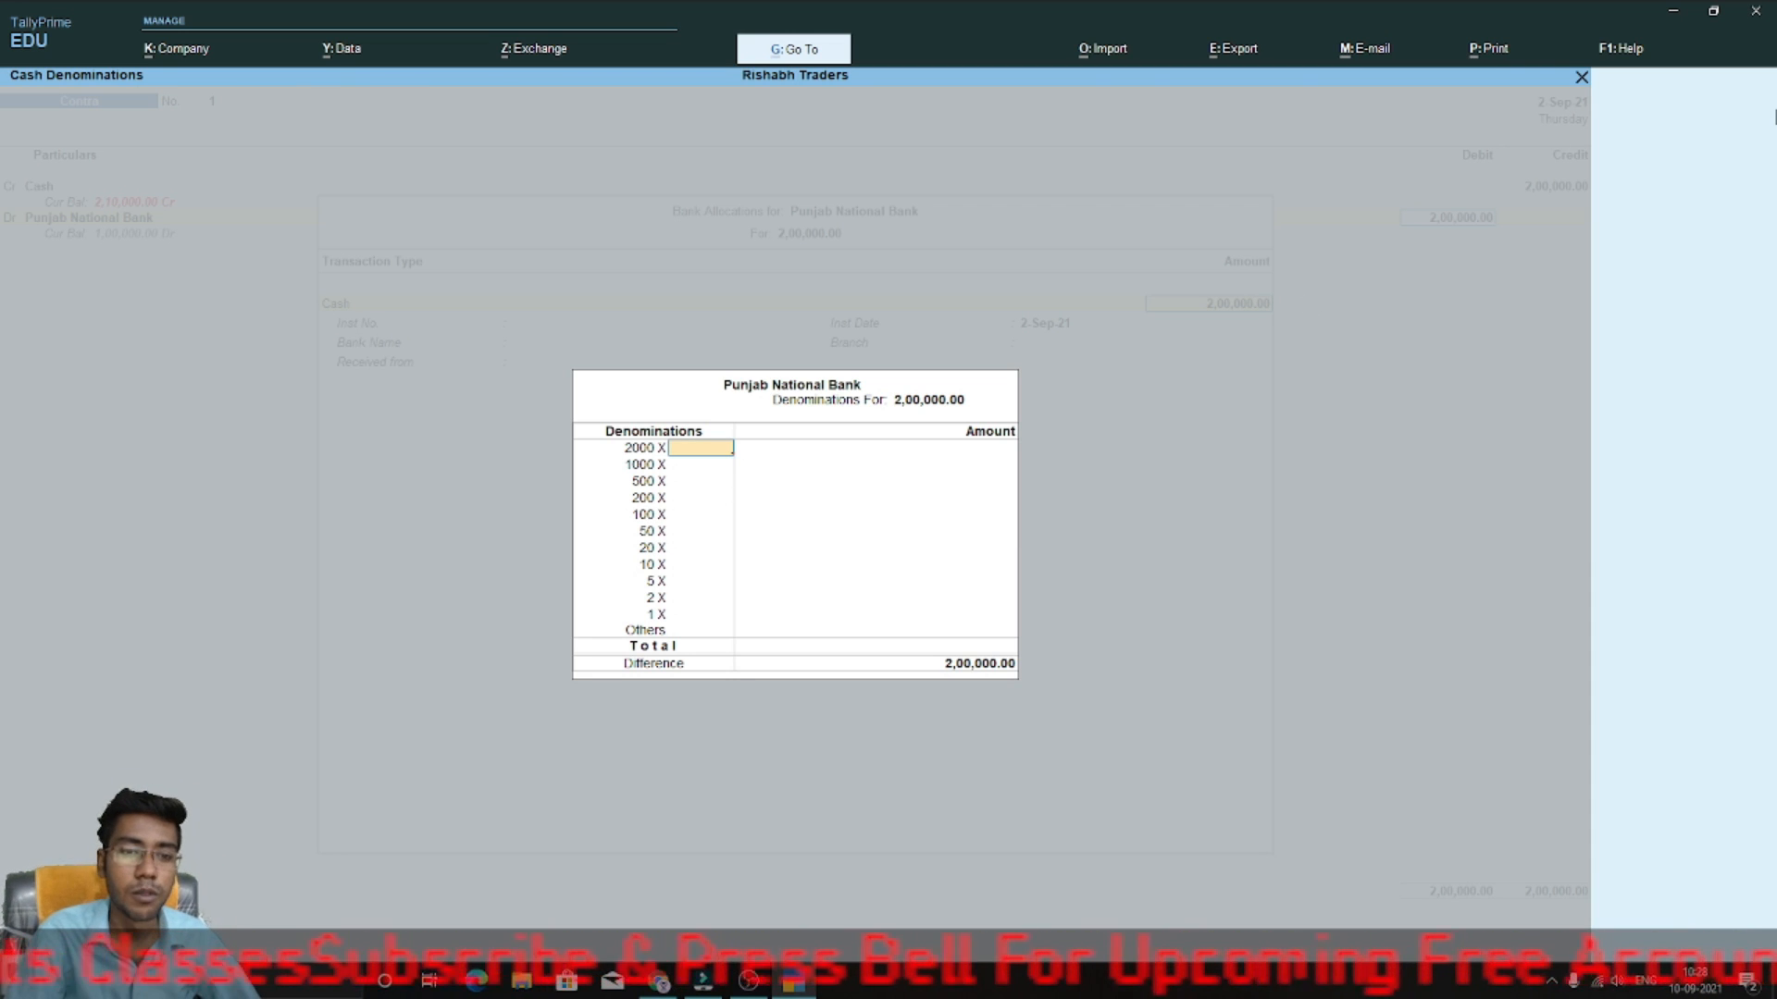
# - Leave all cash denomination counts blank for the Punjab National Bank deposit and return to the bank allocation details
pyautogui.press('Return')
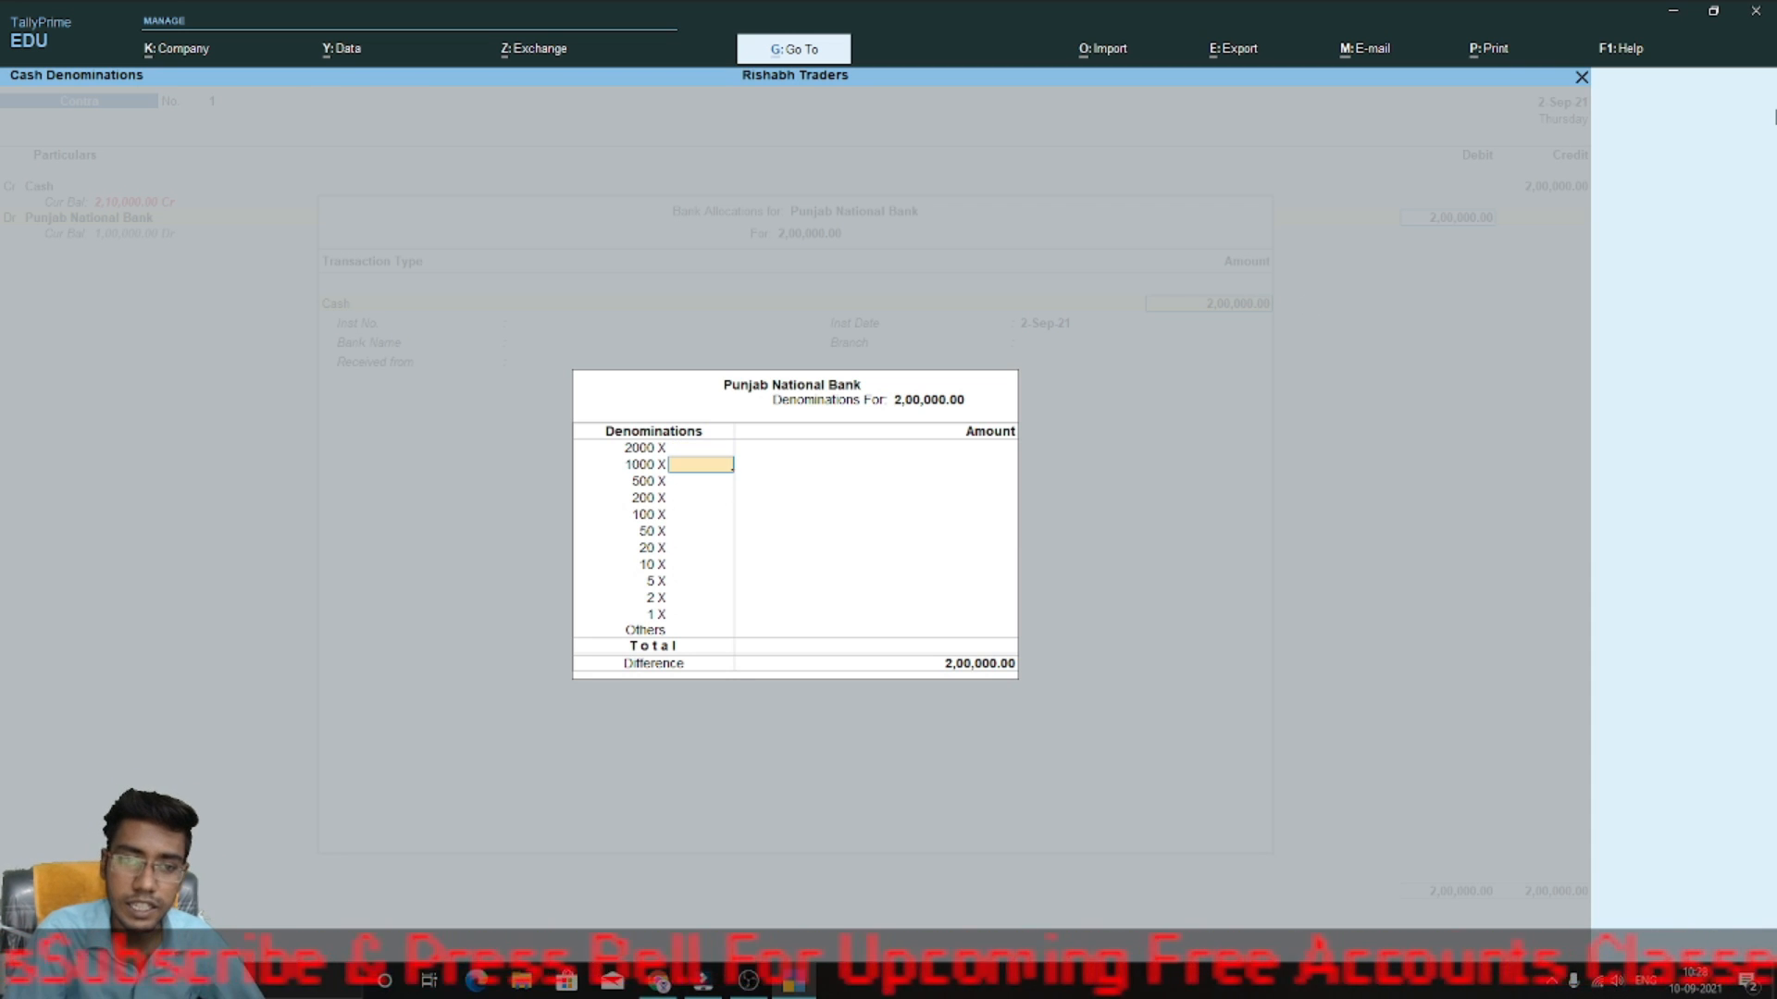
pyautogui.press('Return')
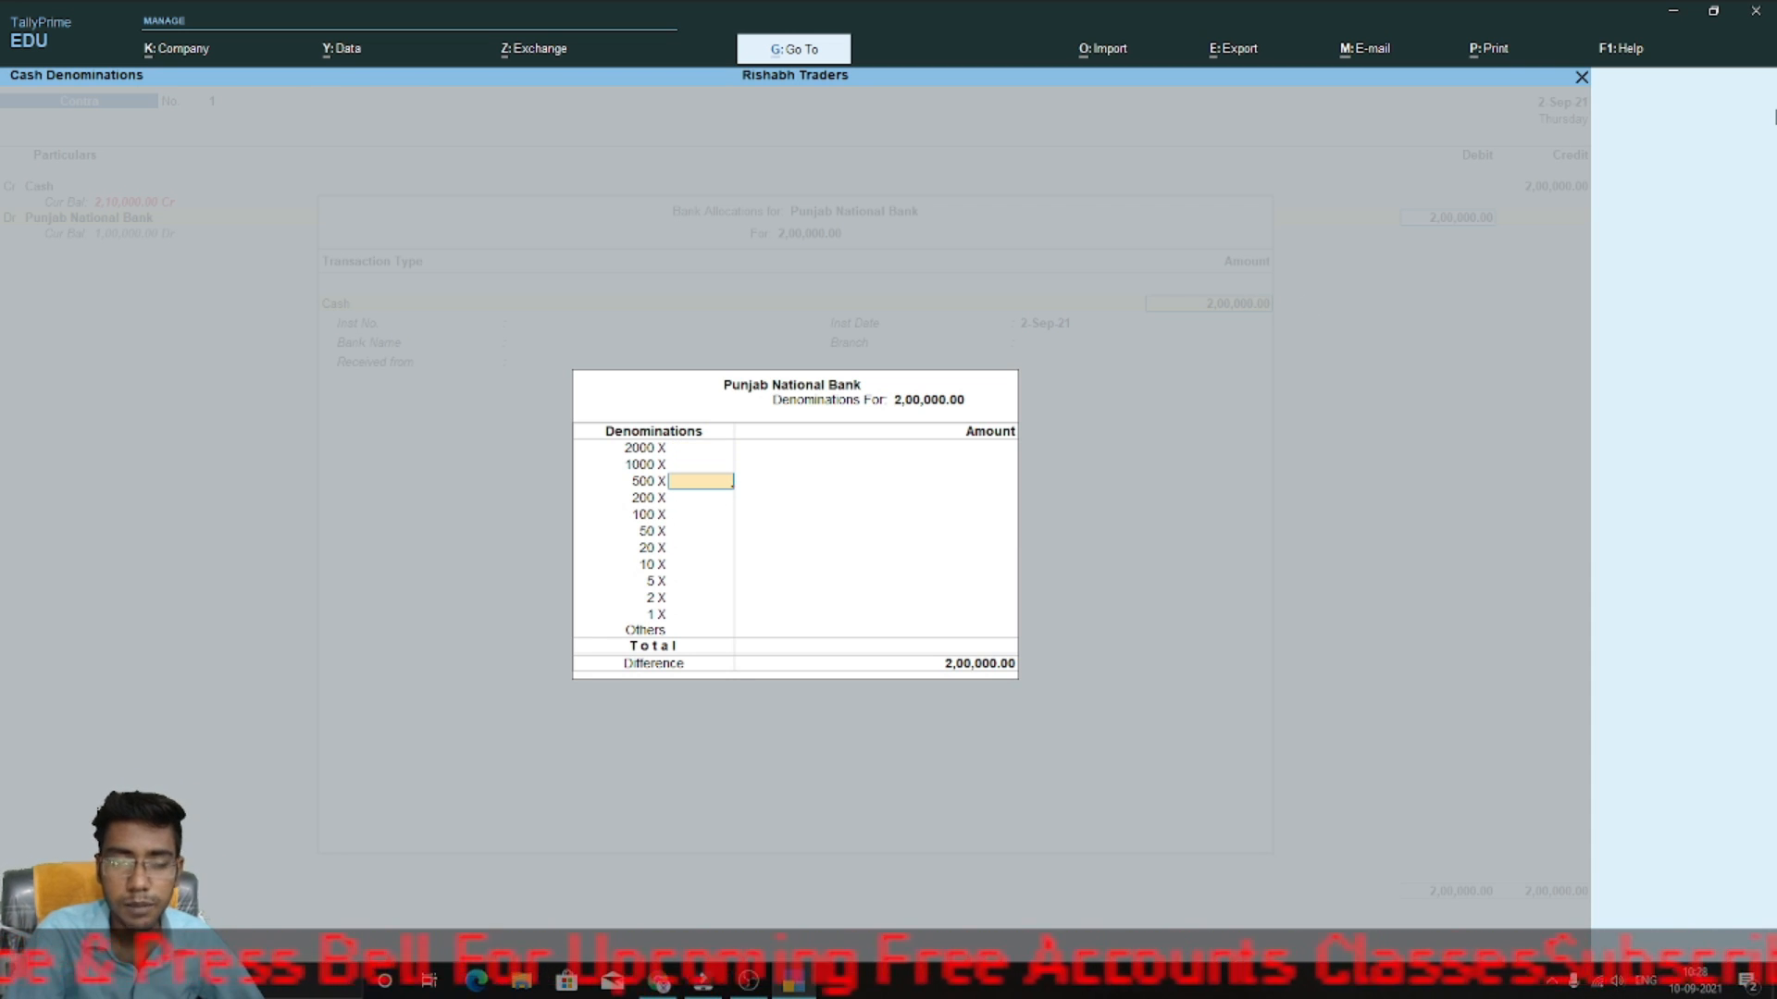
pyautogui.press('Return')
pyautogui.press('Return')
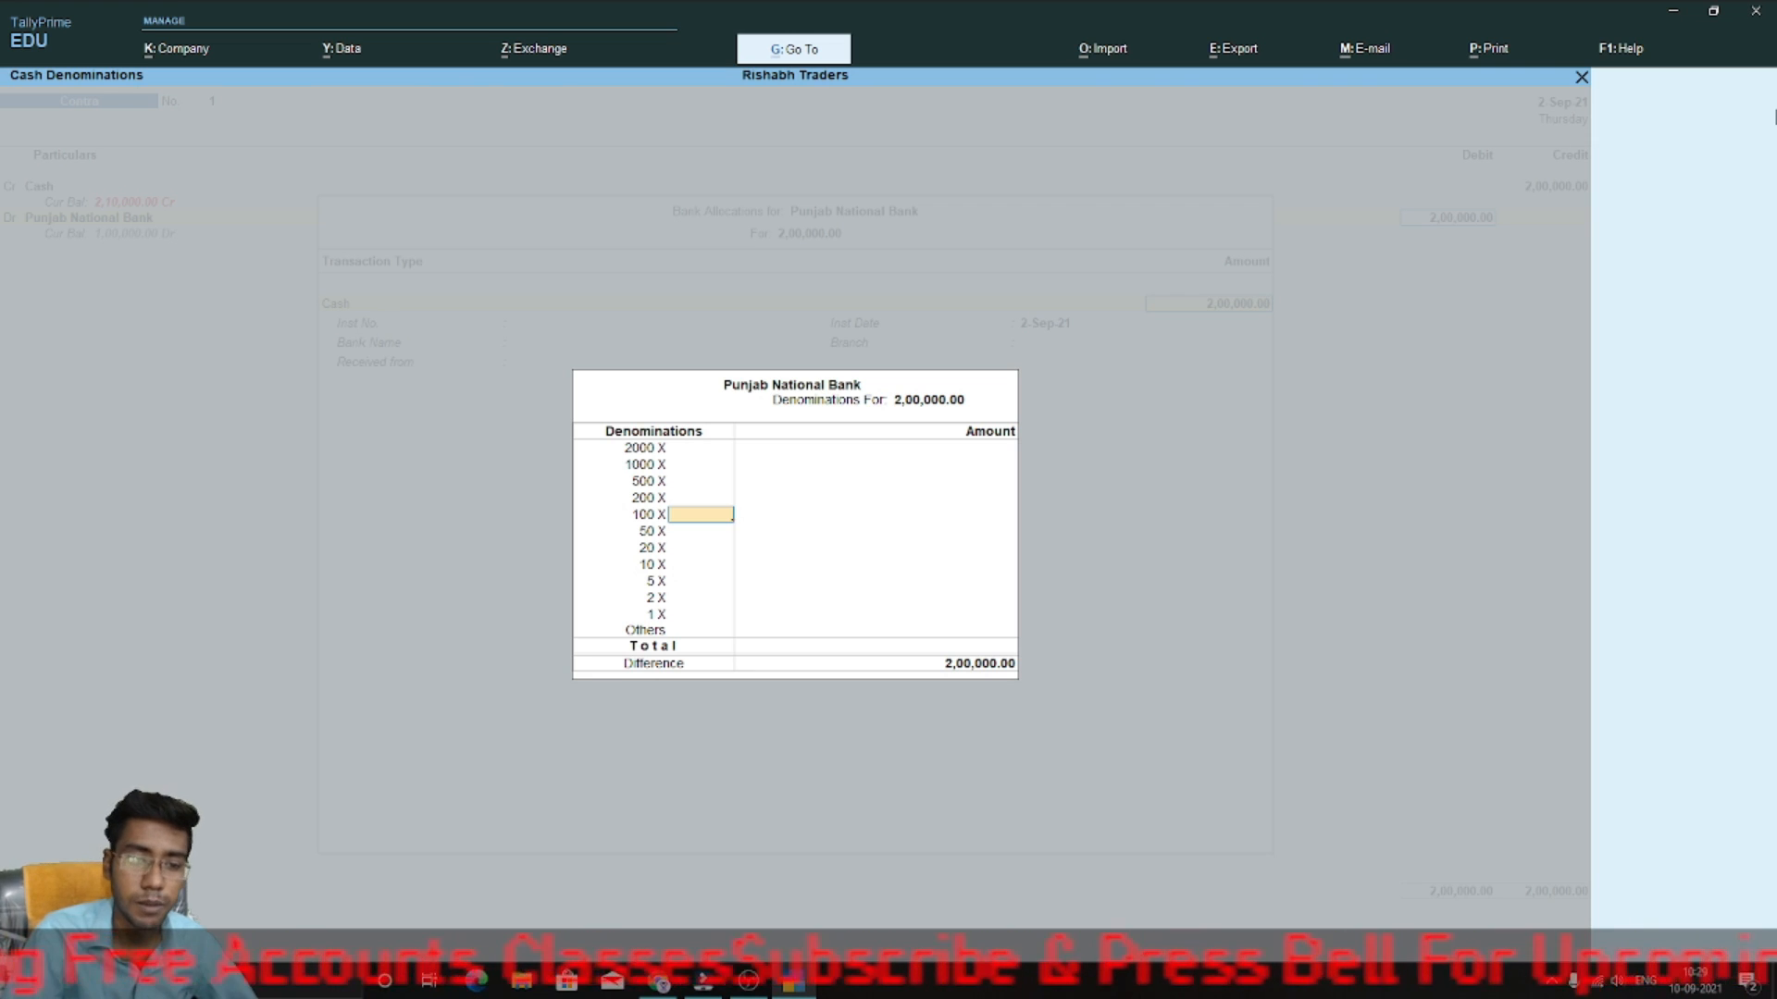
pyautogui.press('Return')
pyautogui.press('Return')
pyautogui.press('Return')
pyautogui.press('Return')
pyautogui.press('Return')
pyautogui.press('Return')
pyautogui.press('Return')
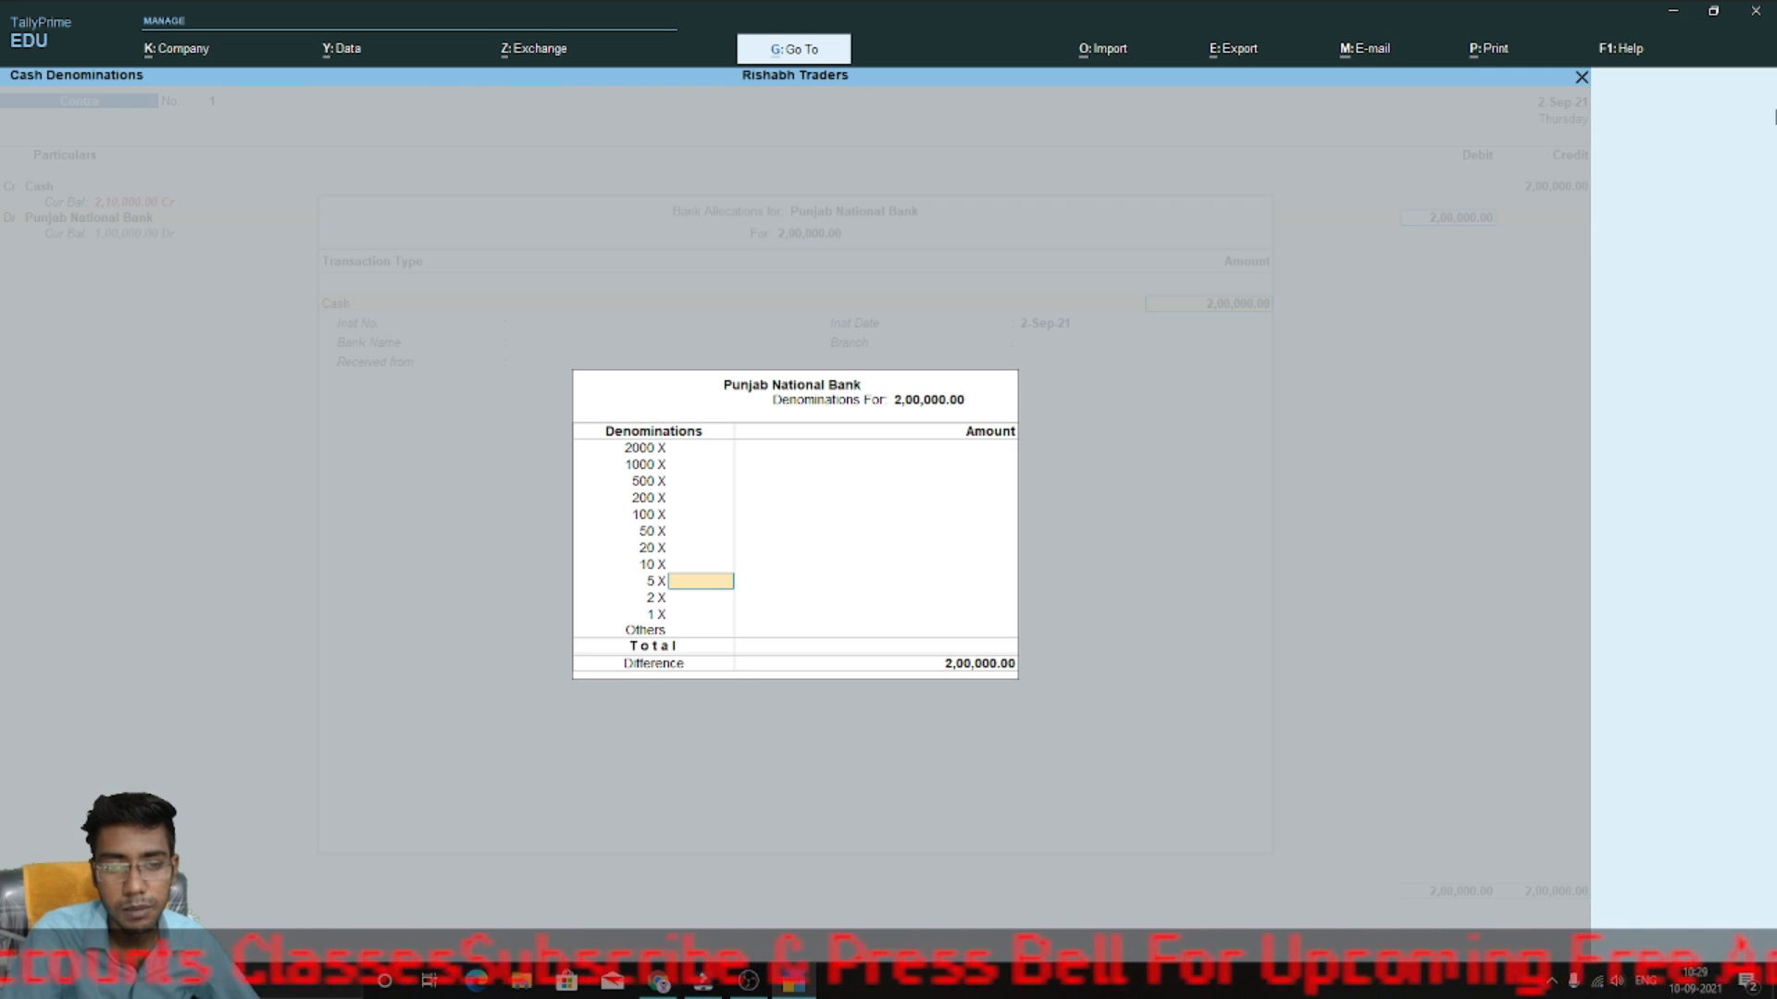
pyautogui.press('Return')
pyautogui.press('Return')
pyautogui.press('Return')
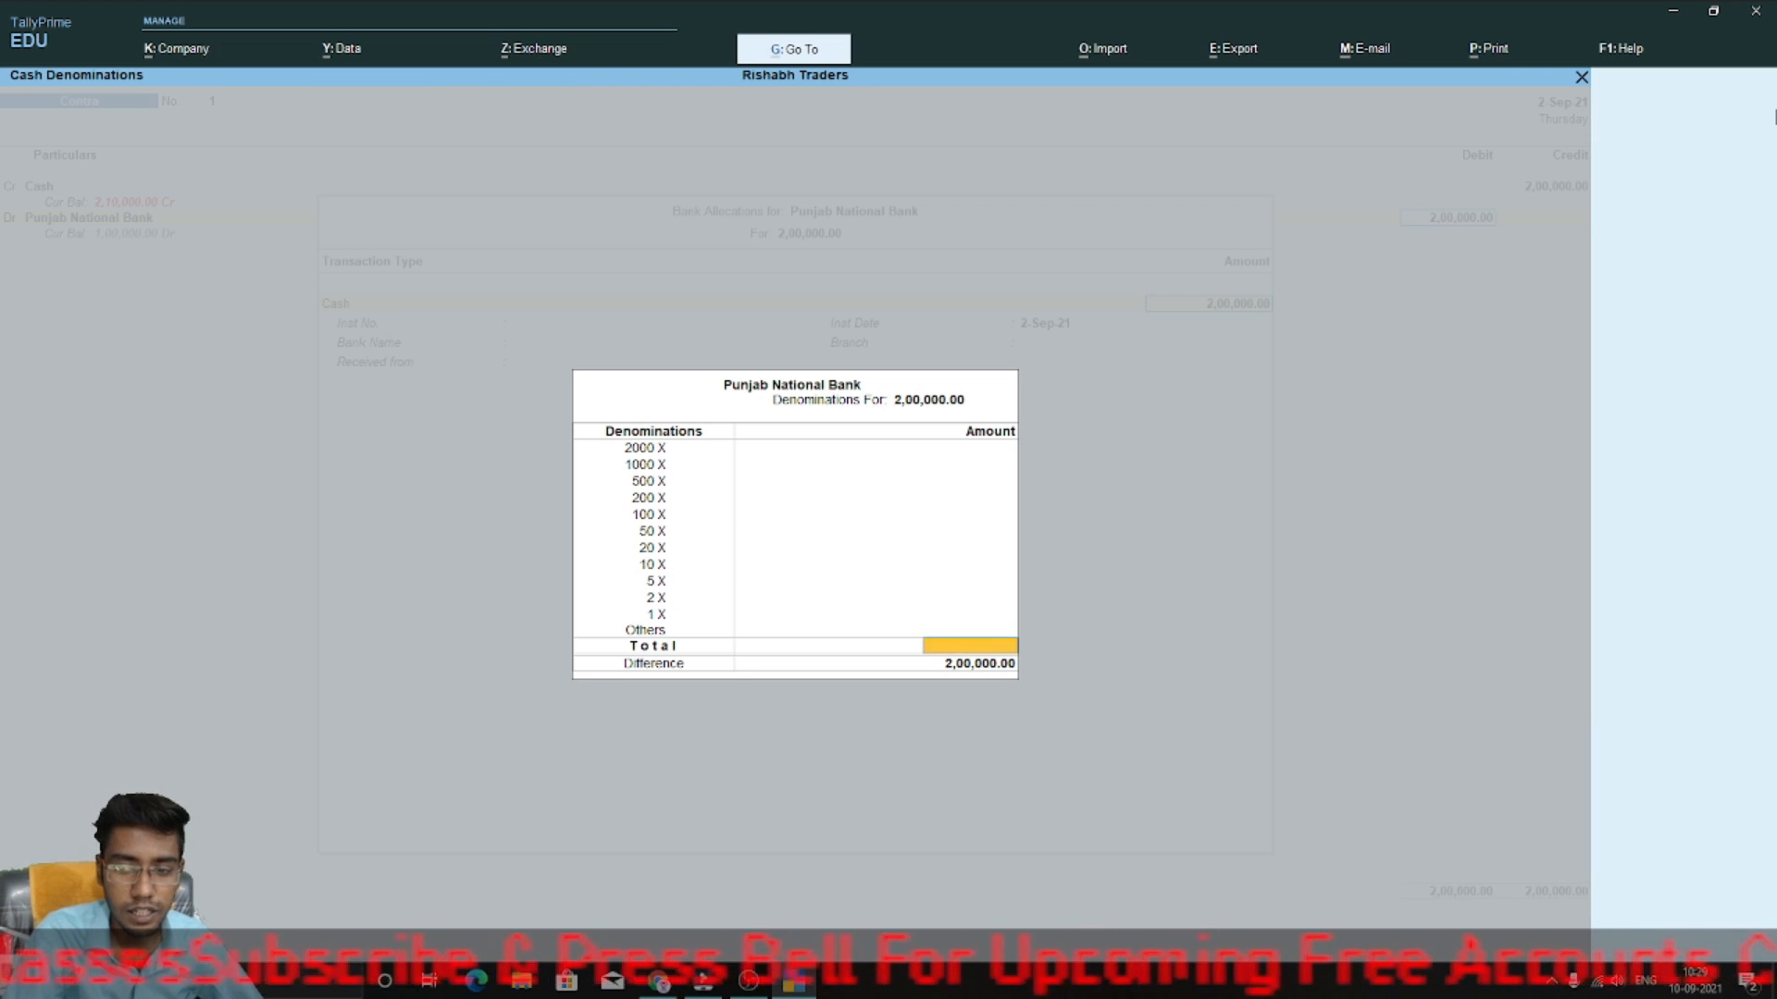
pyautogui.press('Return')
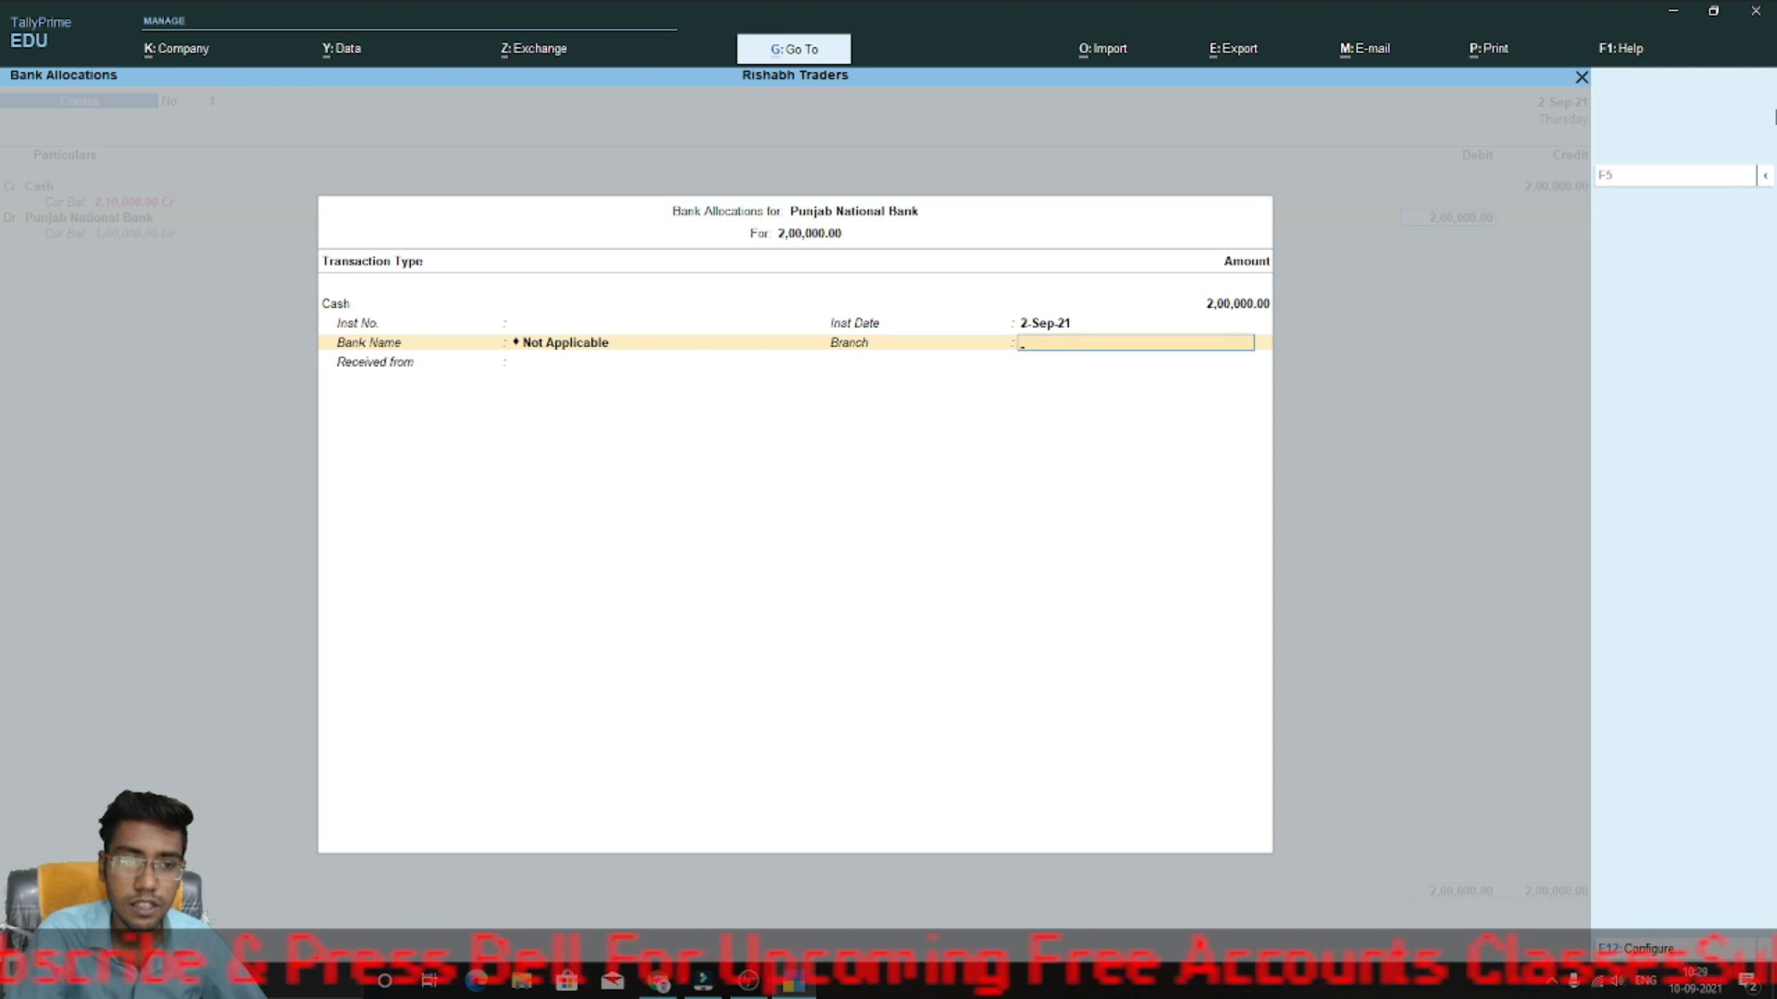
# - Leave the branch, received-from and narration fields empty and save the cash deposit voucher
pyautogui.press('Return')
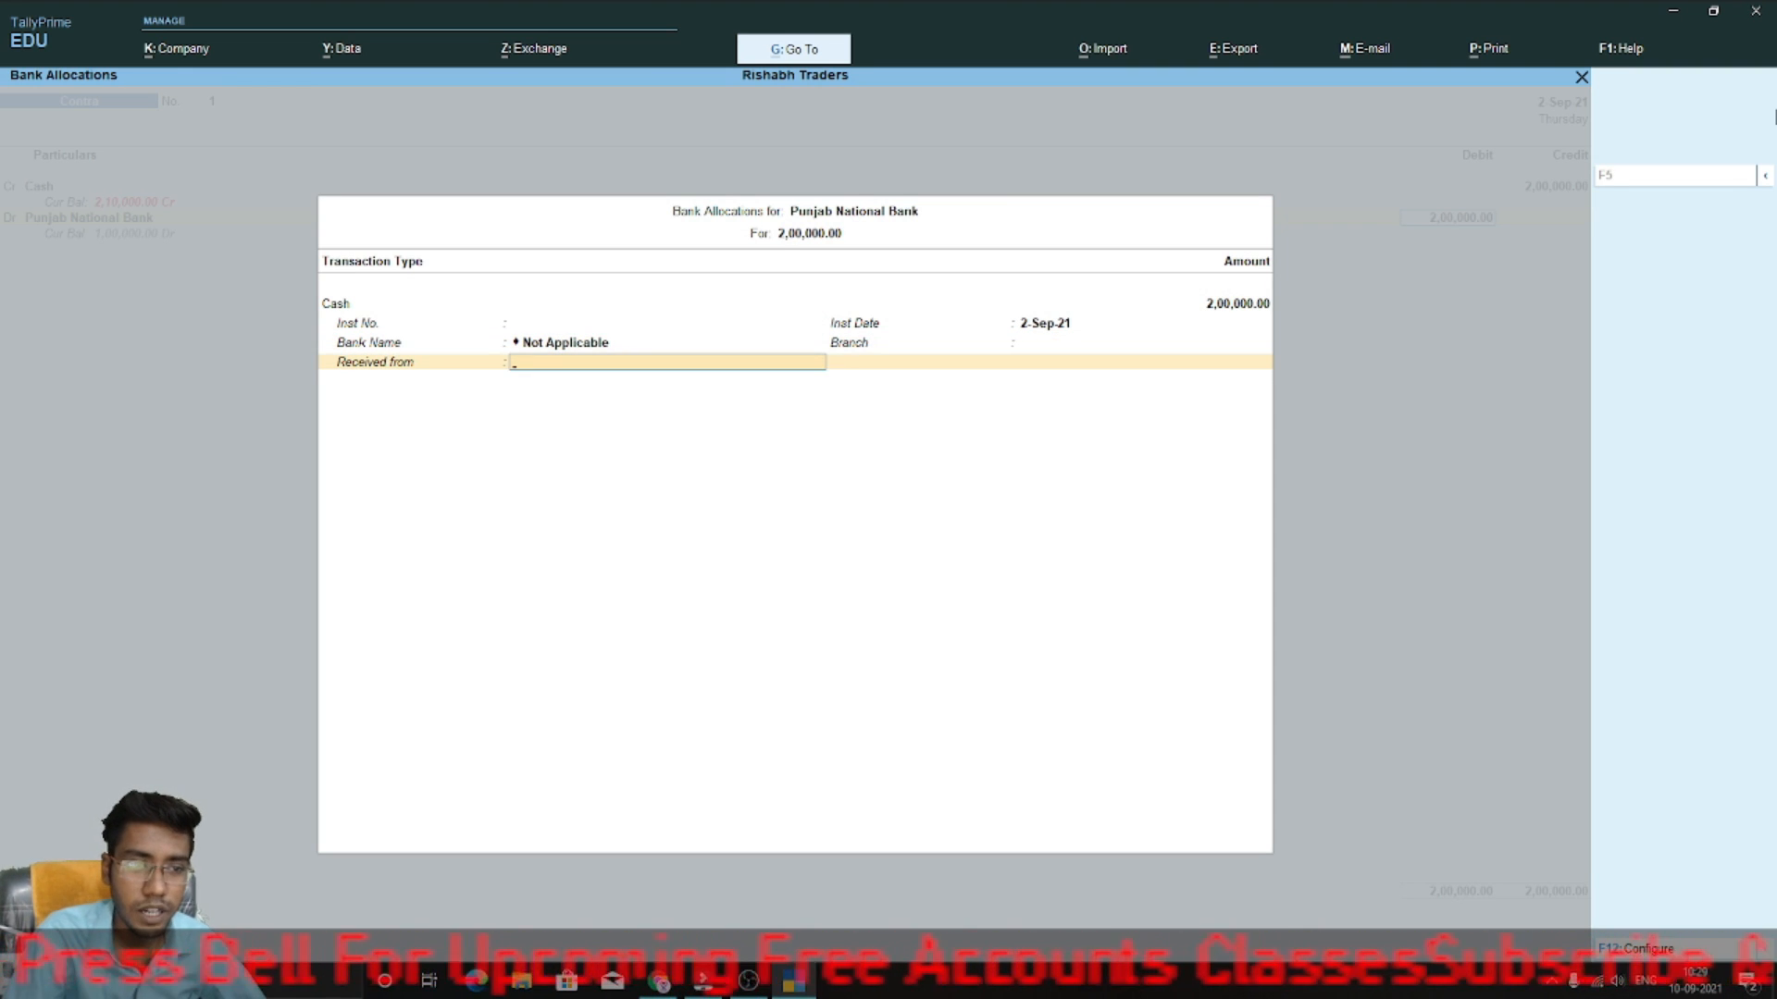
pyautogui.press('Return')
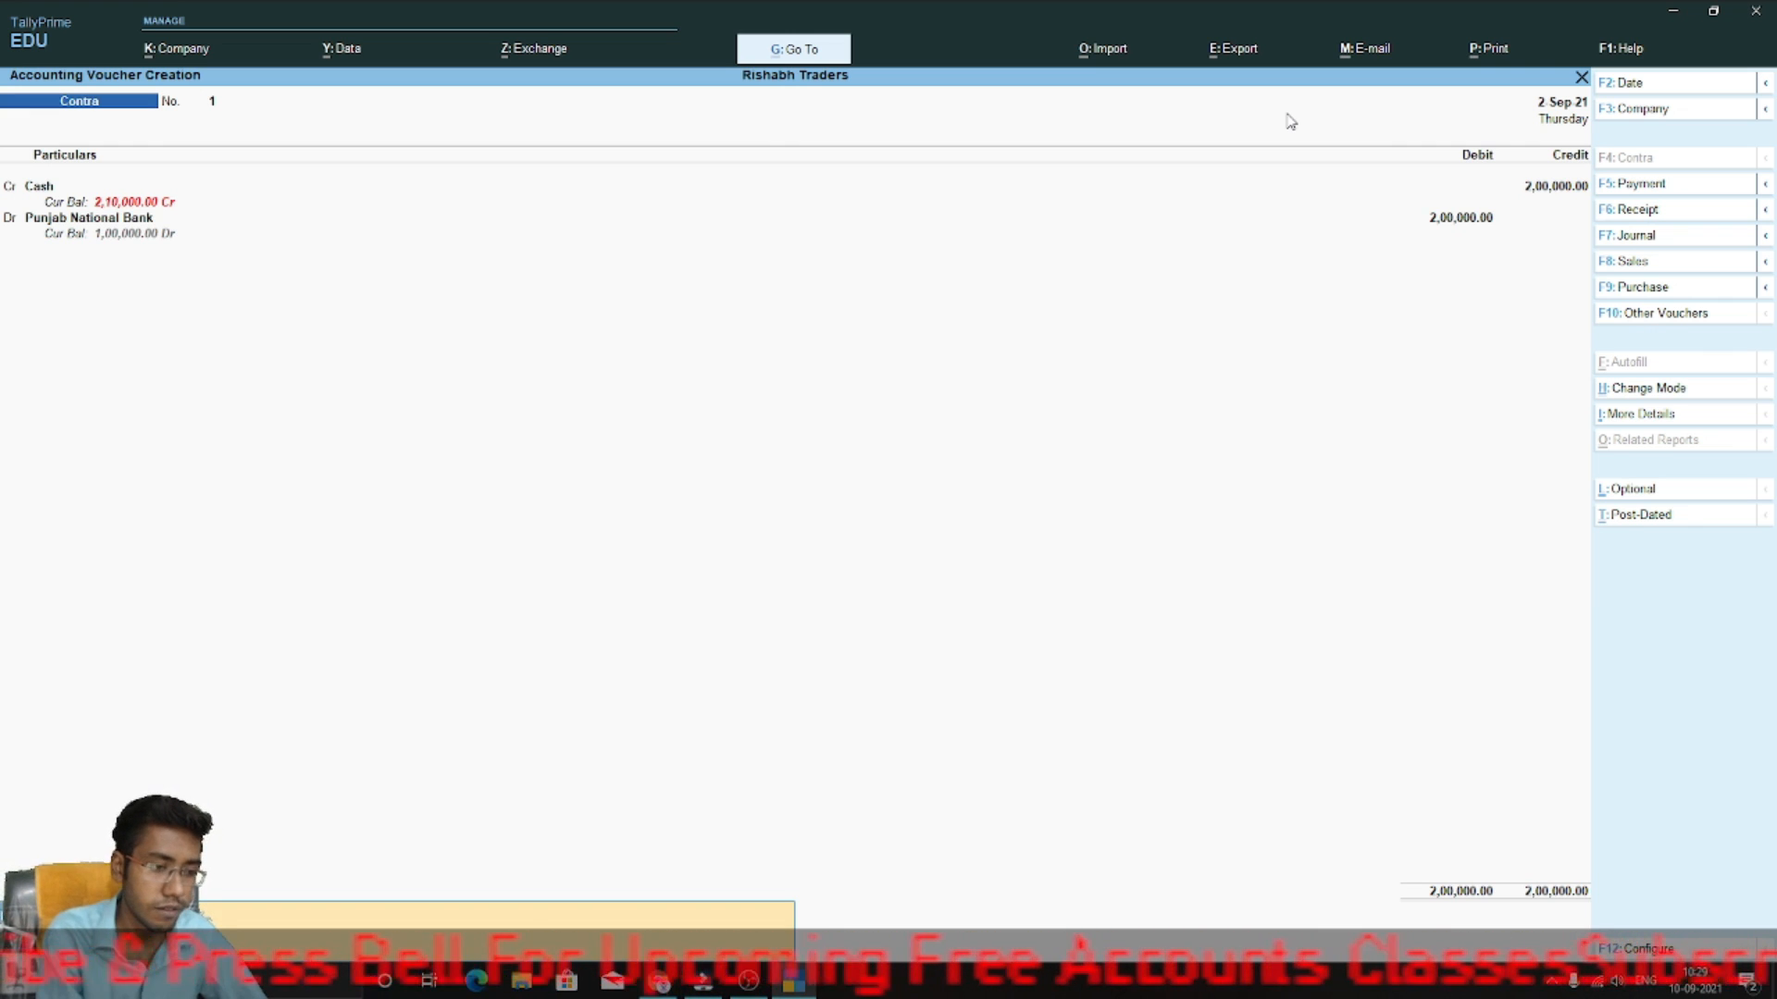
pyautogui.press('Return')
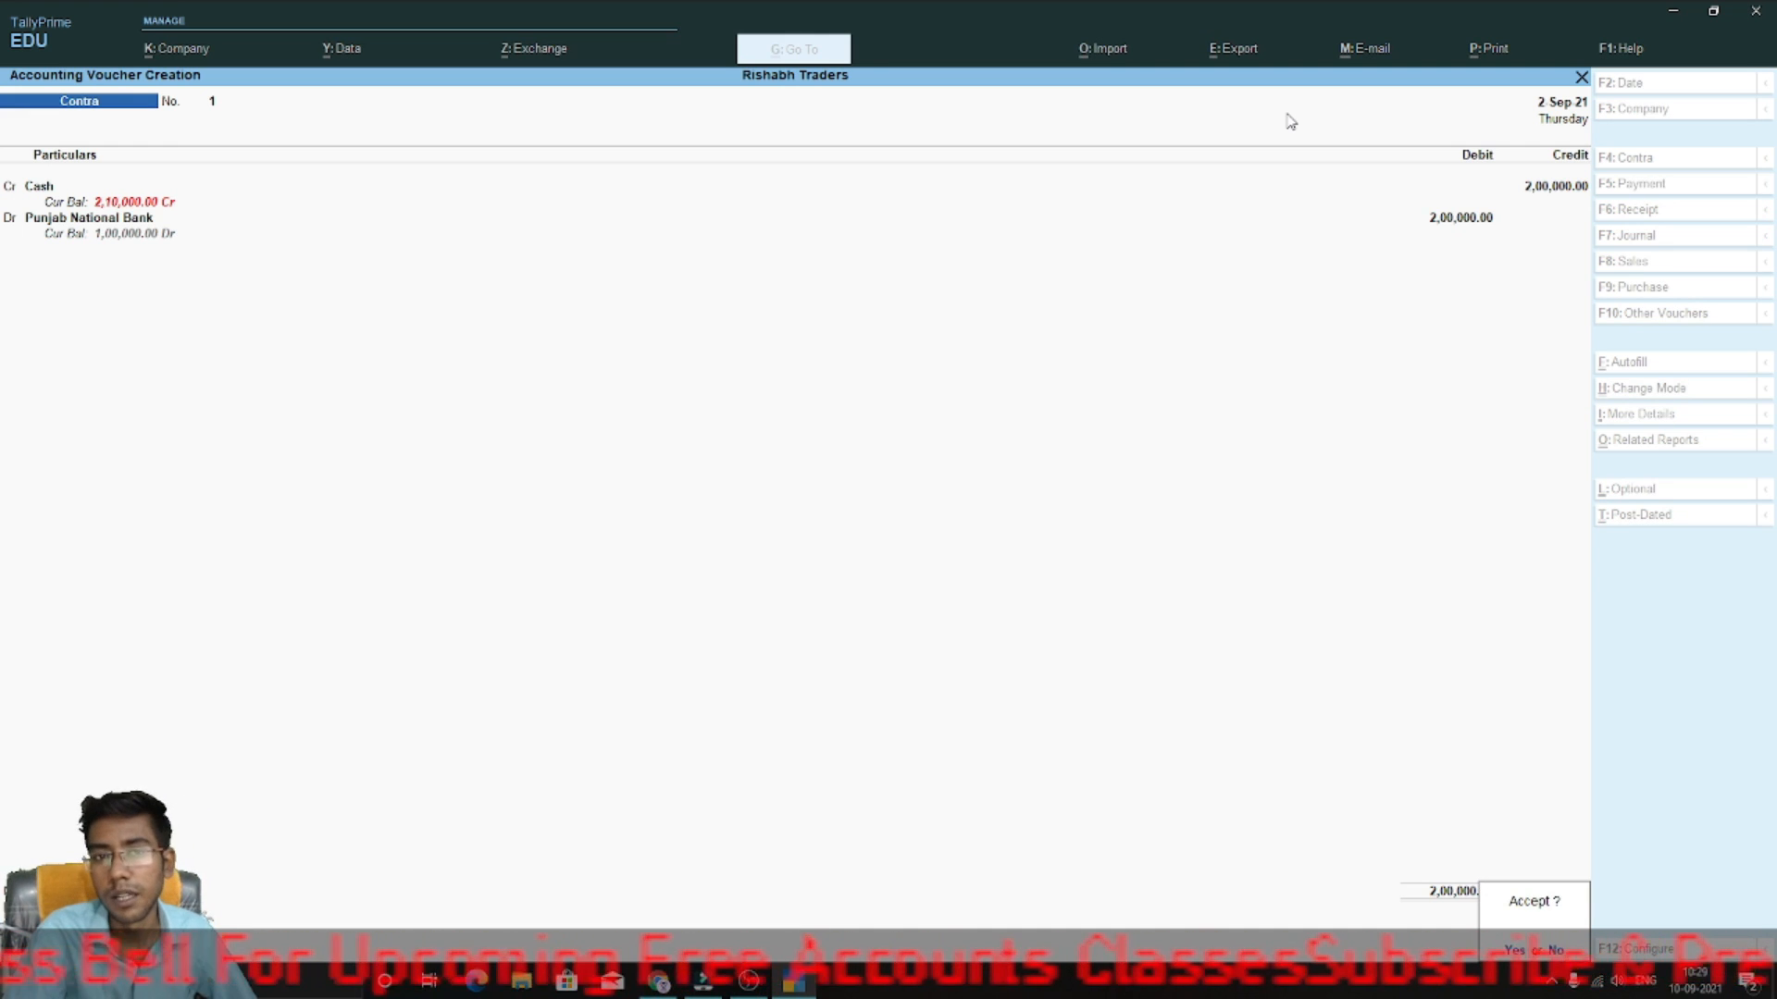
pyautogui.press('Return')
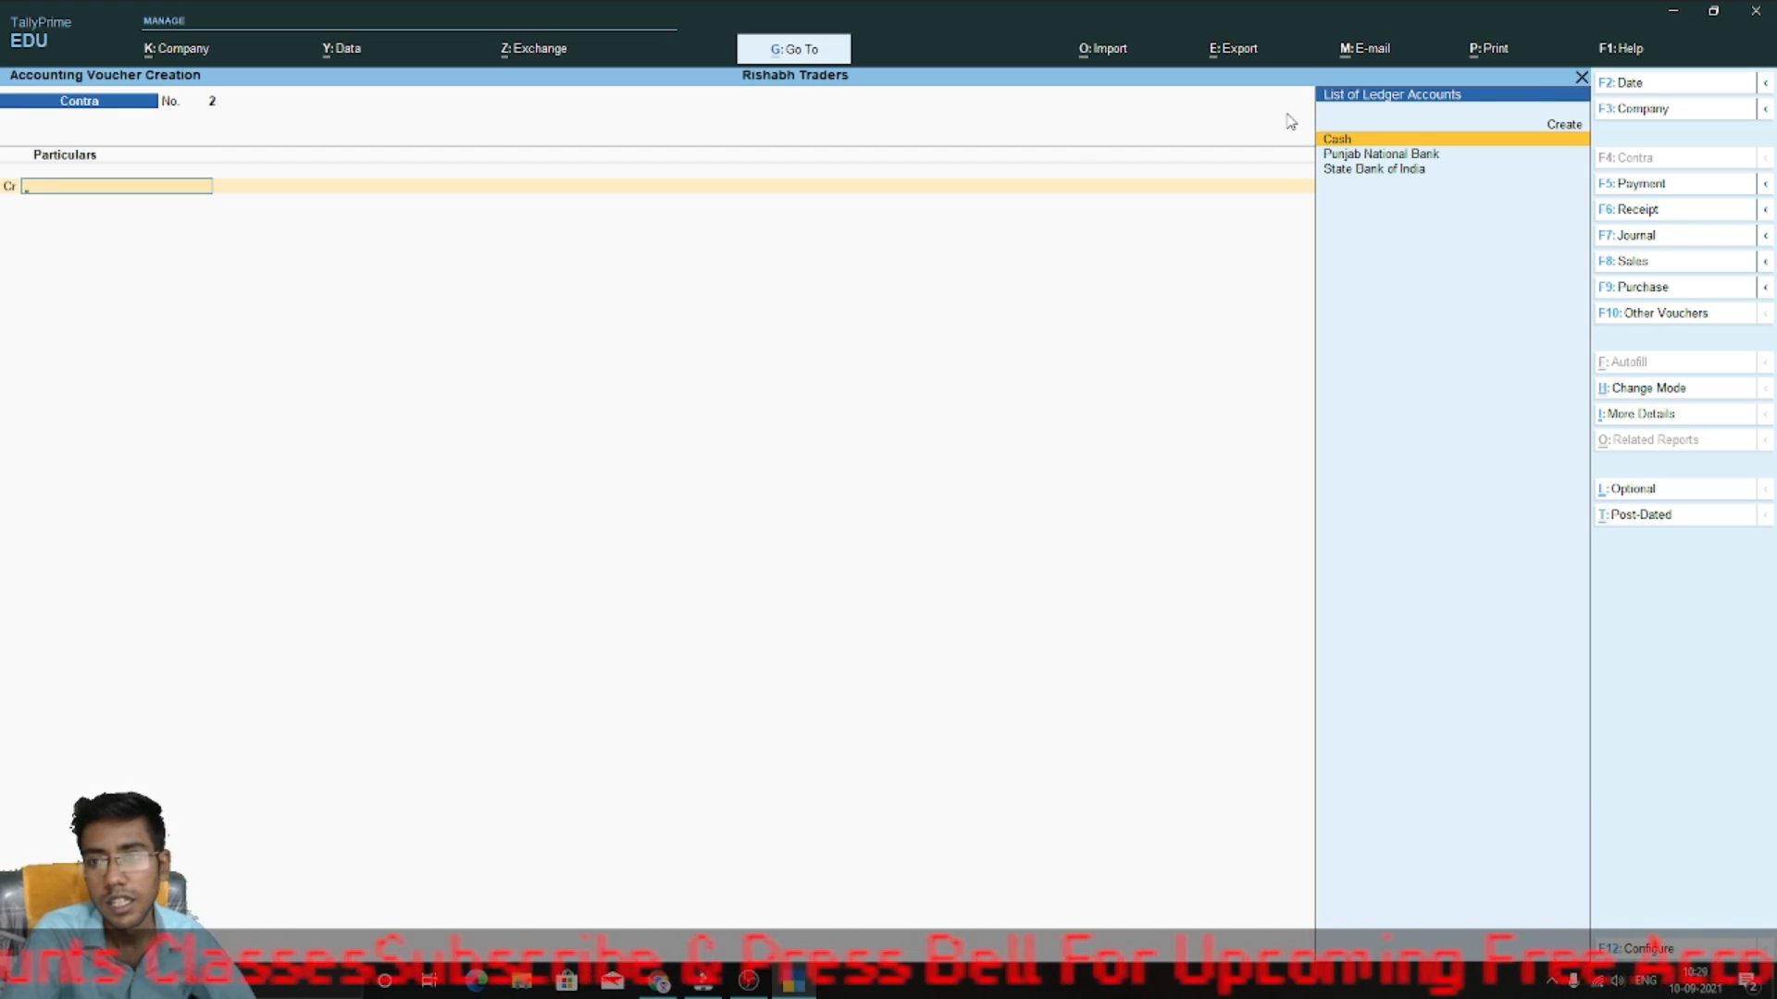
# - Credit Punjab National Bank with 50,000 in the second contra voucher
pyautogui.press('Down')
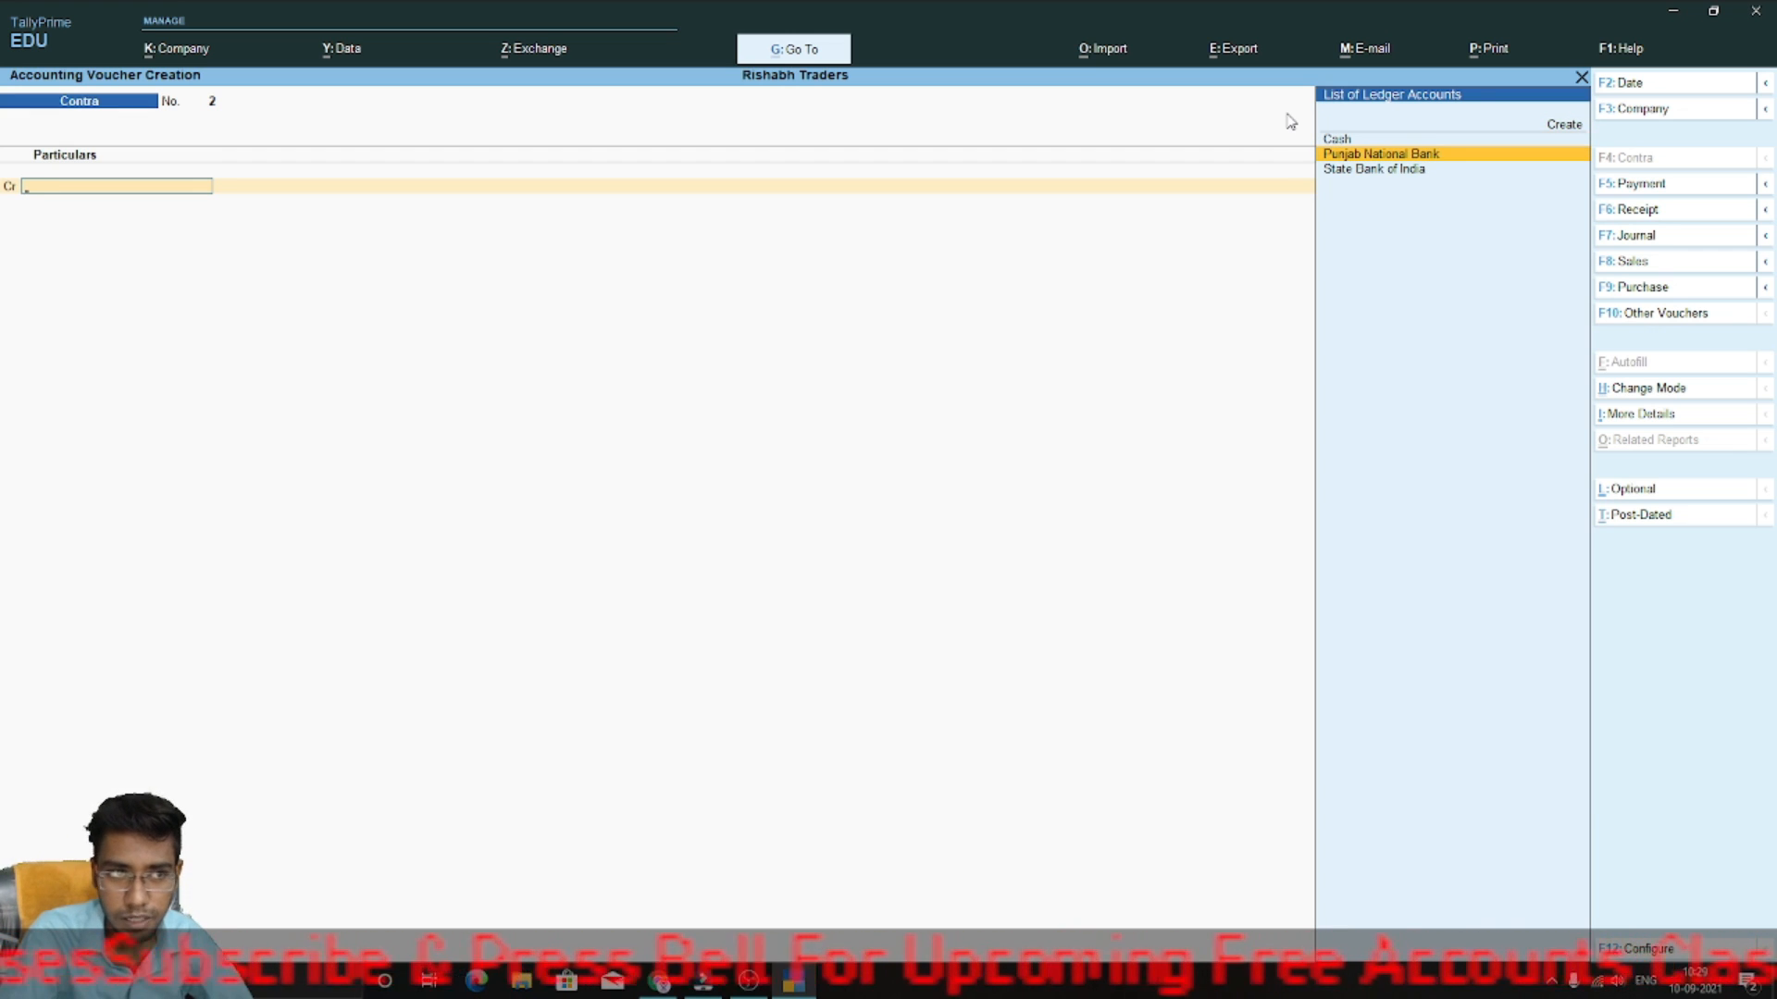
pyautogui.press('Return')
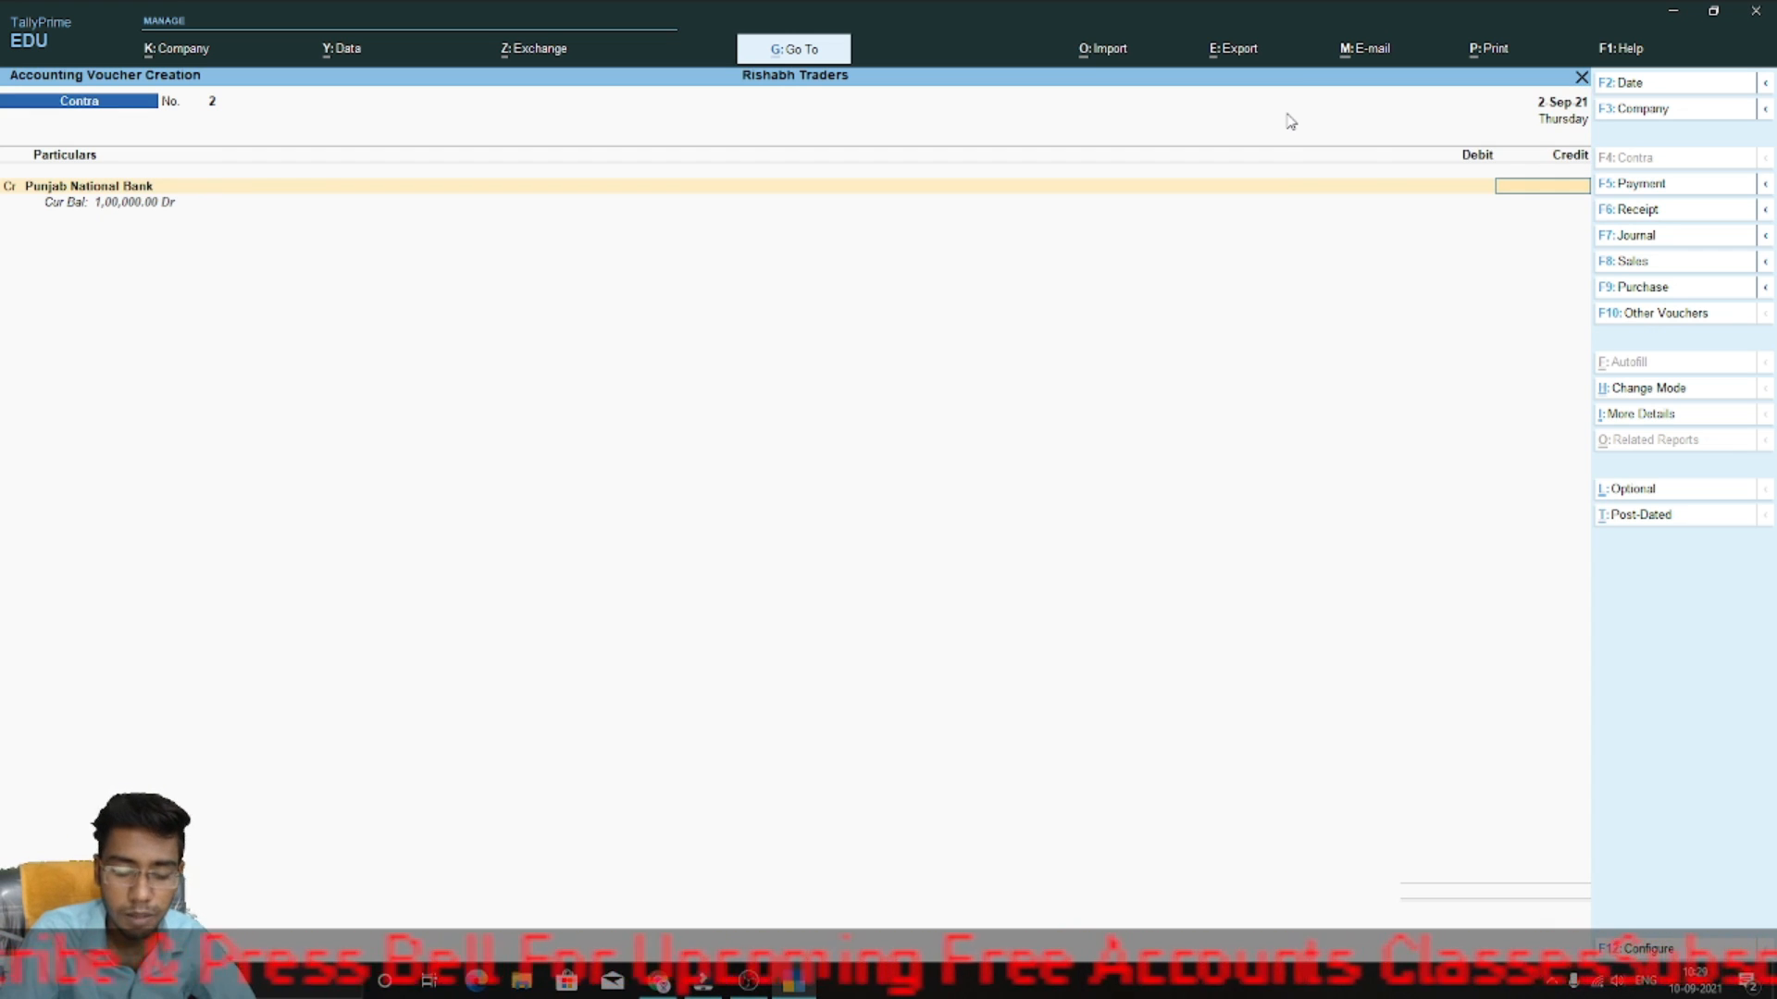
pyautogui.write('50000')
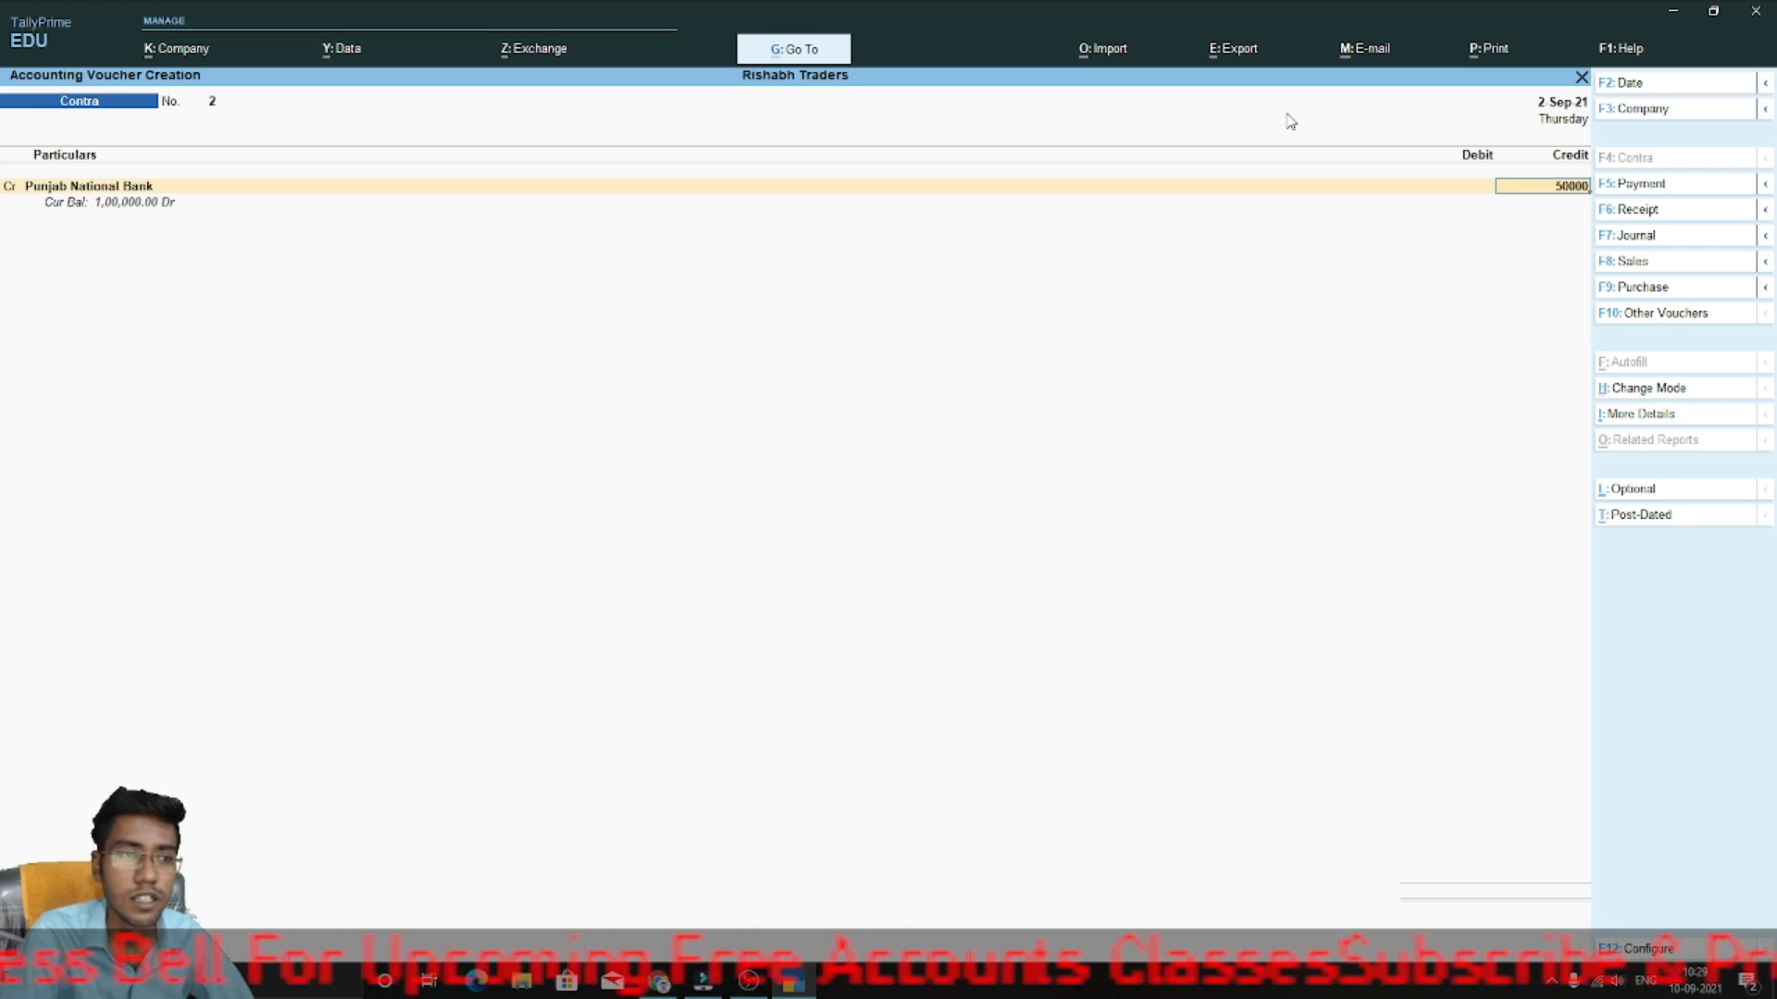
pyautogui.press('Return')
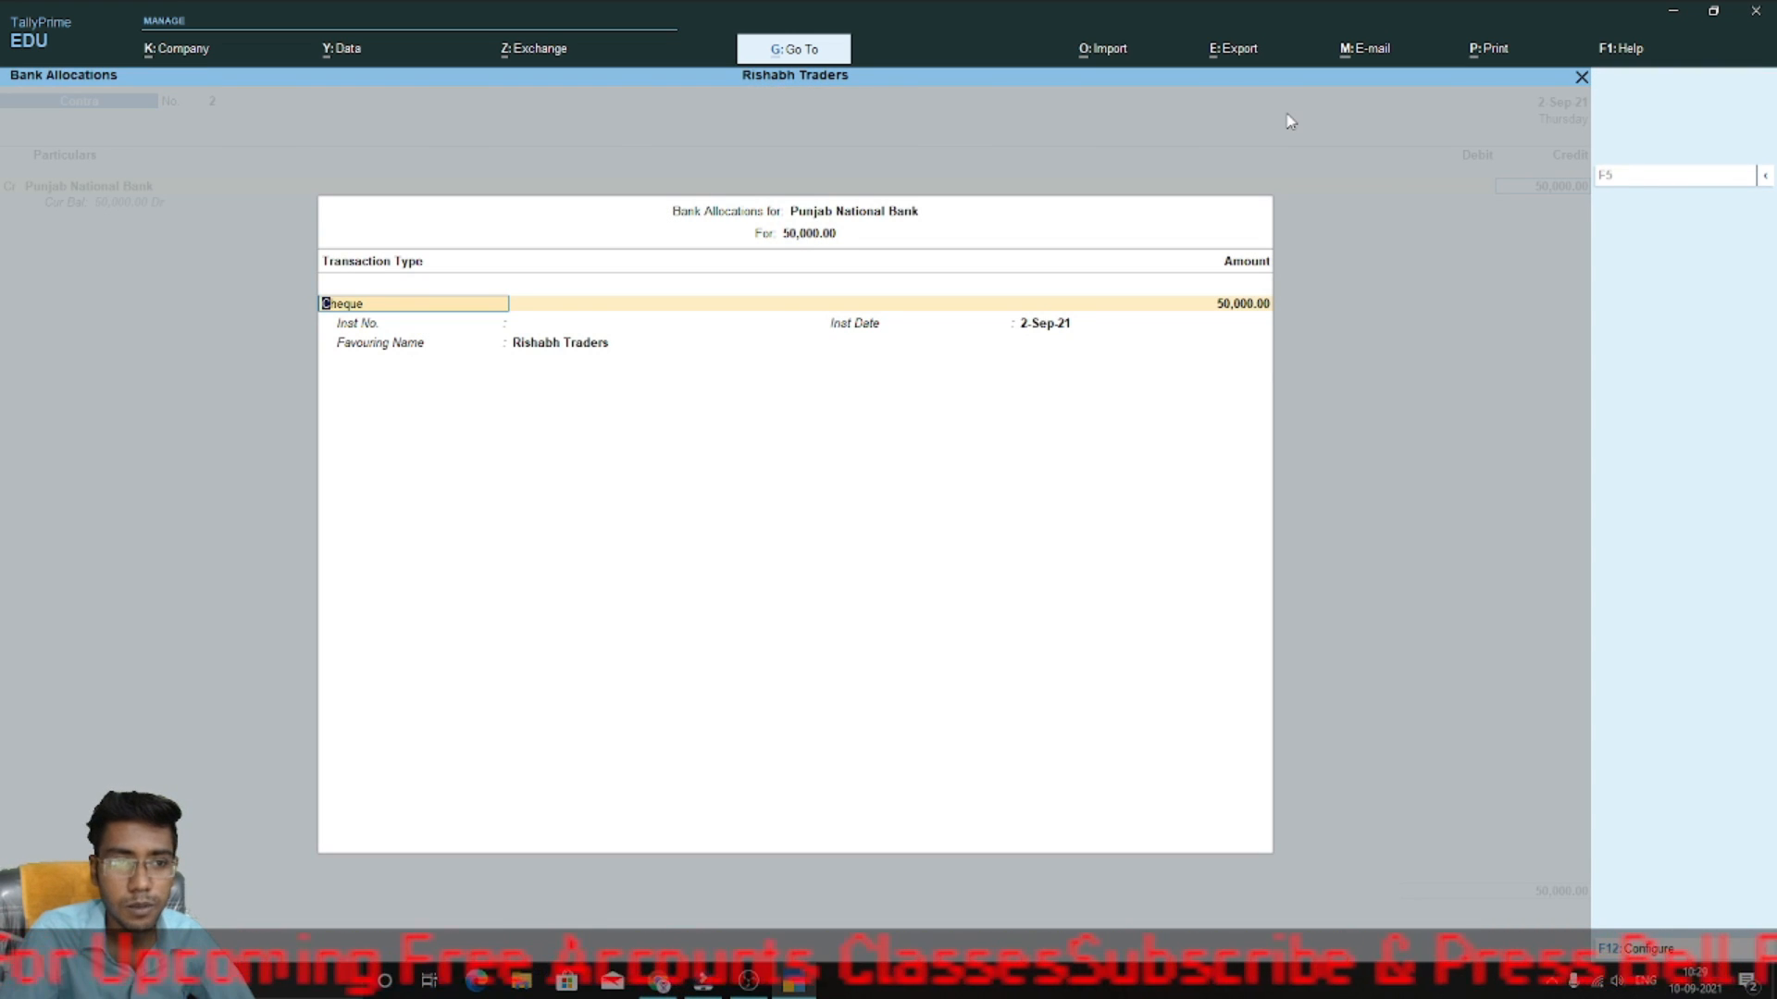
# - Show the full list of transaction types, set the 50,000 bank allocation to ATM, and accept its remaining details
pyautogui.press('Return')
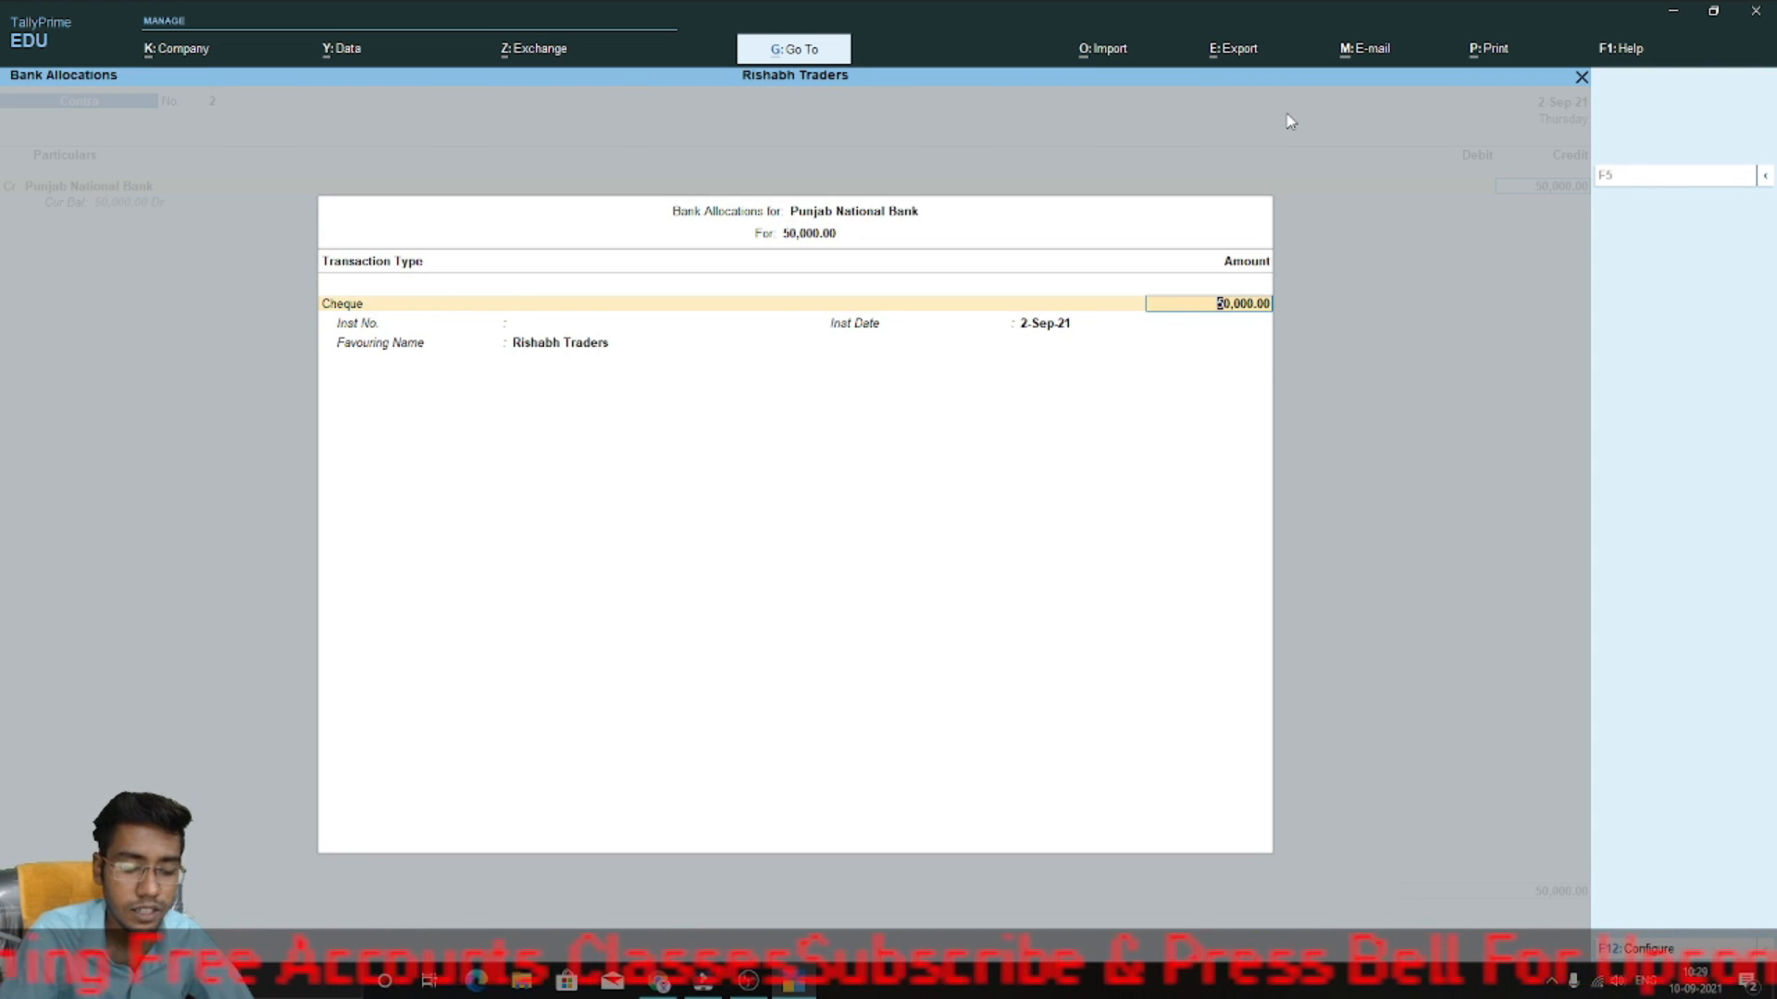
pyautogui.press('BackSpace')
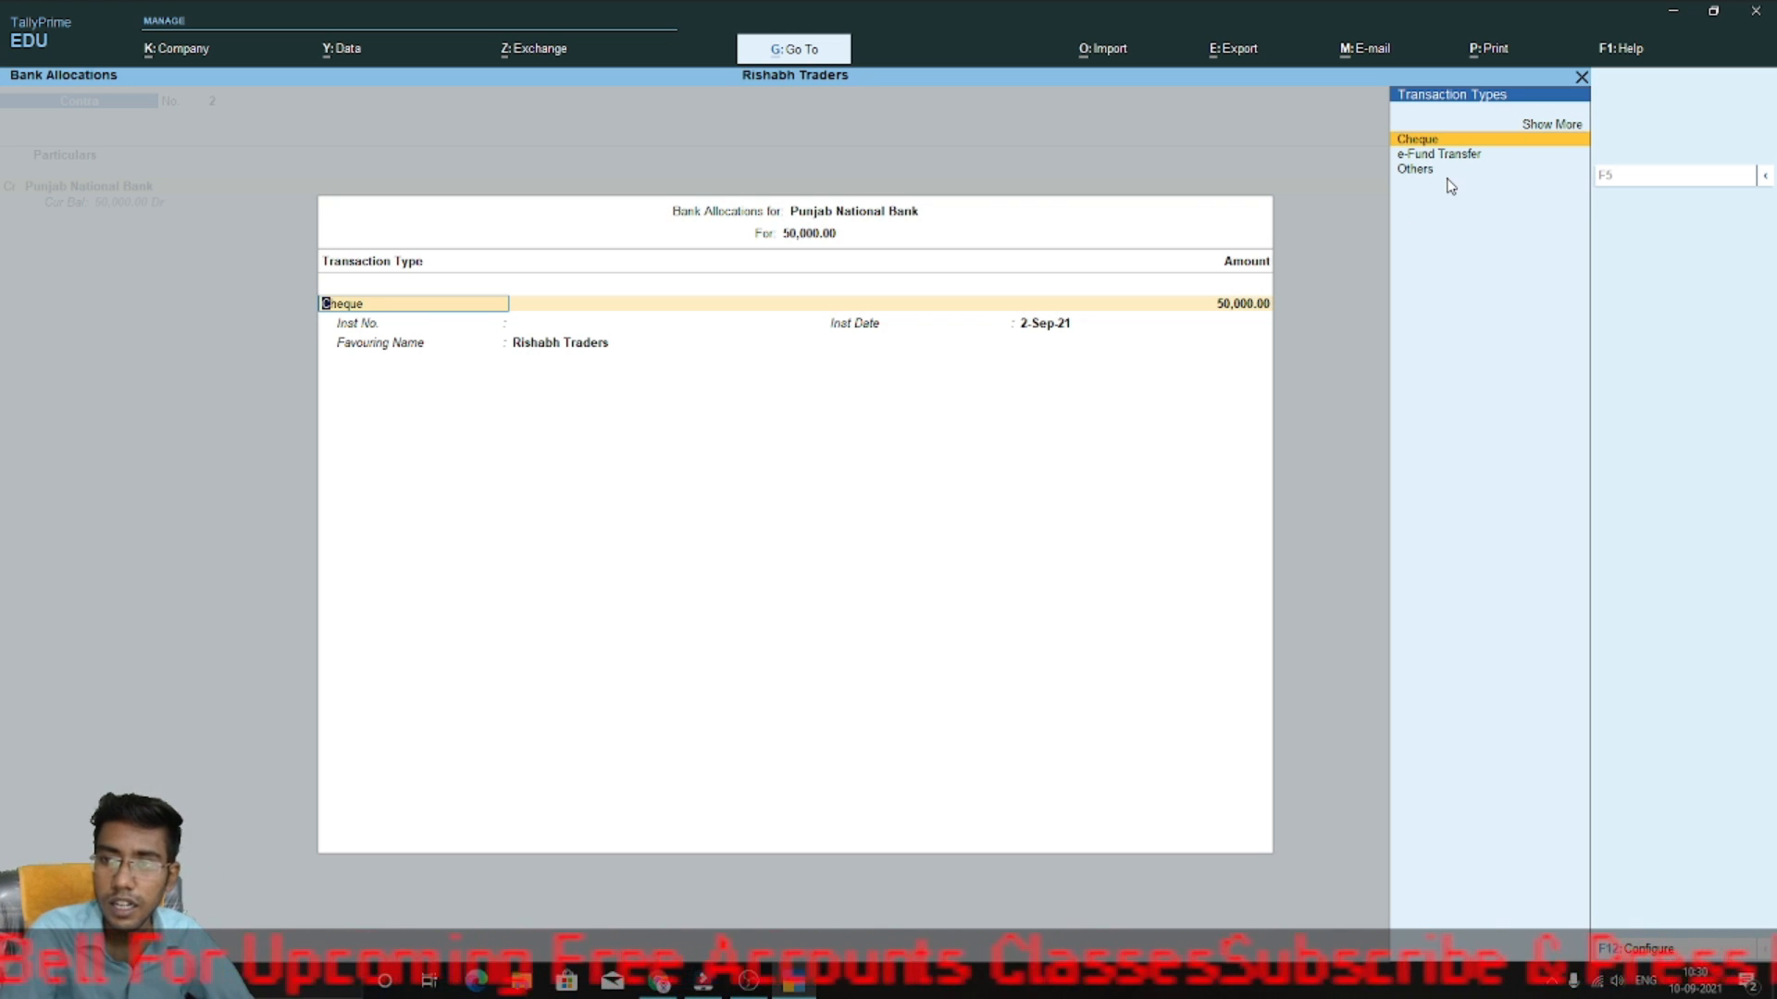
pyautogui.click(1560, 127)
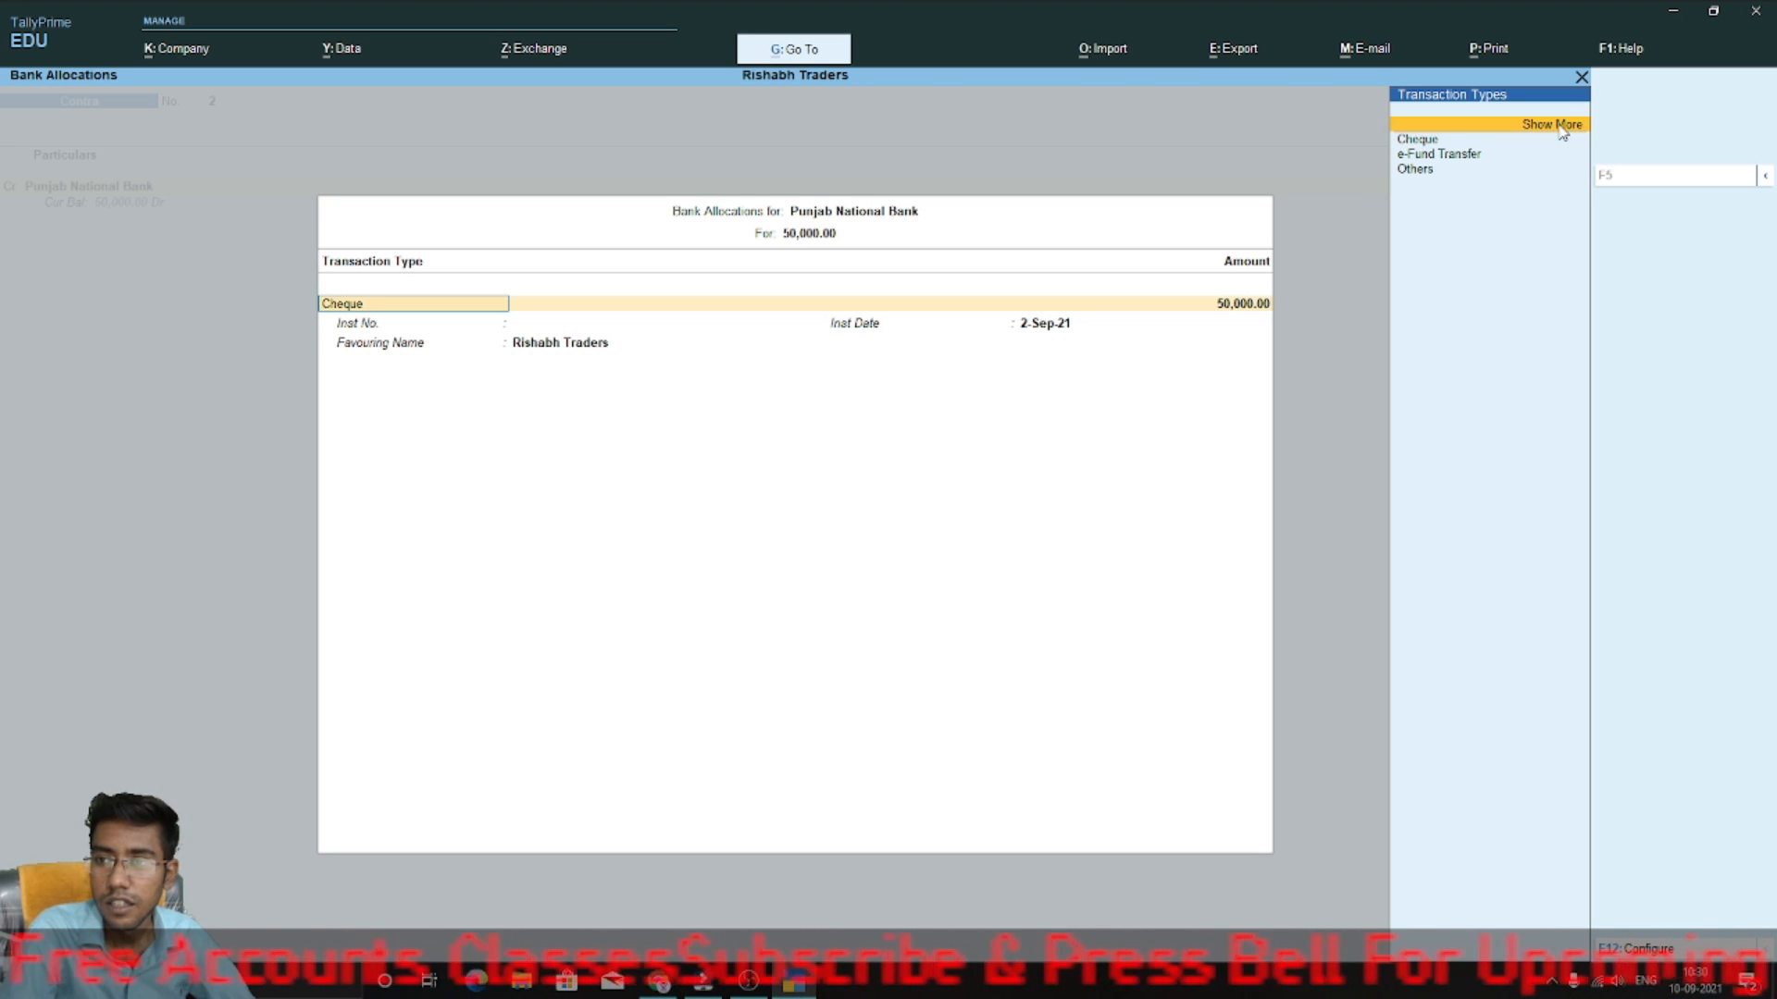
pyautogui.click(1560, 129)
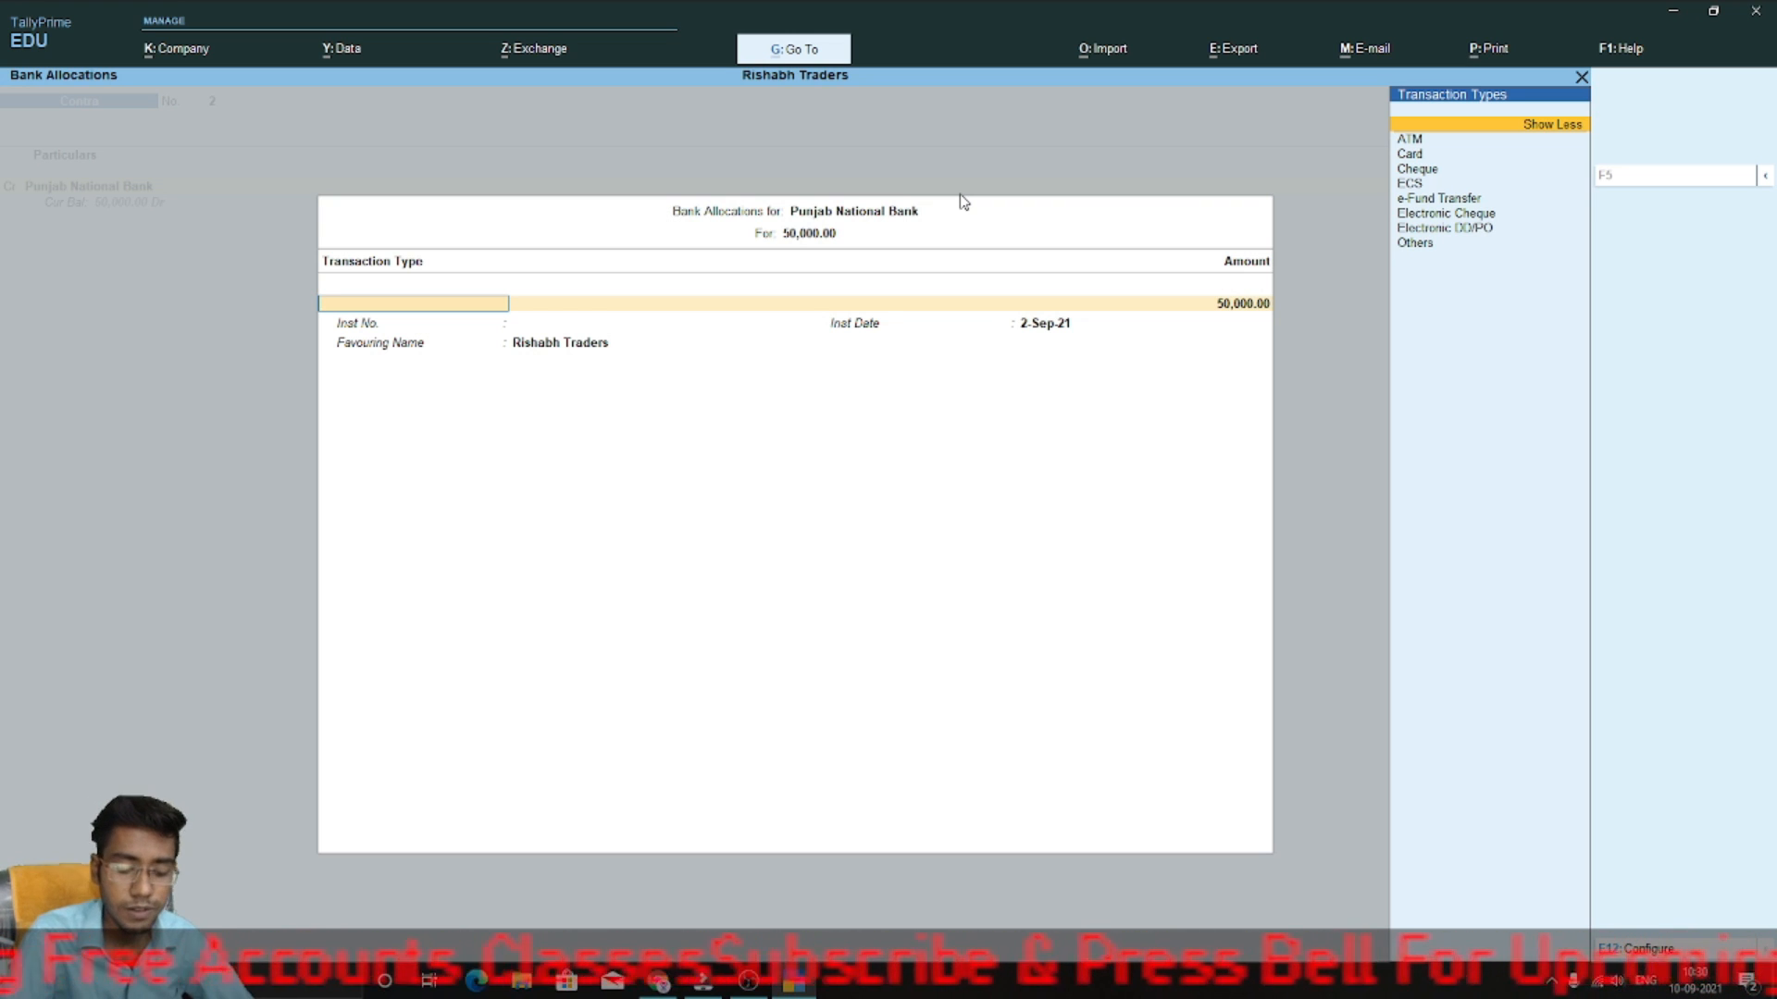
pyautogui.press('Down')
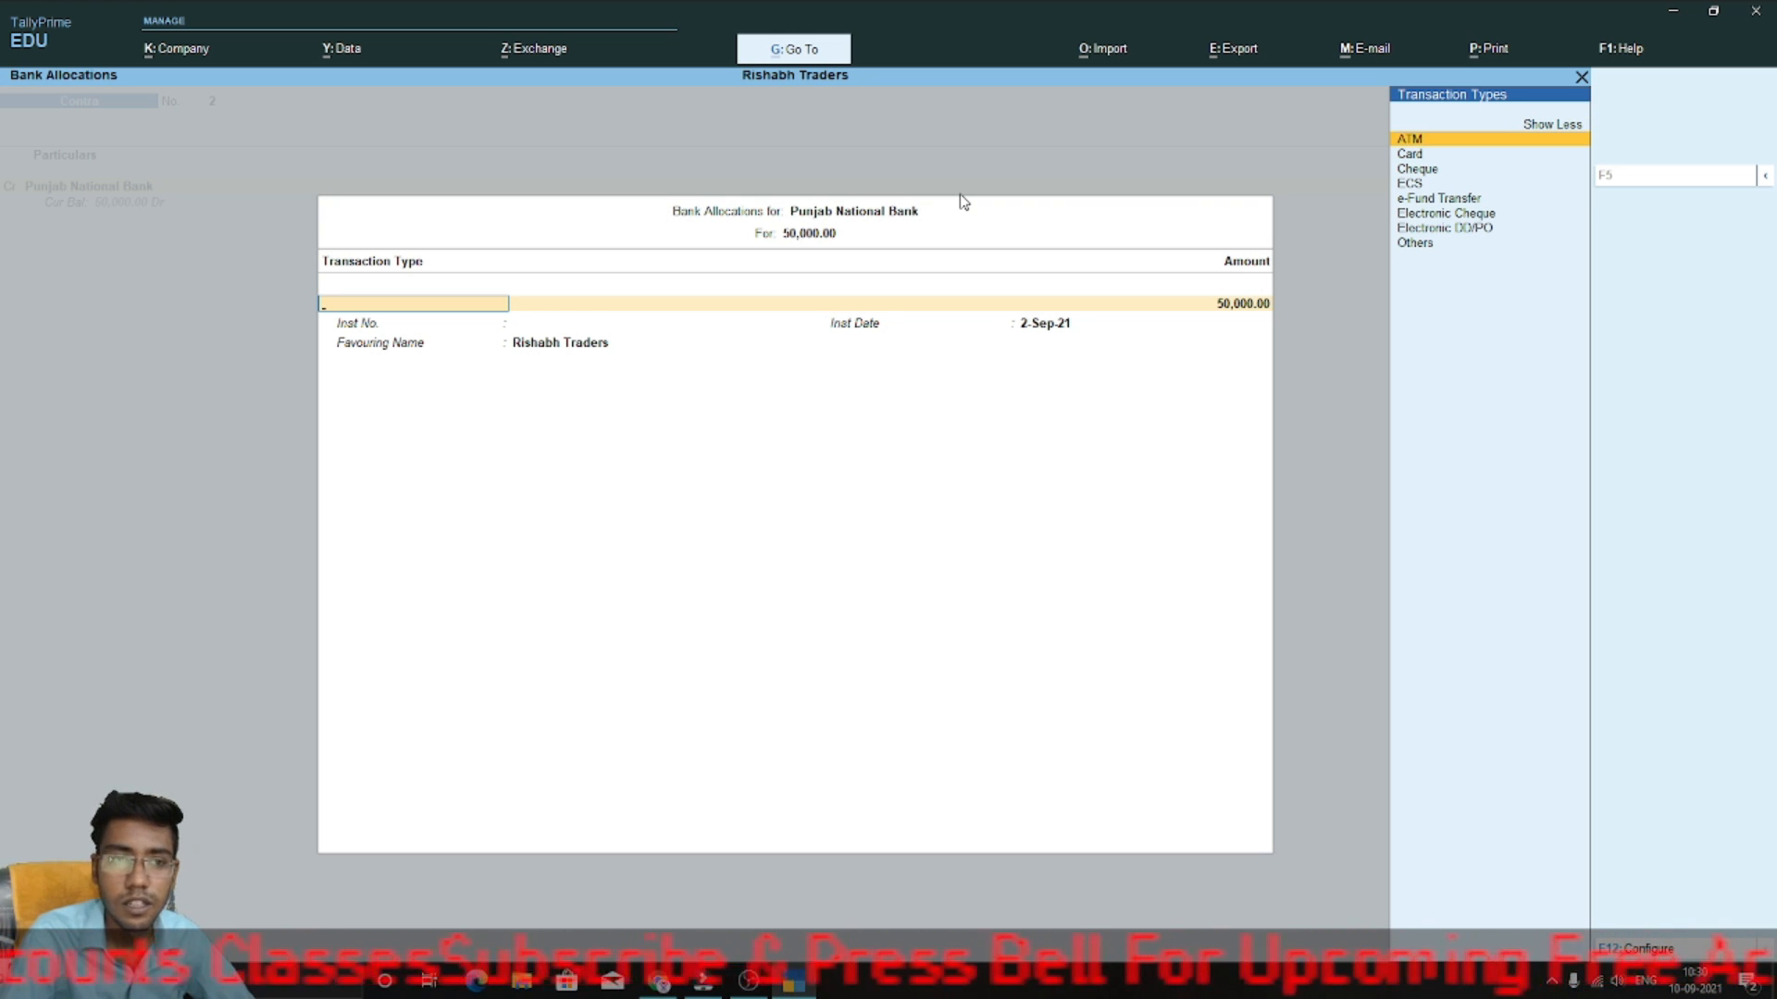
pyautogui.press('Return')
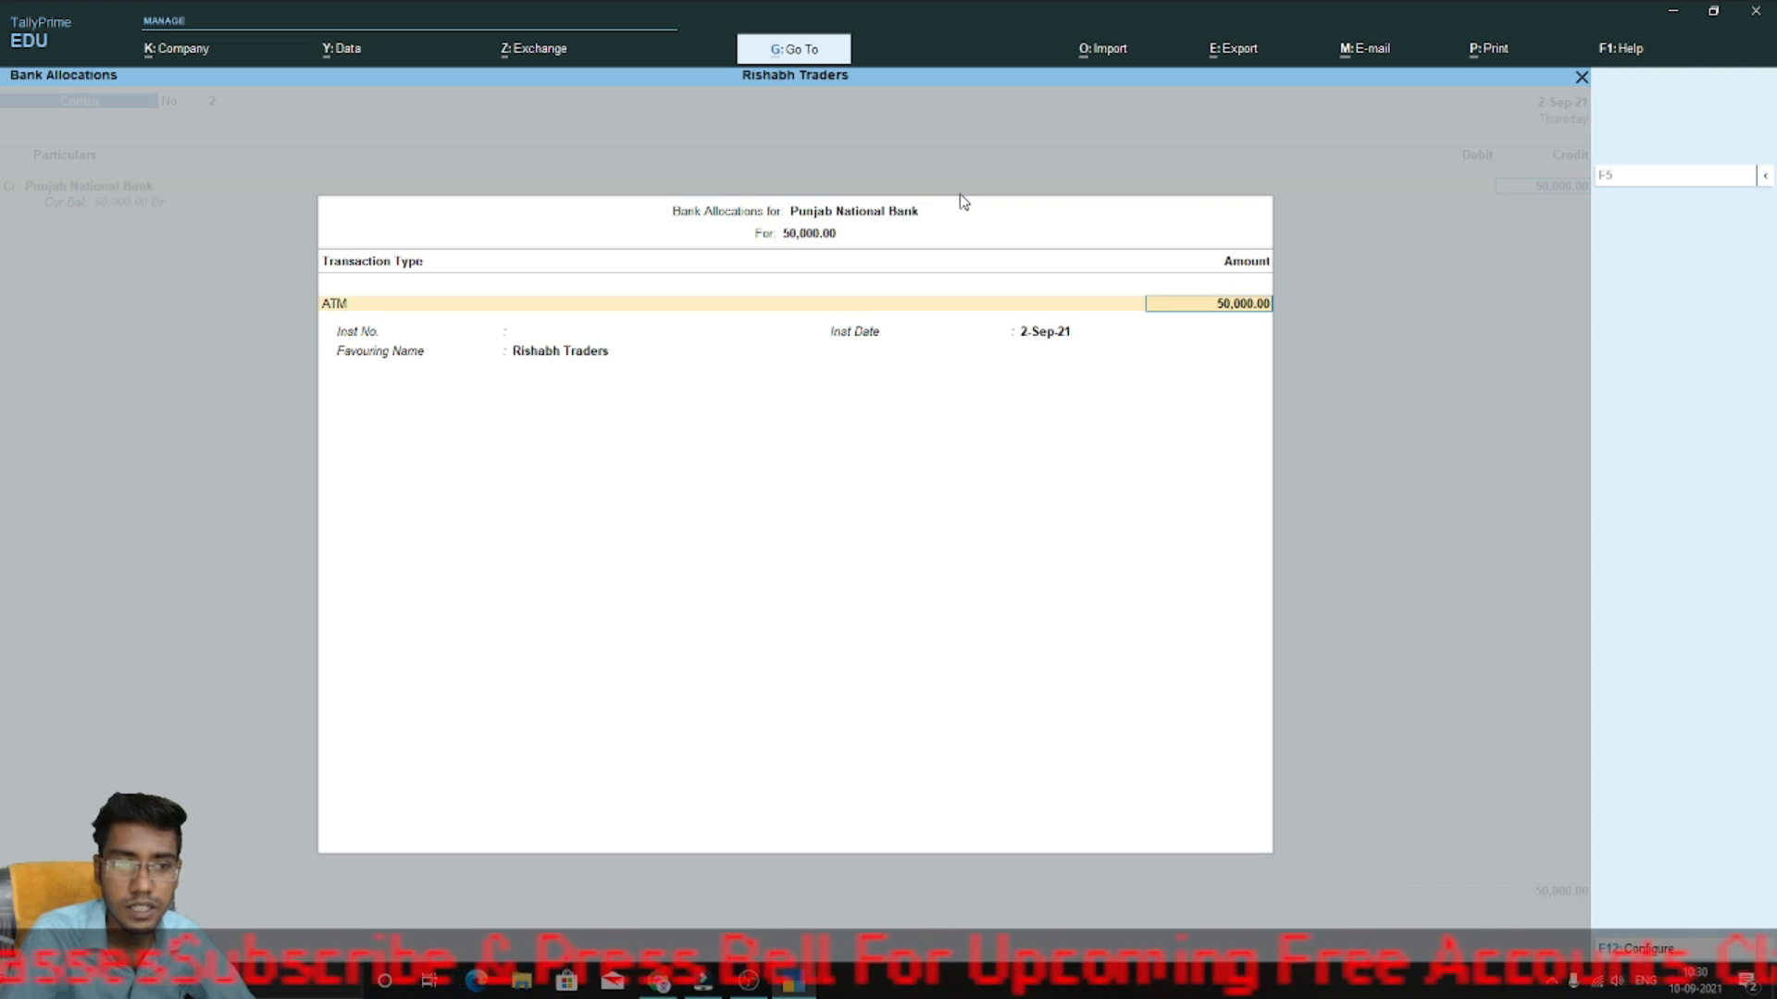
pyautogui.press('Return')
pyautogui.press('Return')
pyautogui.press('Return')
pyautogui.press('Return')
pyautogui.press('Return')
pyautogui.press('Return')
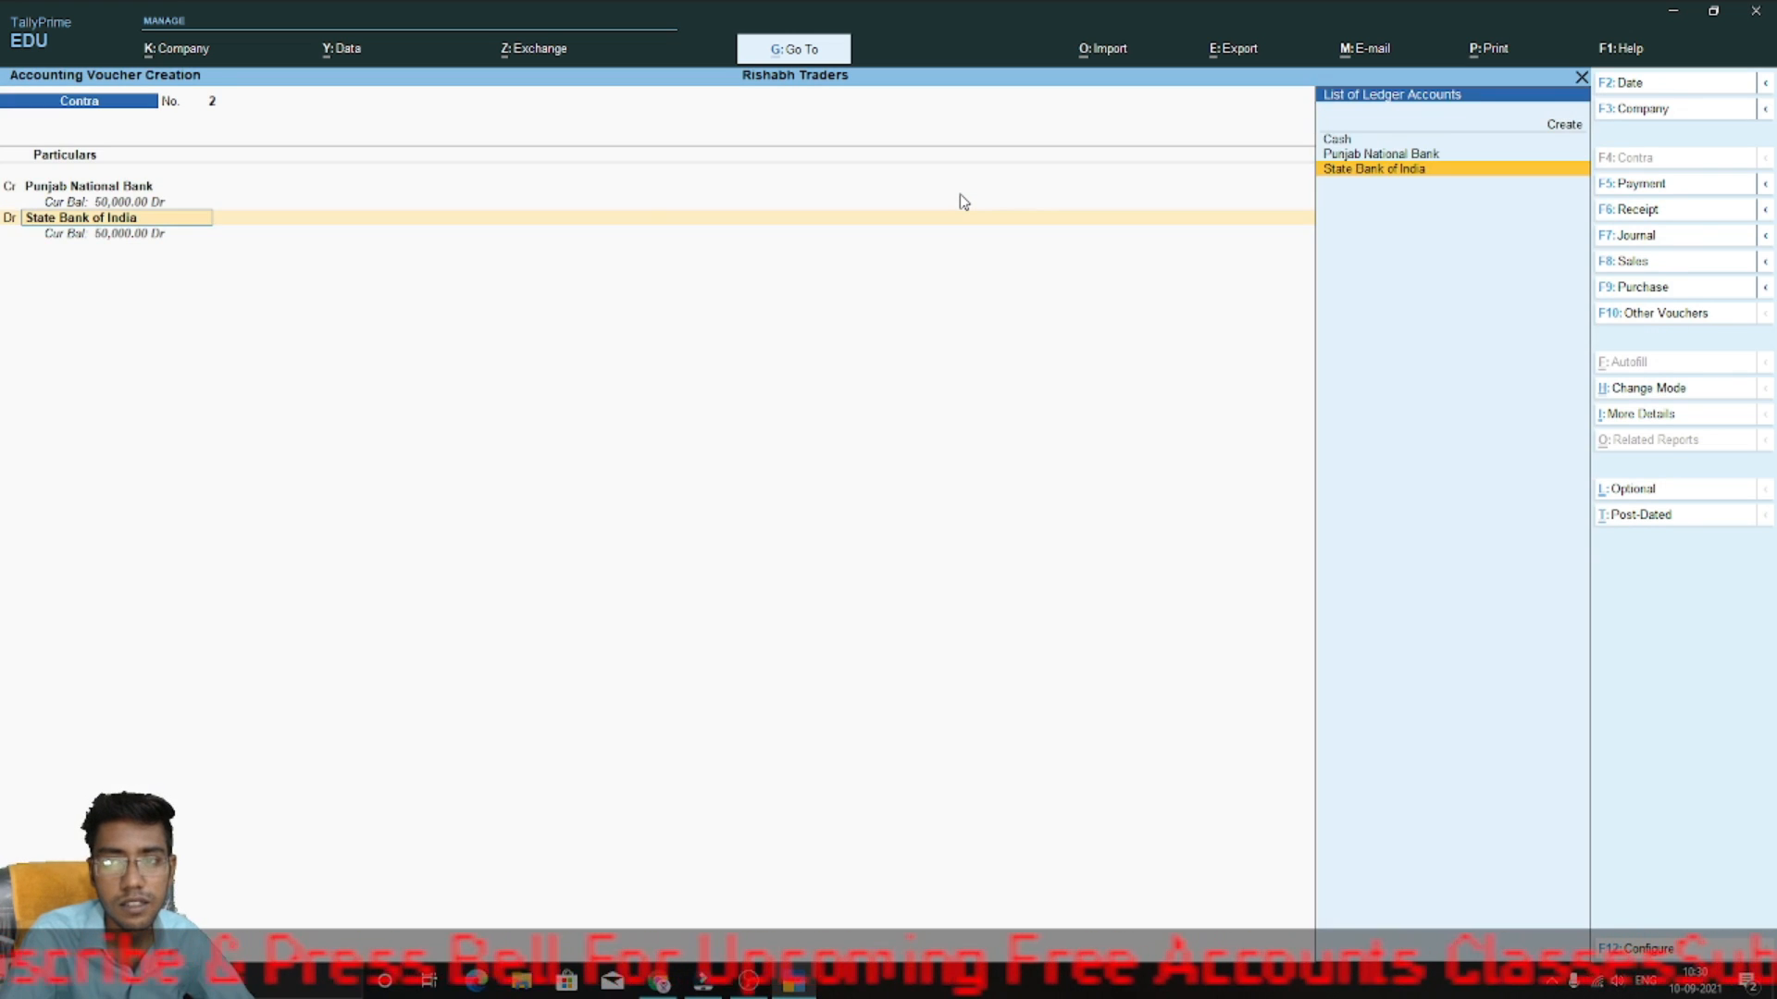
# - Replace the suggested State Bank of India debit ledger with Cash and accept 50,000 as its debit amount
pyautogui.press('BackSpace')
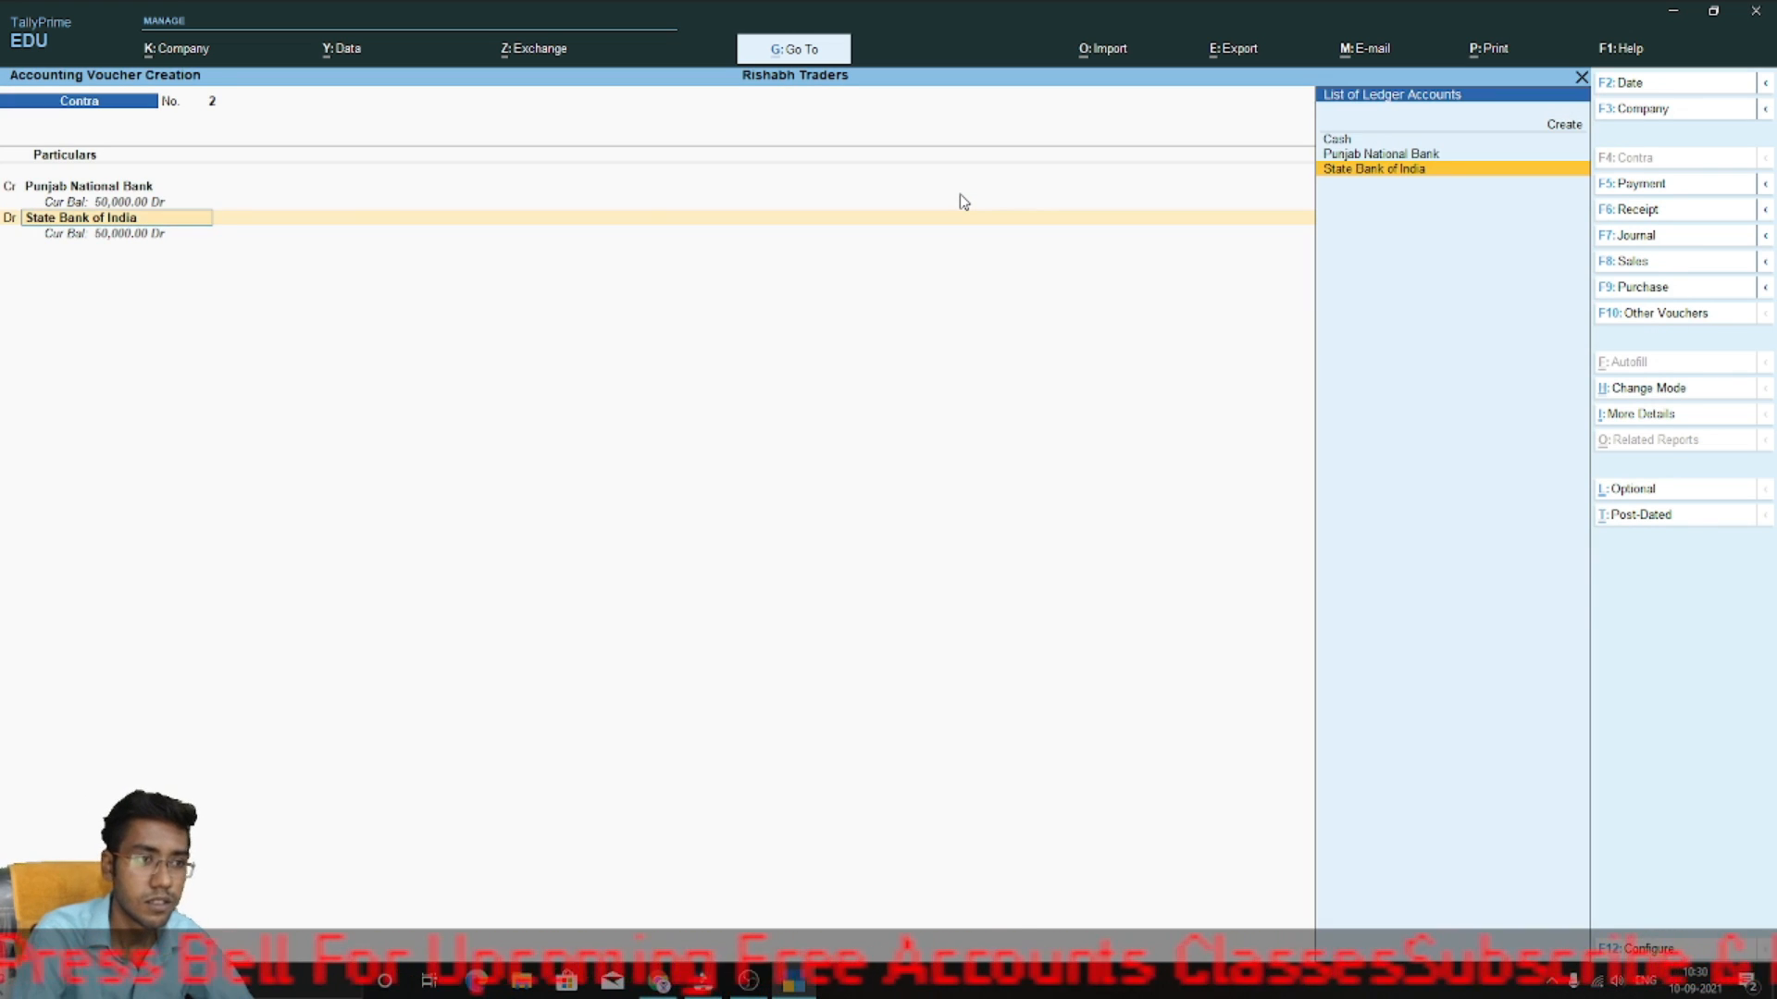
pyautogui.write('Cash')
pyautogui.press('Return')
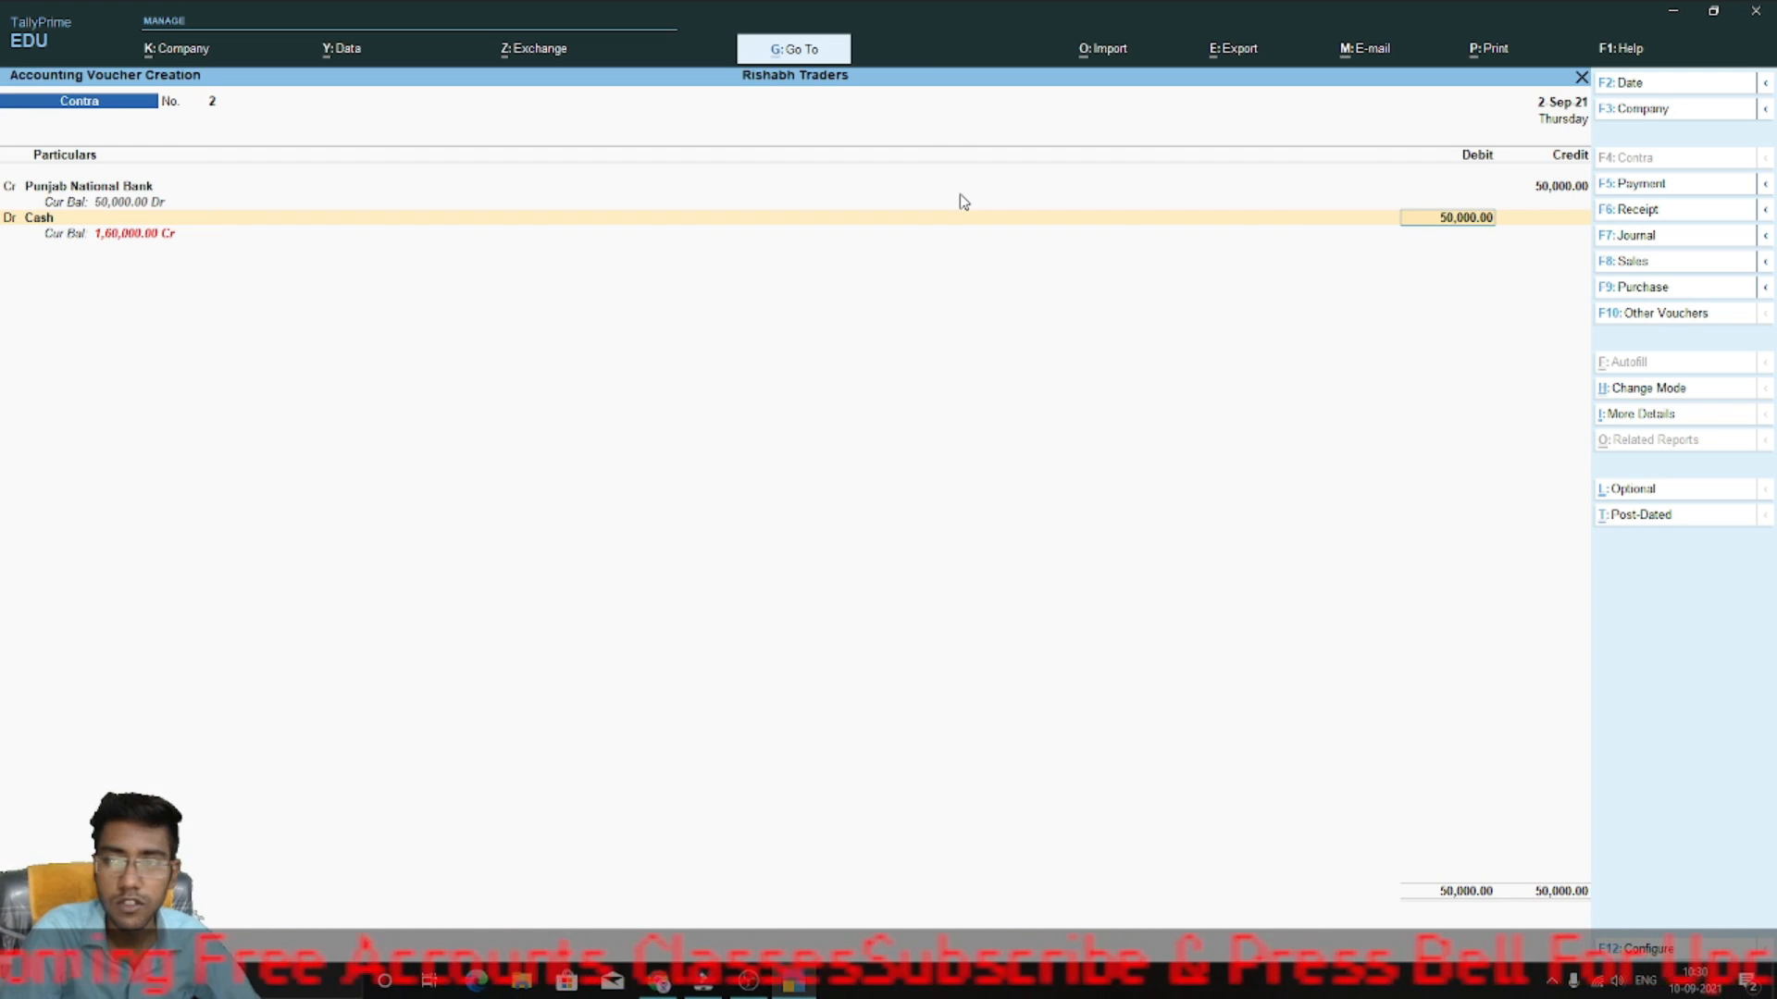
pyautogui.press('Return')
pyautogui.press('Return')
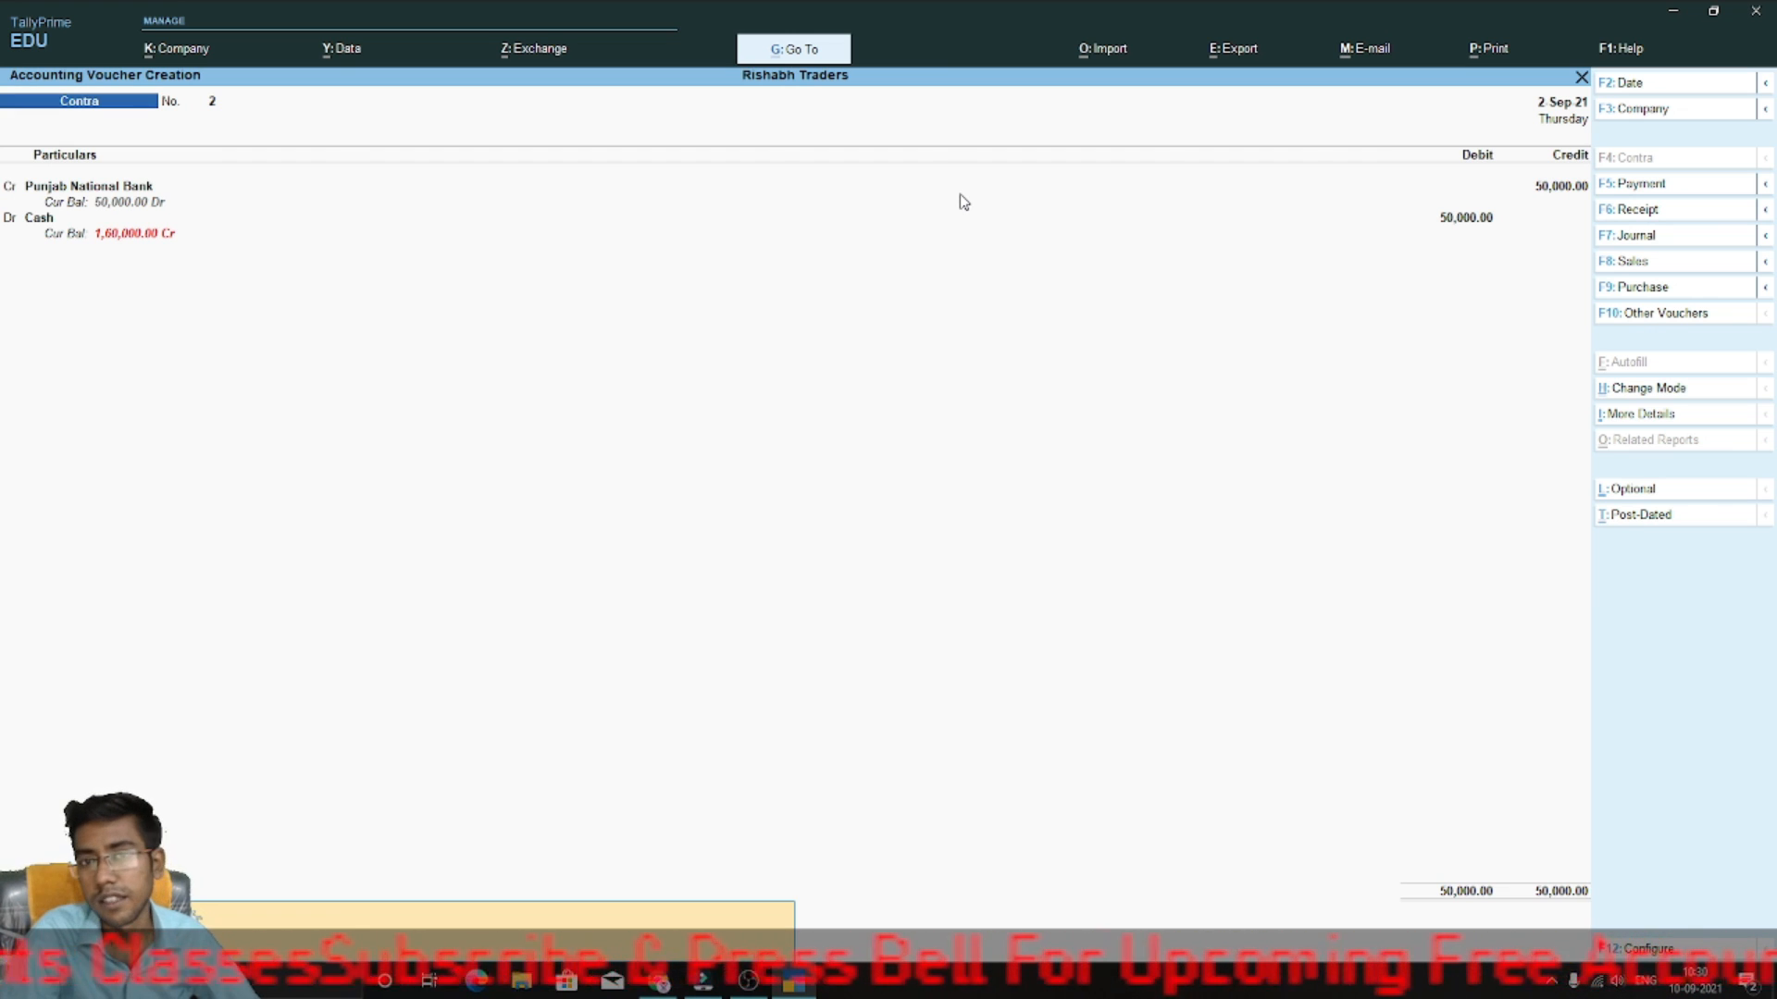
# - Save the cash withdrawal voucher without a narration and credit Punjab National Bank with 25,000 in a third contra voucher
pyautogui.press('Return')
pyautogui.press('Return')
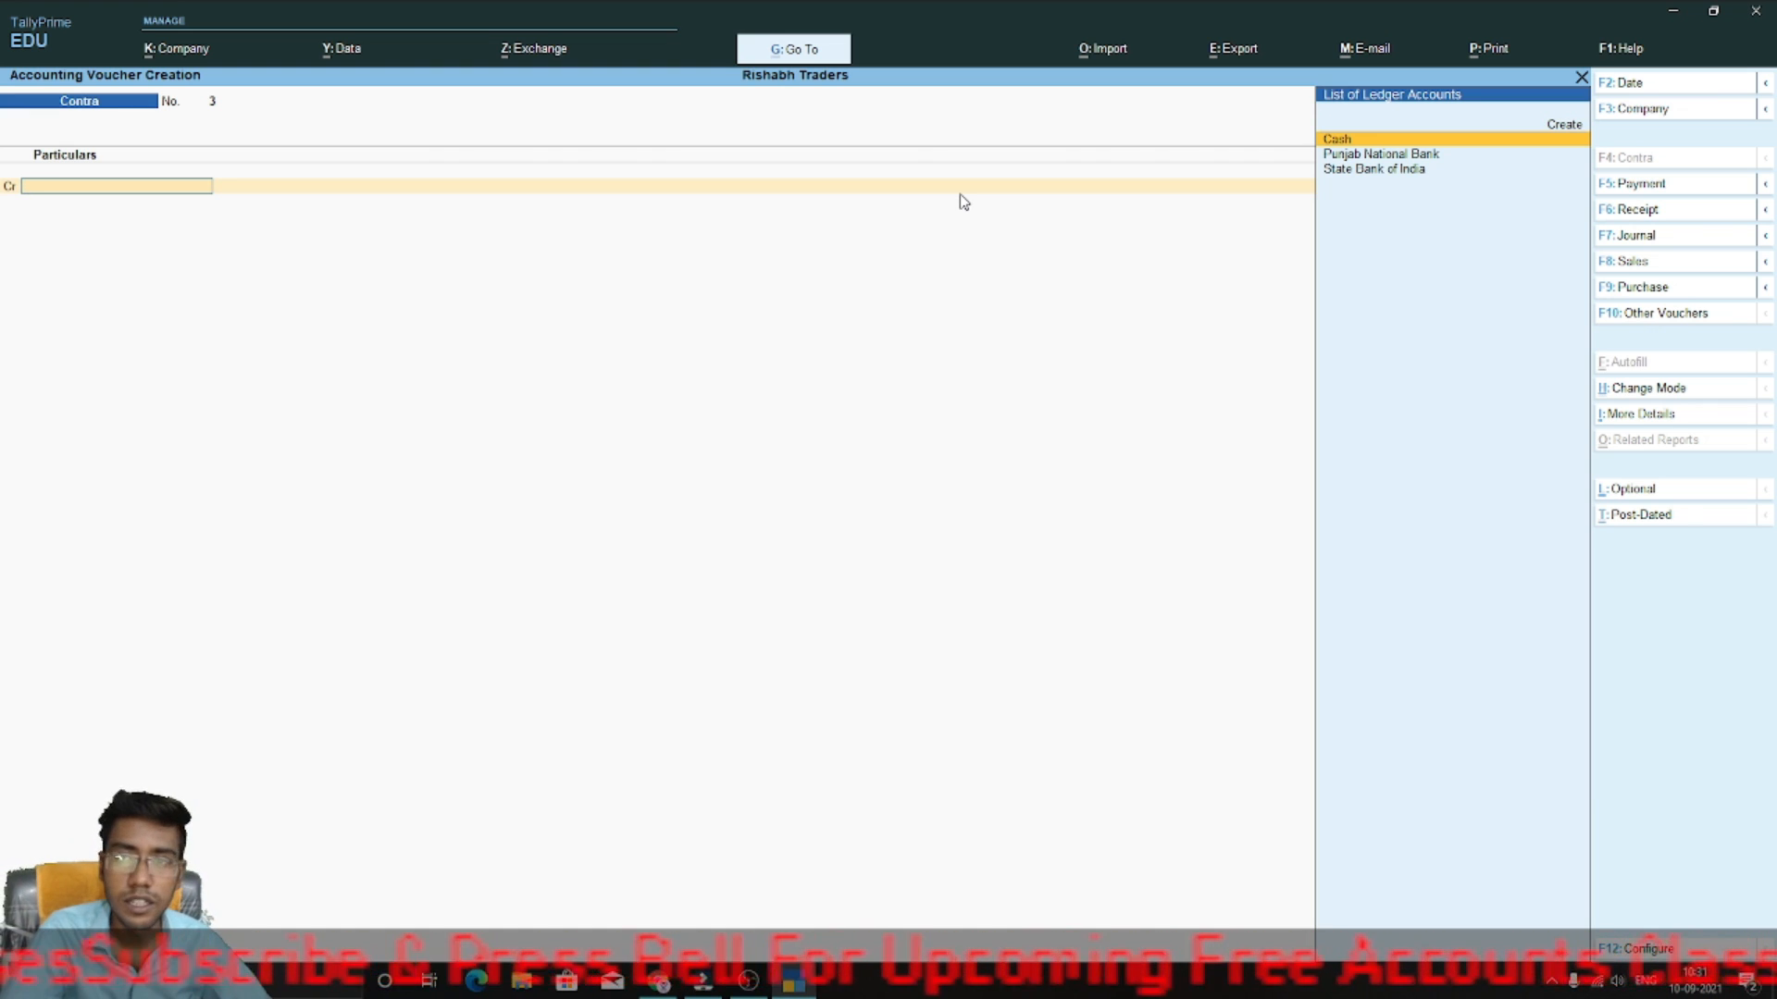
pyautogui.press('Down')
pyautogui.press('Down')
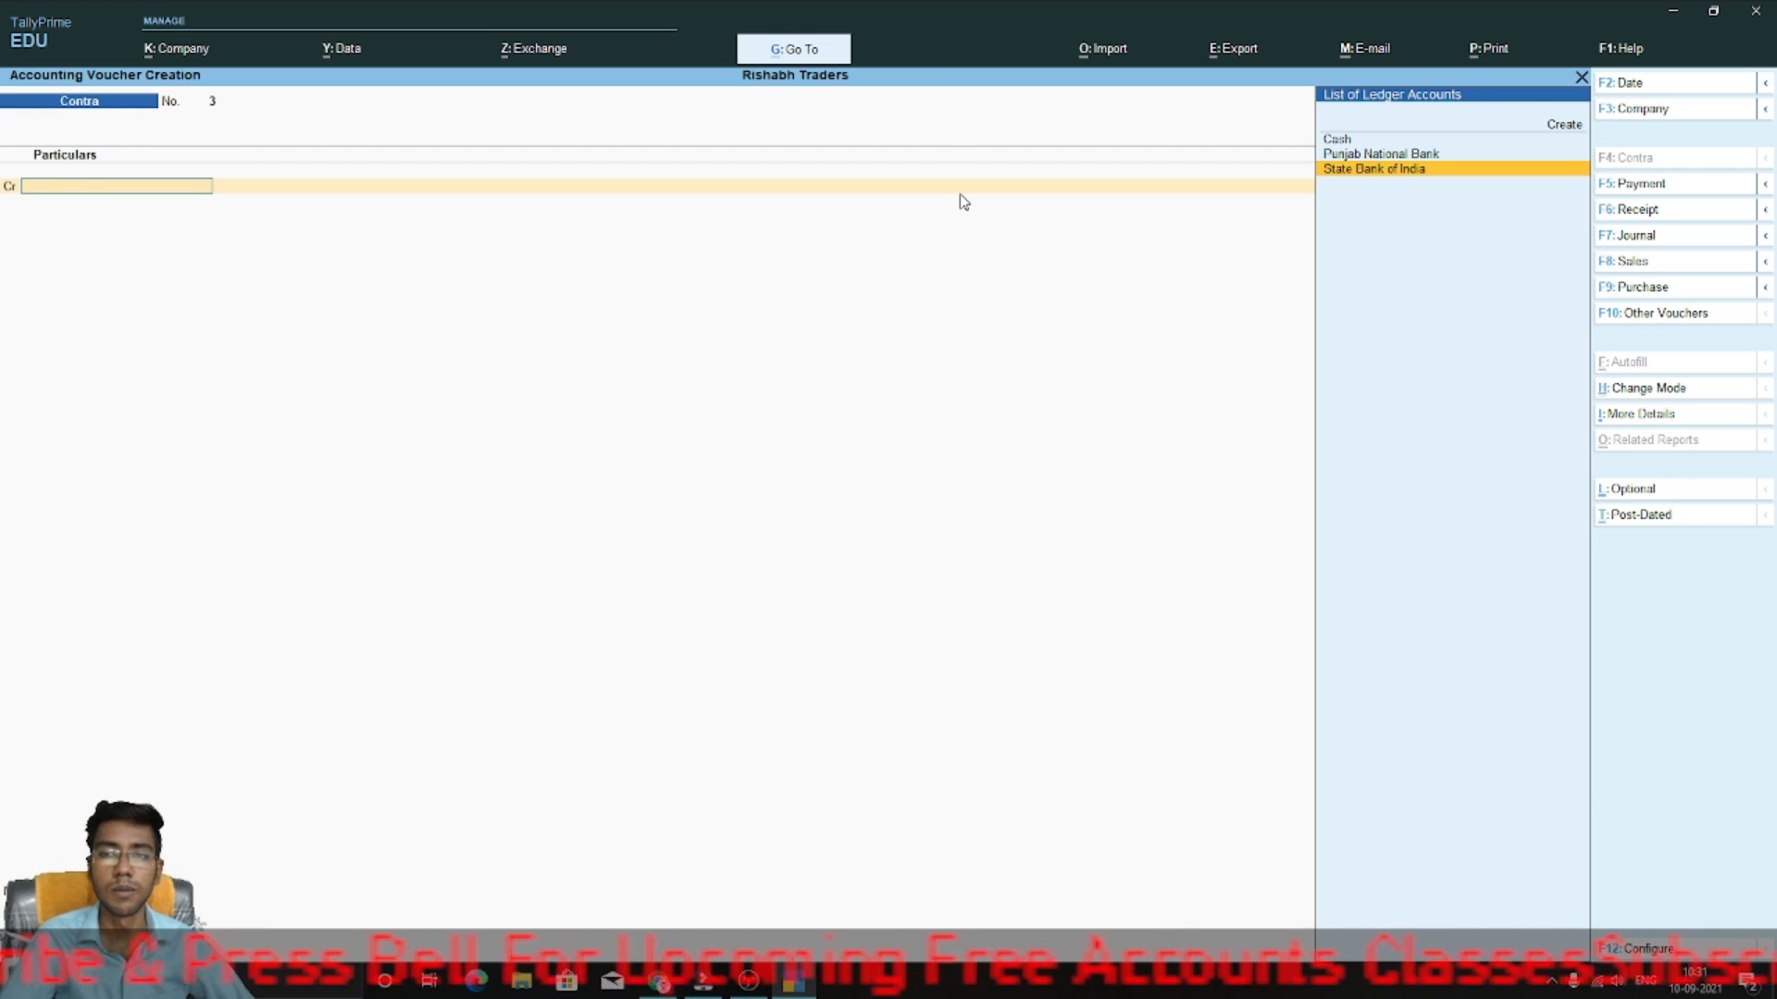
pyautogui.press('Up')
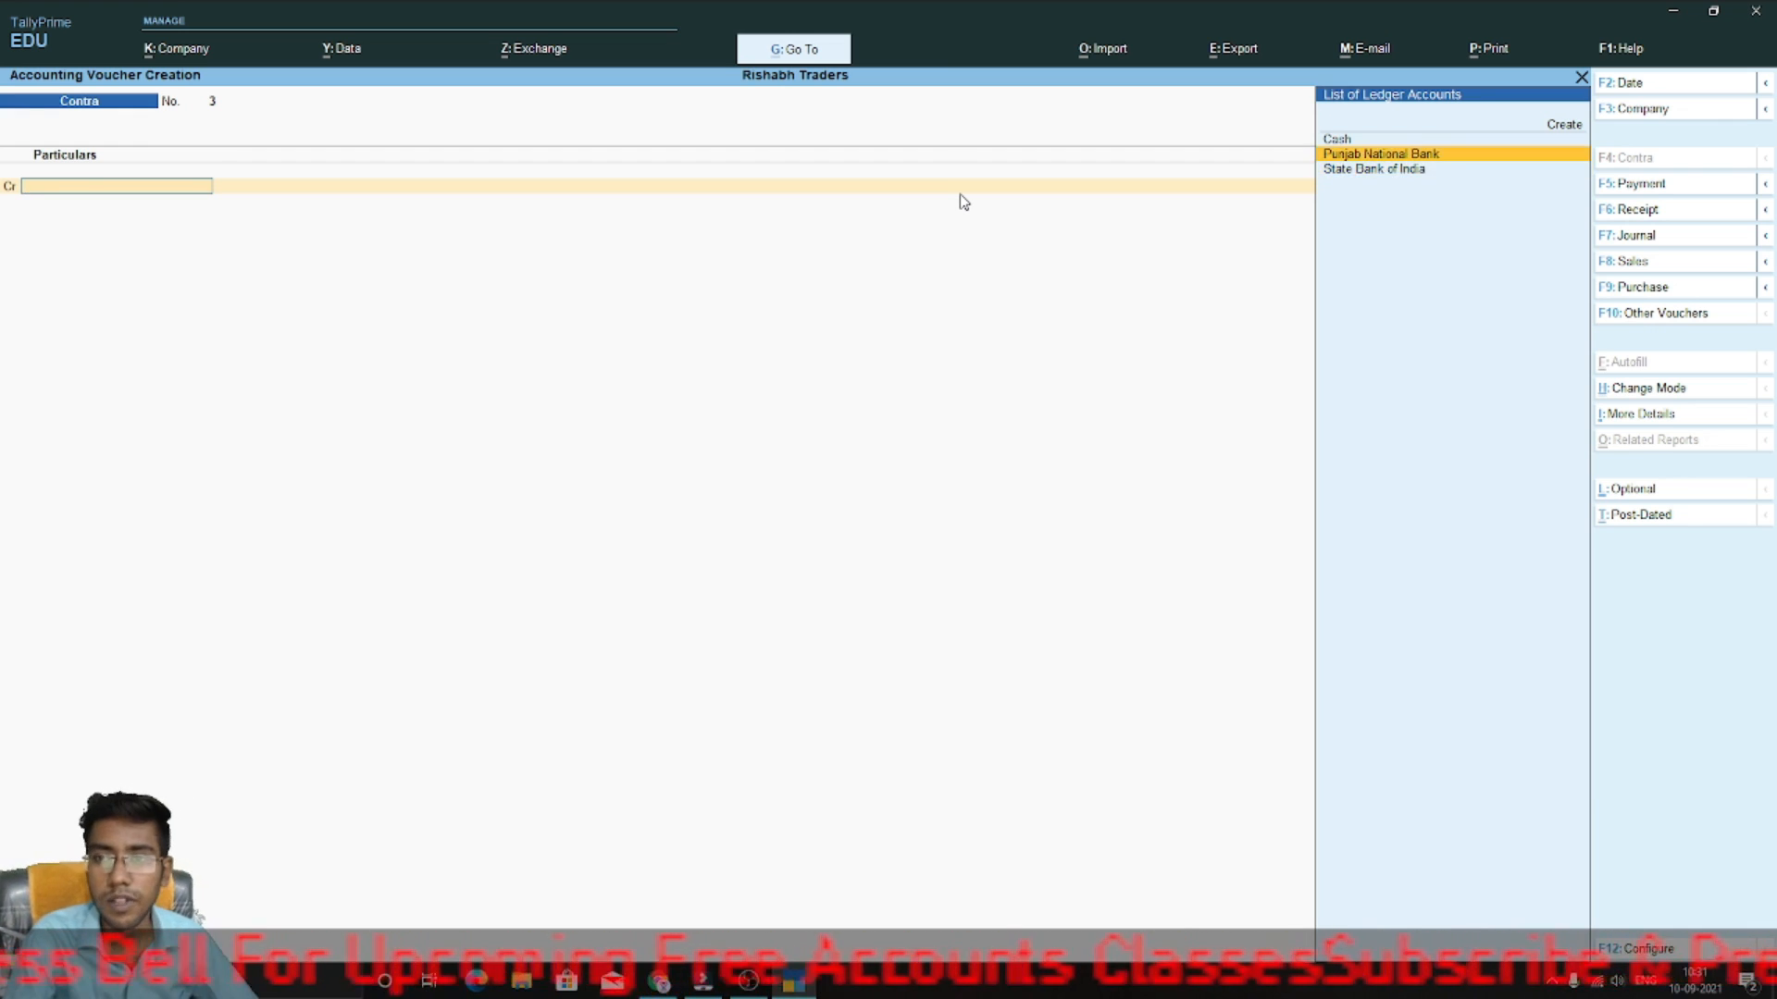
pyautogui.press('Return')
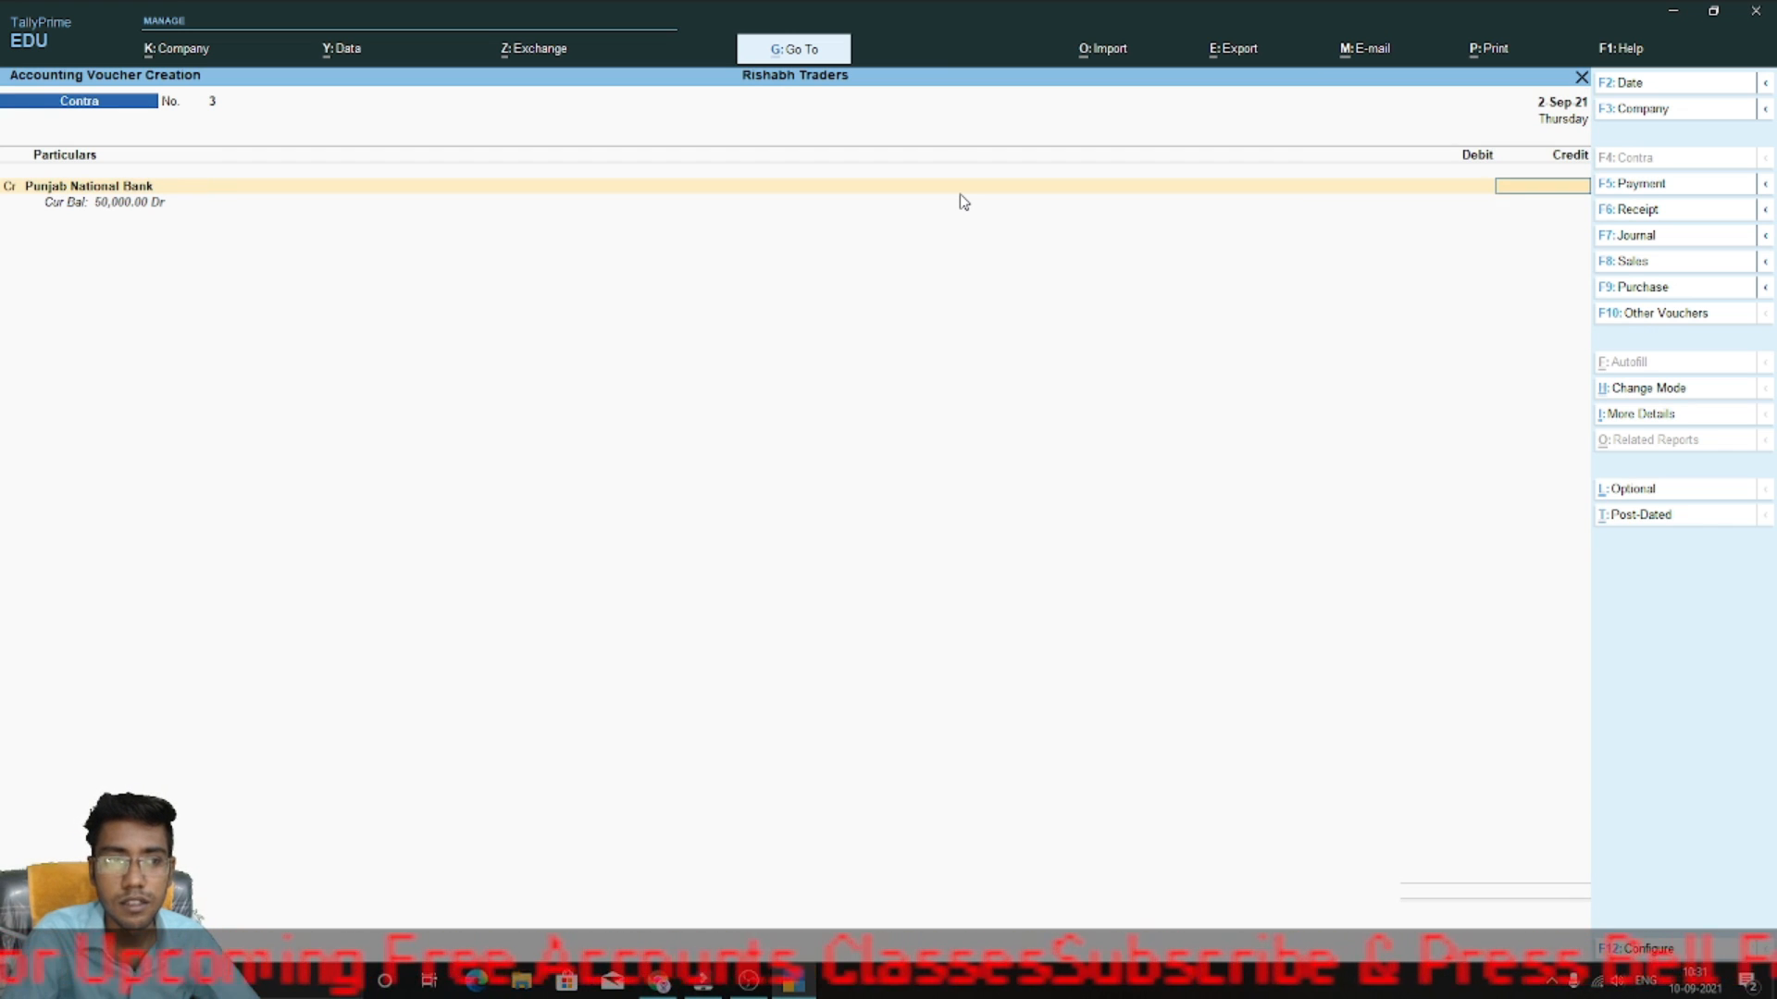
pyautogui.write('25000')
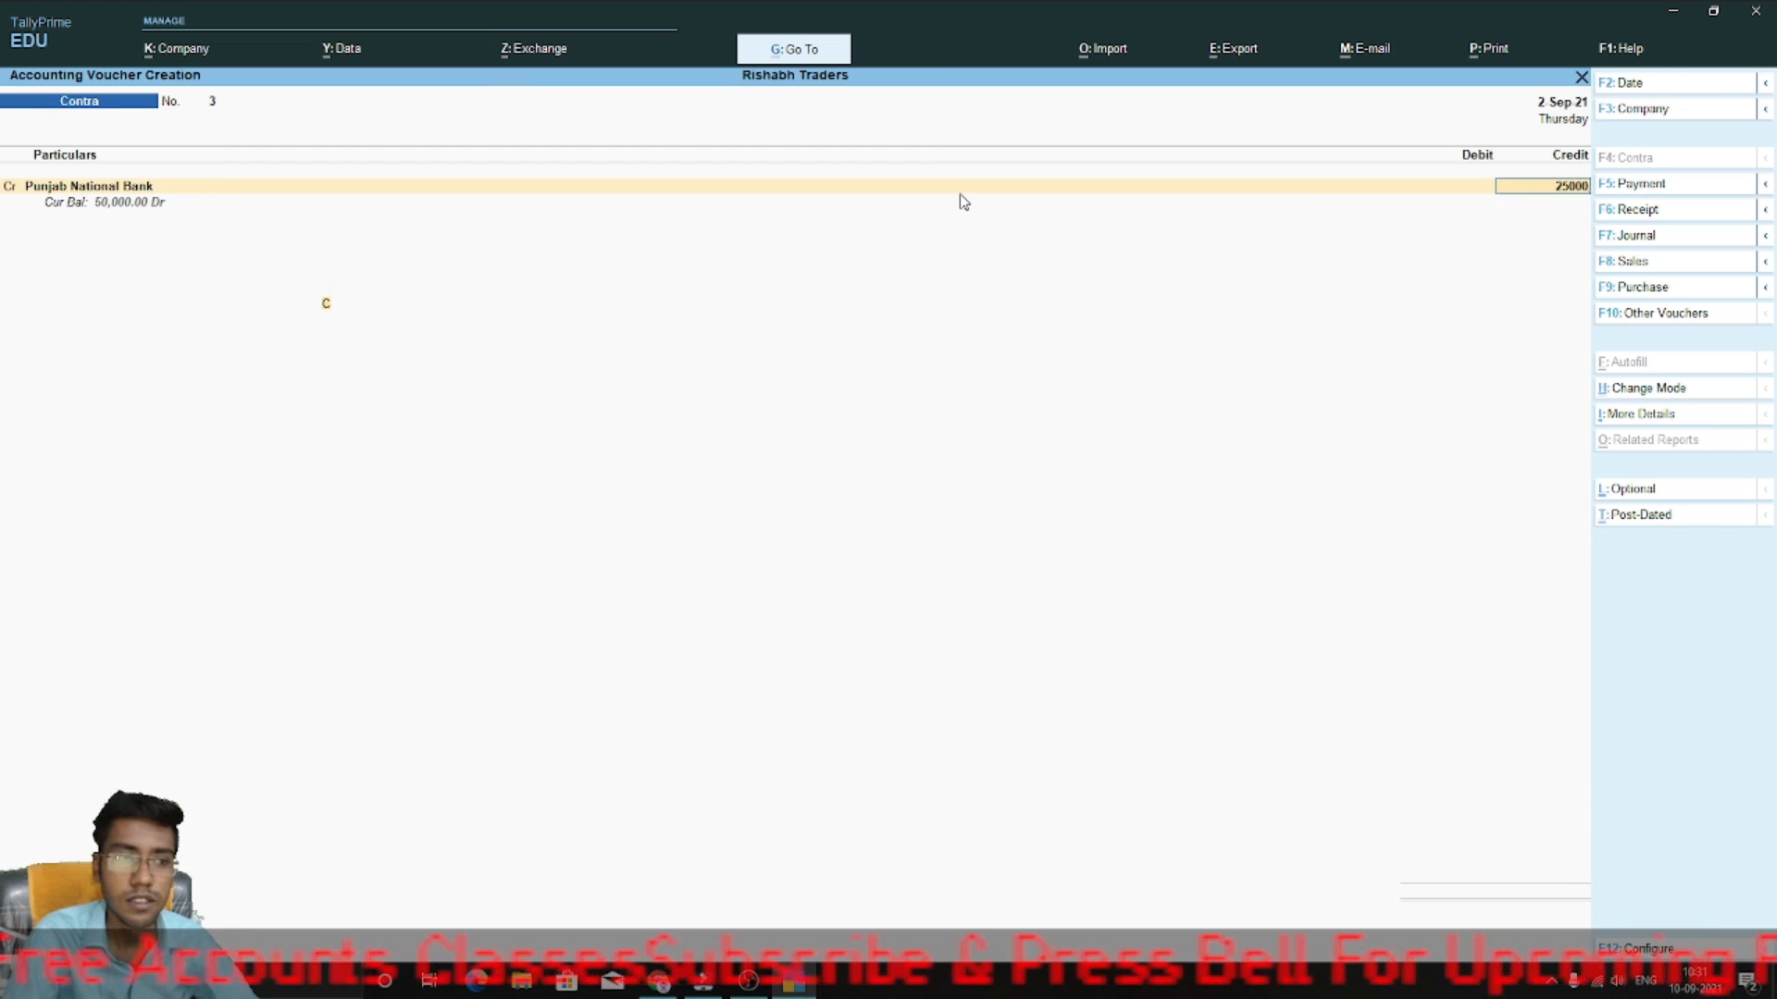
pyautogui.press('Return')
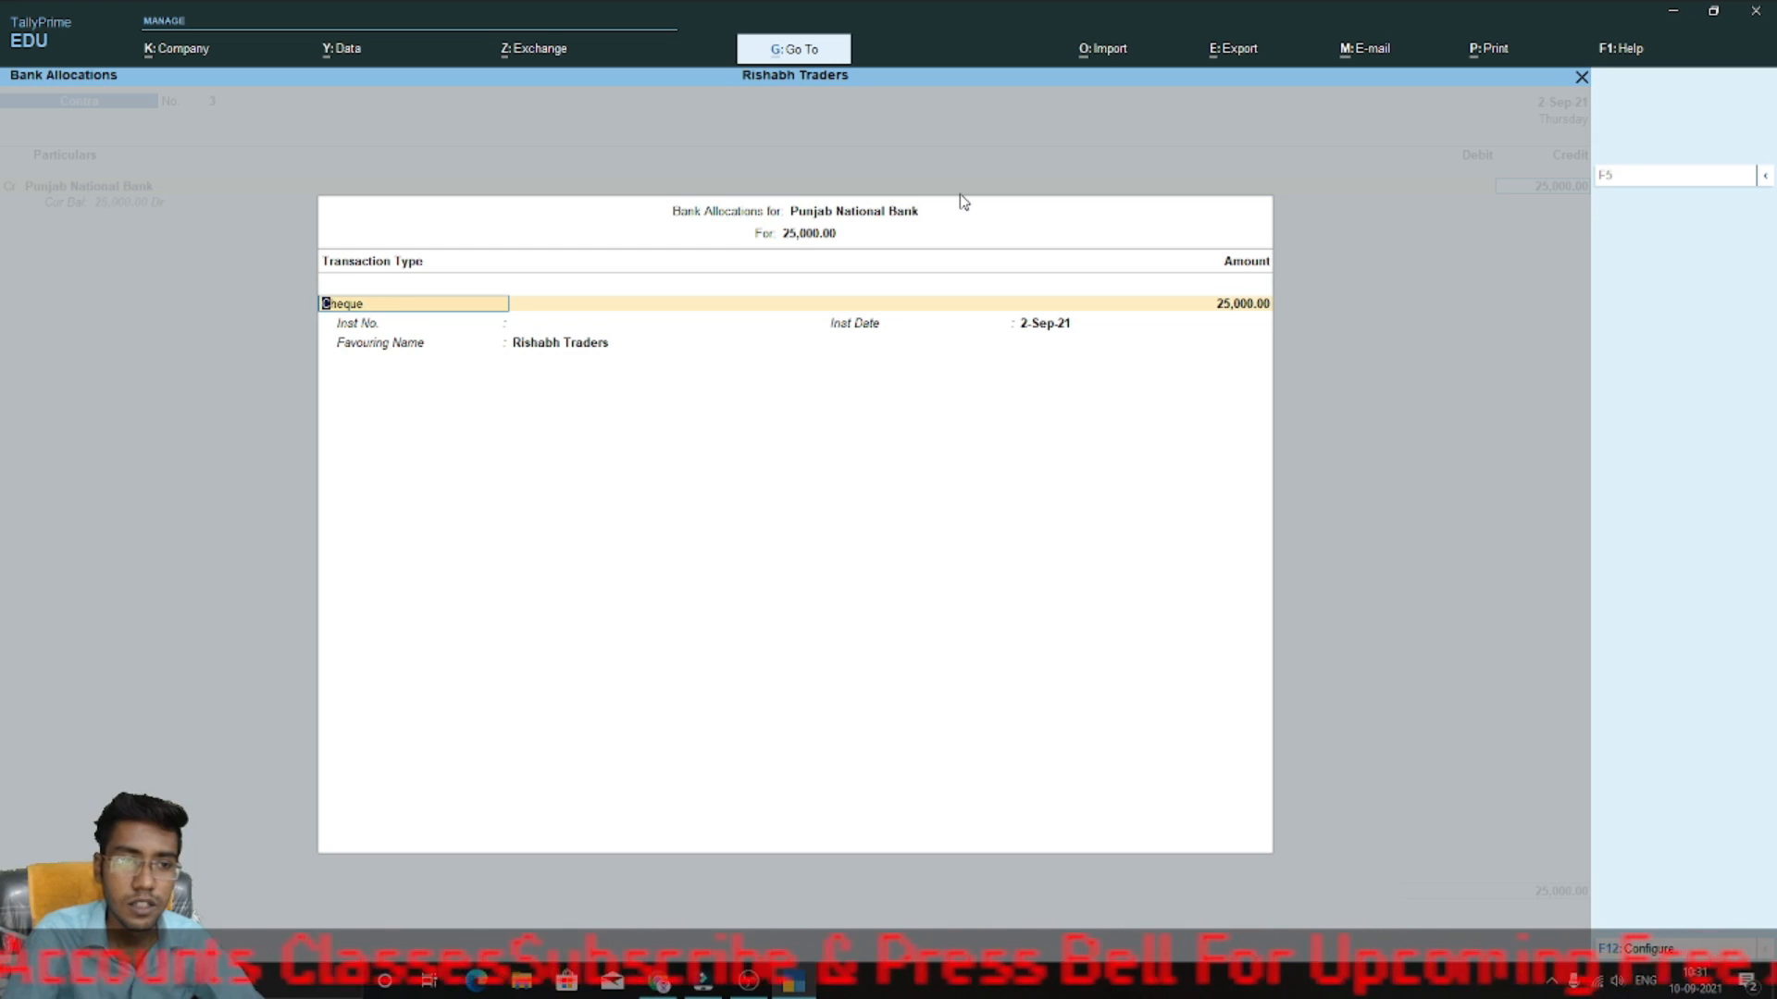
# - Choose Cheque from the full list of transaction types for the Punjab National Bank allocation, leaving its instrument number empty and accepting the other details
pyautogui.press('Return')
pyautogui.press('BackSpace')
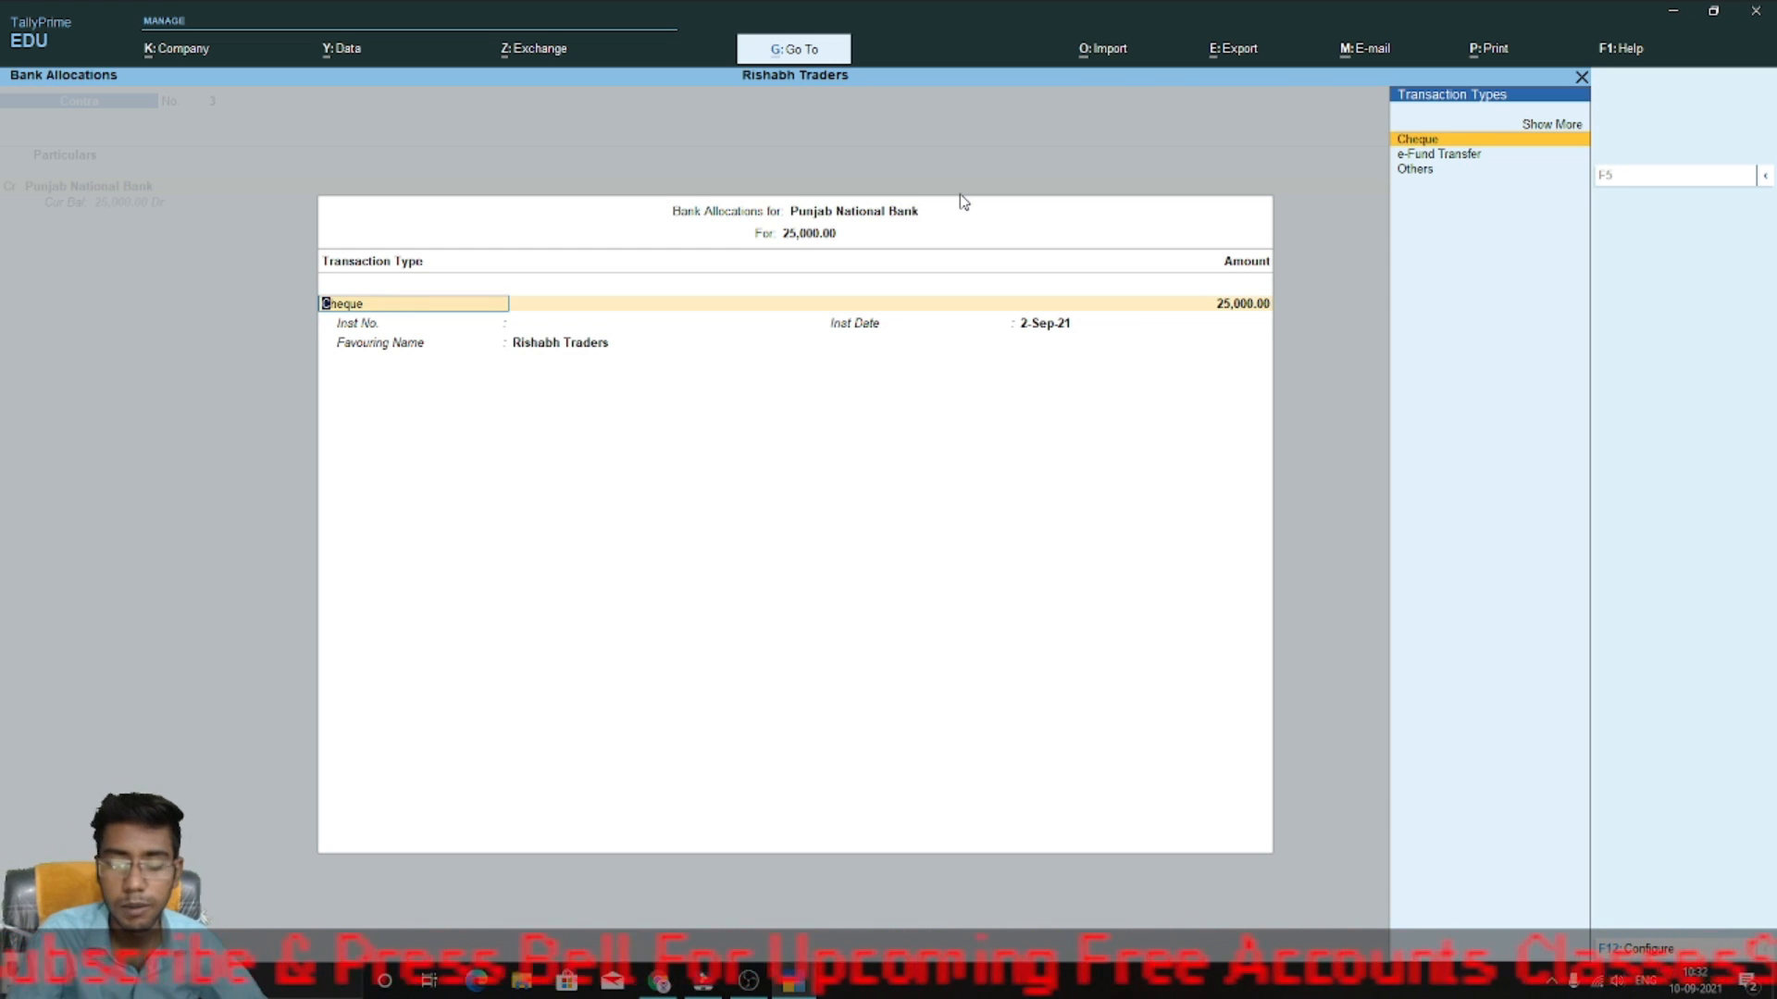
pyautogui.press('Up')
pyautogui.press('Return')
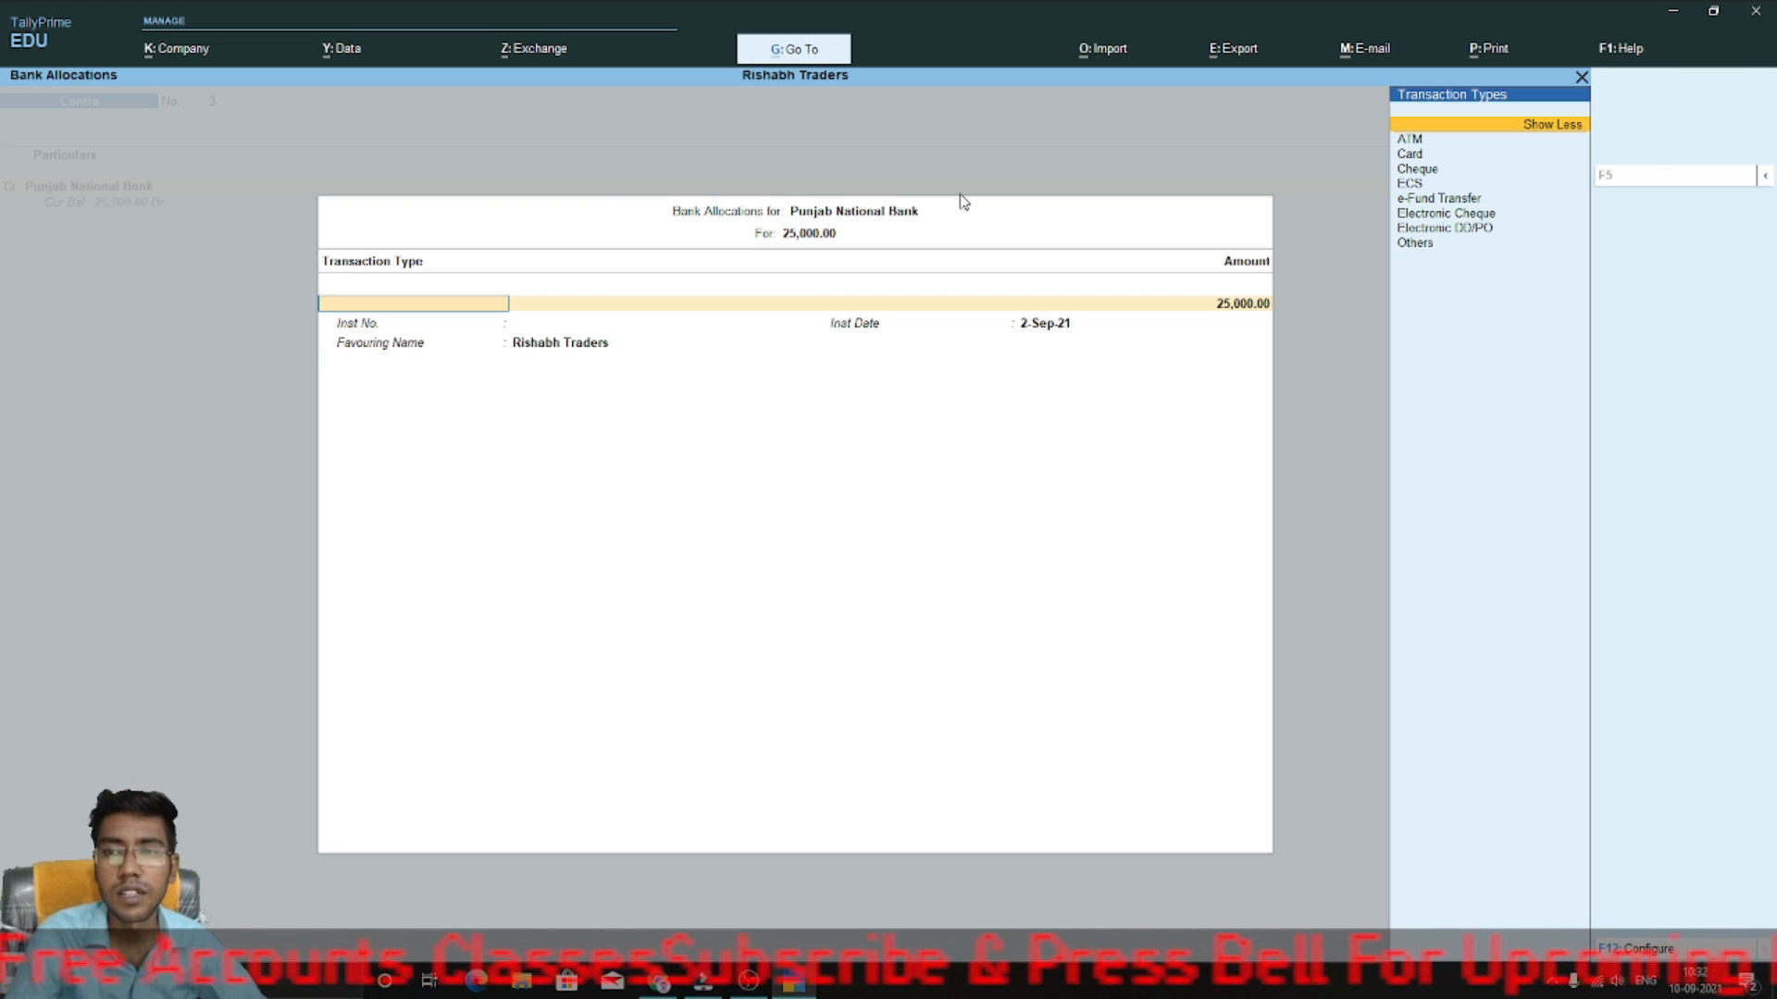
pyautogui.press('Down')
pyautogui.press('Down')
pyautogui.press('Down')
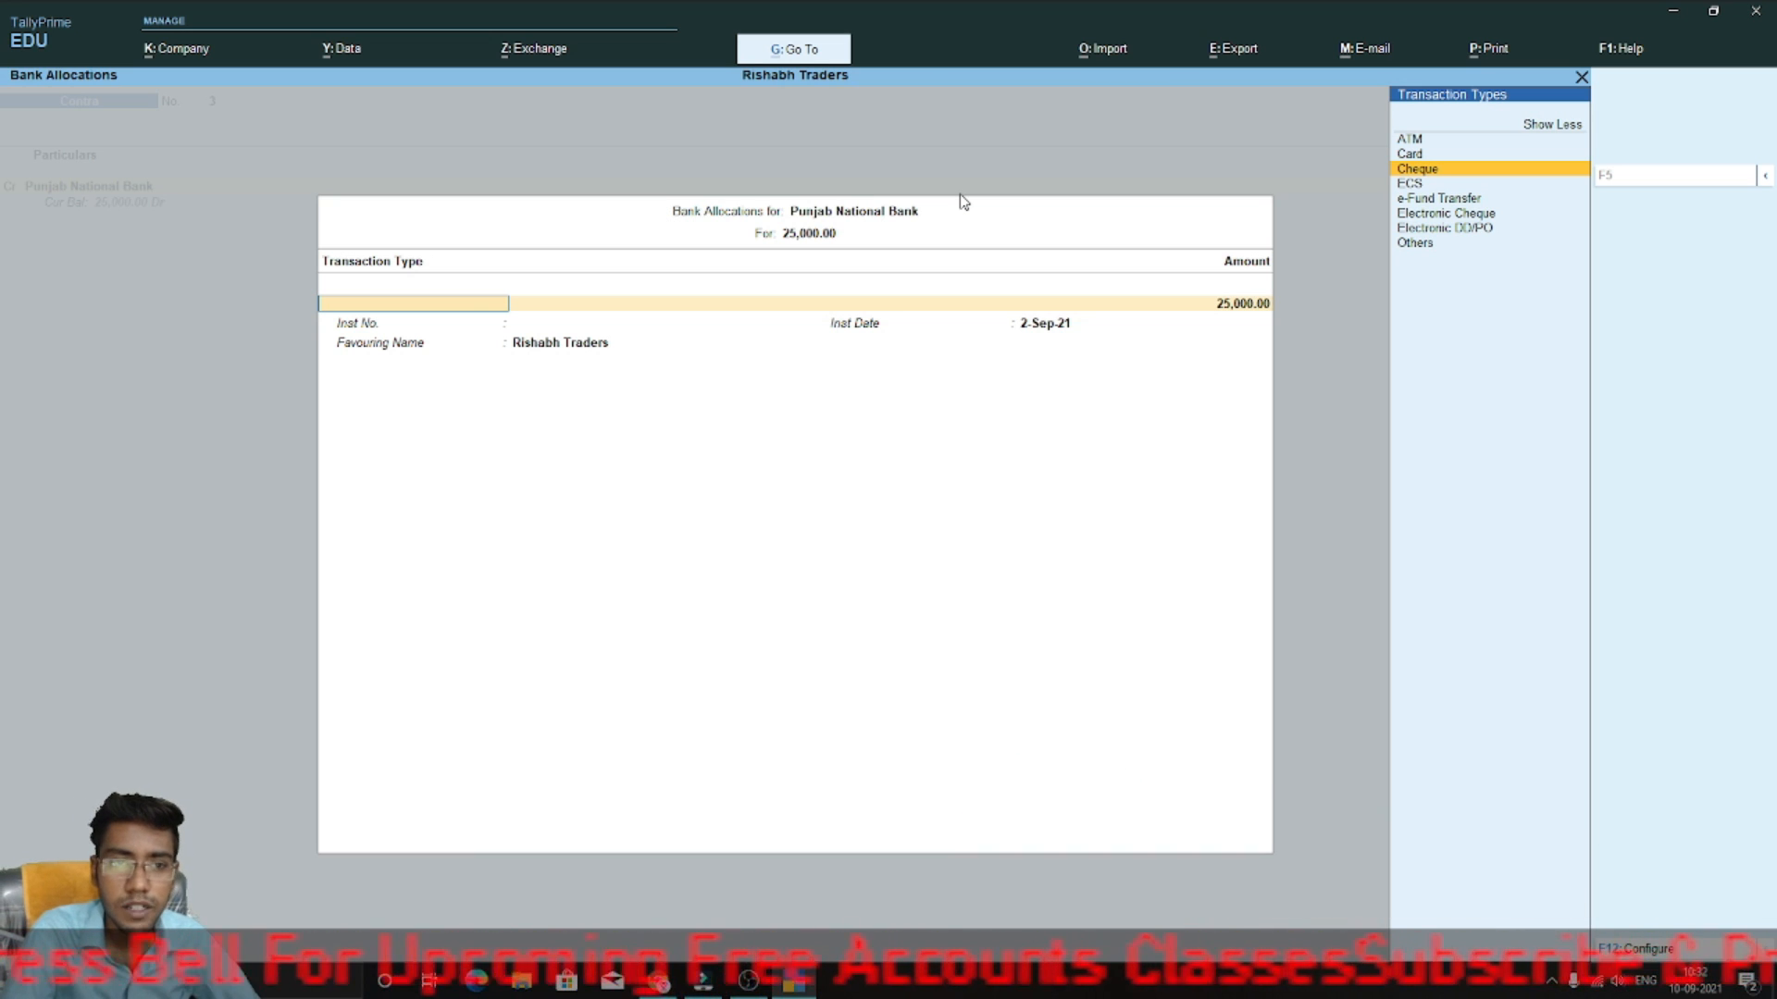
pyautogui.press('Return')
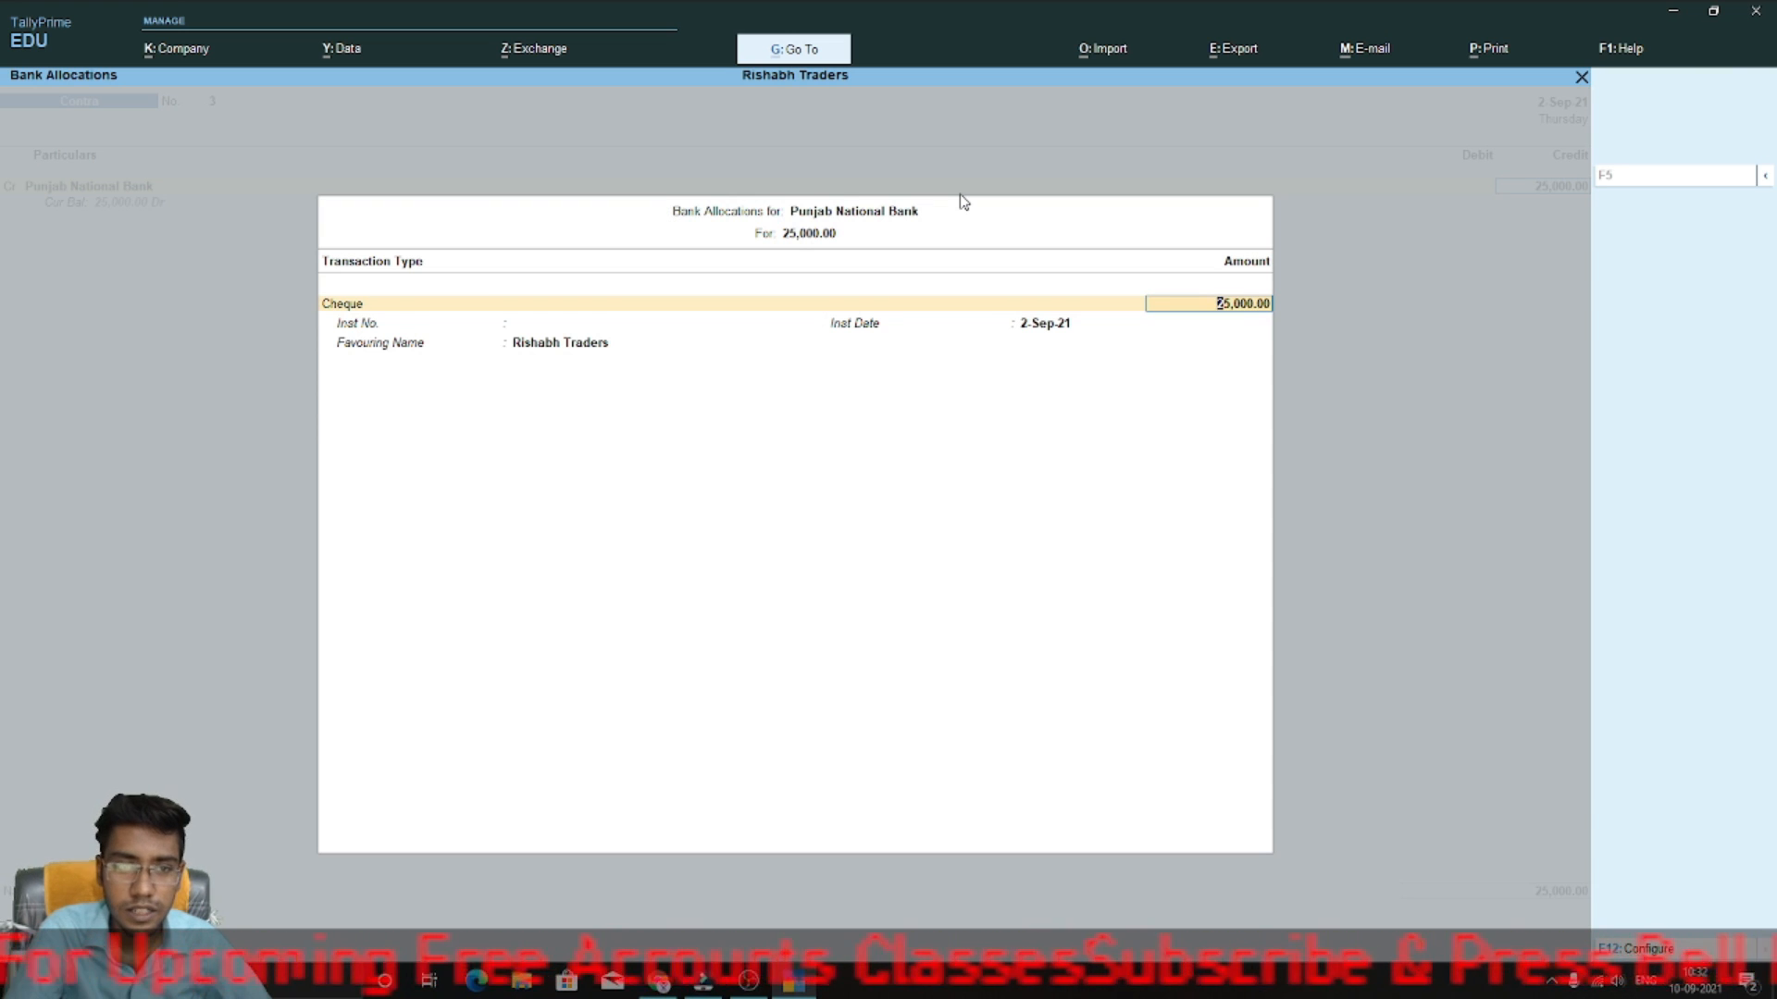
pyautogui.press('Return')
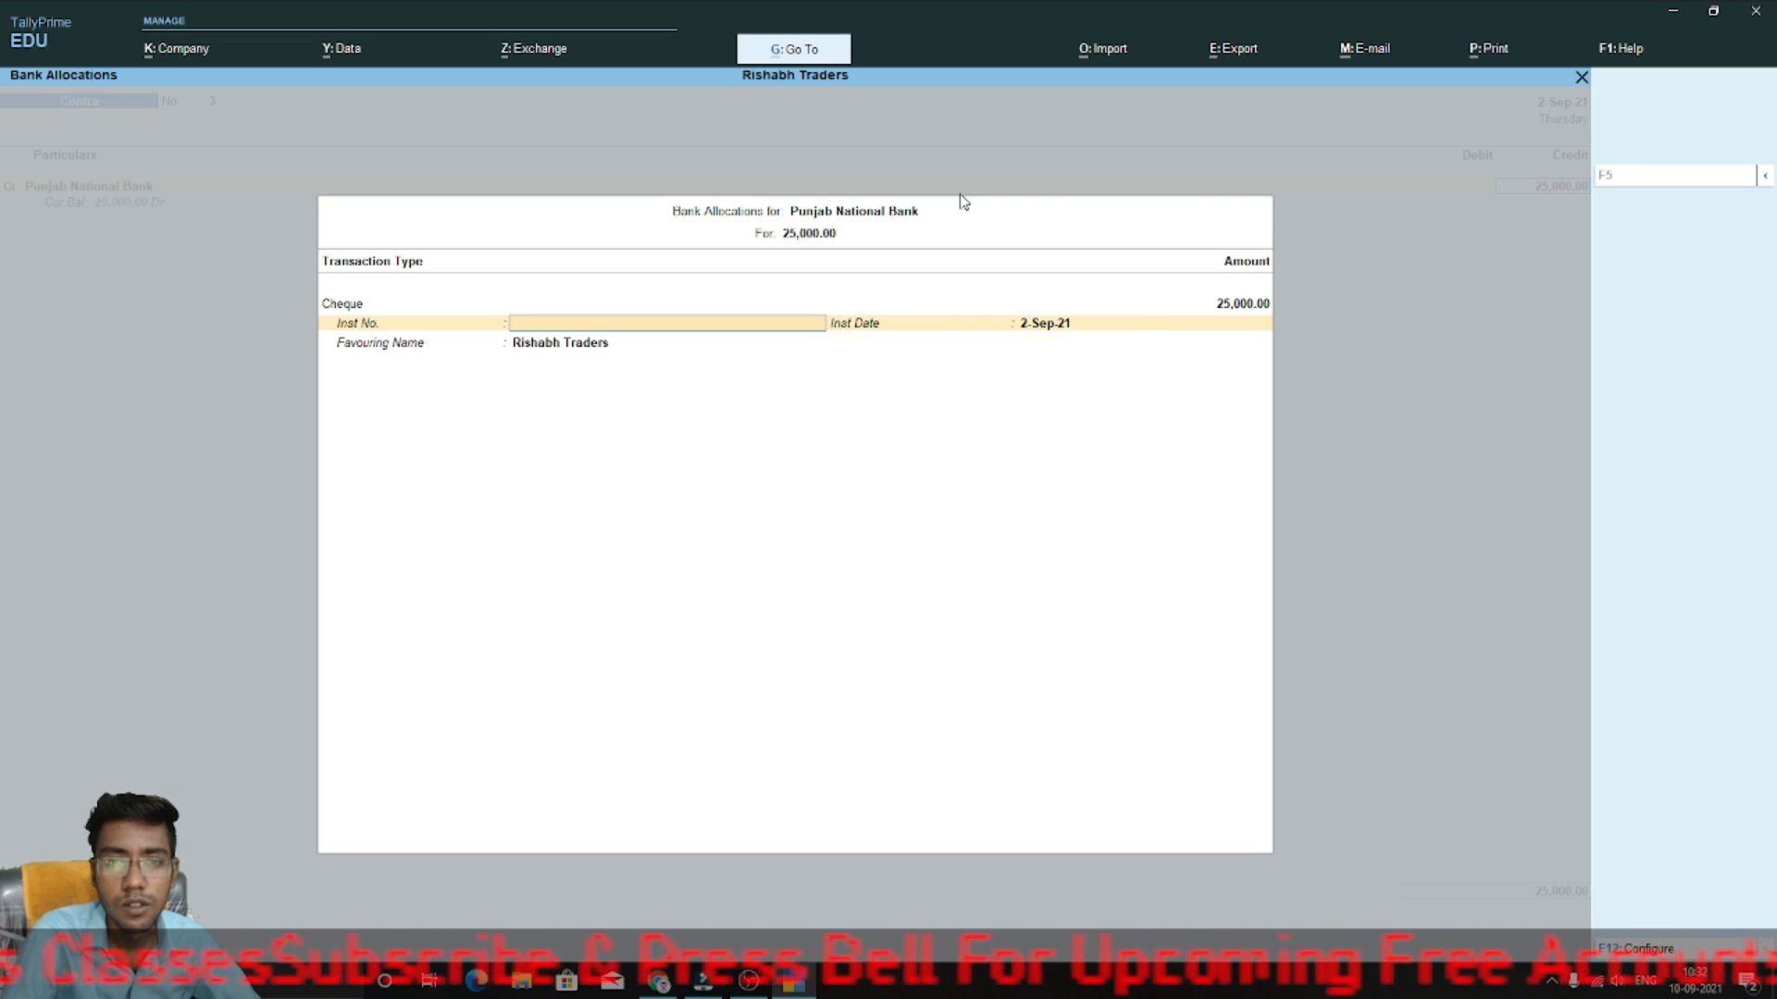
pyautogui.press('Return')
pyautogui.press('Return')
pyautogui.press('Return')
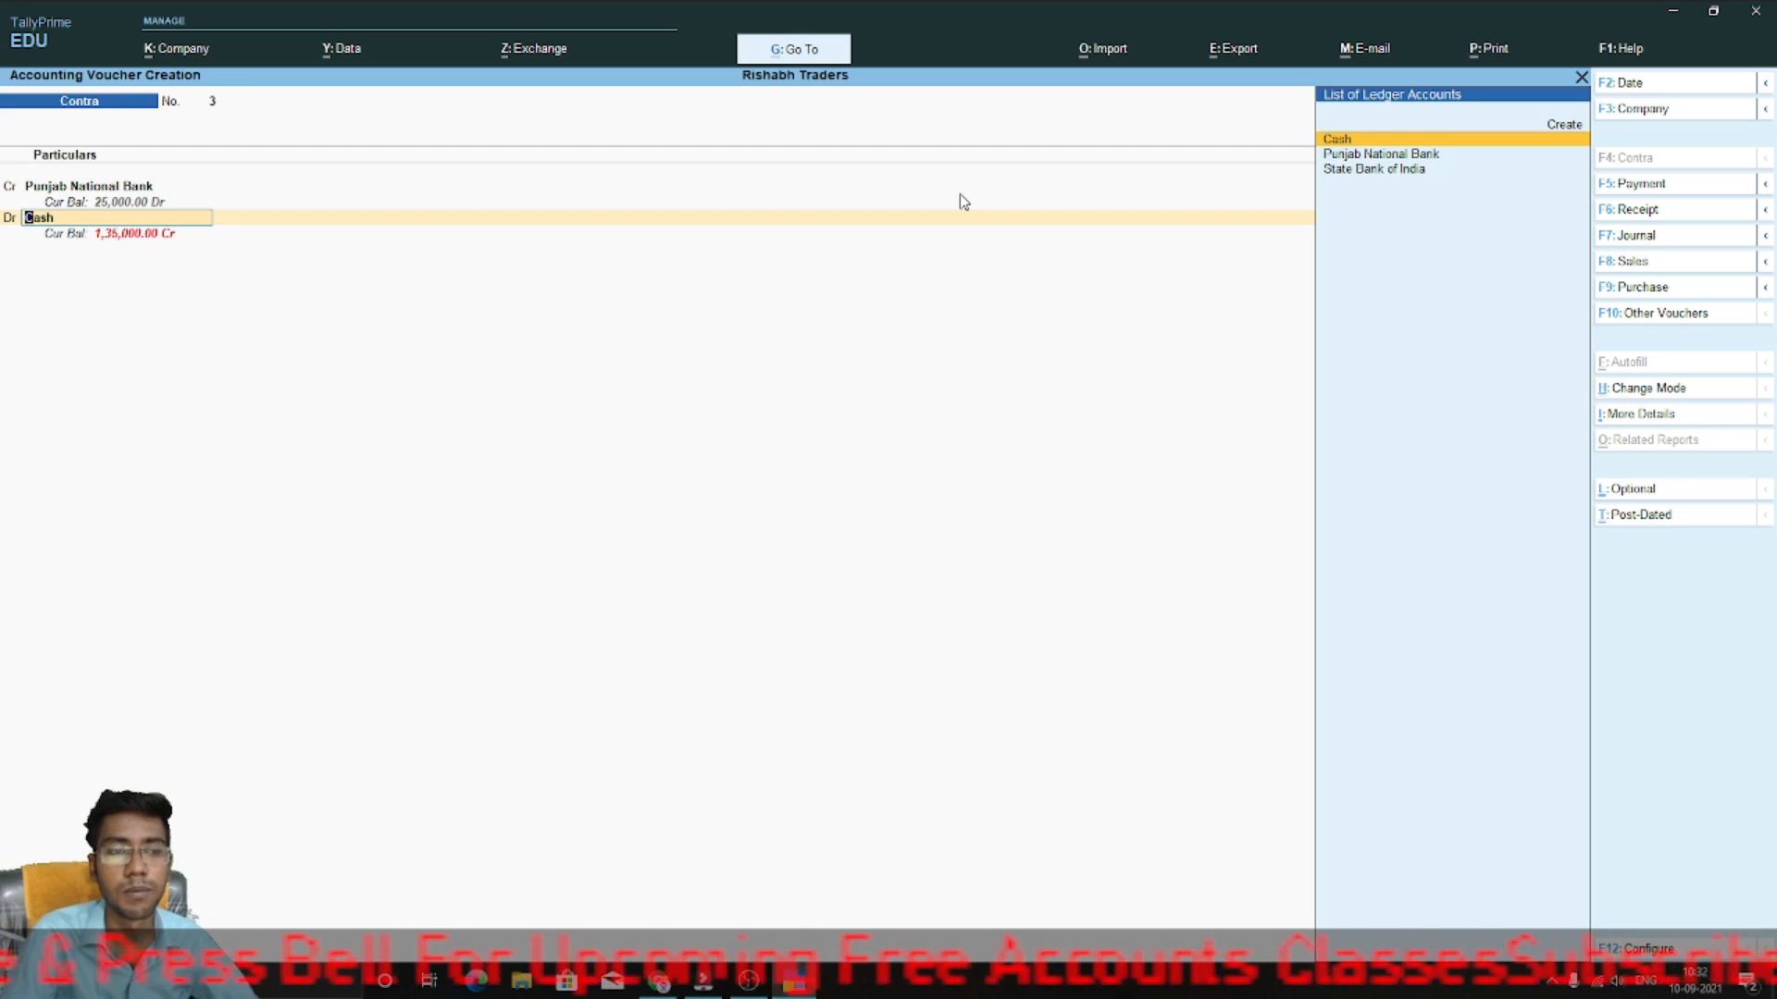
# - Replace the suggested Cash debit ledger with State Bank of India and accept 25,000 as its debit amount
pyautogui.press('Down')
pyautogui.press('Down')
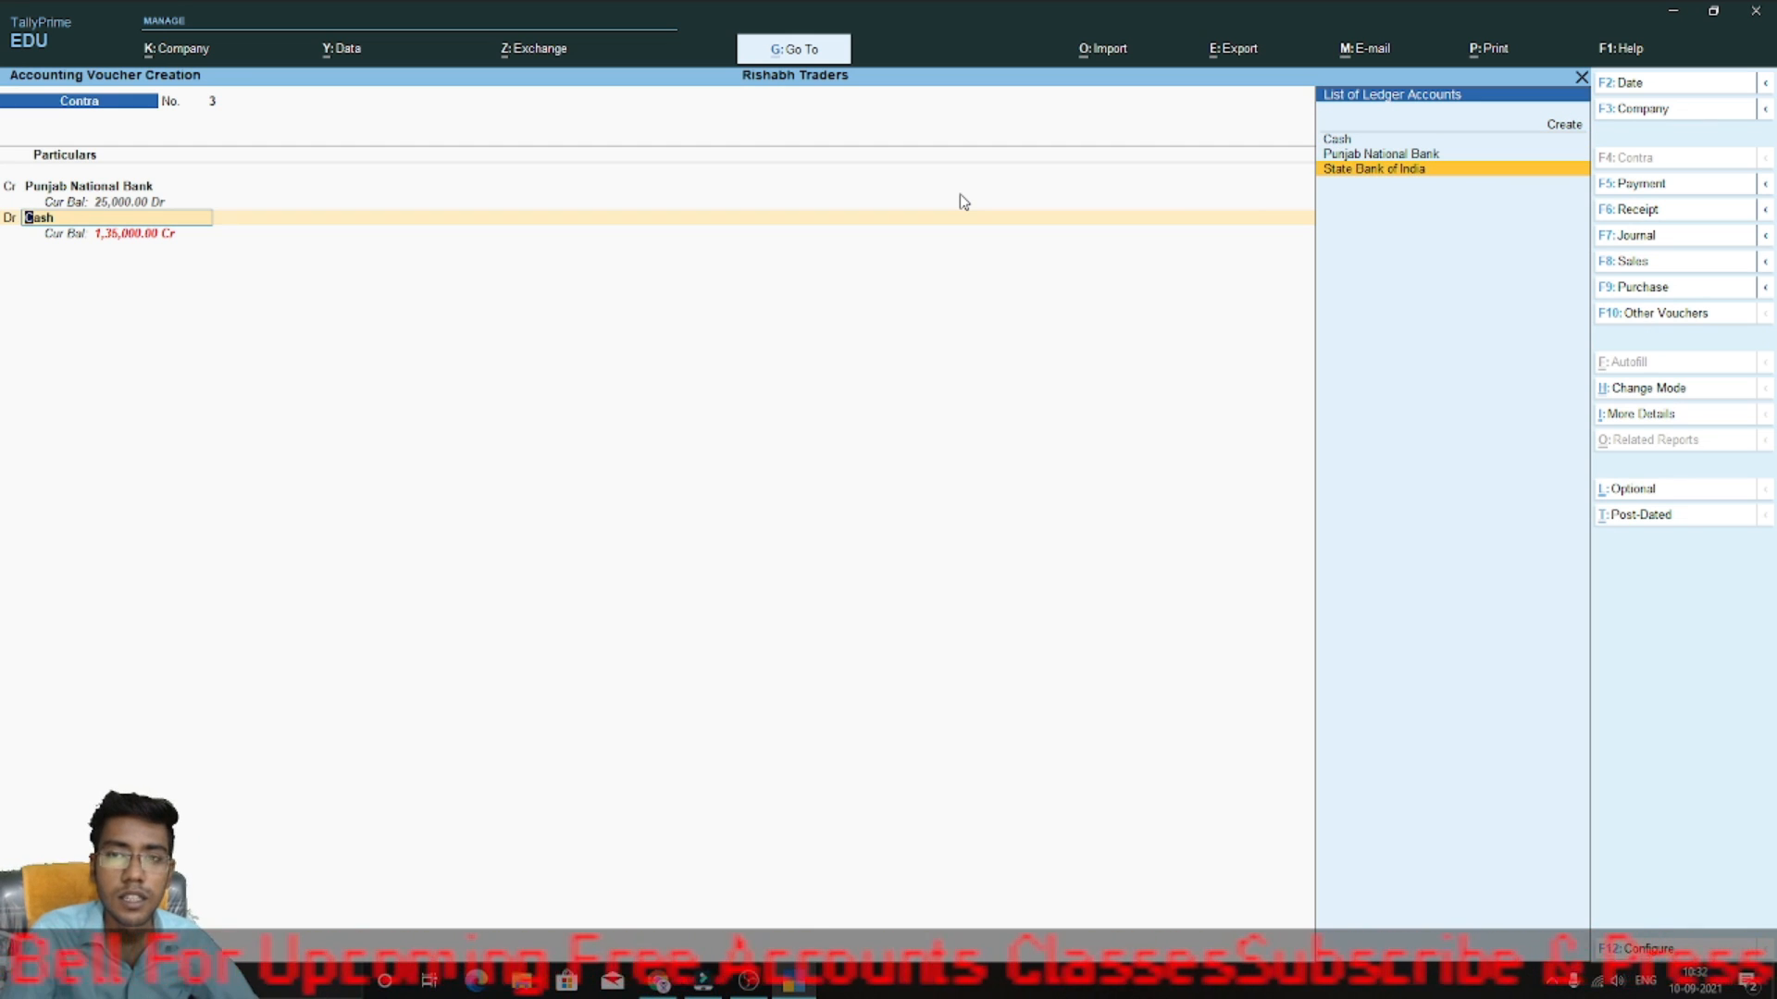
pyautogui.press('Return')
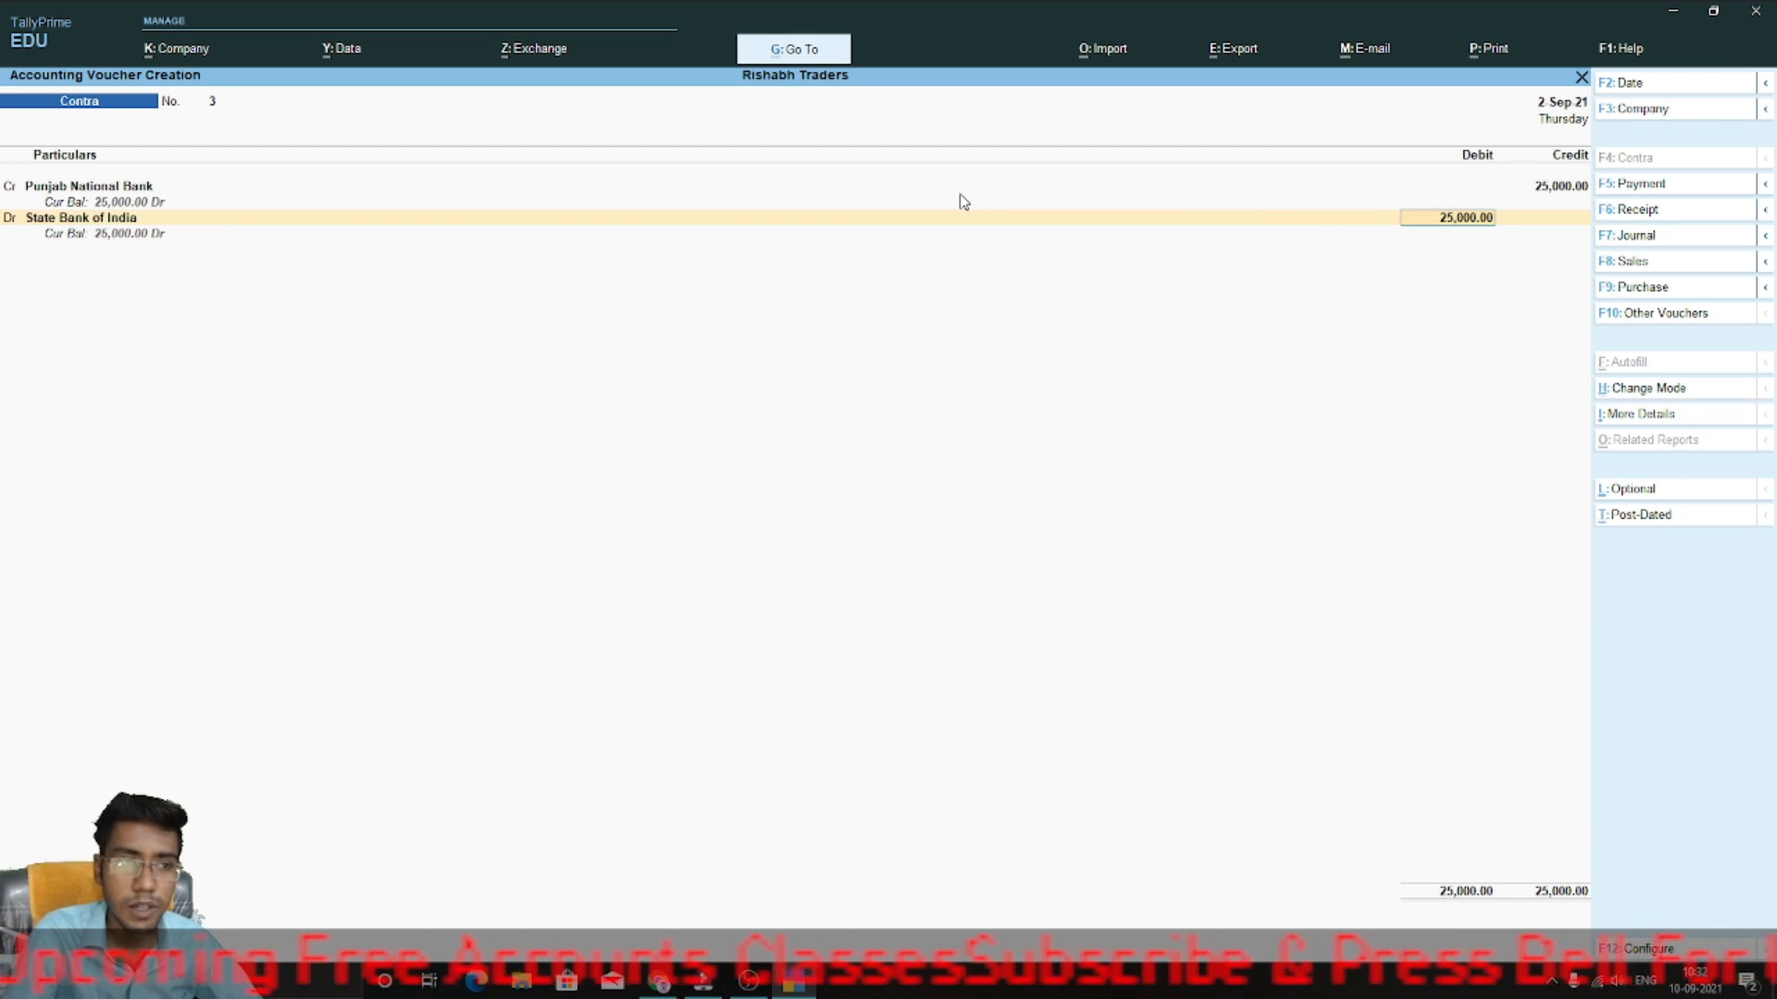
pyautogui.press('Return')
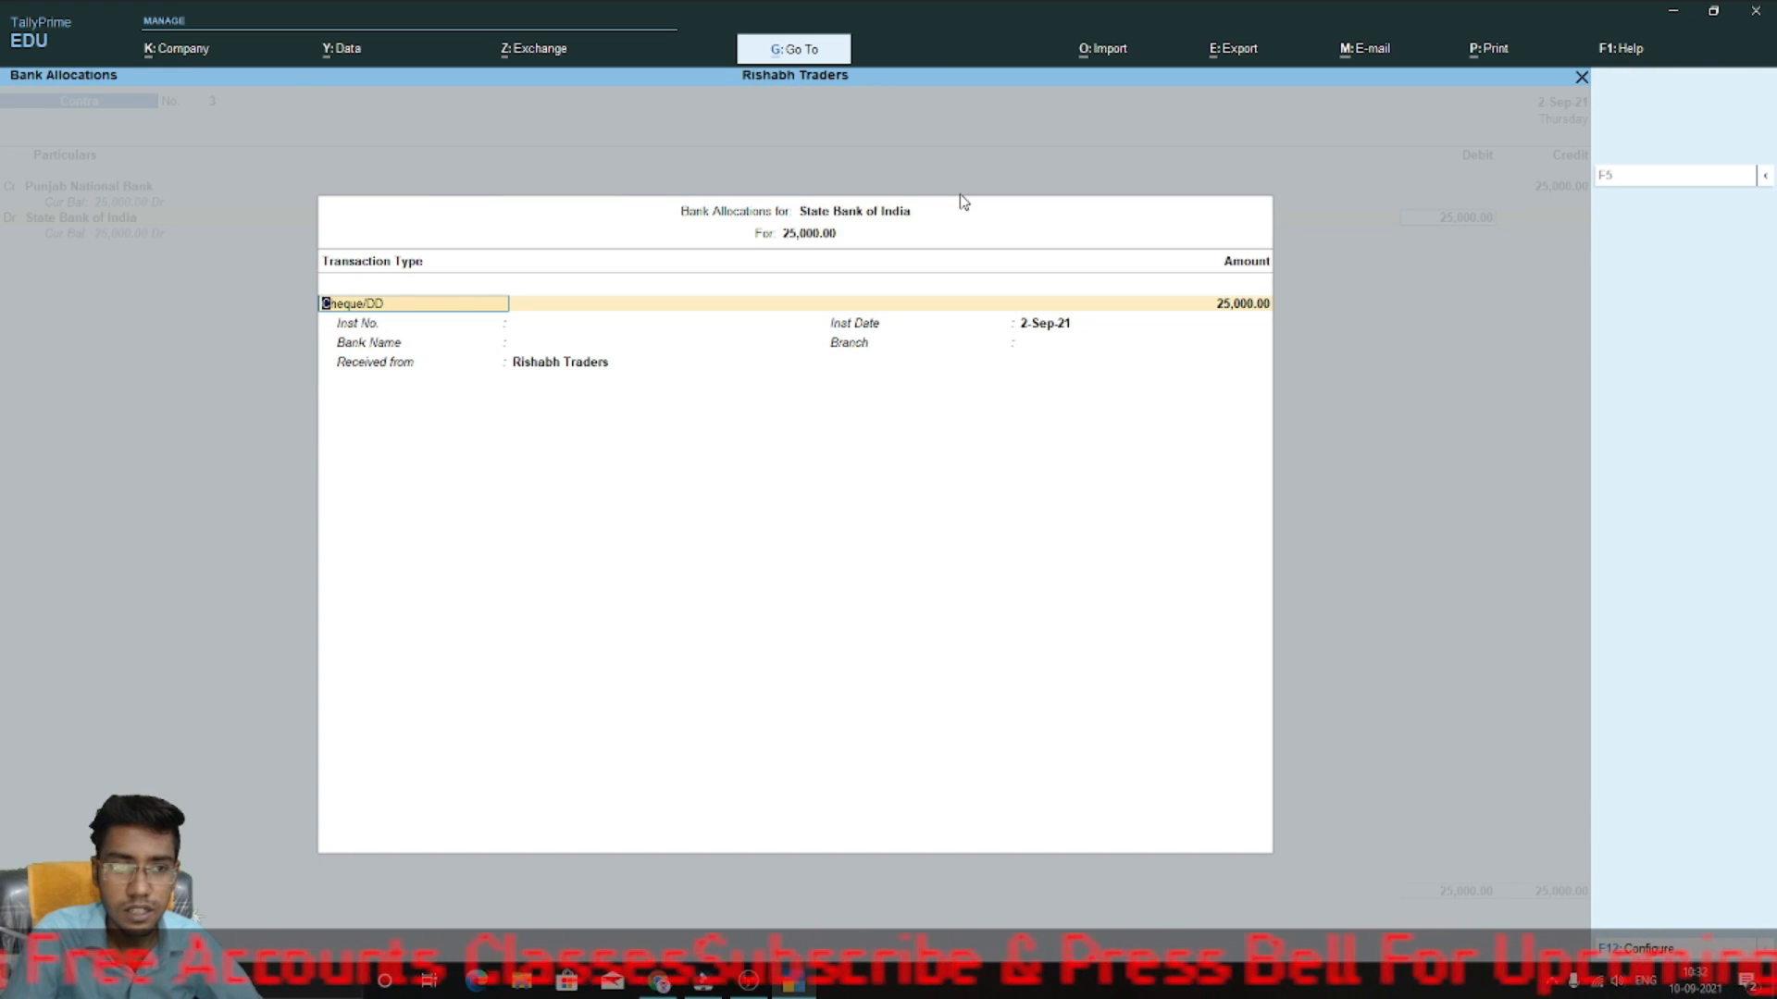
# - Set the State Bank of India allocation's transaction type to Cheque/DD from the full list of types
pyautogui.press('Return')
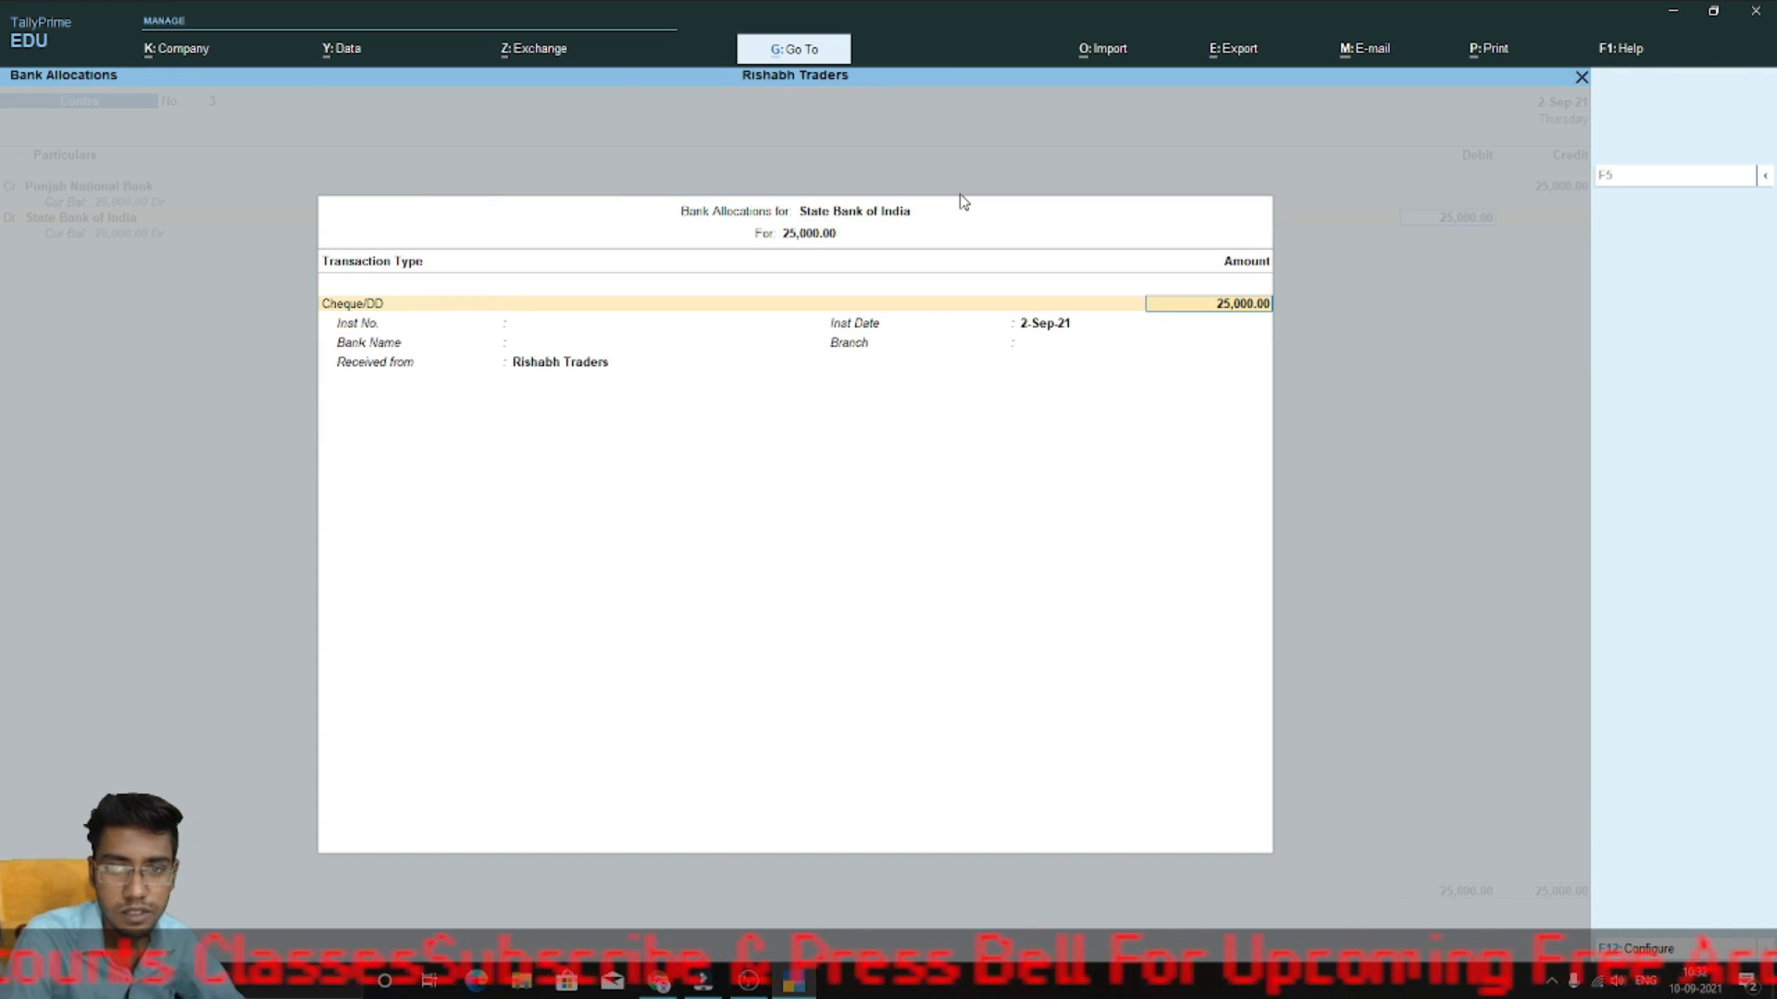
pyautogui.press('BackSpace')
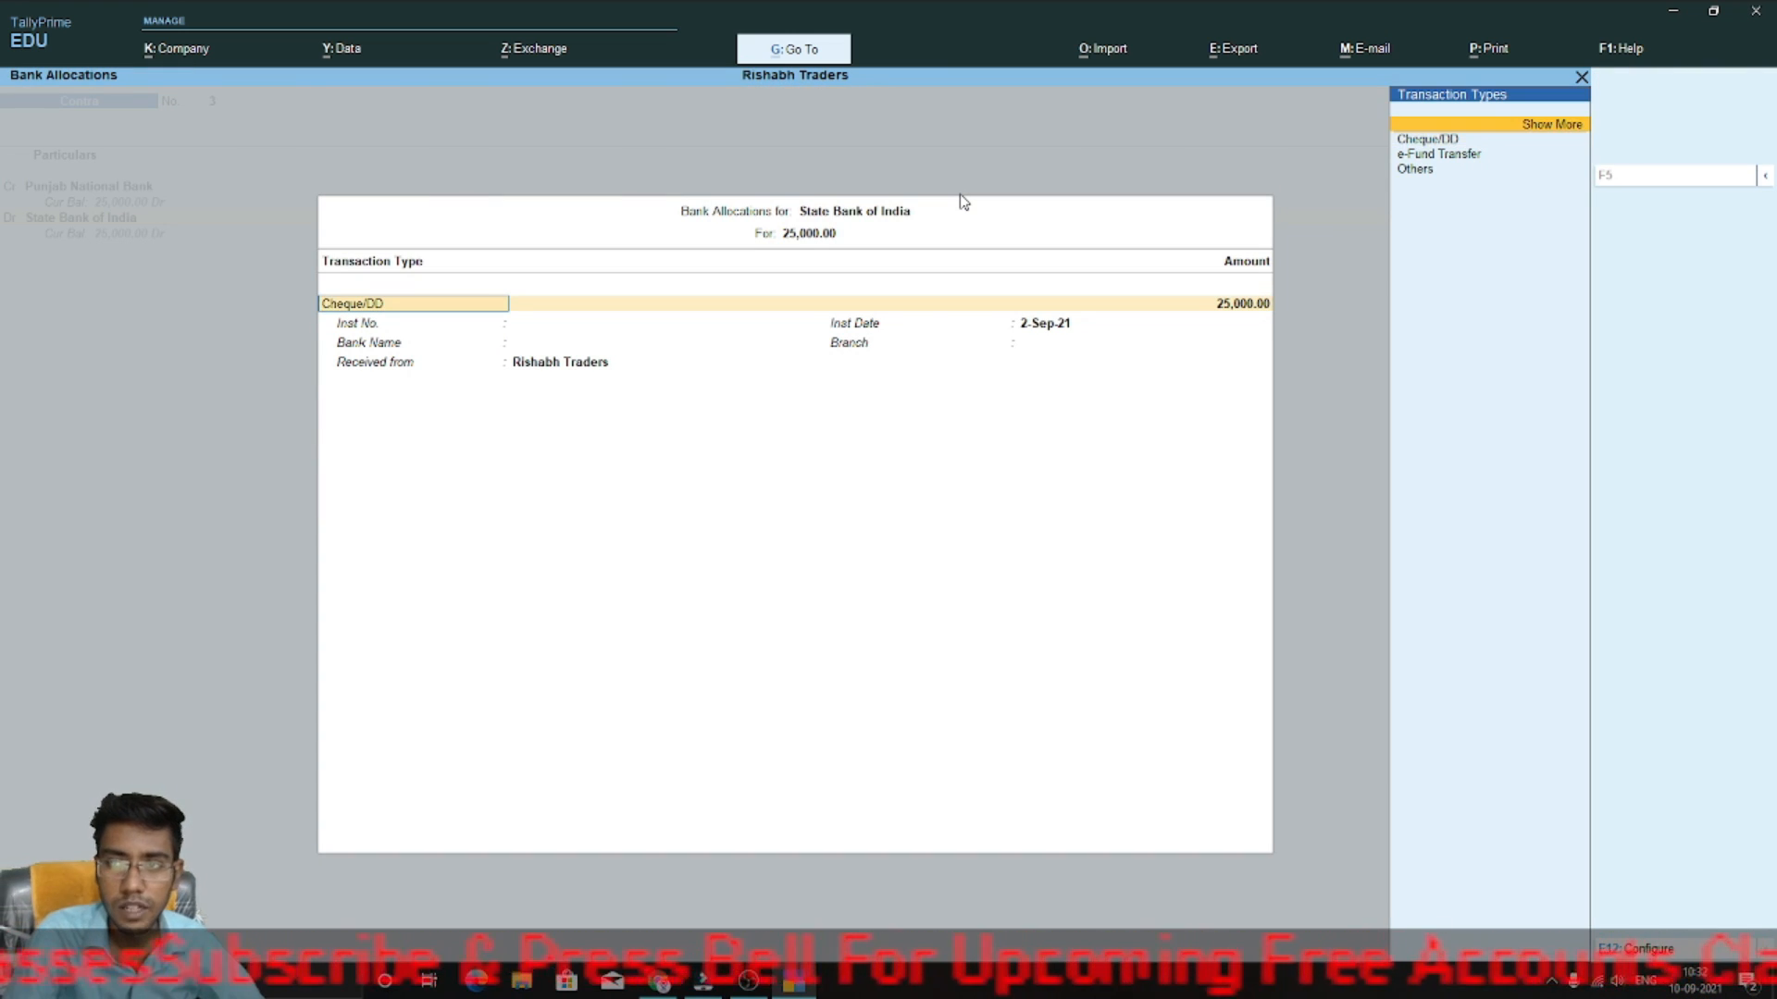
pyautogui.press('Return')
pyautogui.press('Down')
pyautogui.press('Down')
pyautogui.press('Down')
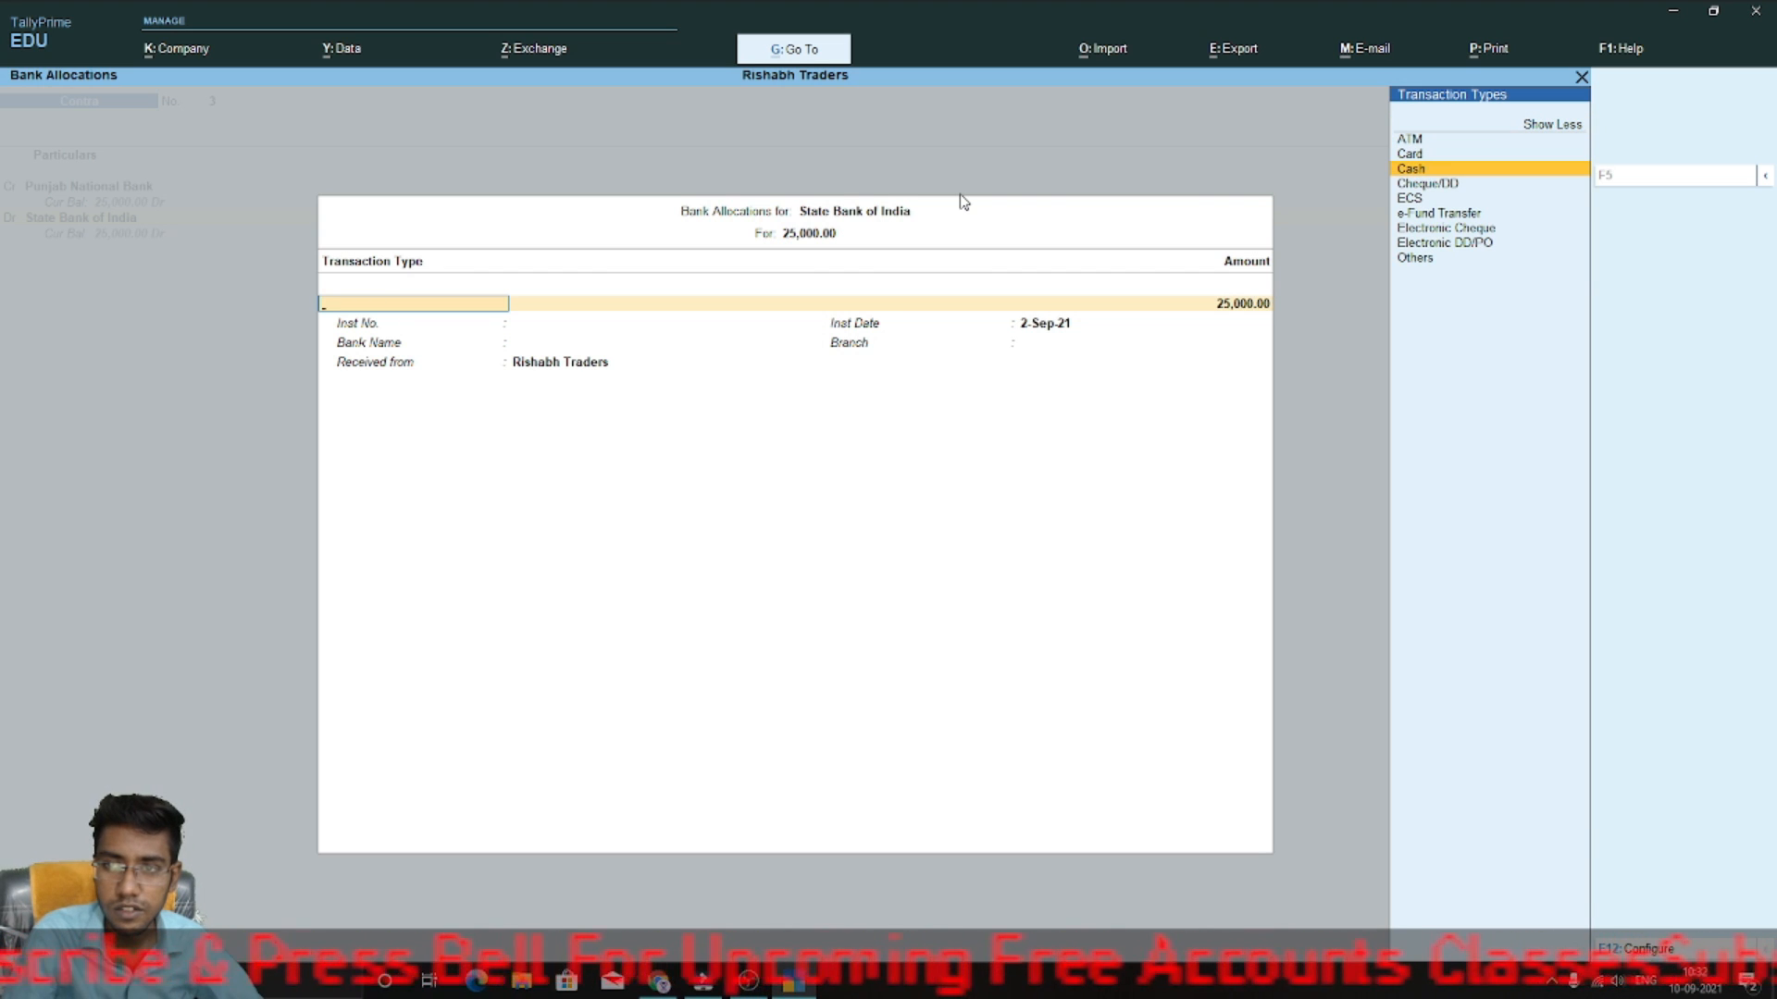
pyautogui.press('Down')
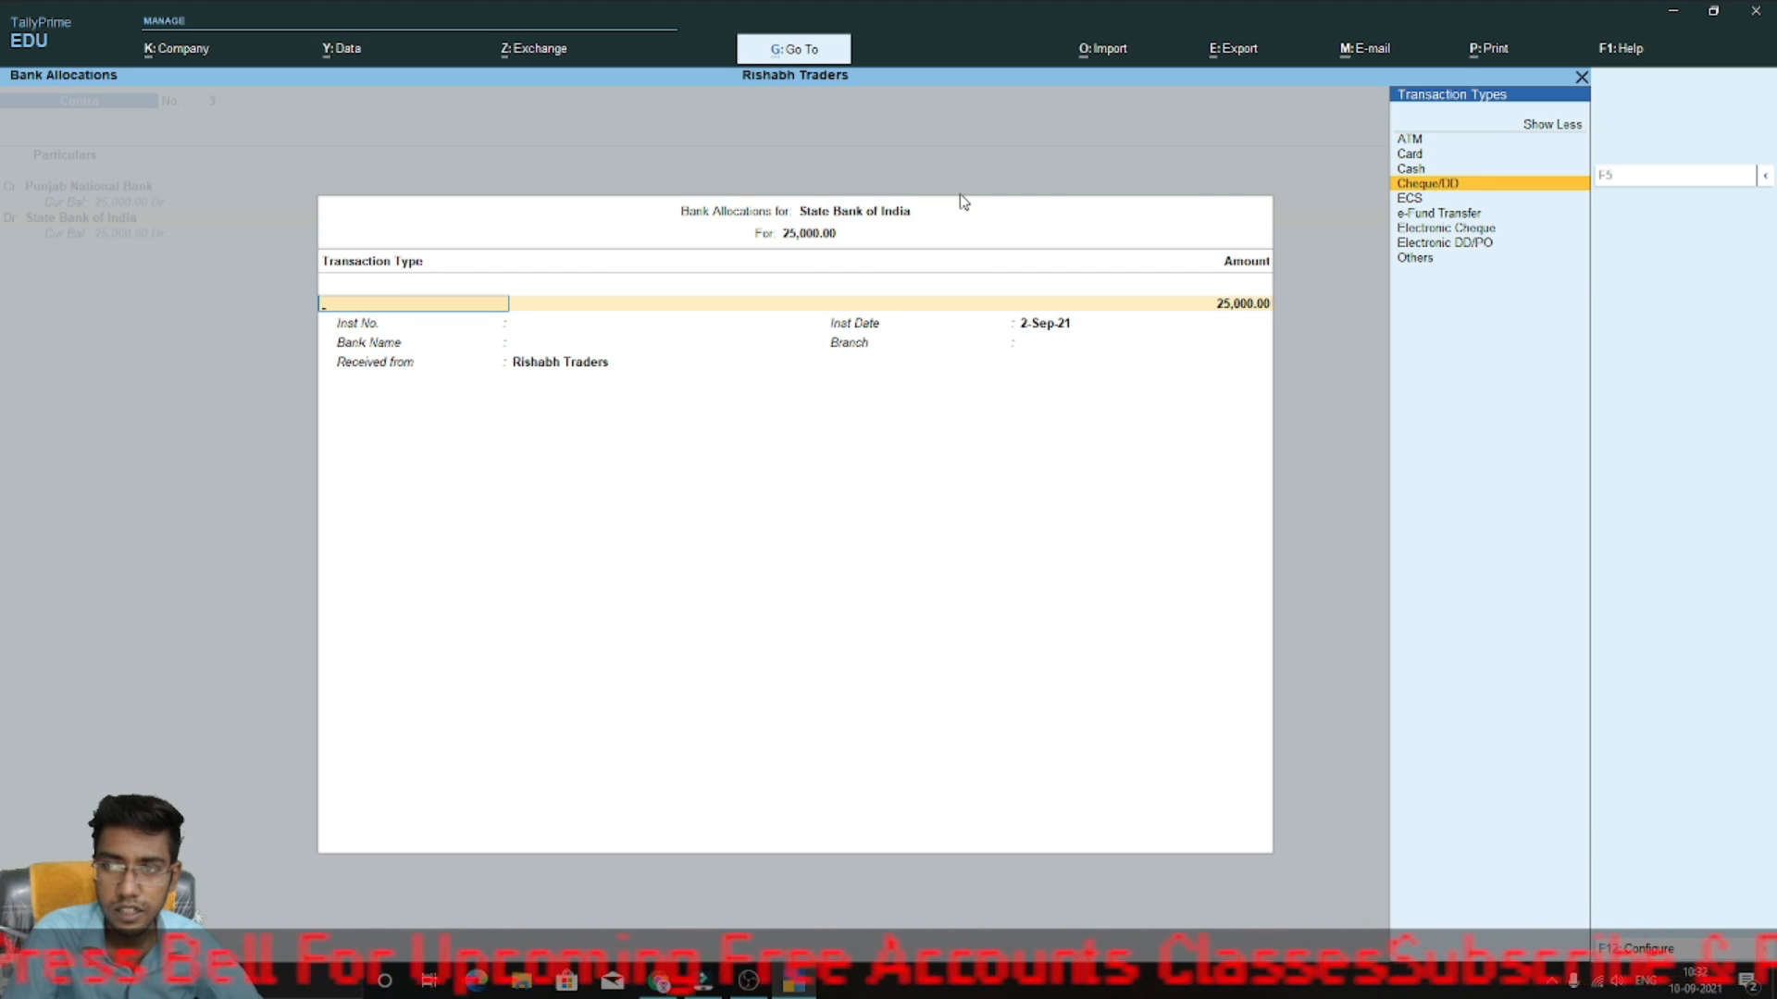
pyautogui.press('Return')
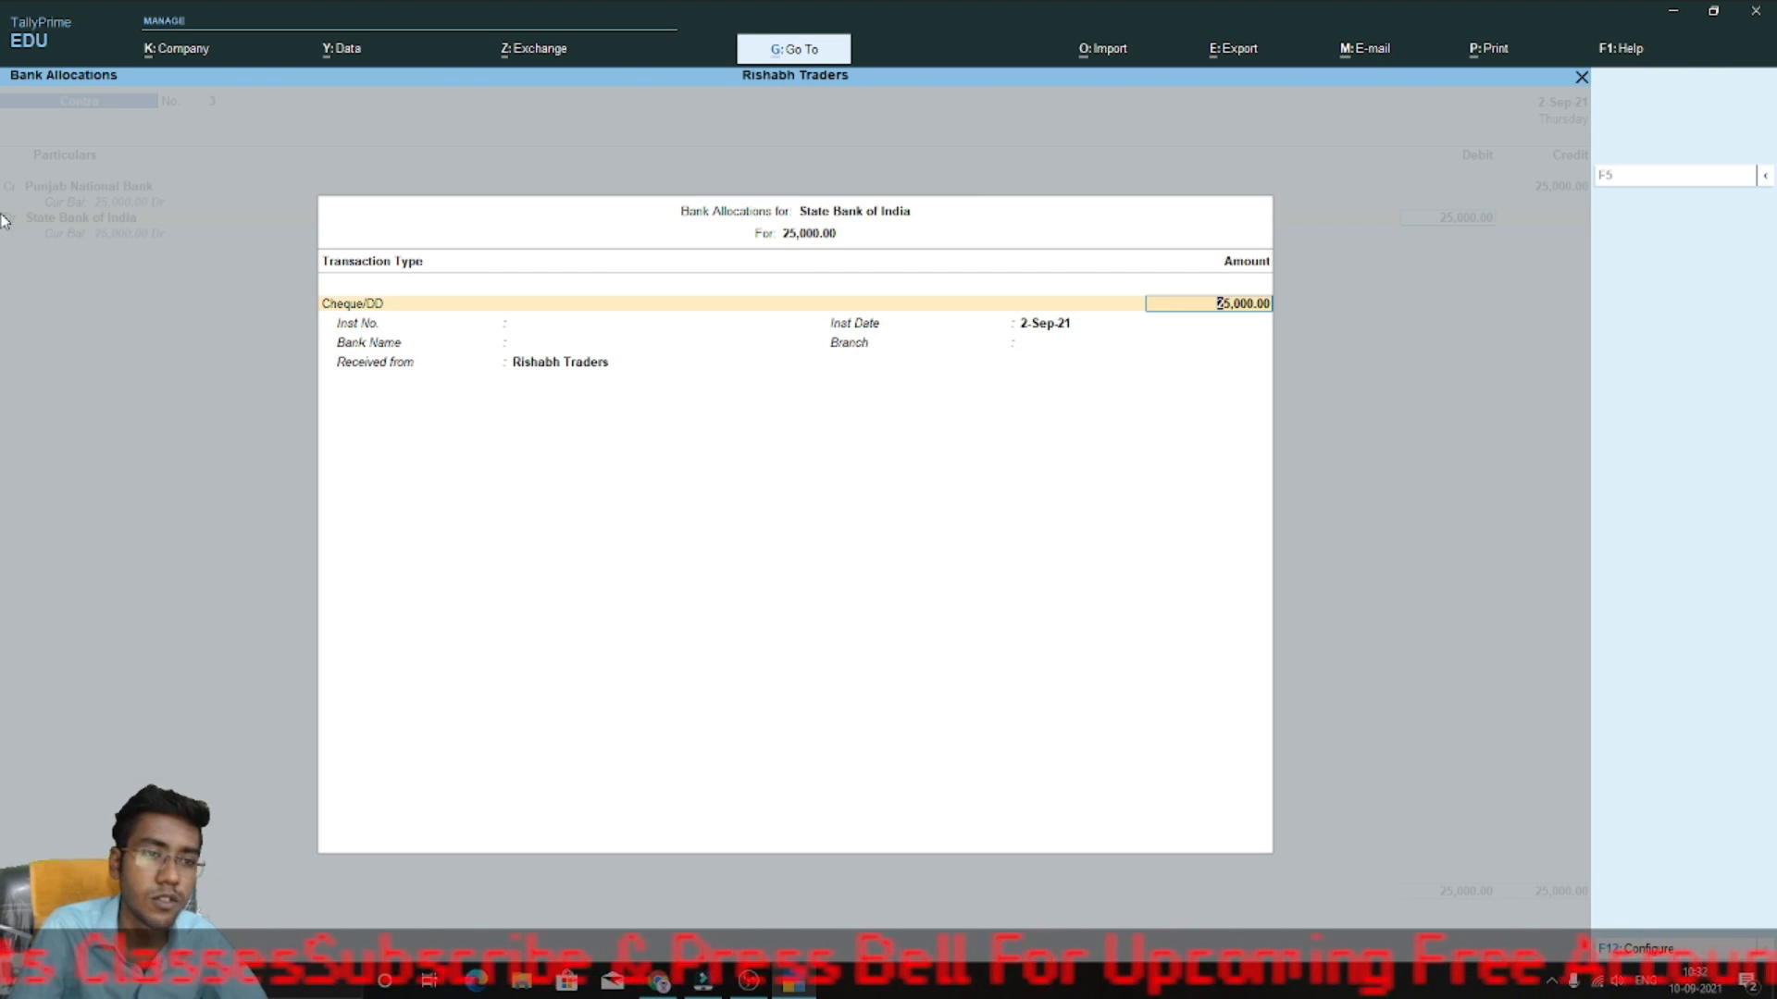
# - Leave the instrument number, bank name and branch empty, accept the remaining allocation details, and save the bank transfer voucher without a narration
pyautogui.click(588, 324)
pyautogui.press('Return')
pyautogui.press('Return')
pyautogui.press('Return')
pyautogui.press('Return')
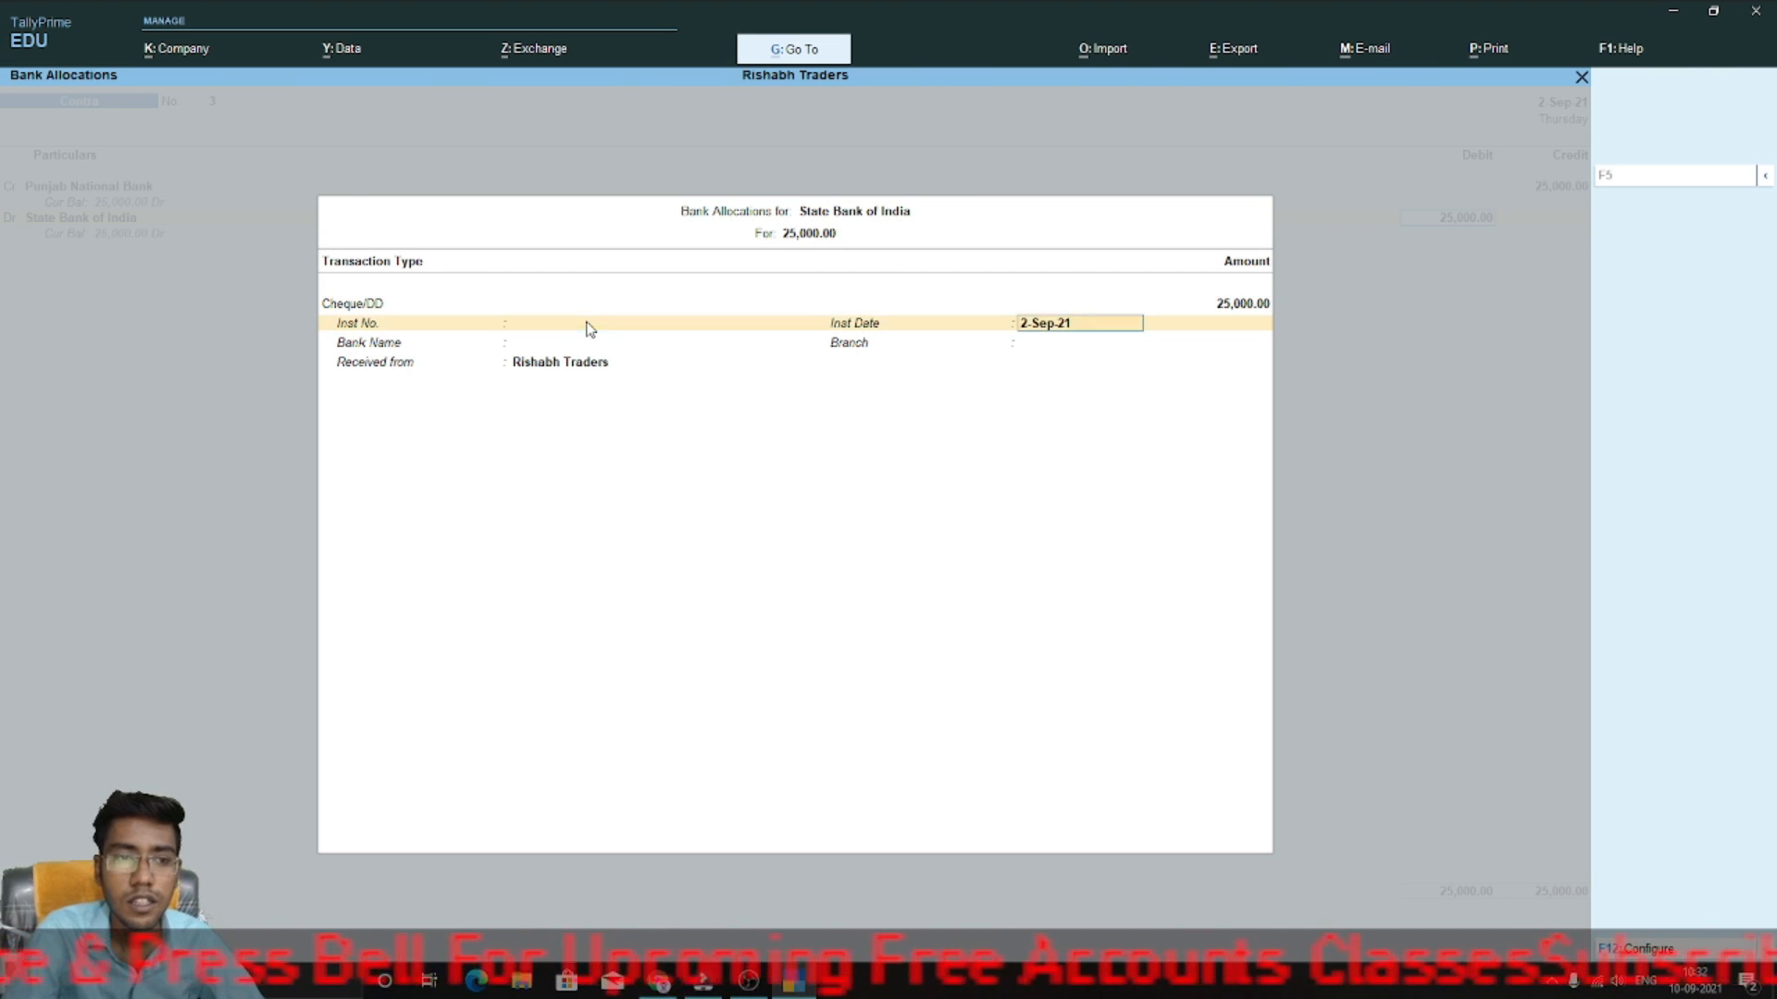
pyautogui.press('Return')
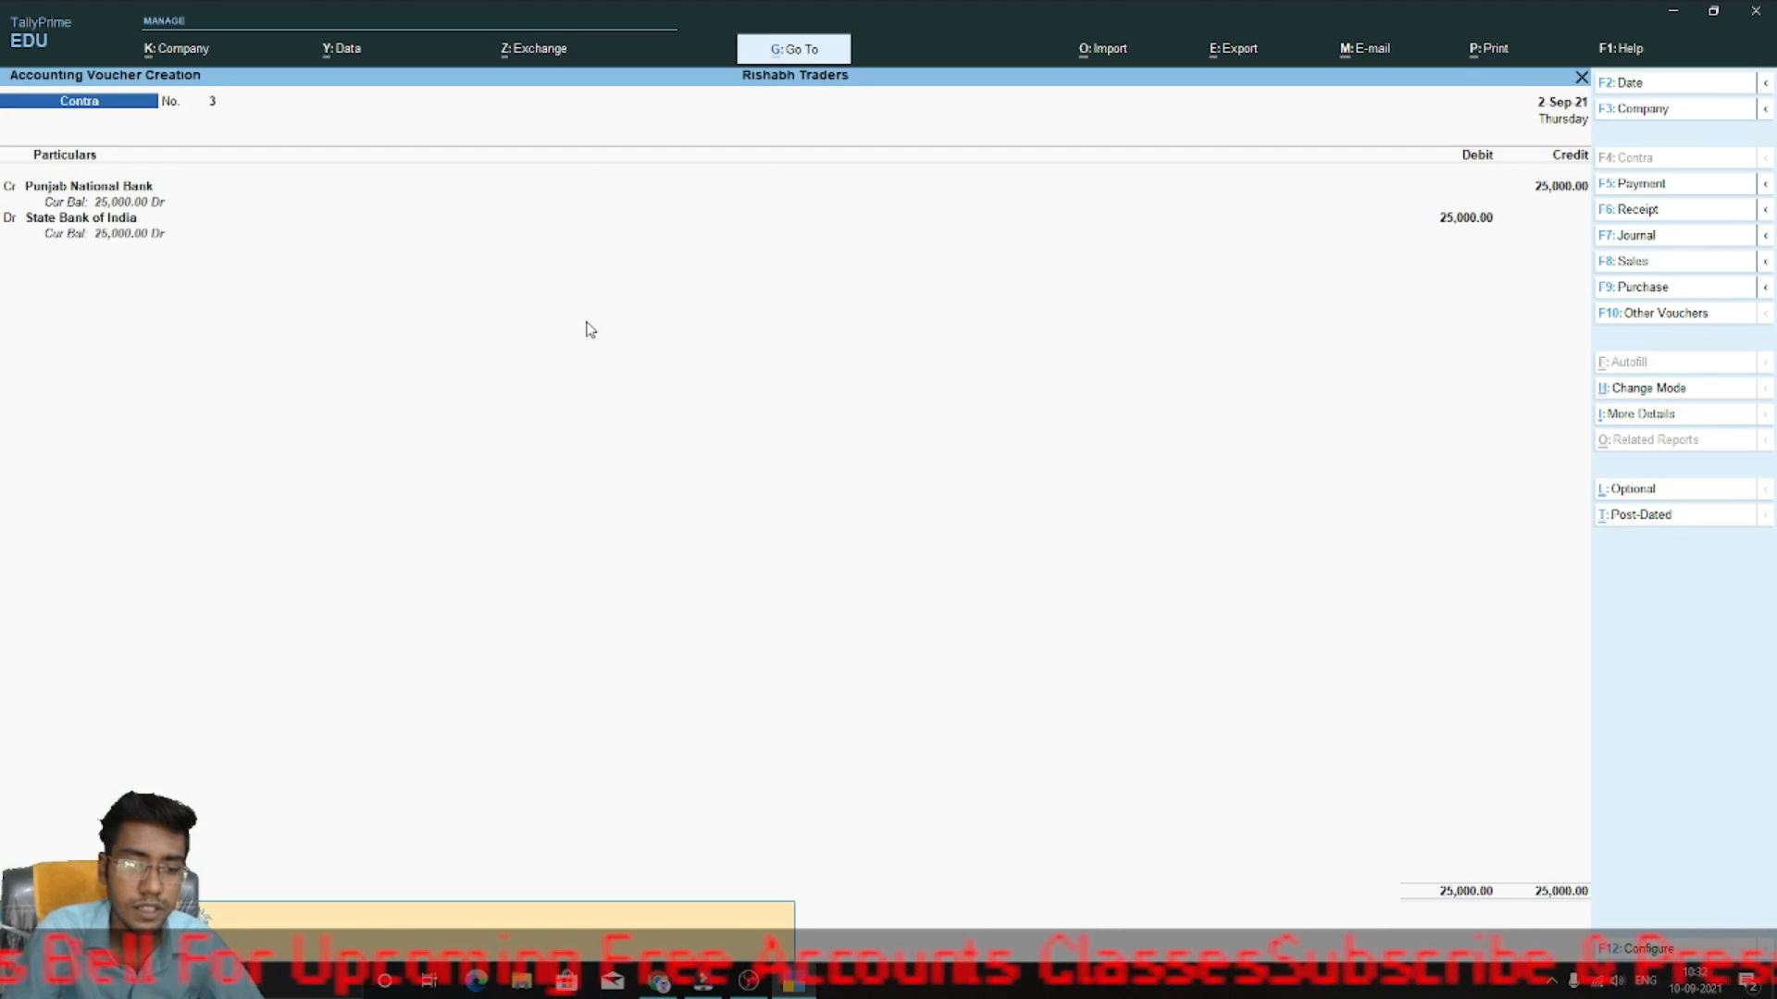
pyautogui.press('Return')
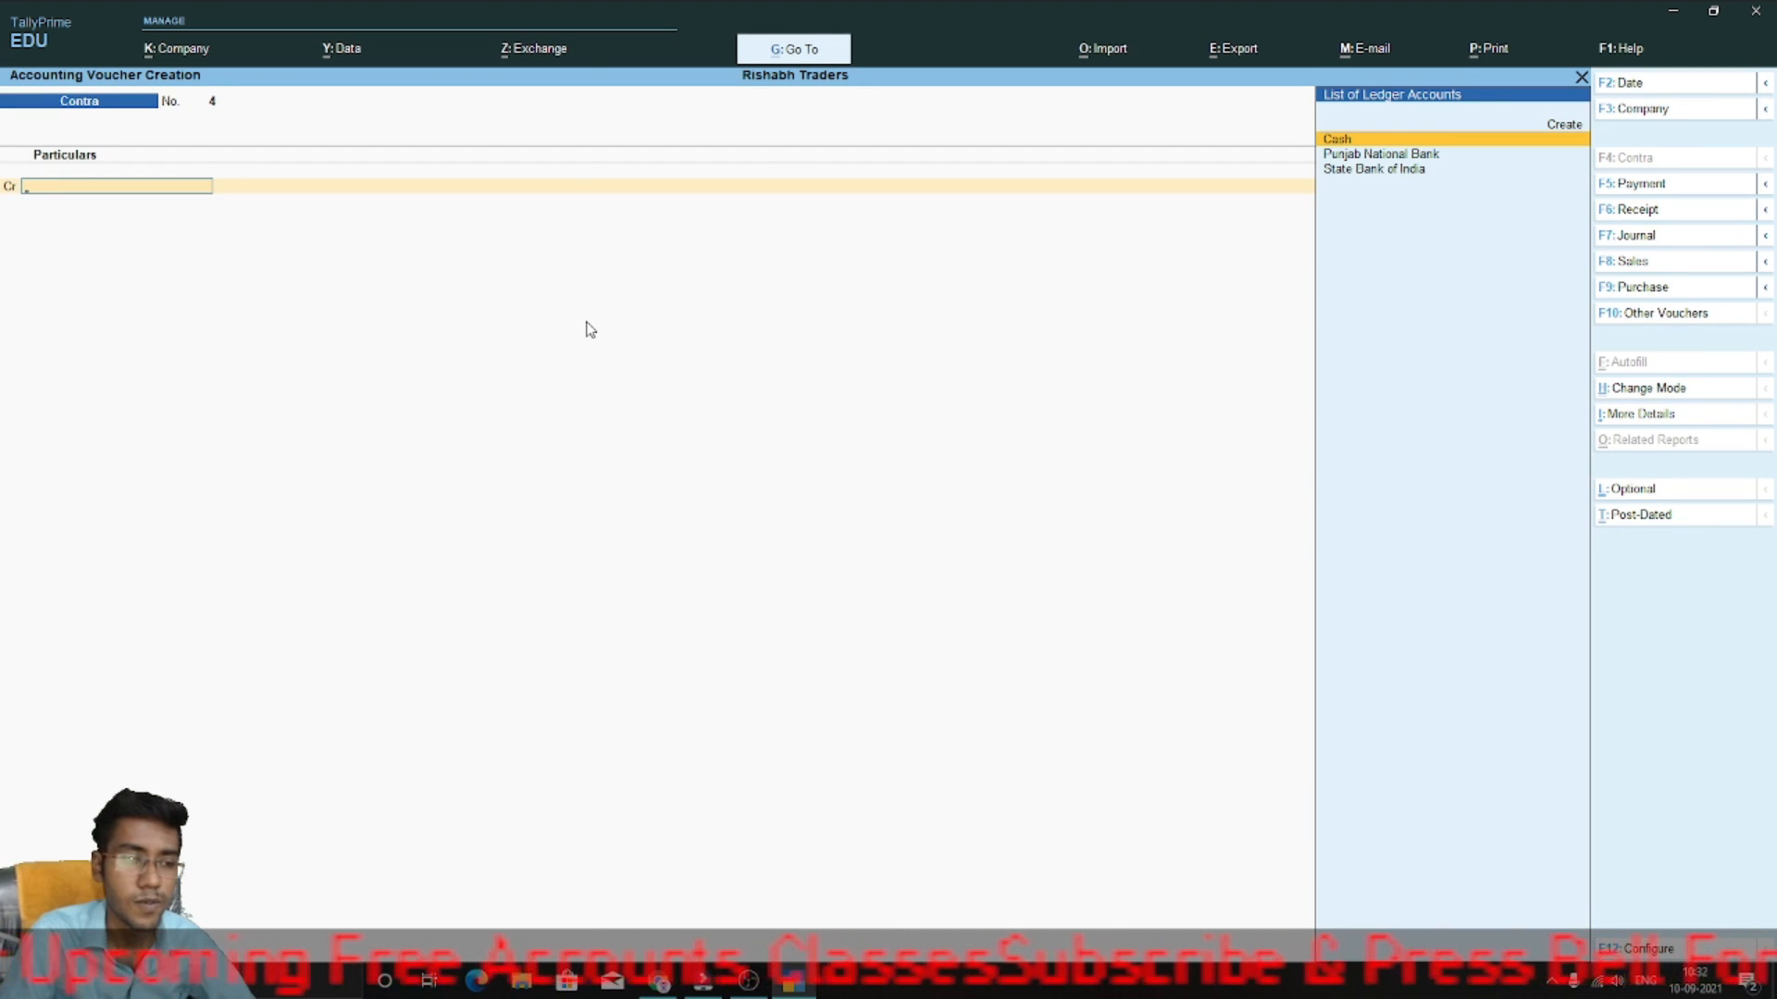
# - Leave voucher creation and open the Punjab National Bank ledger vouchers report for 1-Apr-21 to 2-Sep-21
pyautogui.press('Escape')
pyautogui.press('Escape')
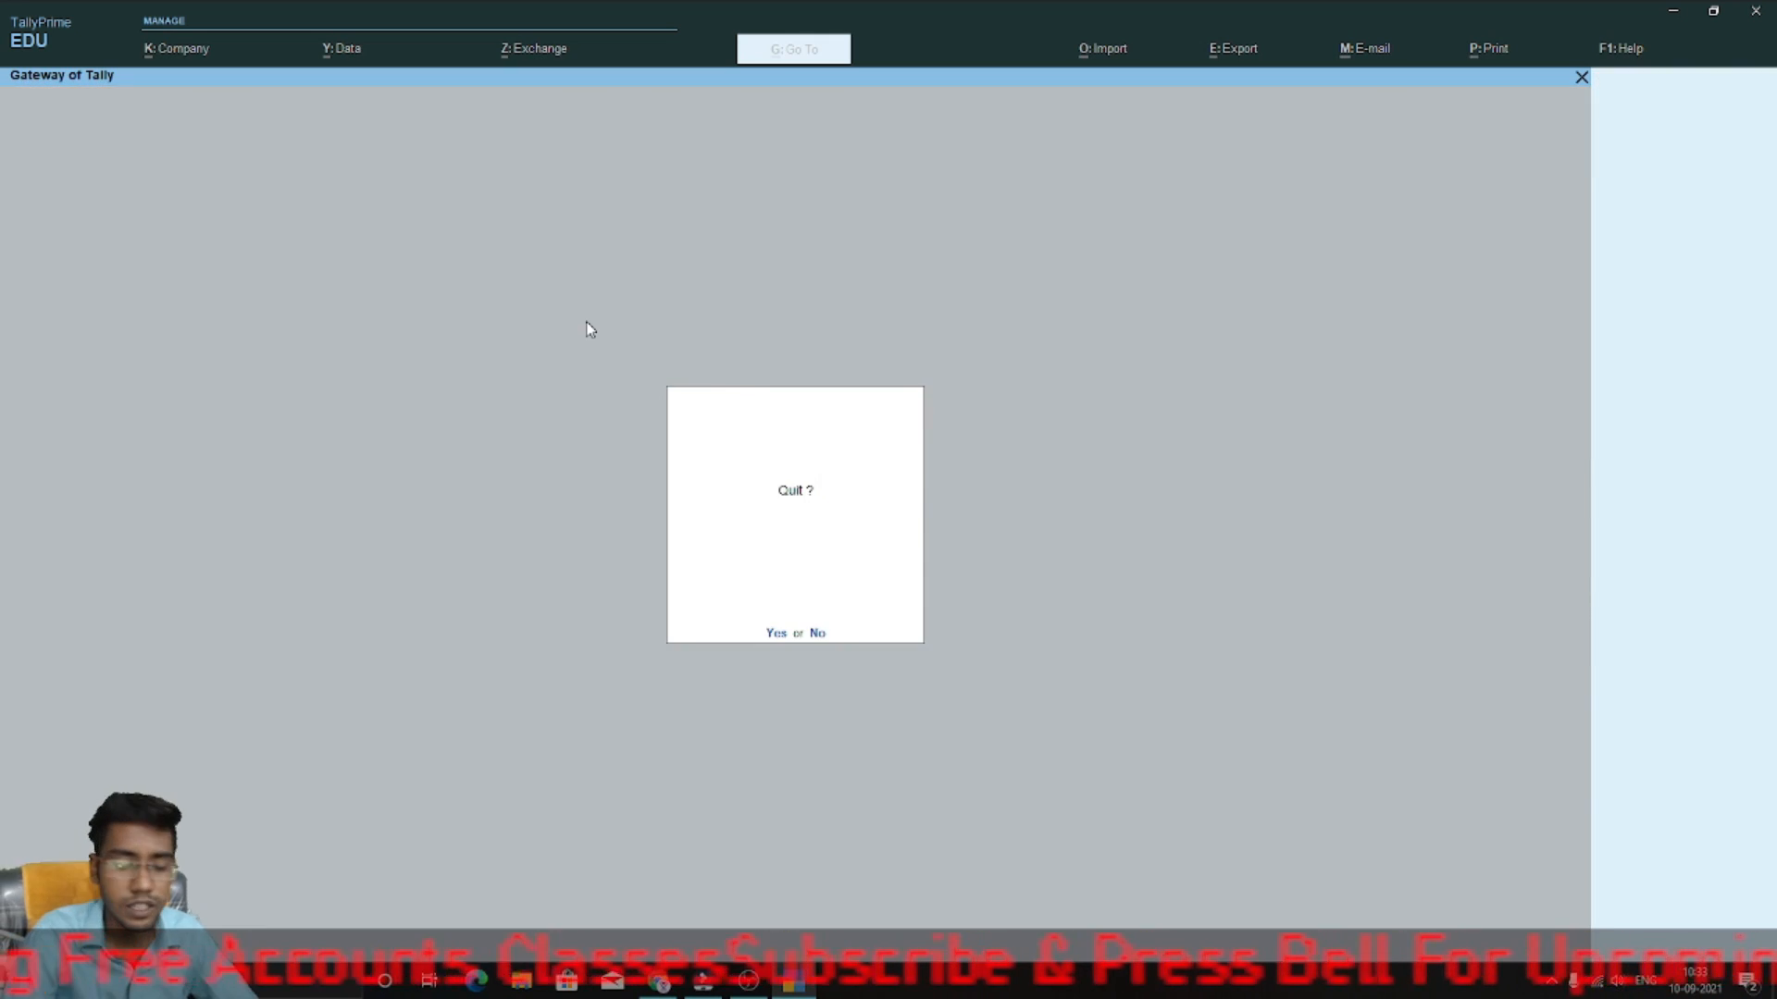
pyautogui.press('Escape')
pyautogui.write('dalpa')
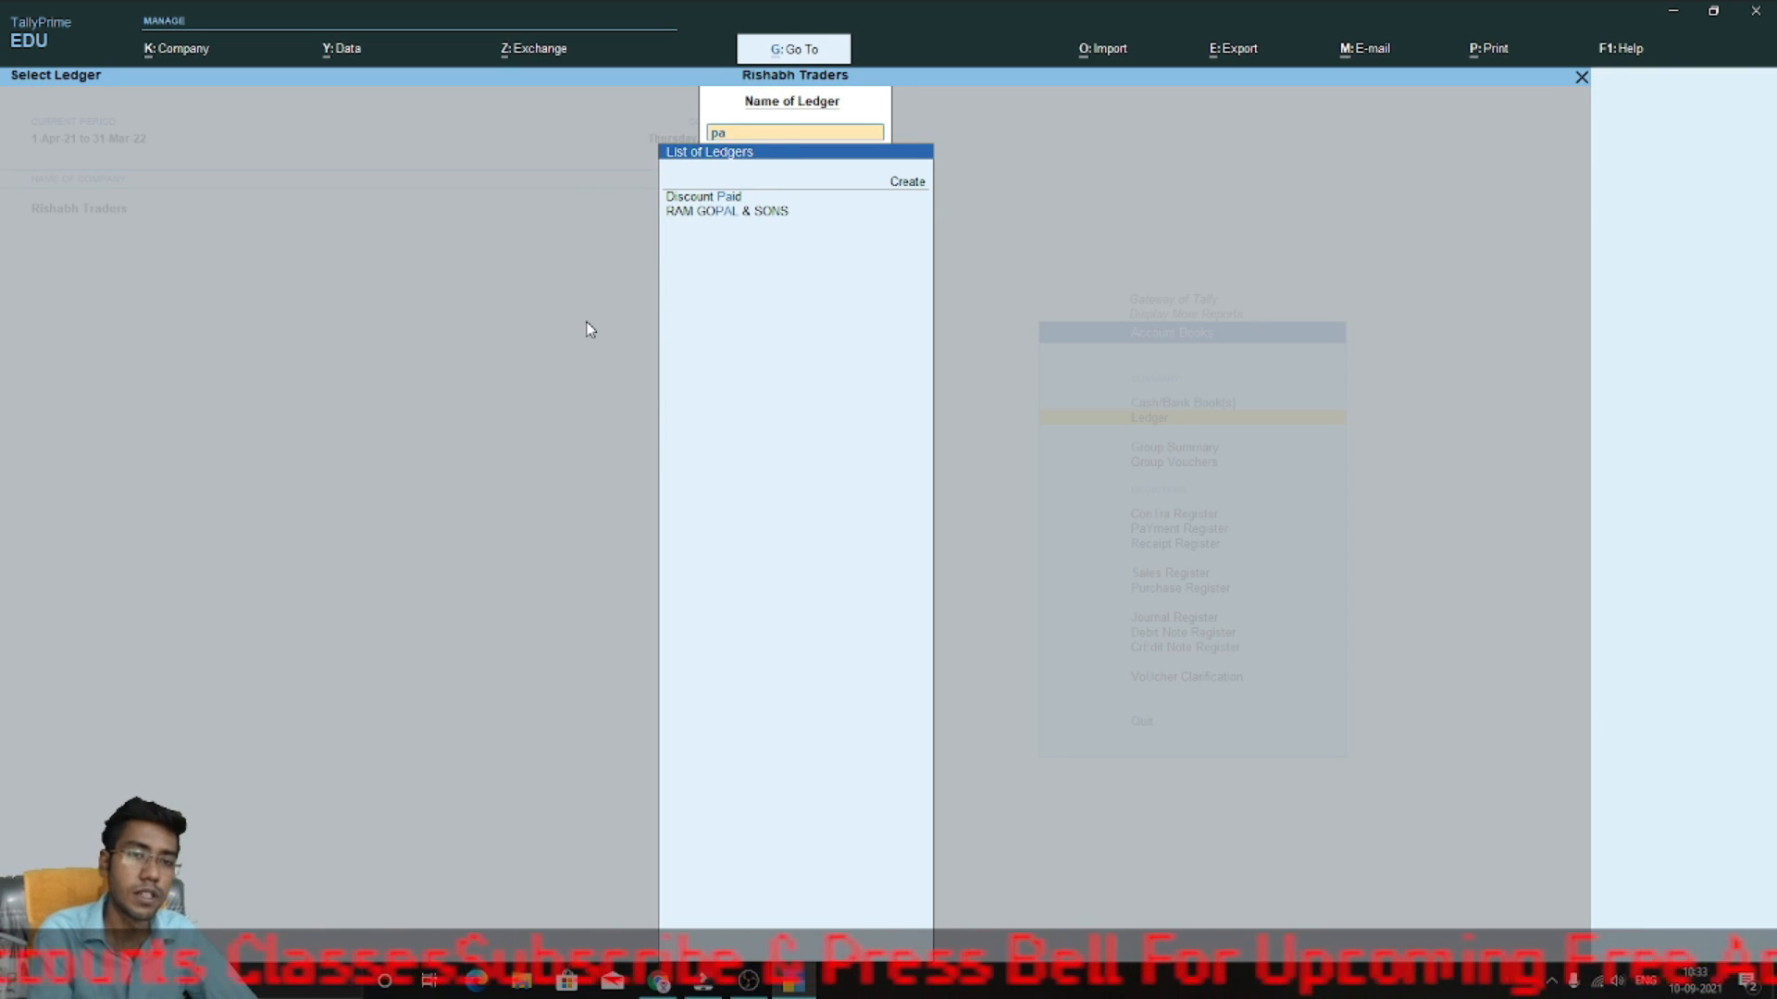
pyautogui.press('BackSpace')
pyautogui.press('BackSpace')
pyautogui.write('punja')
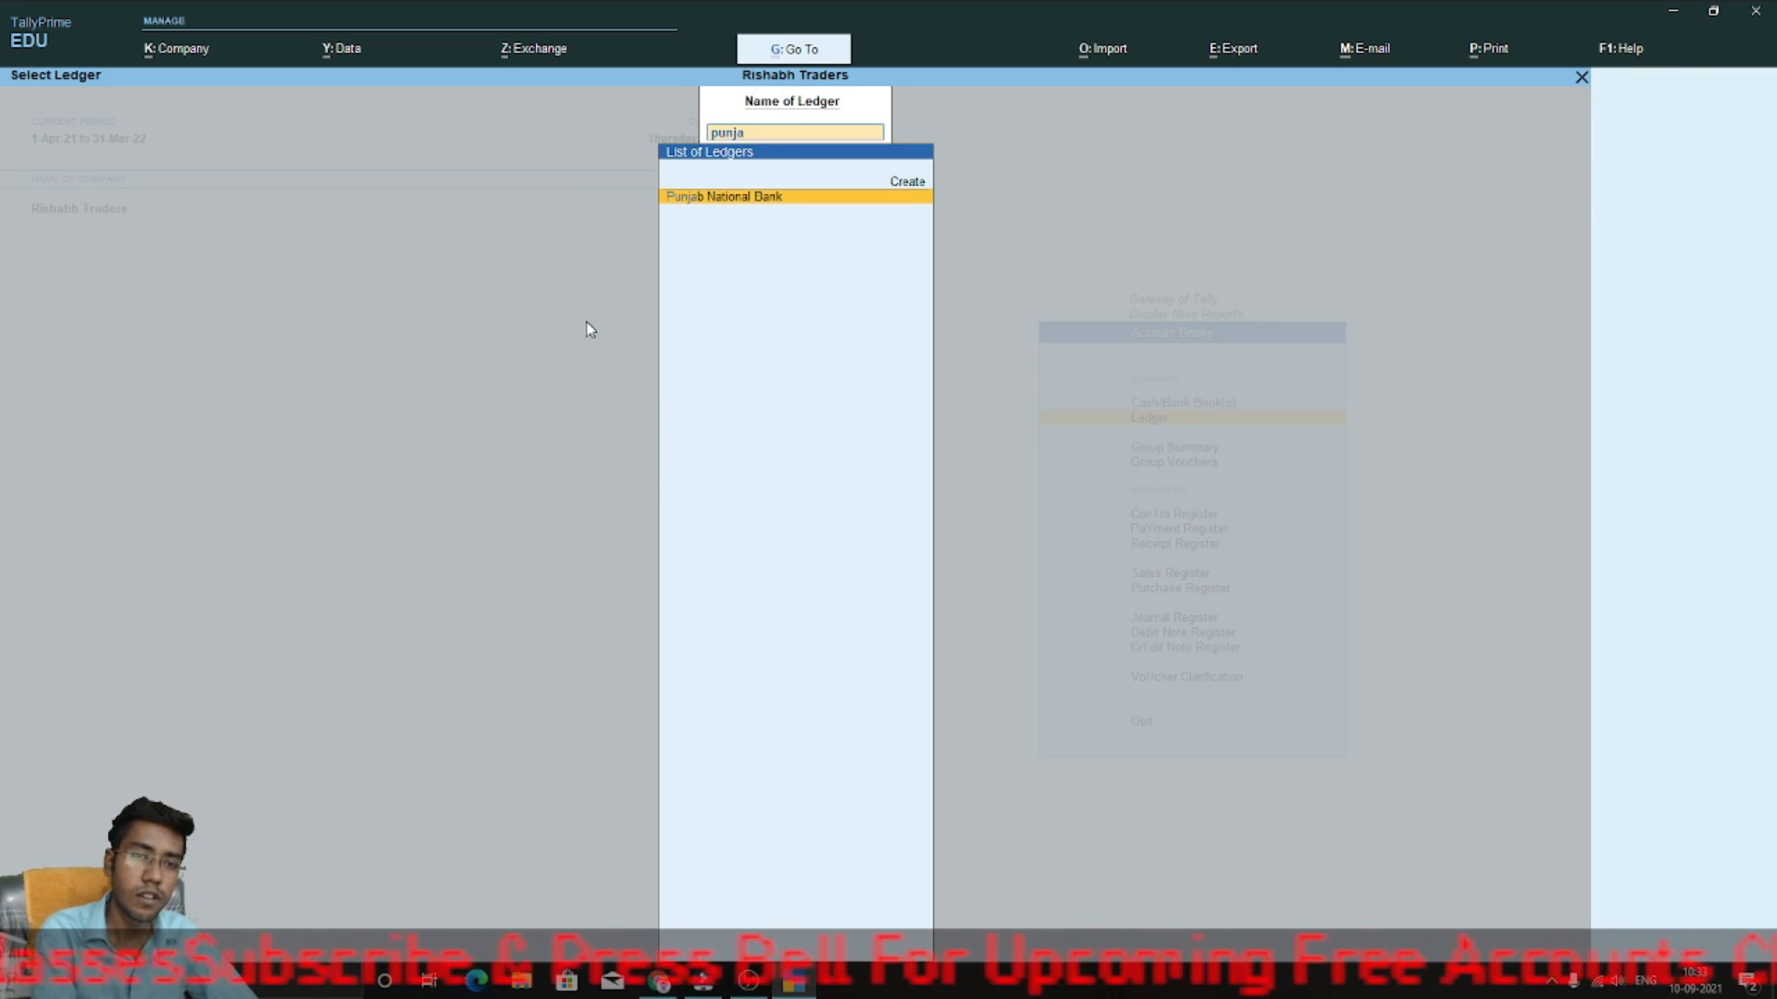
pyautogui.press('Return')
pyautogui.press('F2')
pyautogui.press('Return')
pyautogui.press('Return')
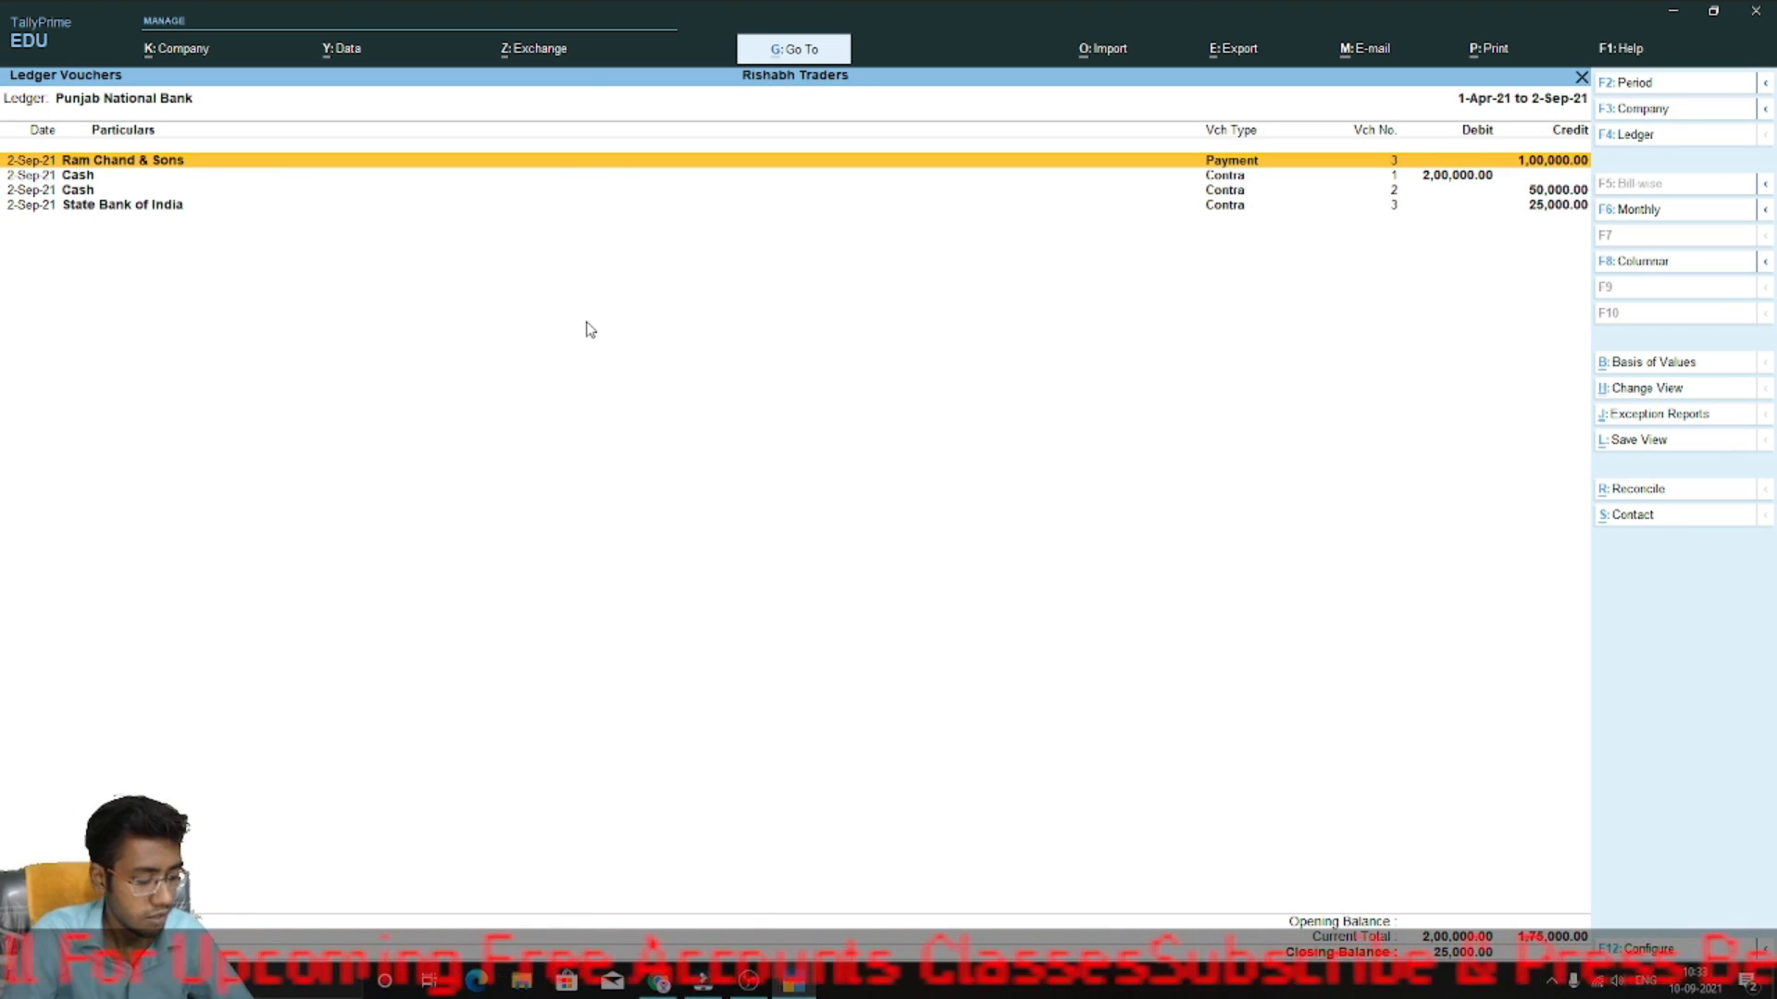
# - Delete the 1,00,000 payment voucher from the Punjab National Bank ledger and go through the remaining contra entries
pyautogui.hotkey('alt', 'd')
pyautogui.press('y')
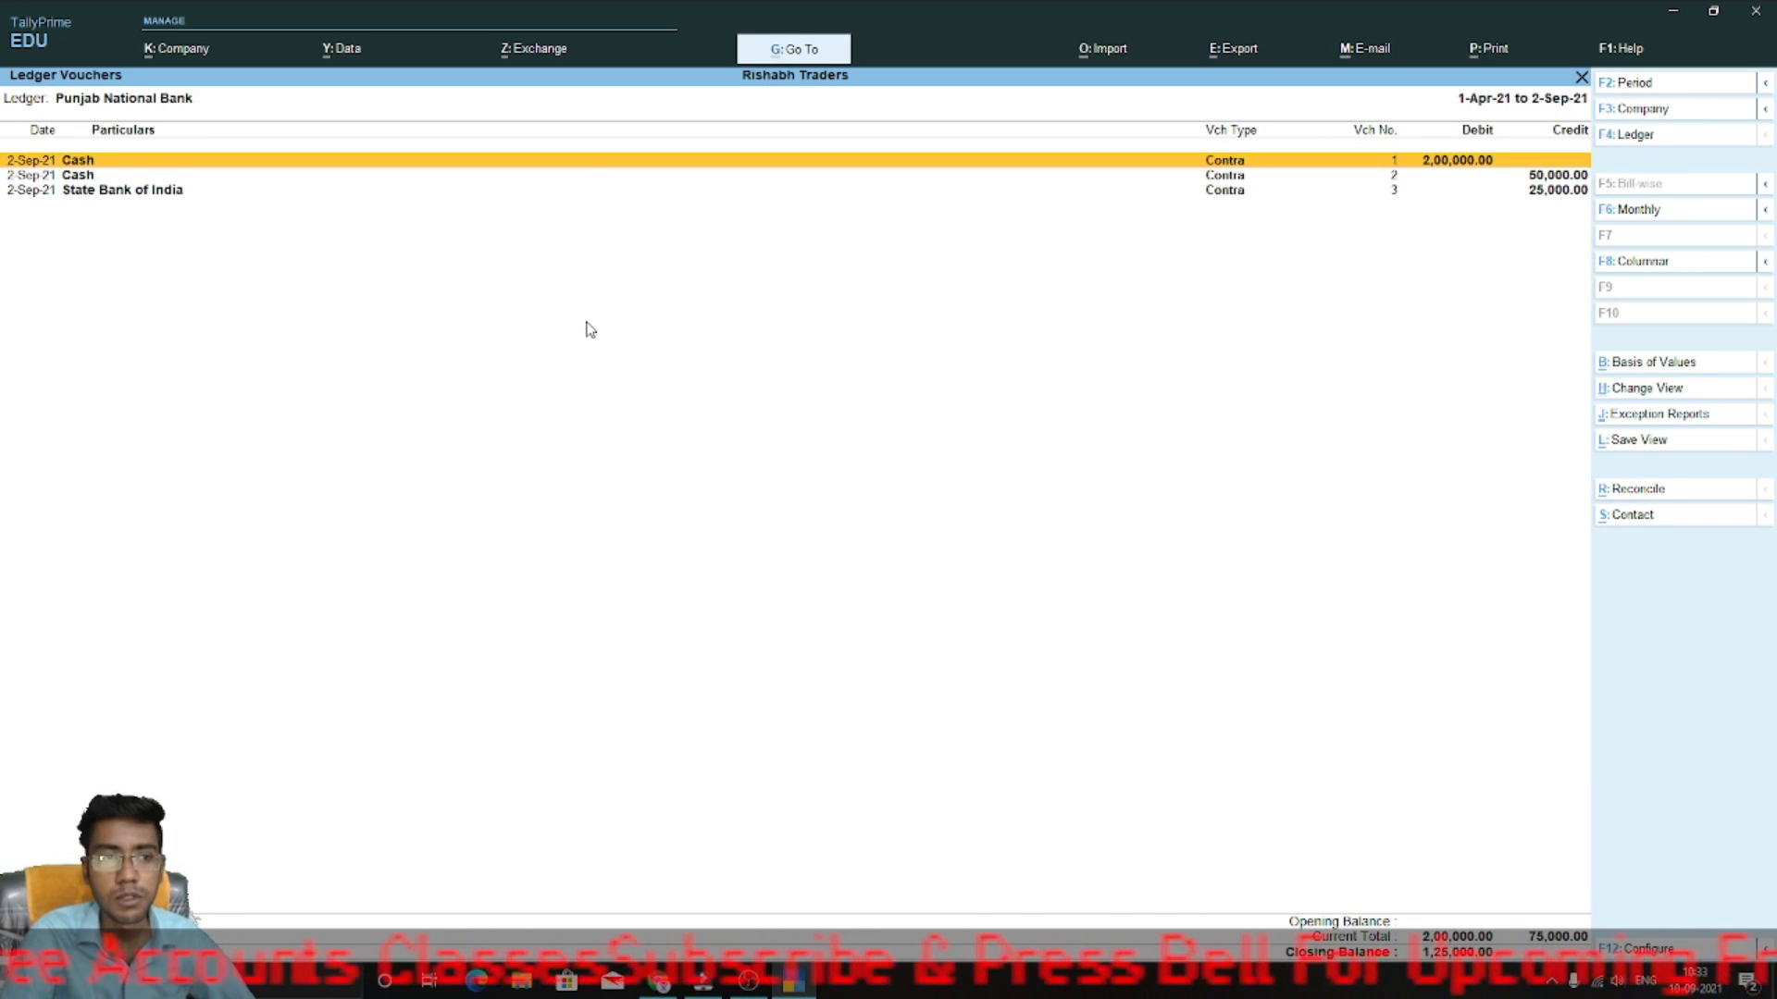
pyautogui.press('Down')
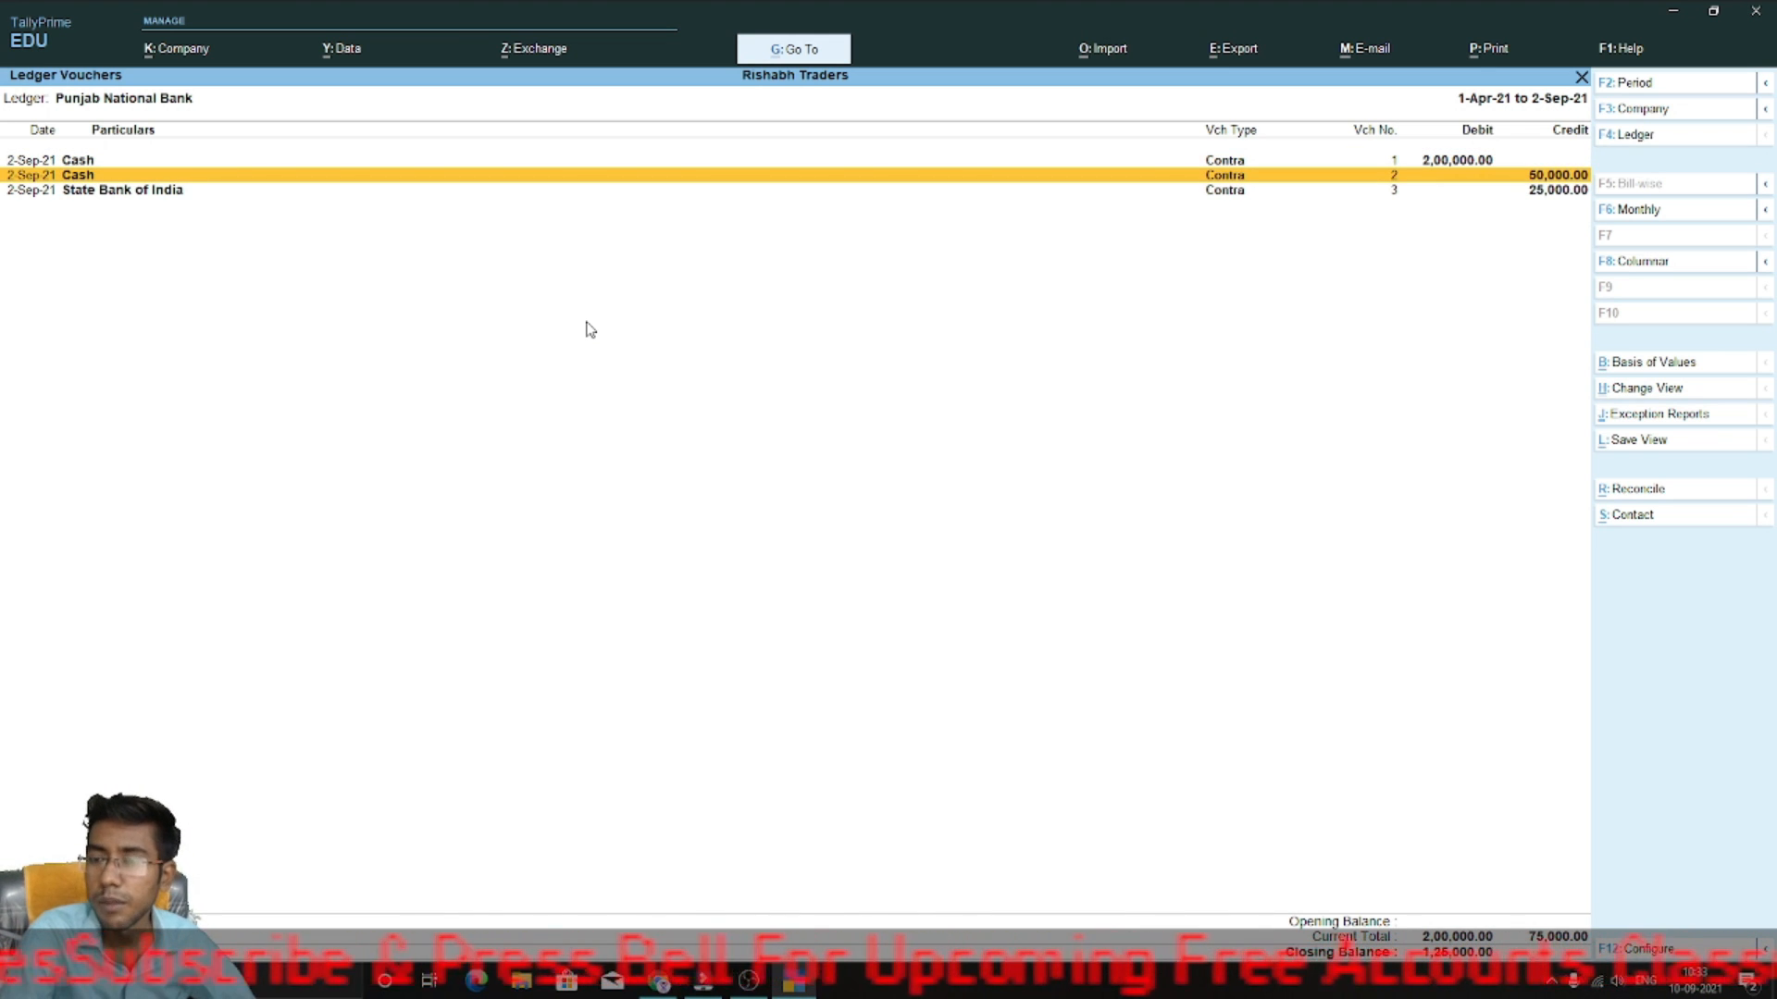
pyautogui.press('Down')
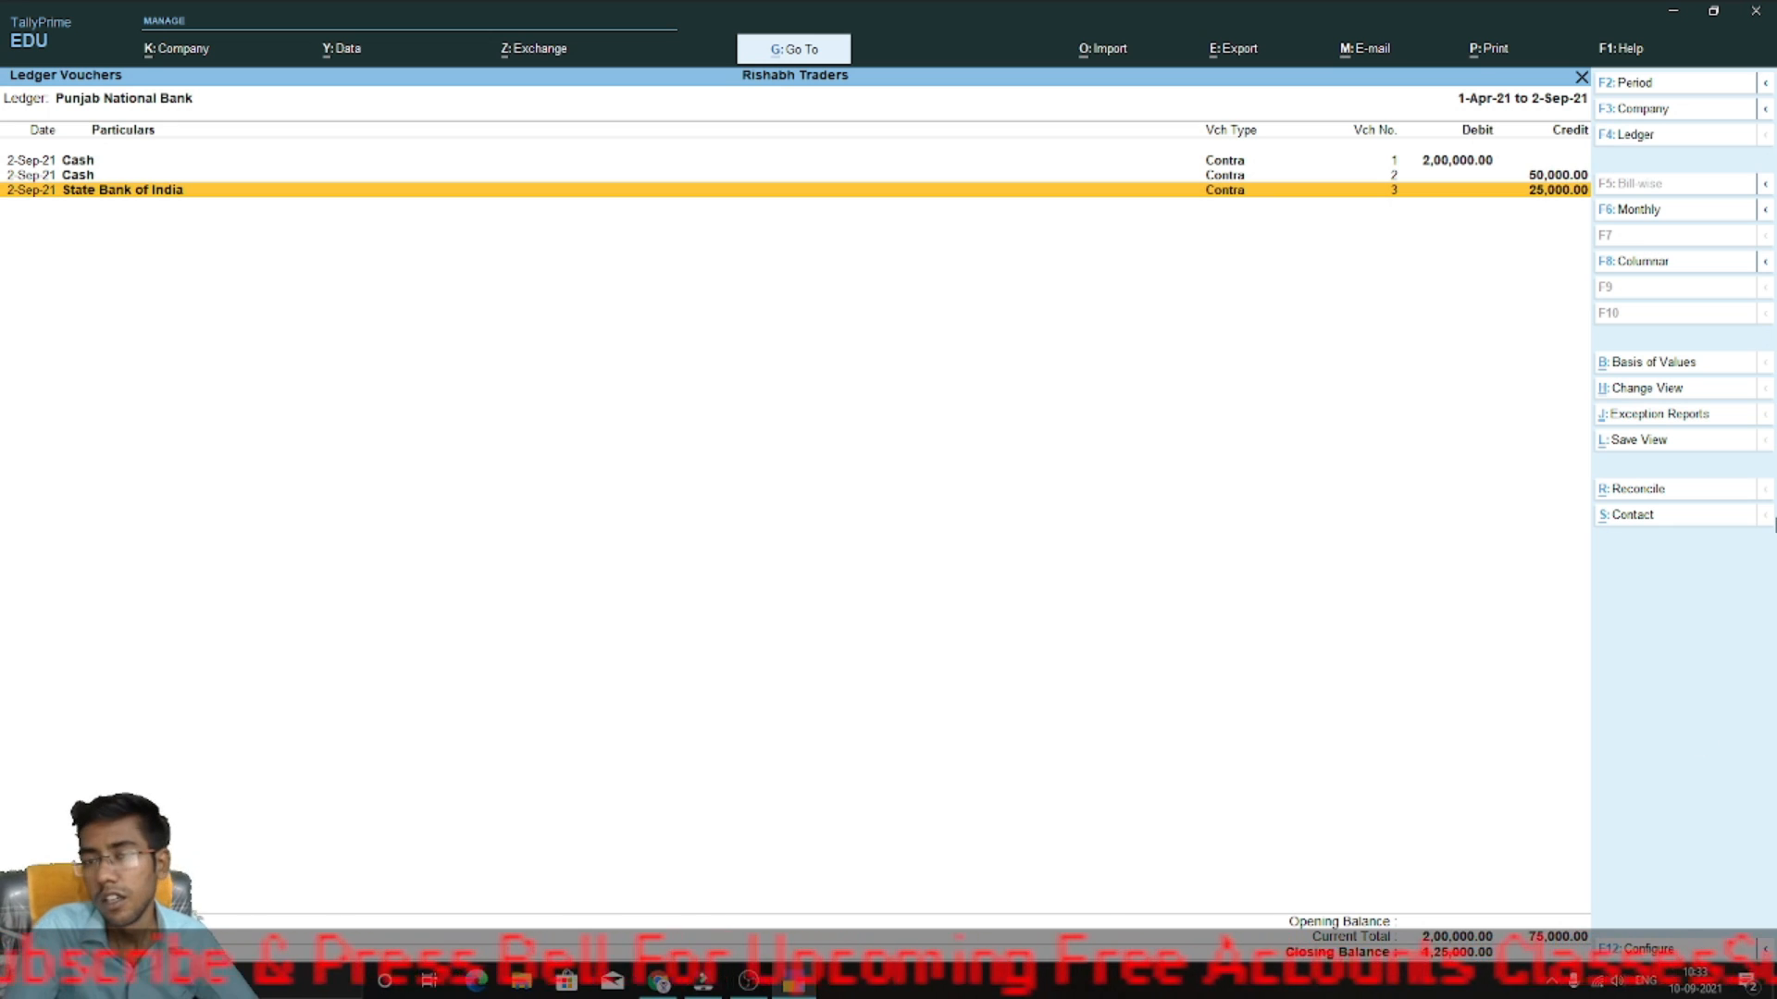
# - Check the State Bank of India ledger's voucher entries and return to the Gateway of Tally
pyautogui.press('Escape')
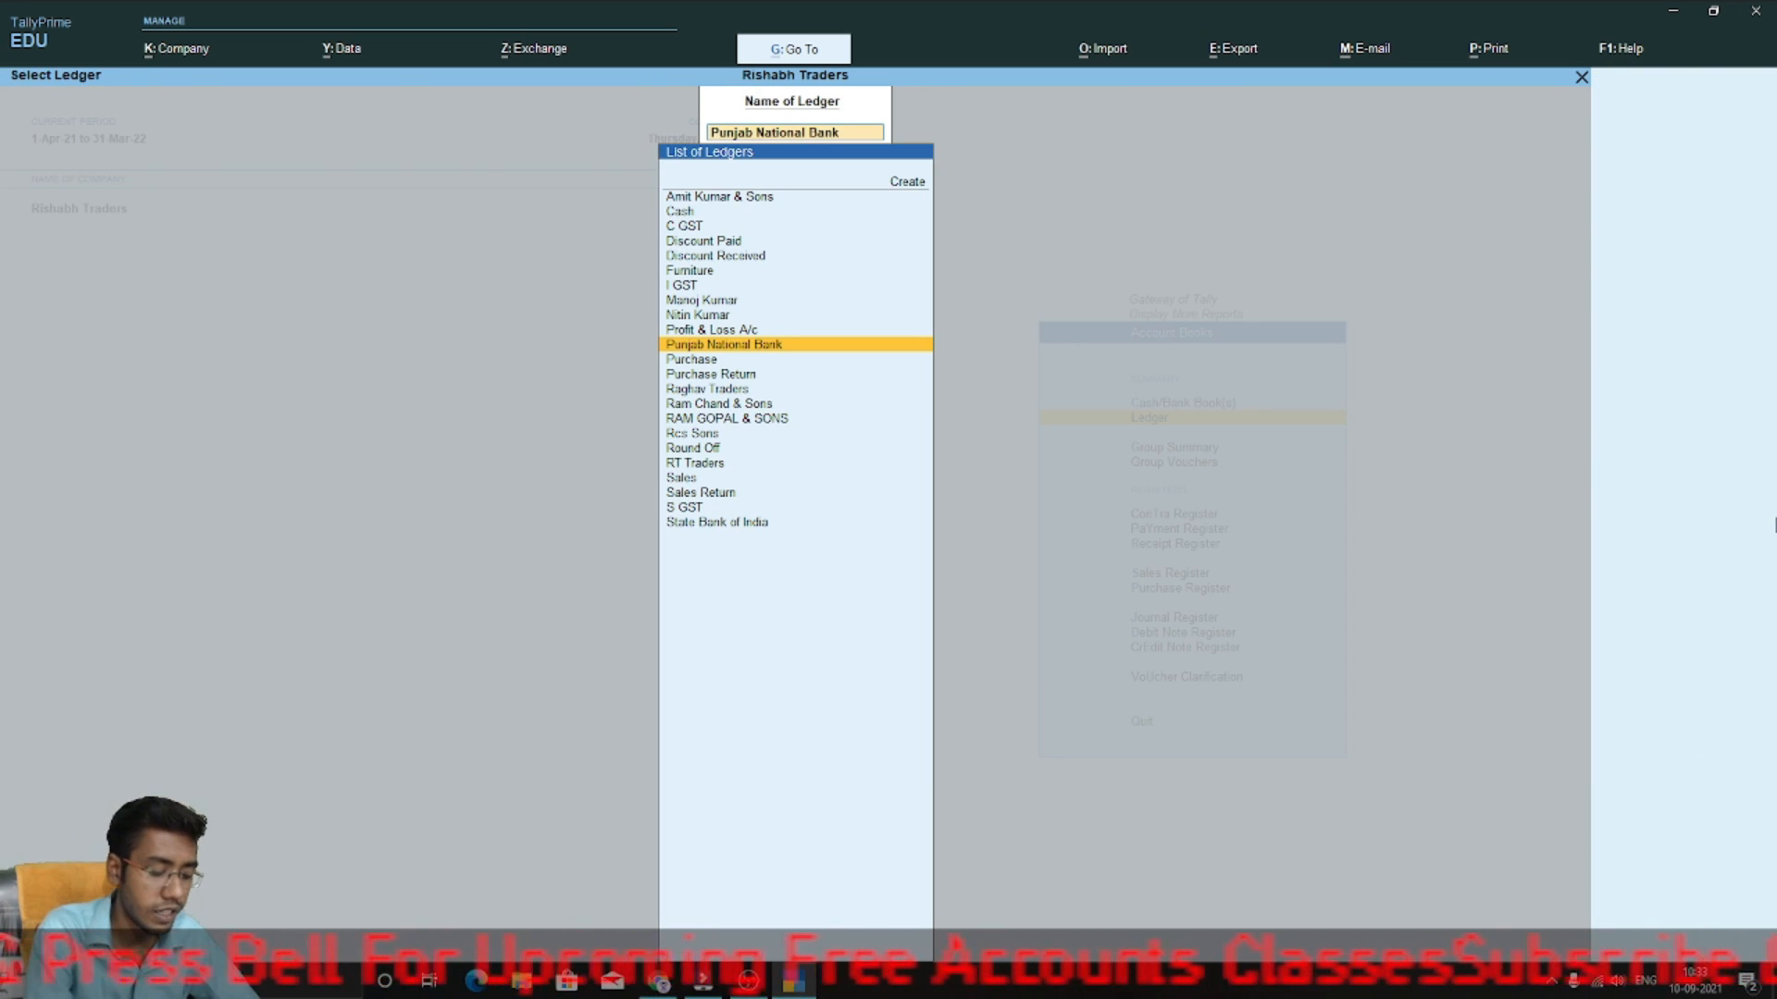
pyautogui.write('stat.')
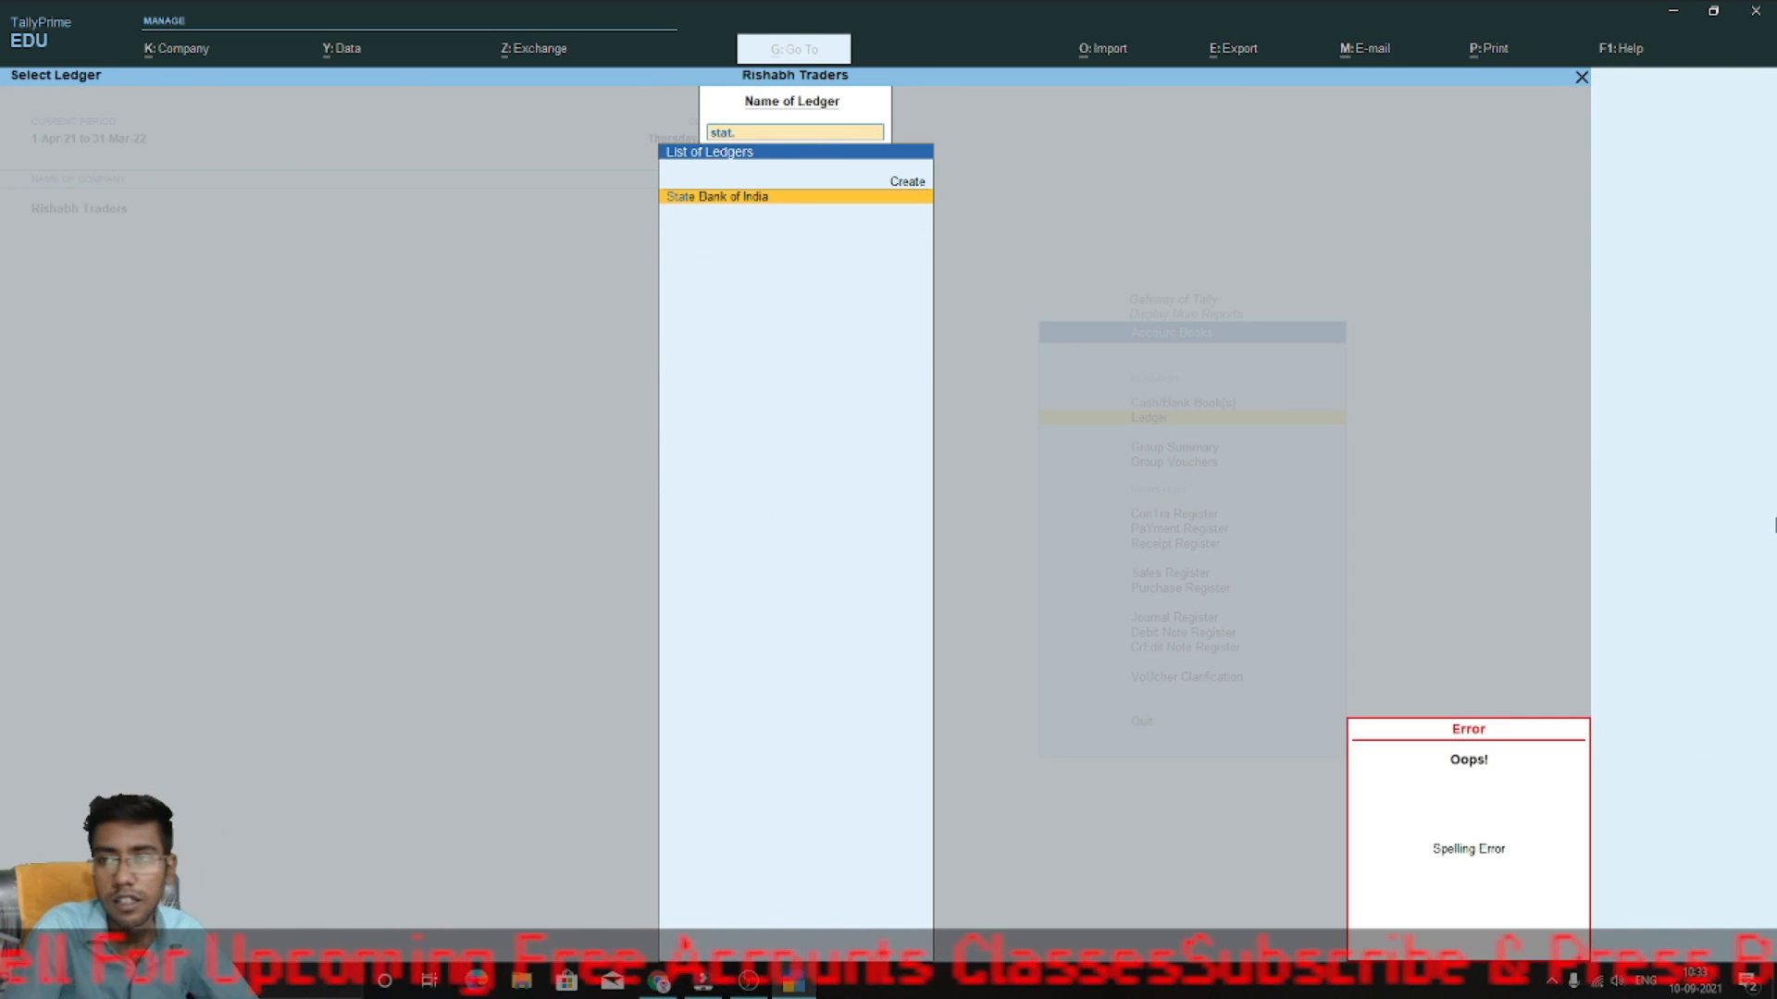
pyautogui.press('Return')
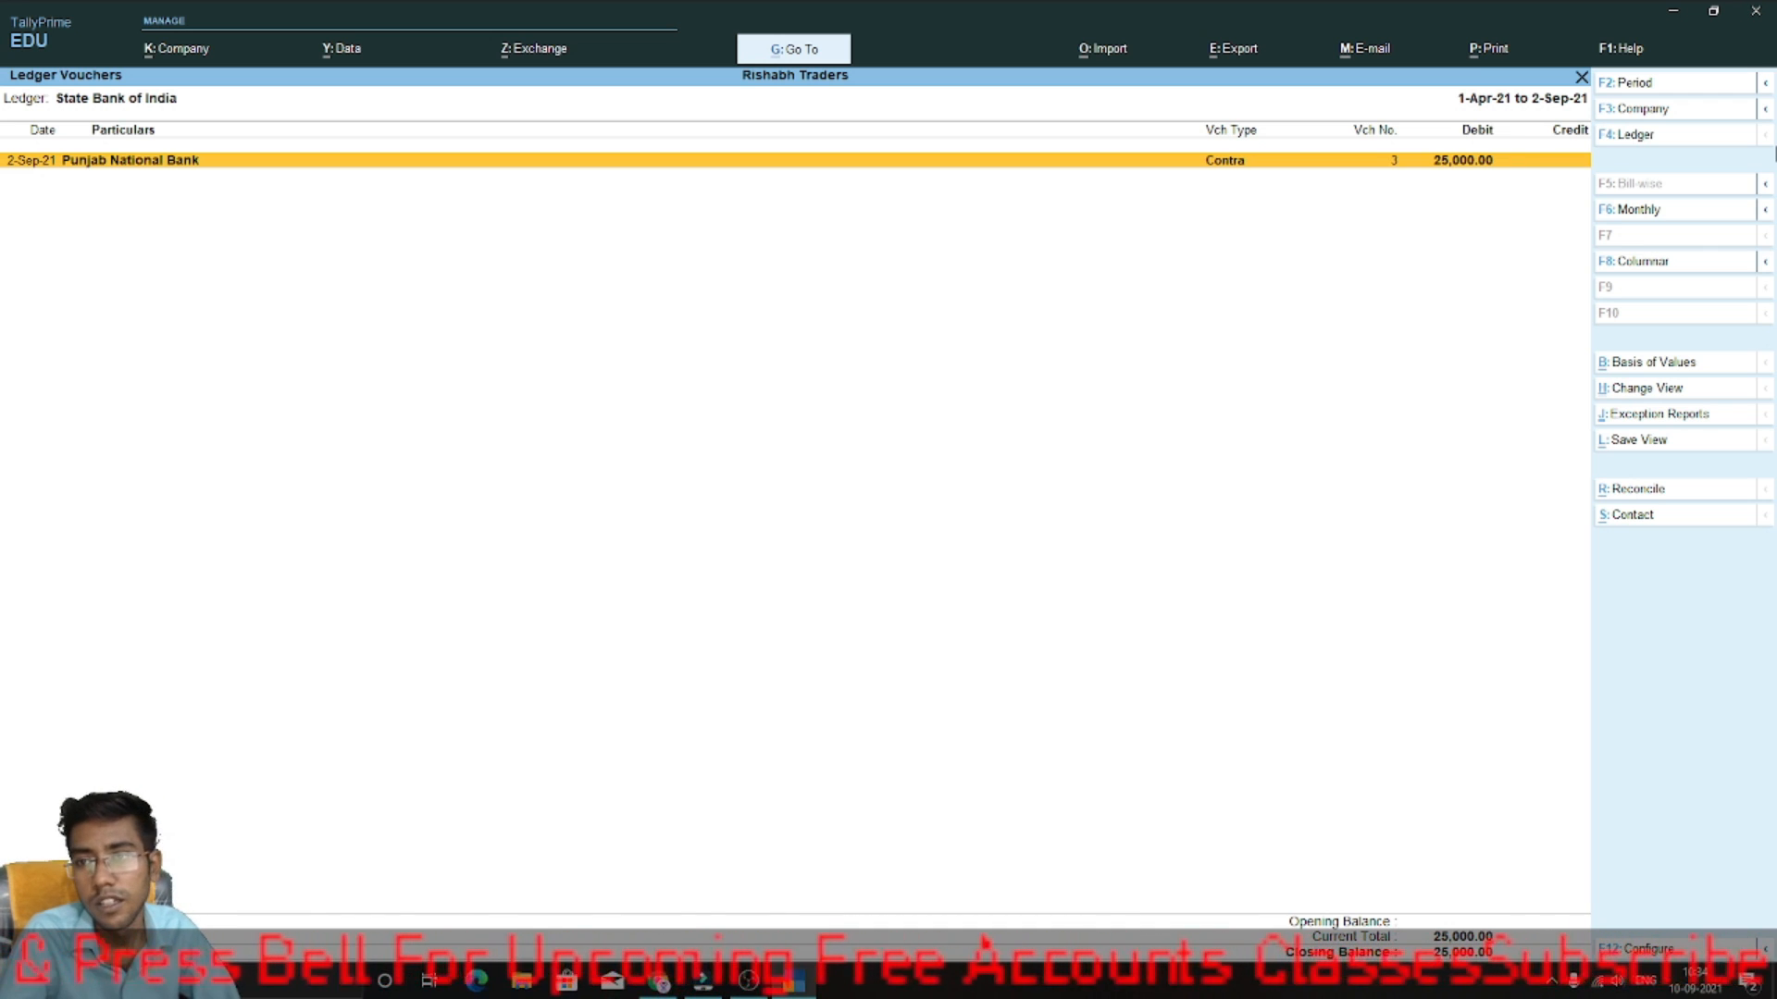
pyautogui.press('Escape')
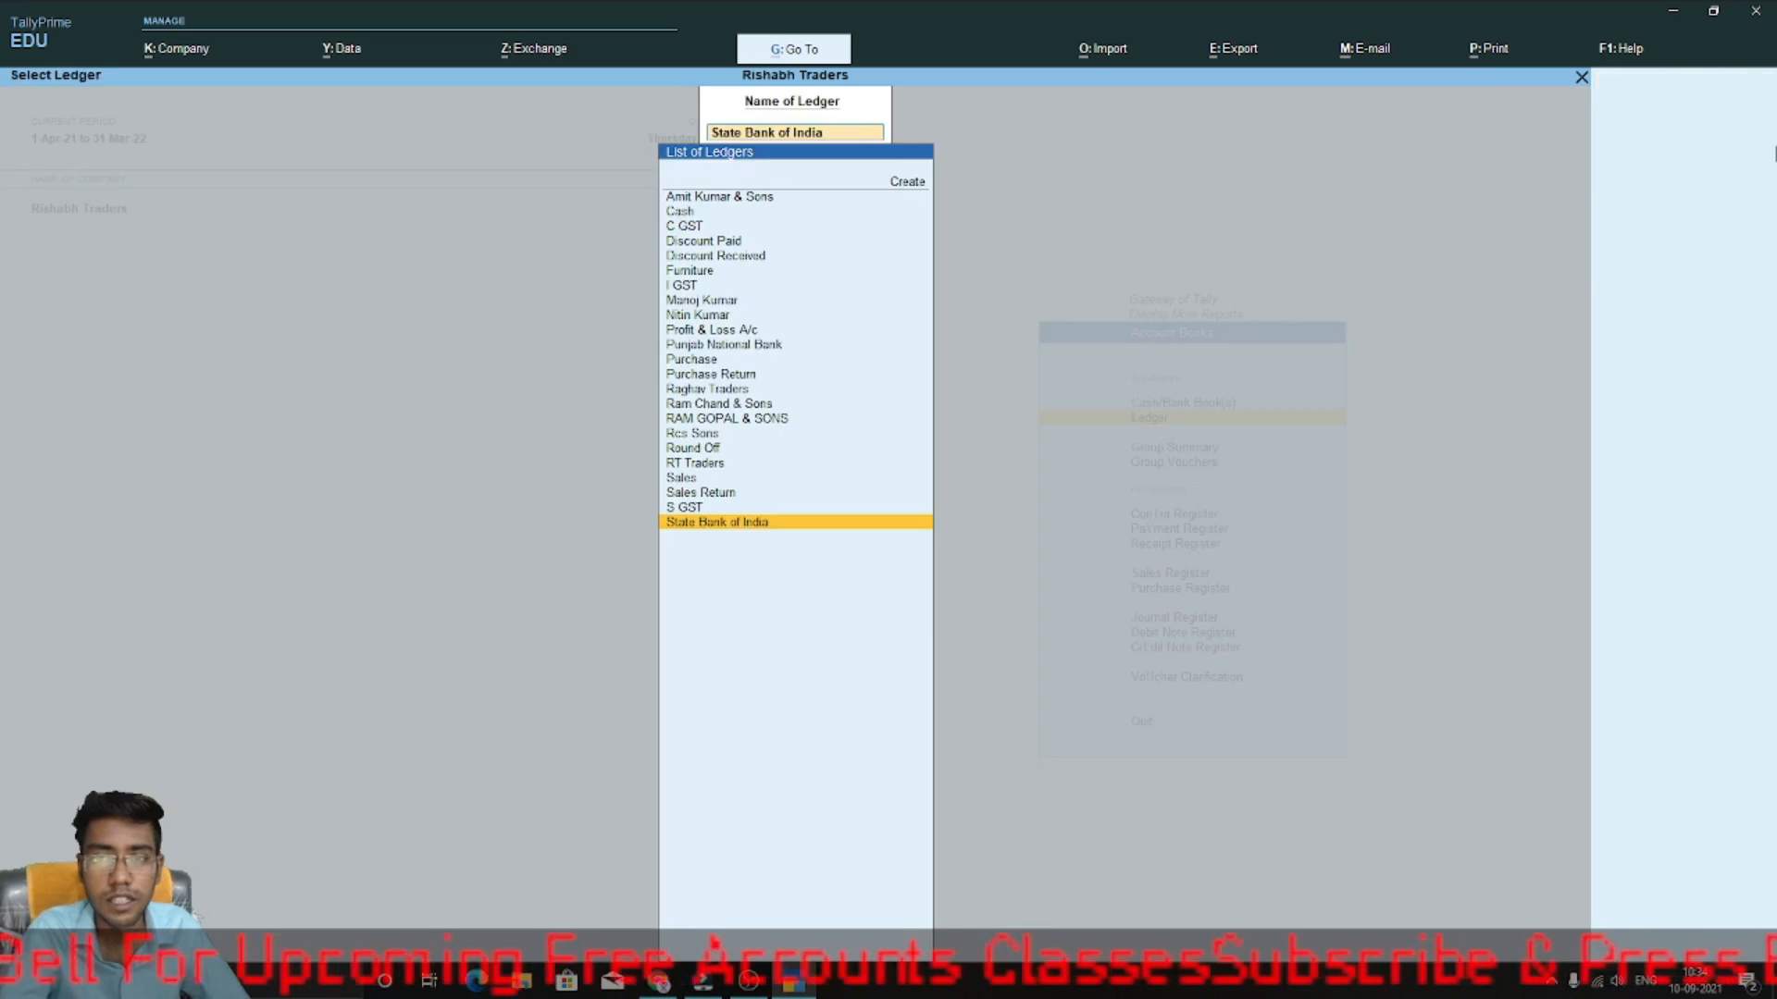
pyautogui.press('Escape')
pyautogui.press('Escape')
pyautogui.press('Escape')
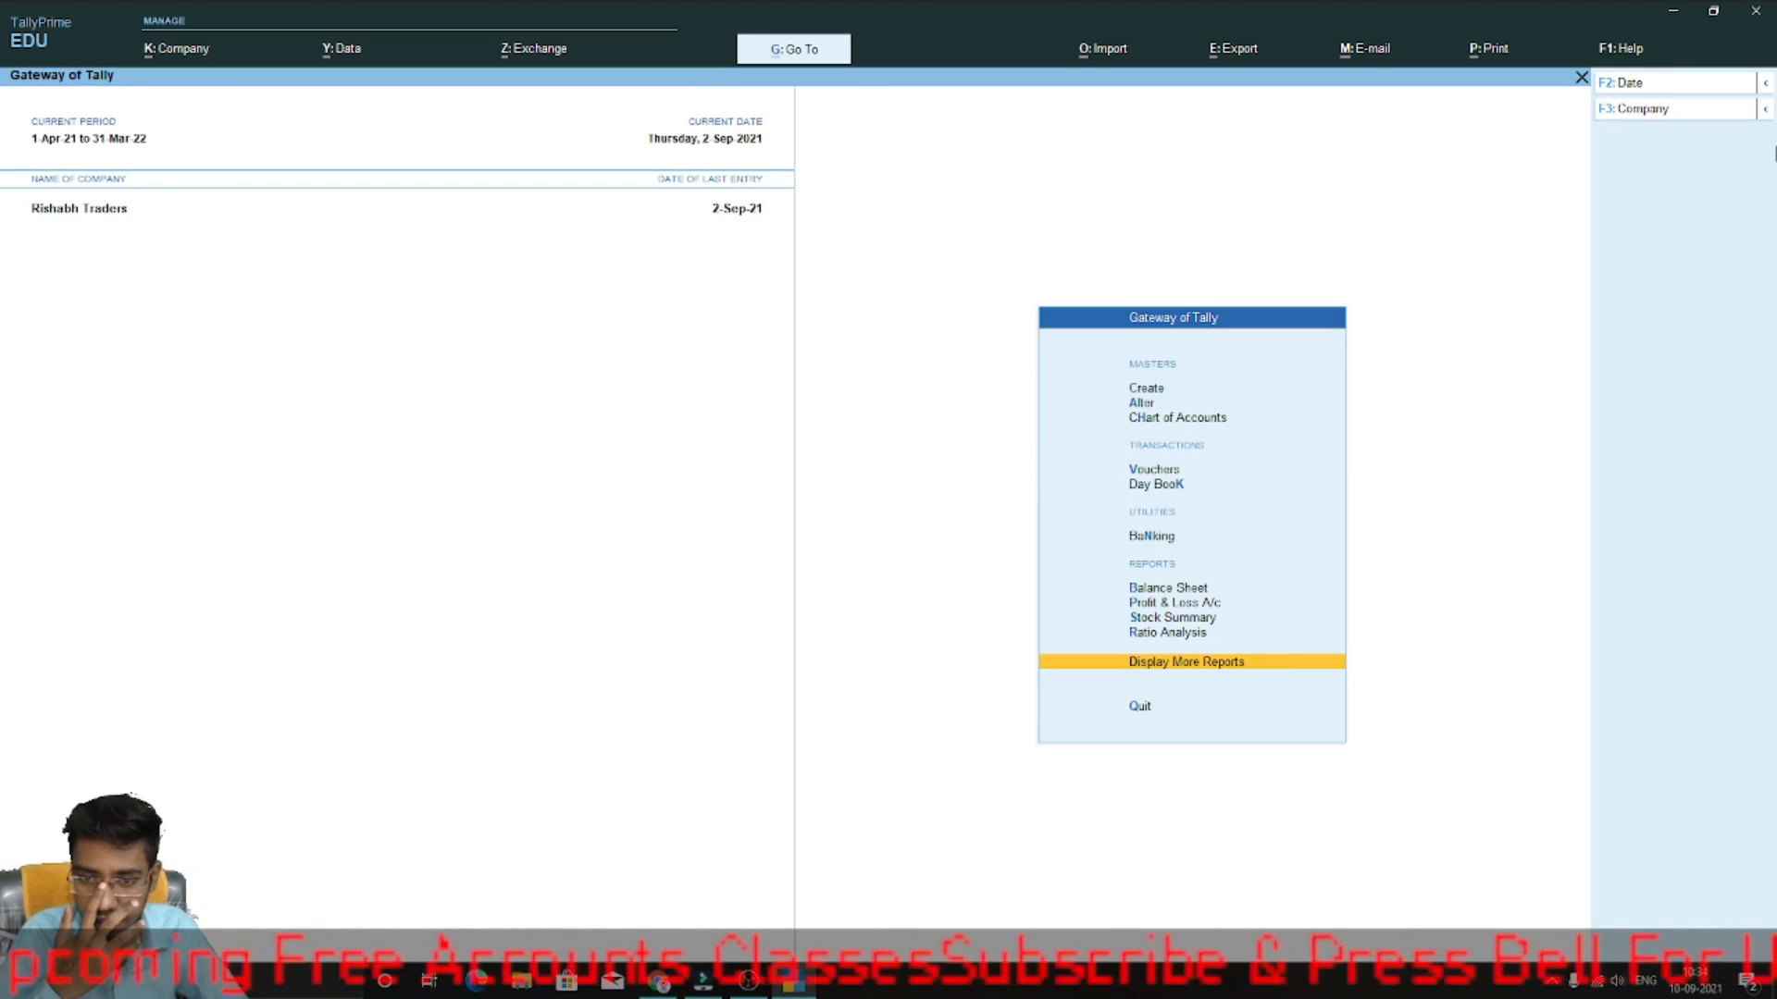
# - Open the bank reconciliation utility's ledger selection from the banking options of the Gateway of Tally
pyautogui.press('Home')
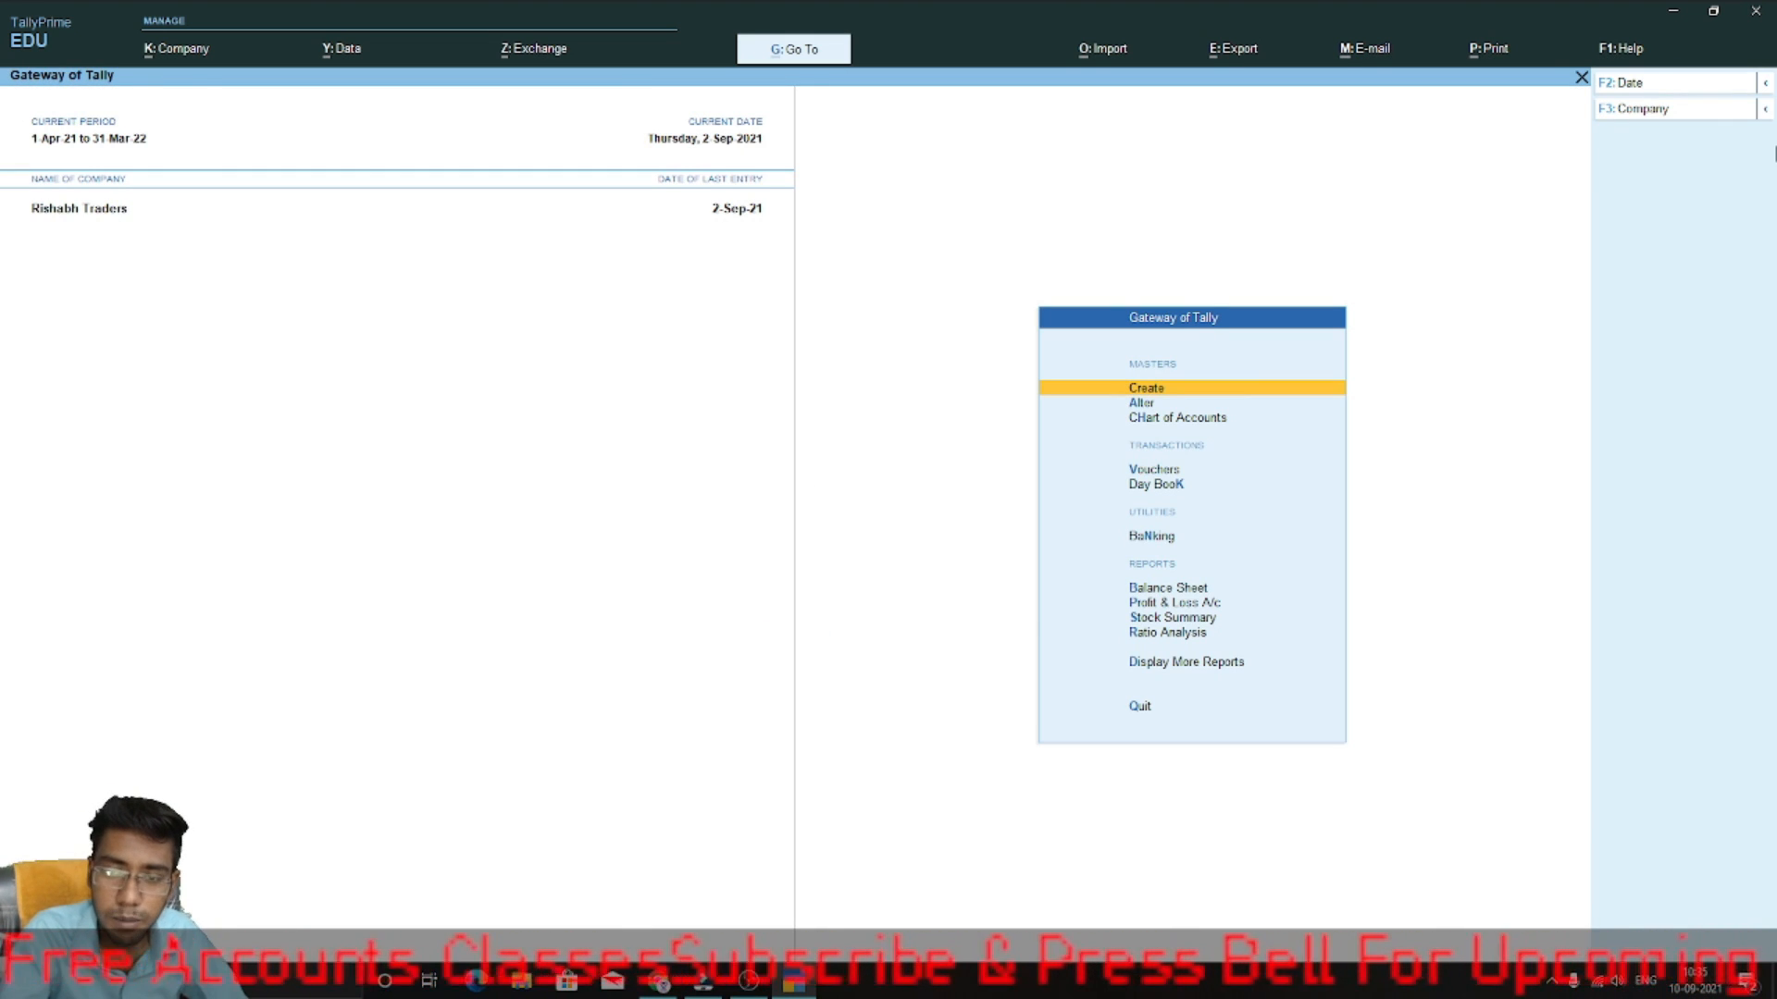
pyautogui.press('Down')
pyautogui.press('Down')
pyautogui.press('Down')
pyautogui.press('Down')
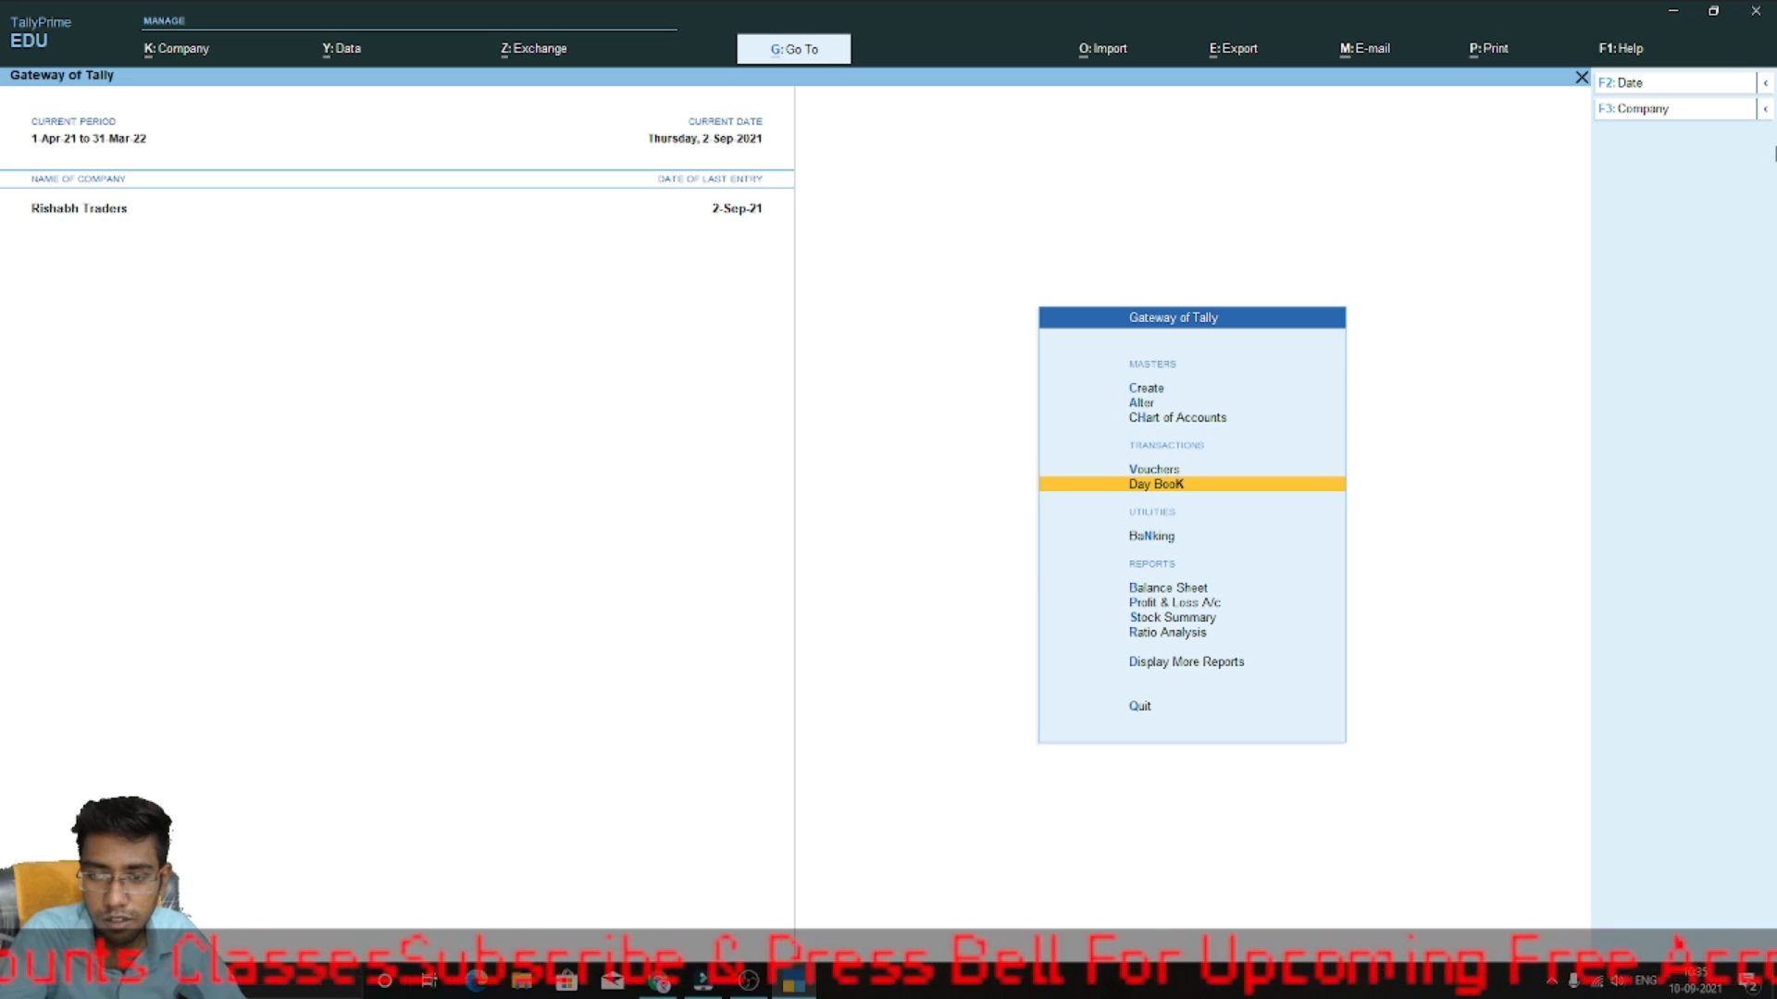
pyautogui.press('Down')
pyautogui.press('Down')
pyautogui.press('Up')
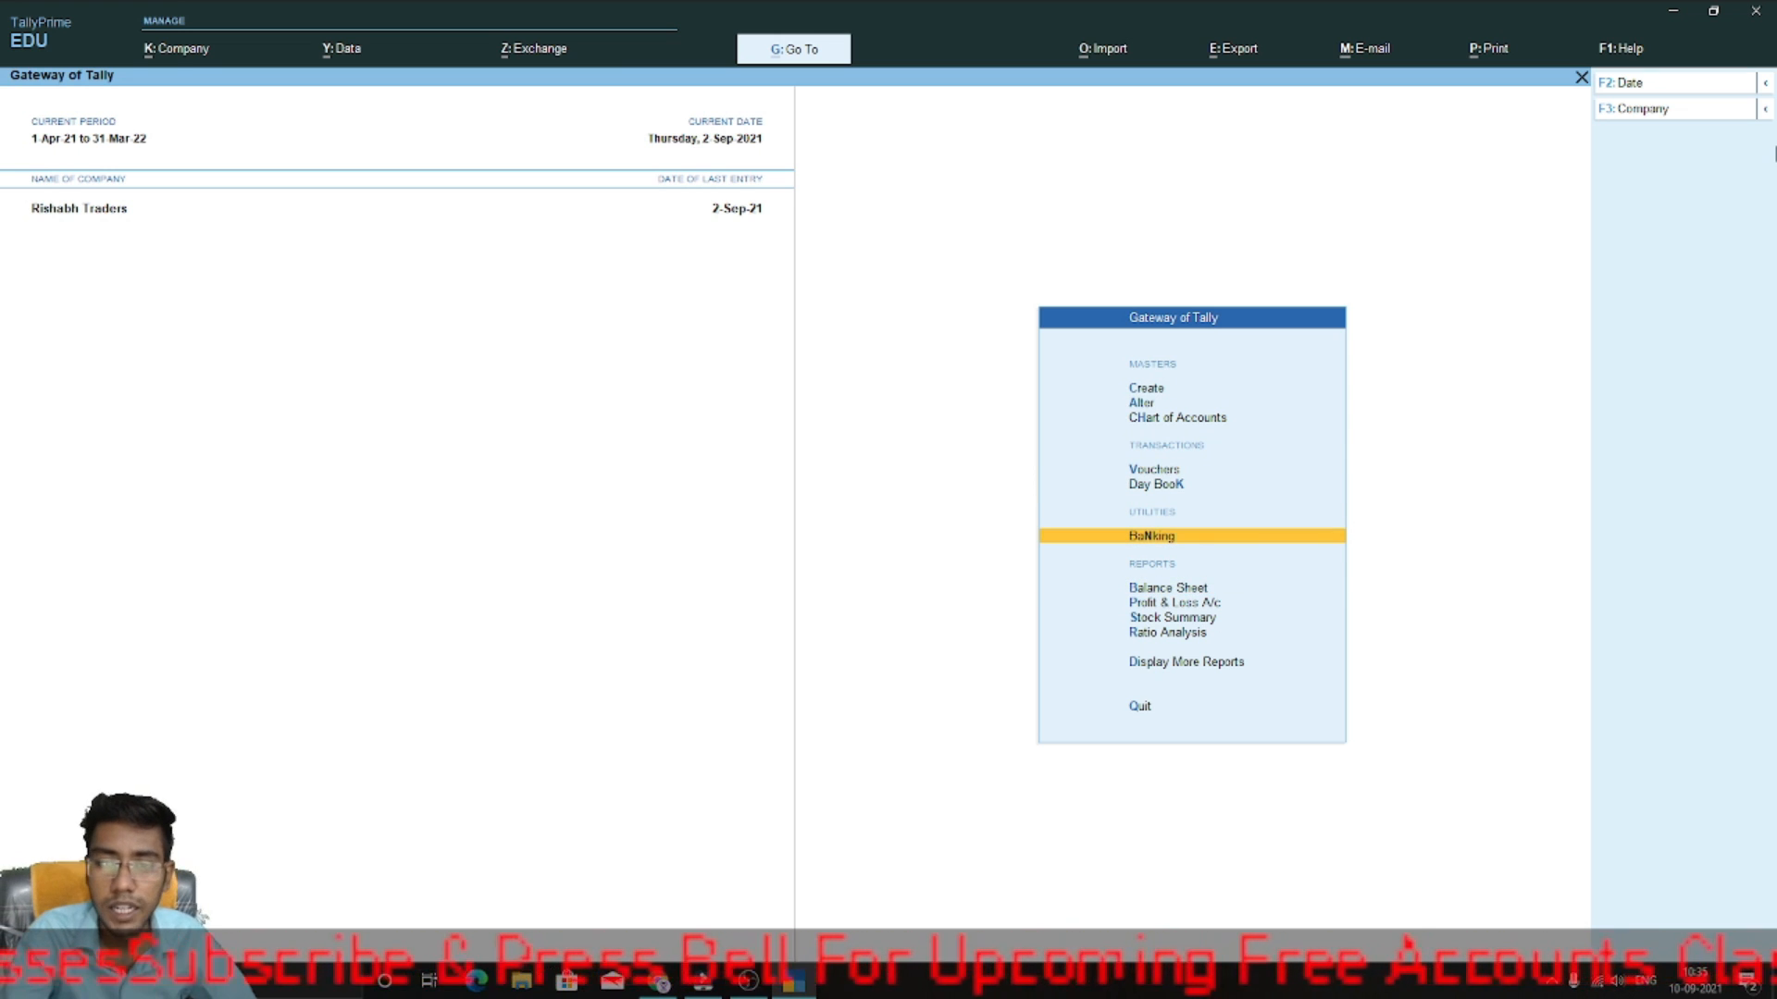
pyautogui.press('Return')
pyautogui.press('Down')
pyautogui.press('Down')
pyautogui.press('Down')
pyautogui.press('Down')
pyautogui.press('Down')
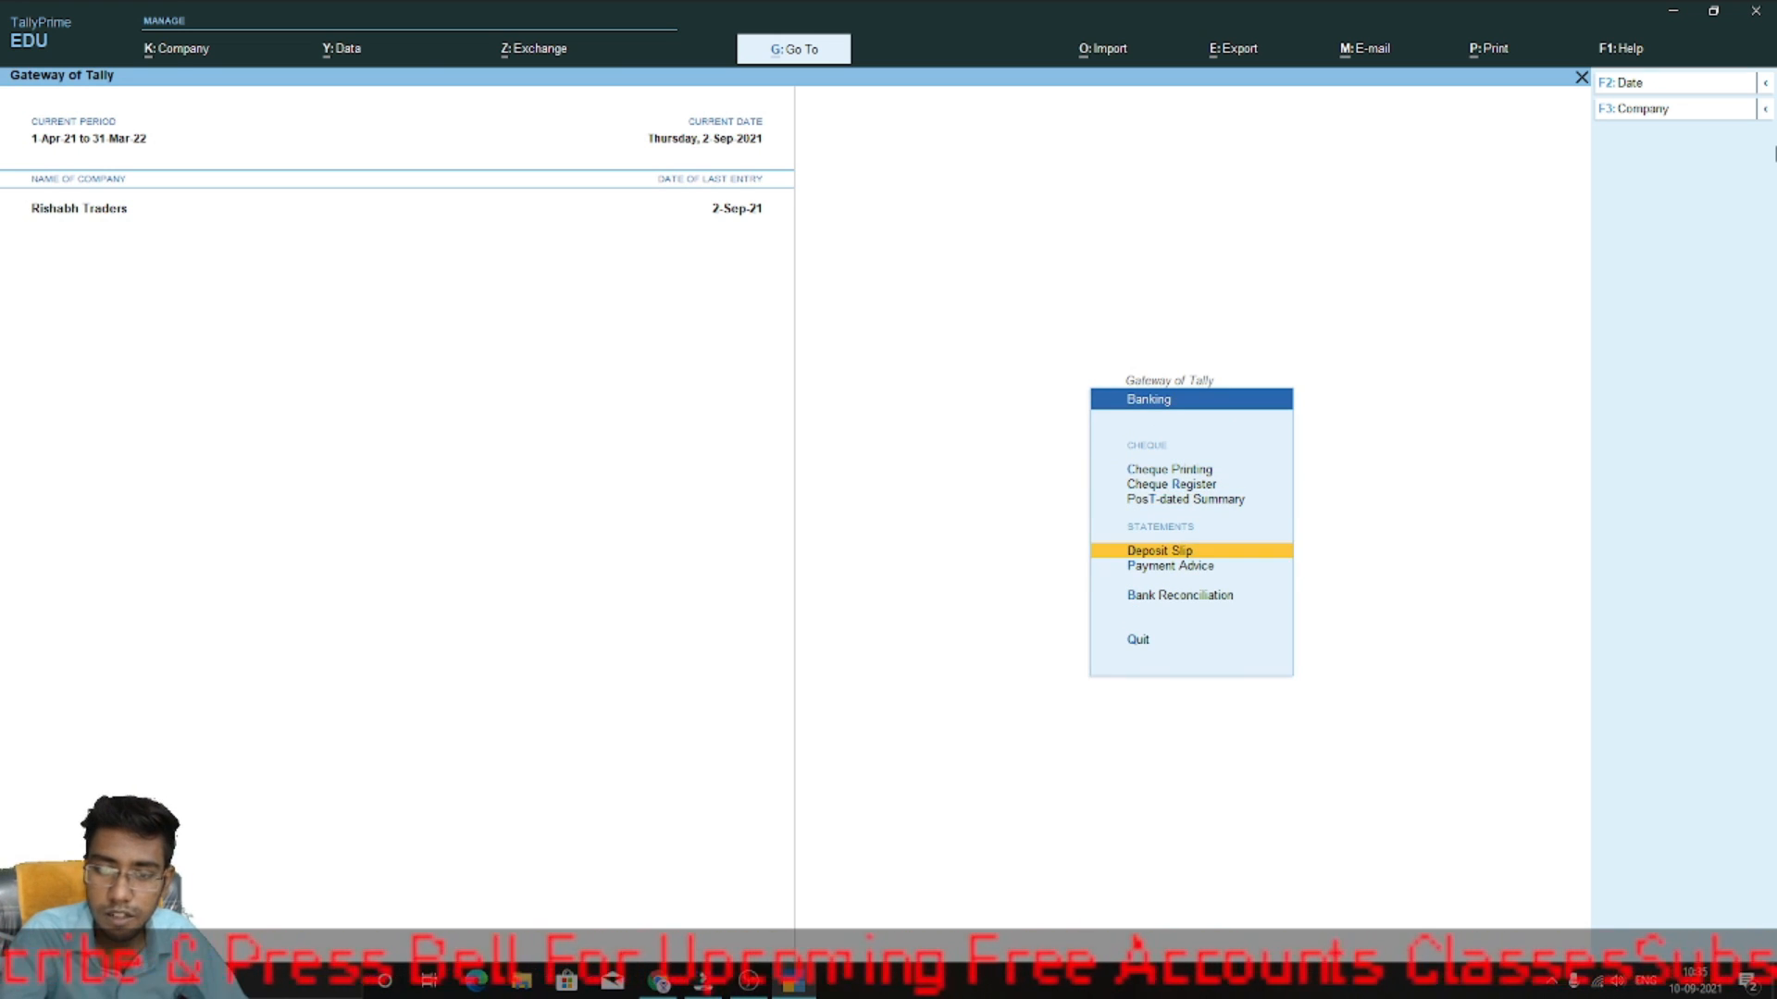
pyautogui.press('Return')
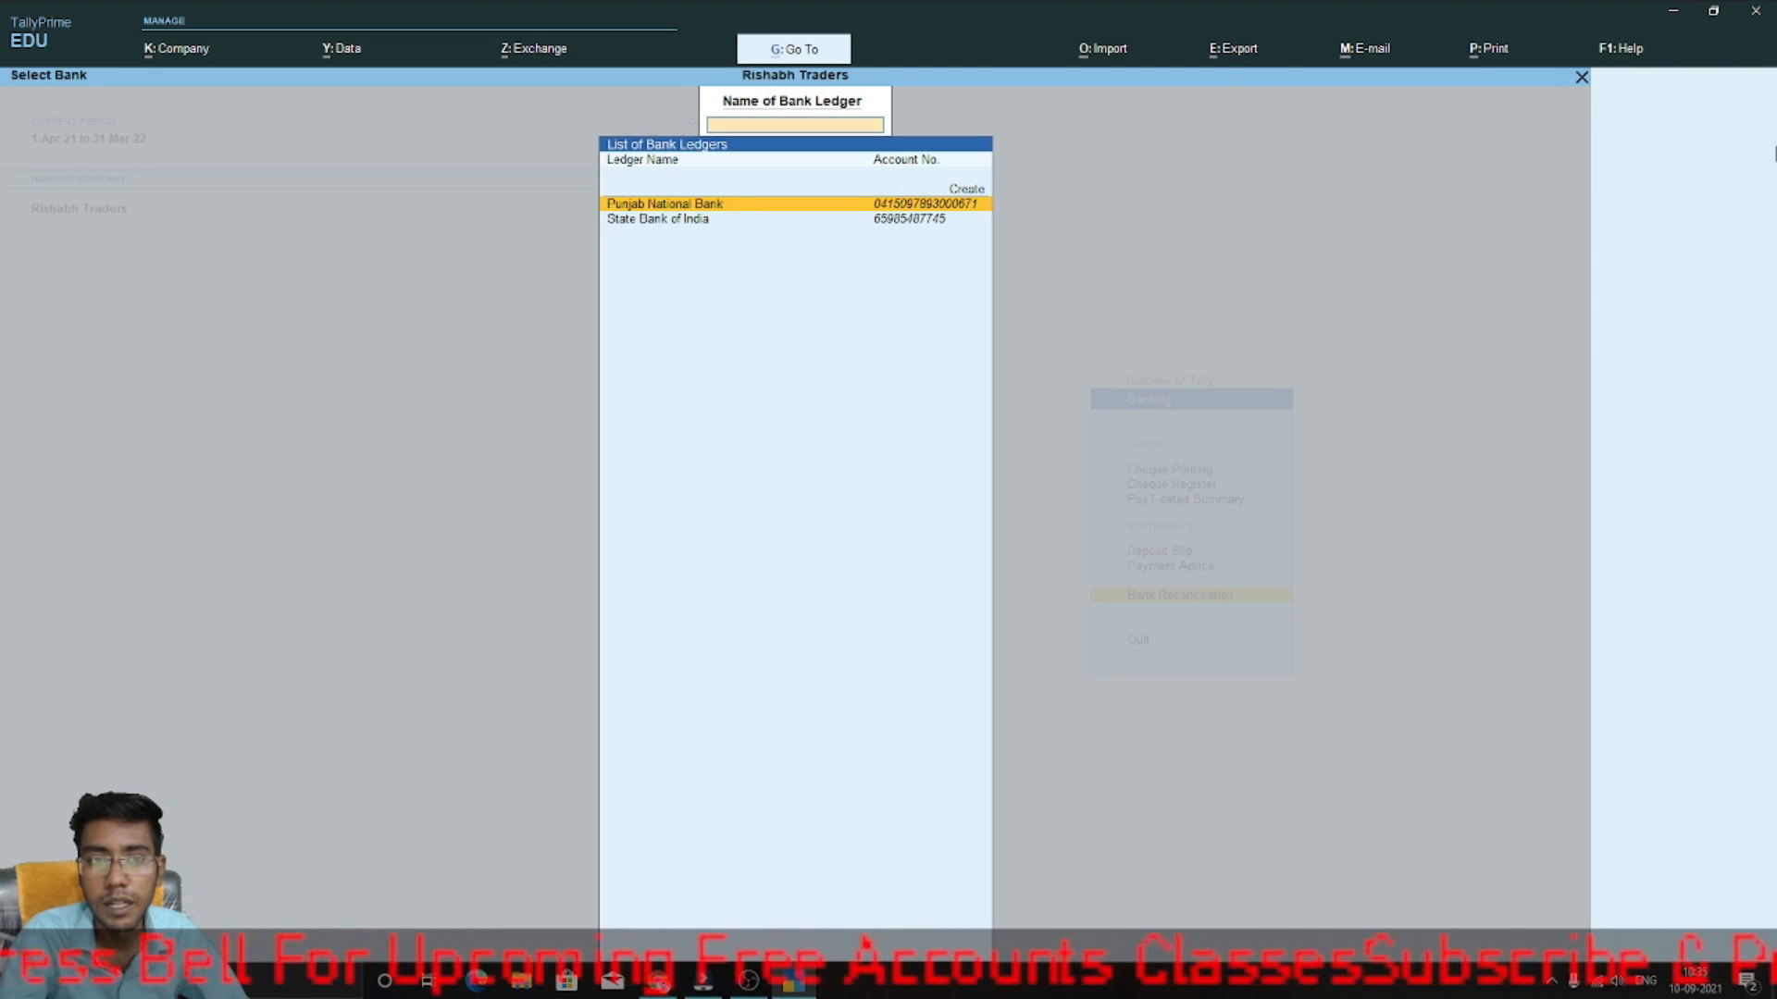
# - Open the Punjab National Bank reconciliation, review its contra entries, and return to the Gateway of Tally
pyautogui.press('Down')
pyautogui.press('Up')
pyautogui.press('Down')
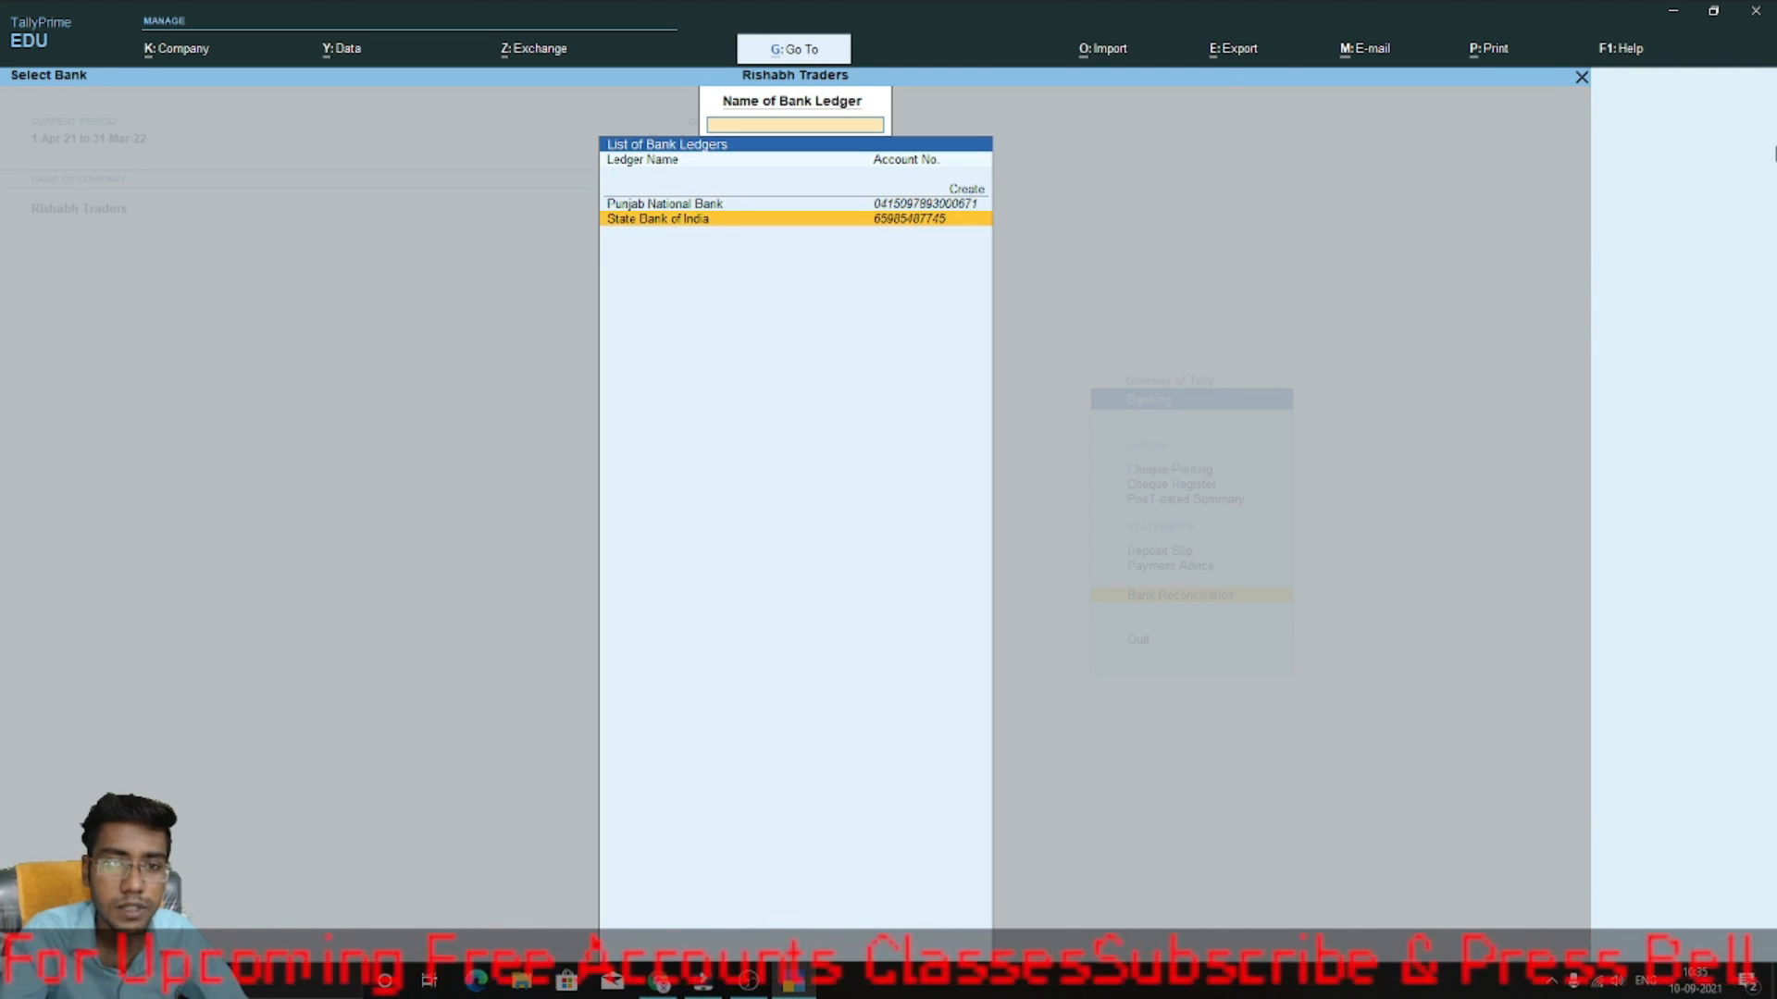
pyautogui.press('Up')
pyautogui.press('Down')
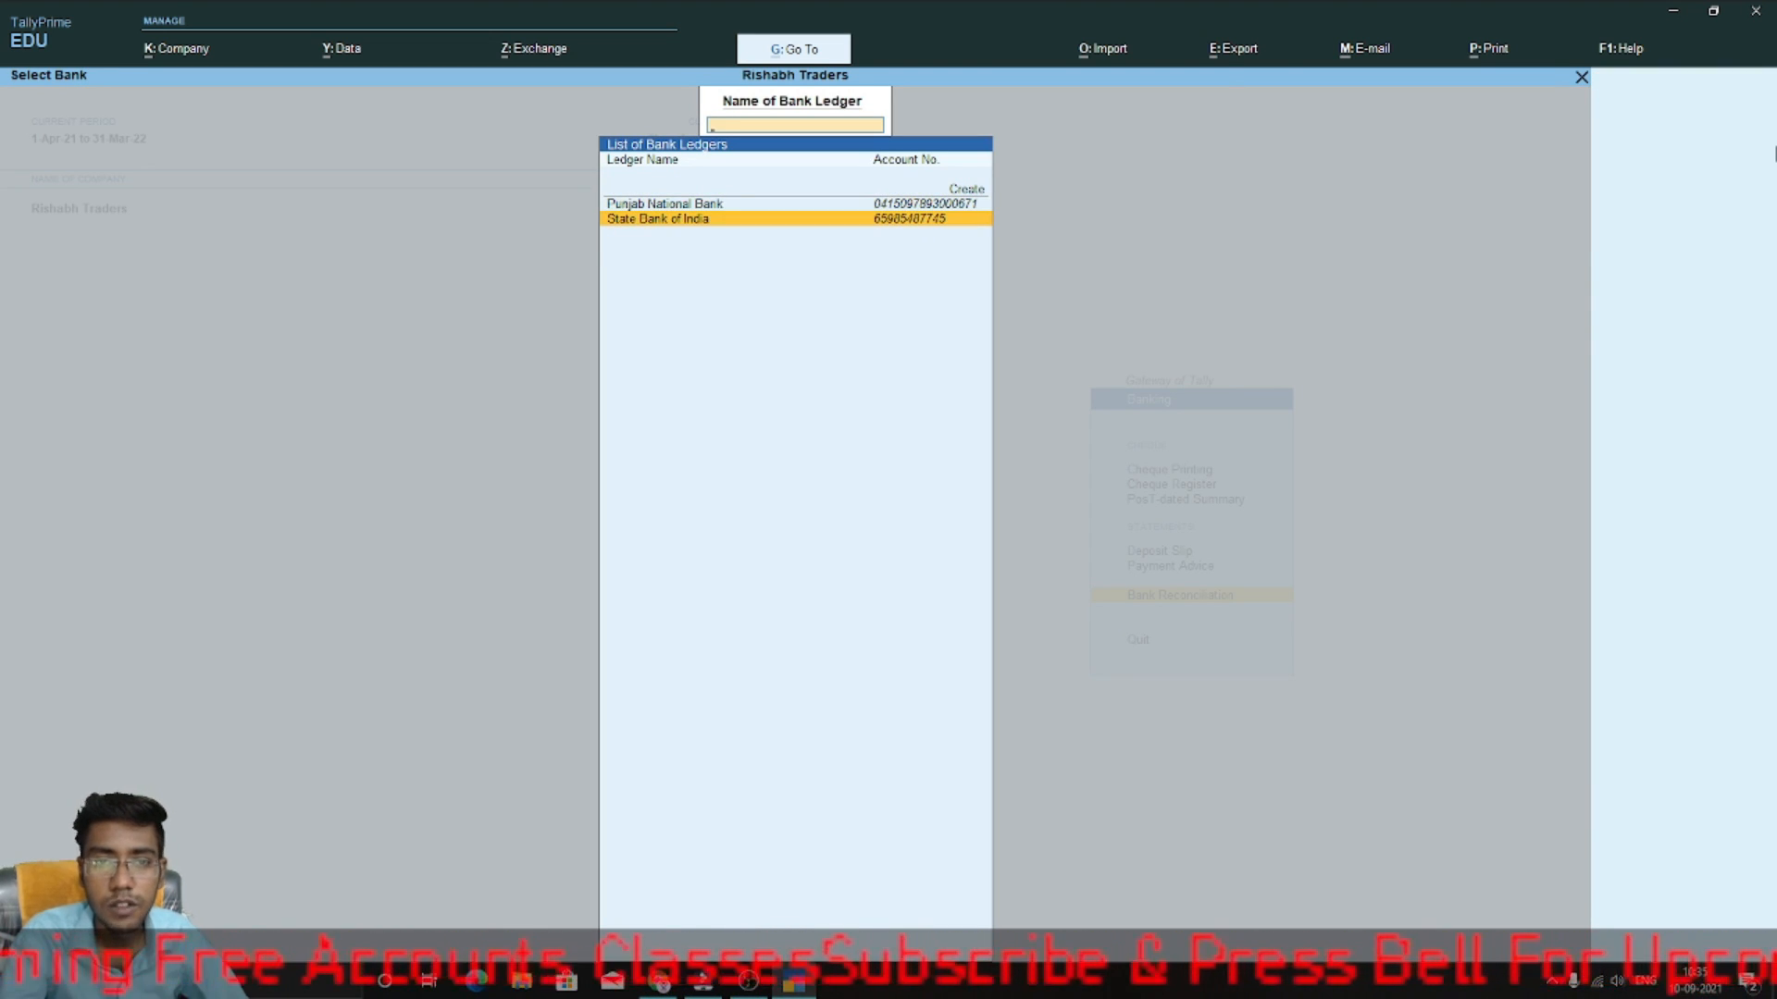
pyautogui.press('Up')
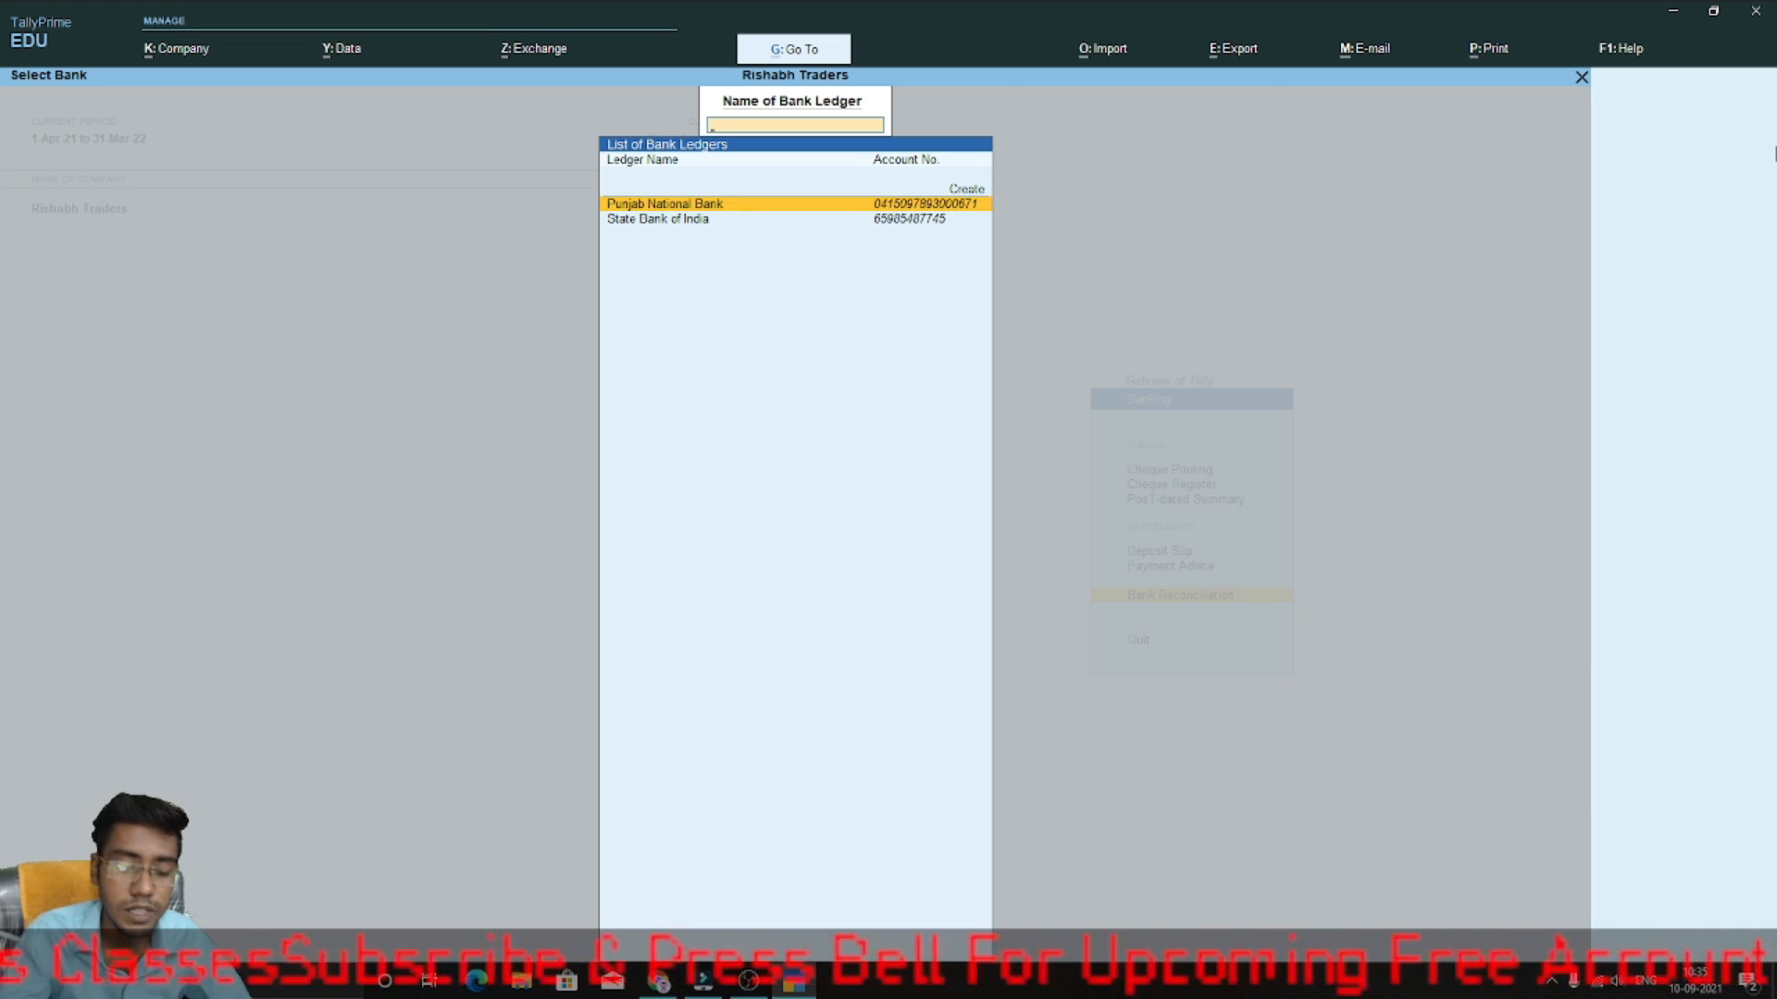
pyautogui.press('Return')
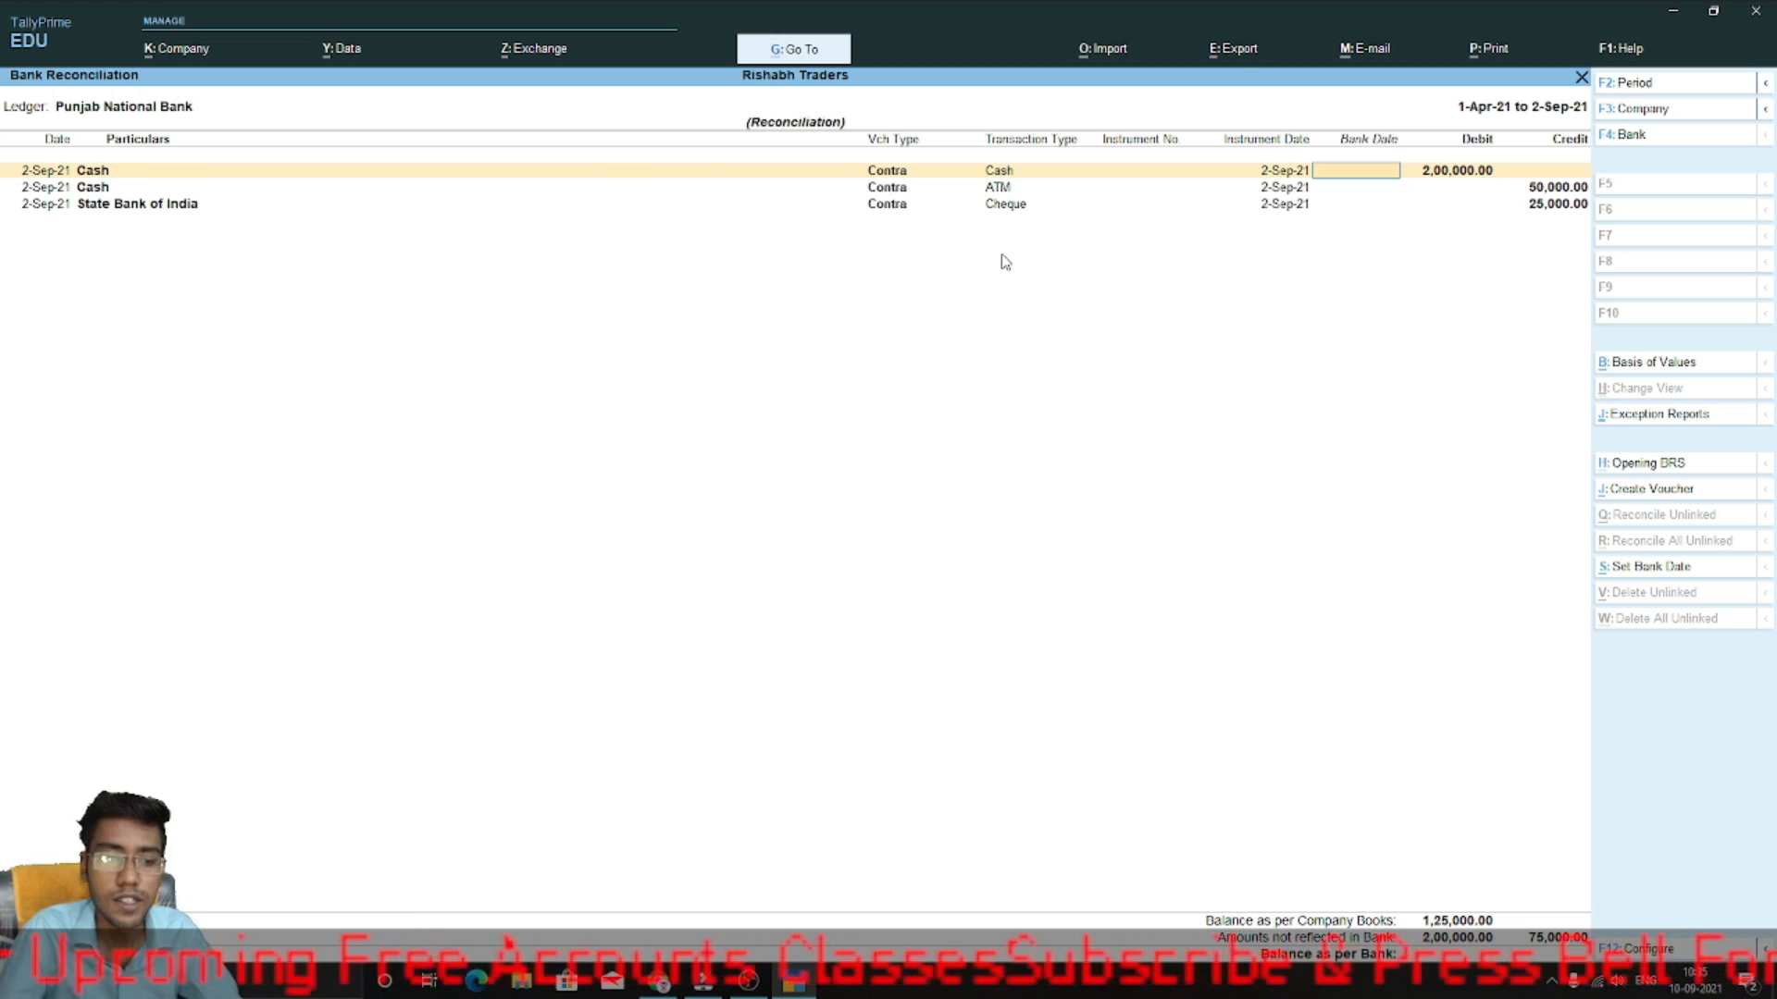
pyautogui.press('Escape')
pyautogui.press('Escape')
pyautogui.press('Escape')
pyautogui.press('Escape')
pyautogui.press('Escape')
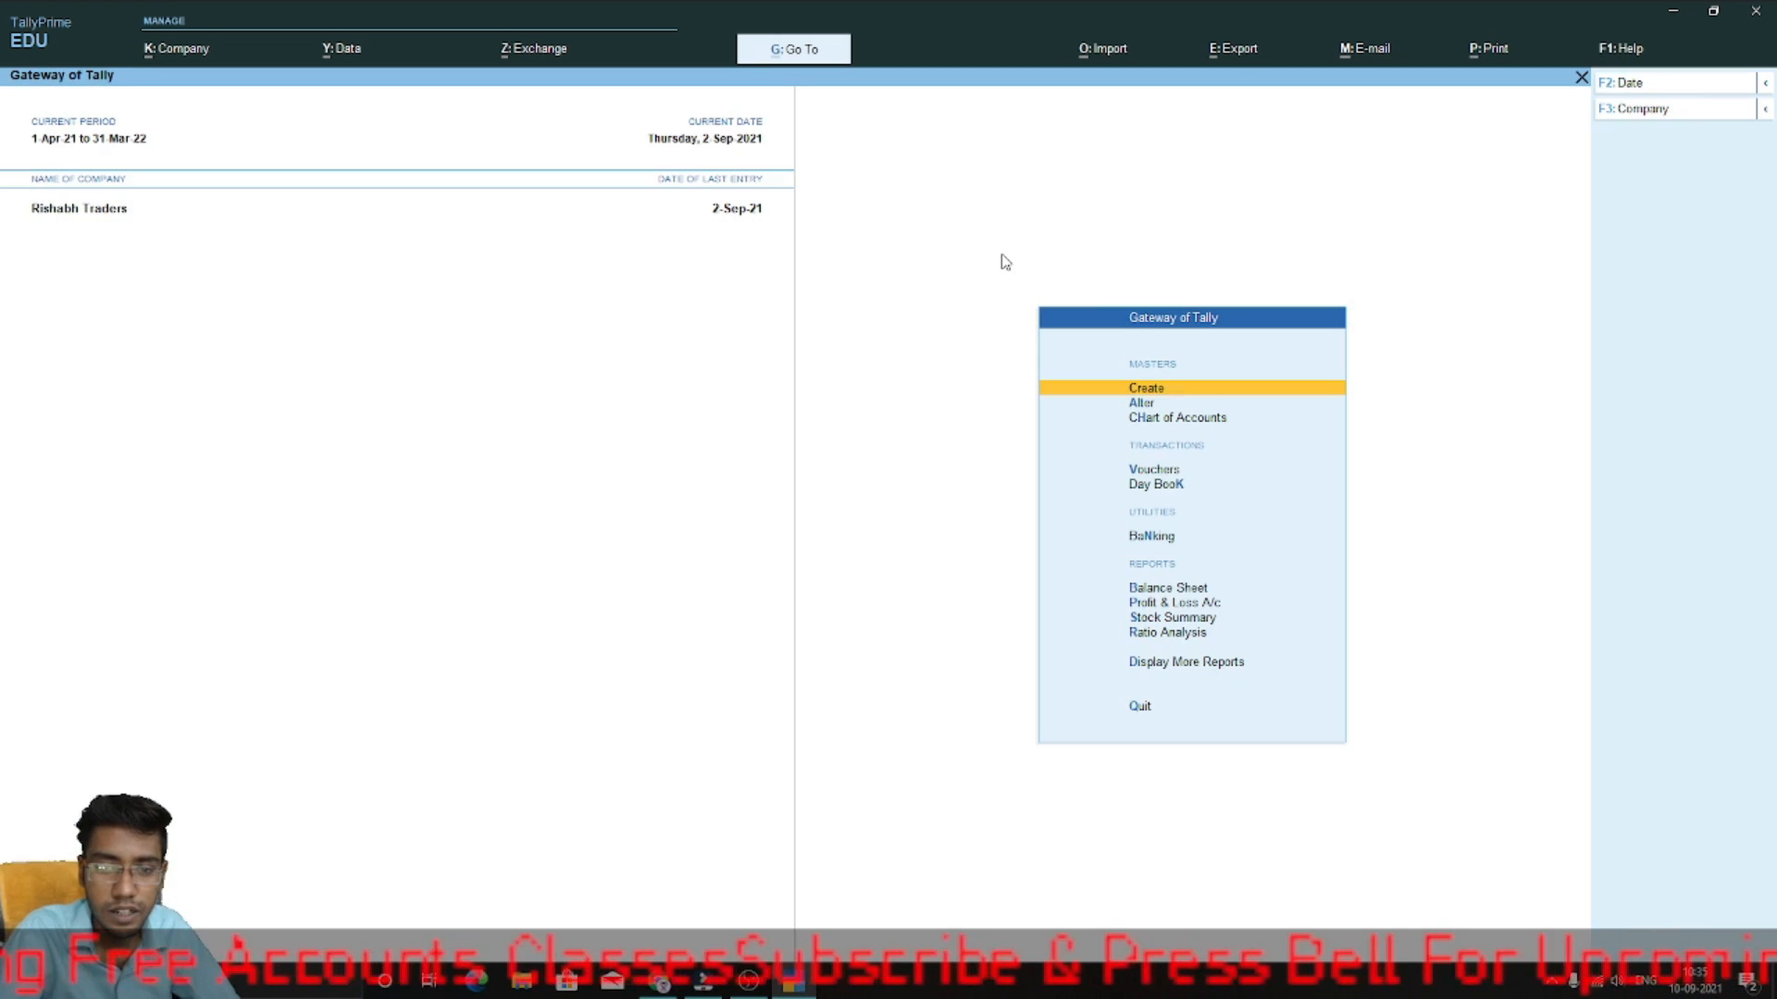
# - Start a payment voucher and debit Raghav Traders with 20,000
pyautogui.press('v')
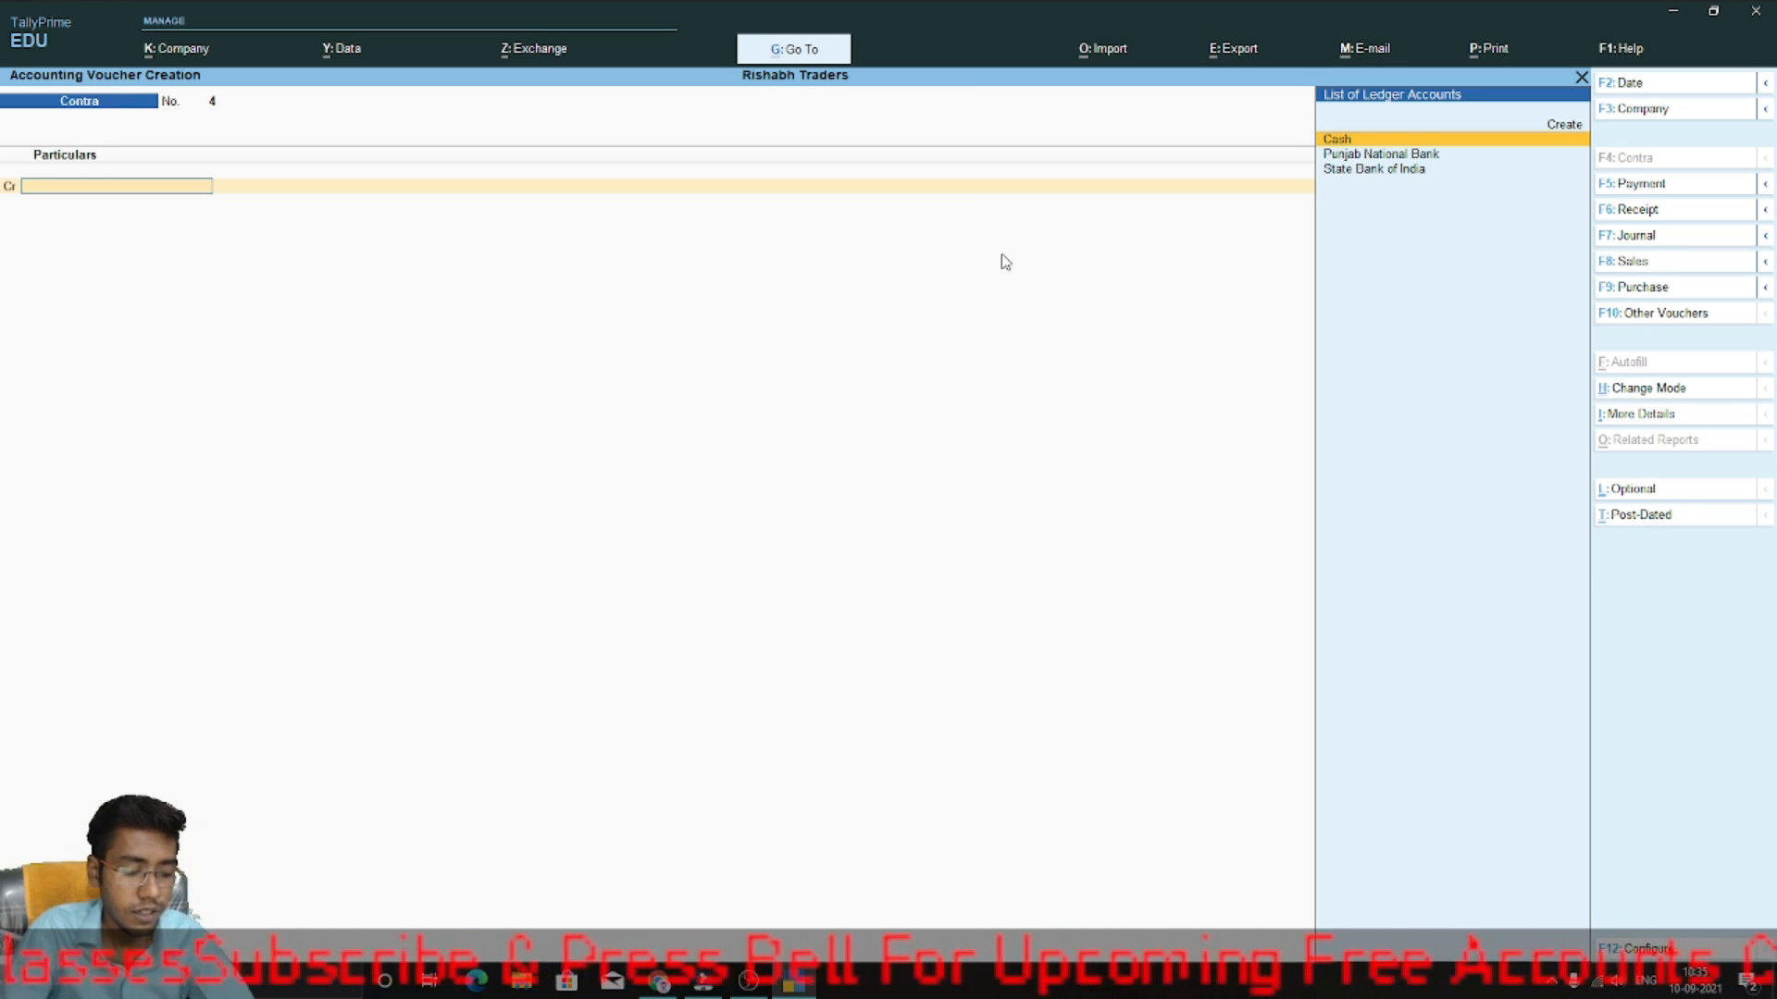
pyautogui.press('F5')
pyautogui.press('Down')
pyautogui.press('Down')
pyautogui.press('Down')
pyautogui.press('Down')
pyautogui.press('Down')
pyautogui.press('Down')
pyautogui.press('Down')
pyautogui.press('Down')
pyautogui.press('Down')
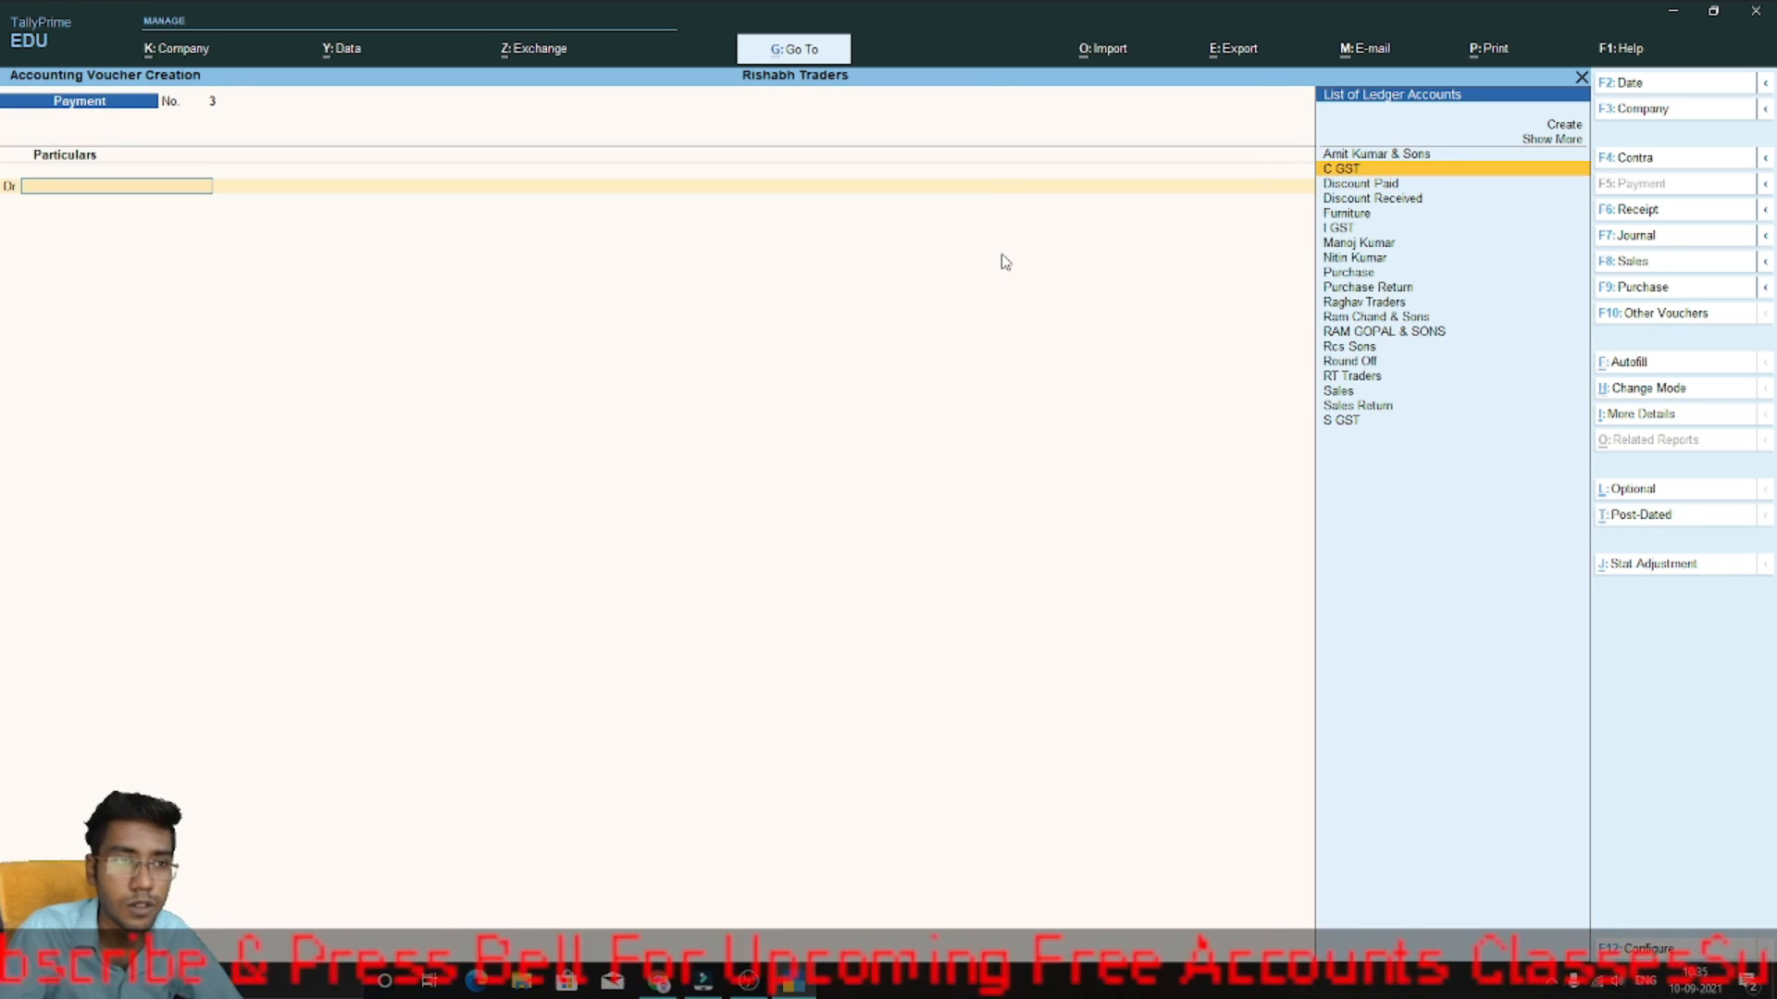
pyautogui.press('Down')
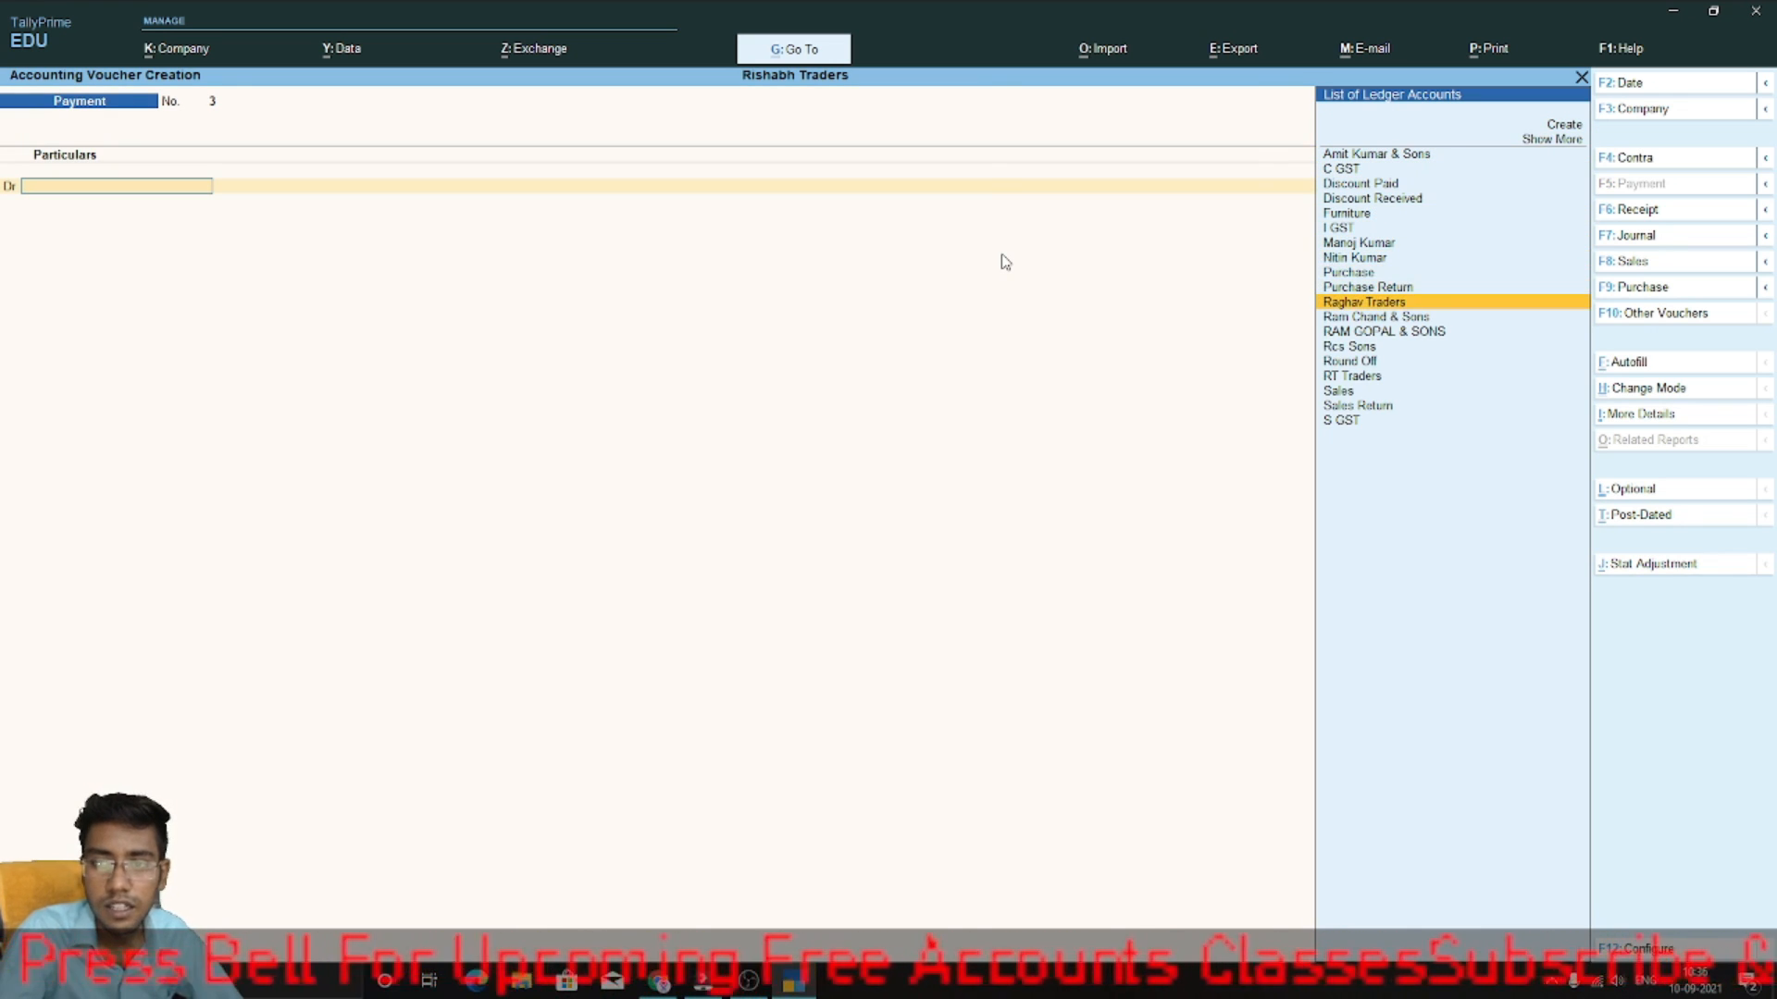
pyautogui.press('Return')
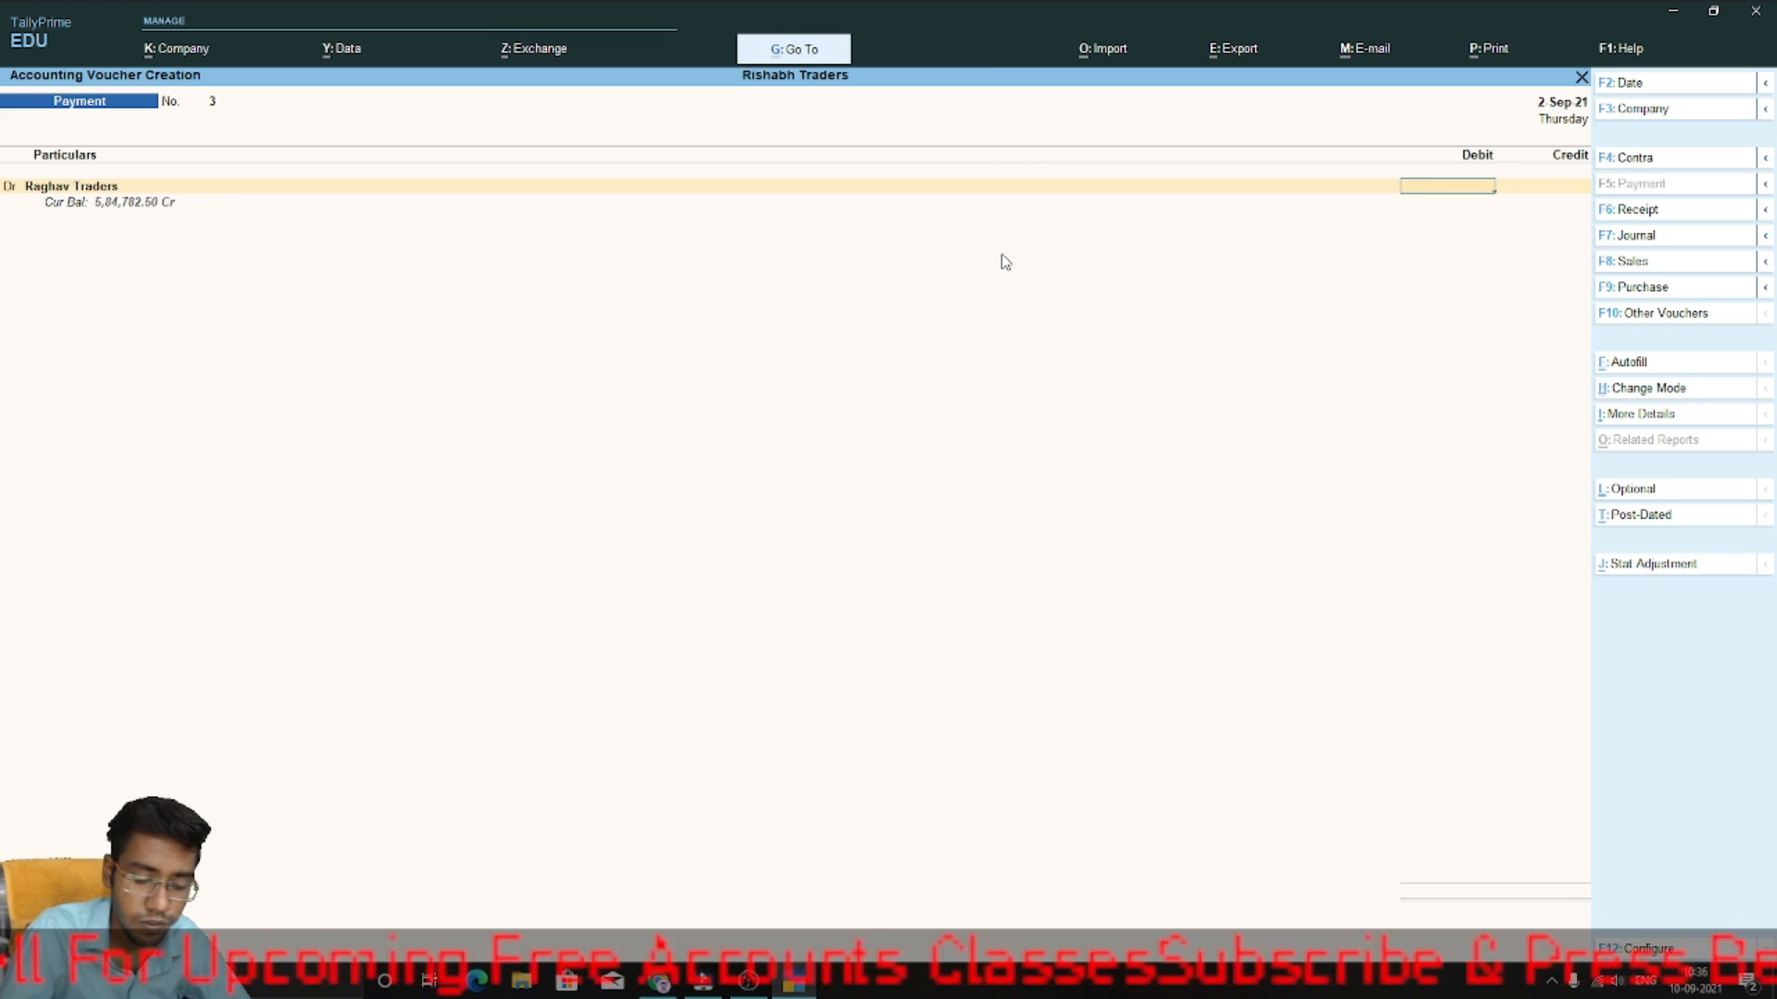
pyautogui.write('20000')
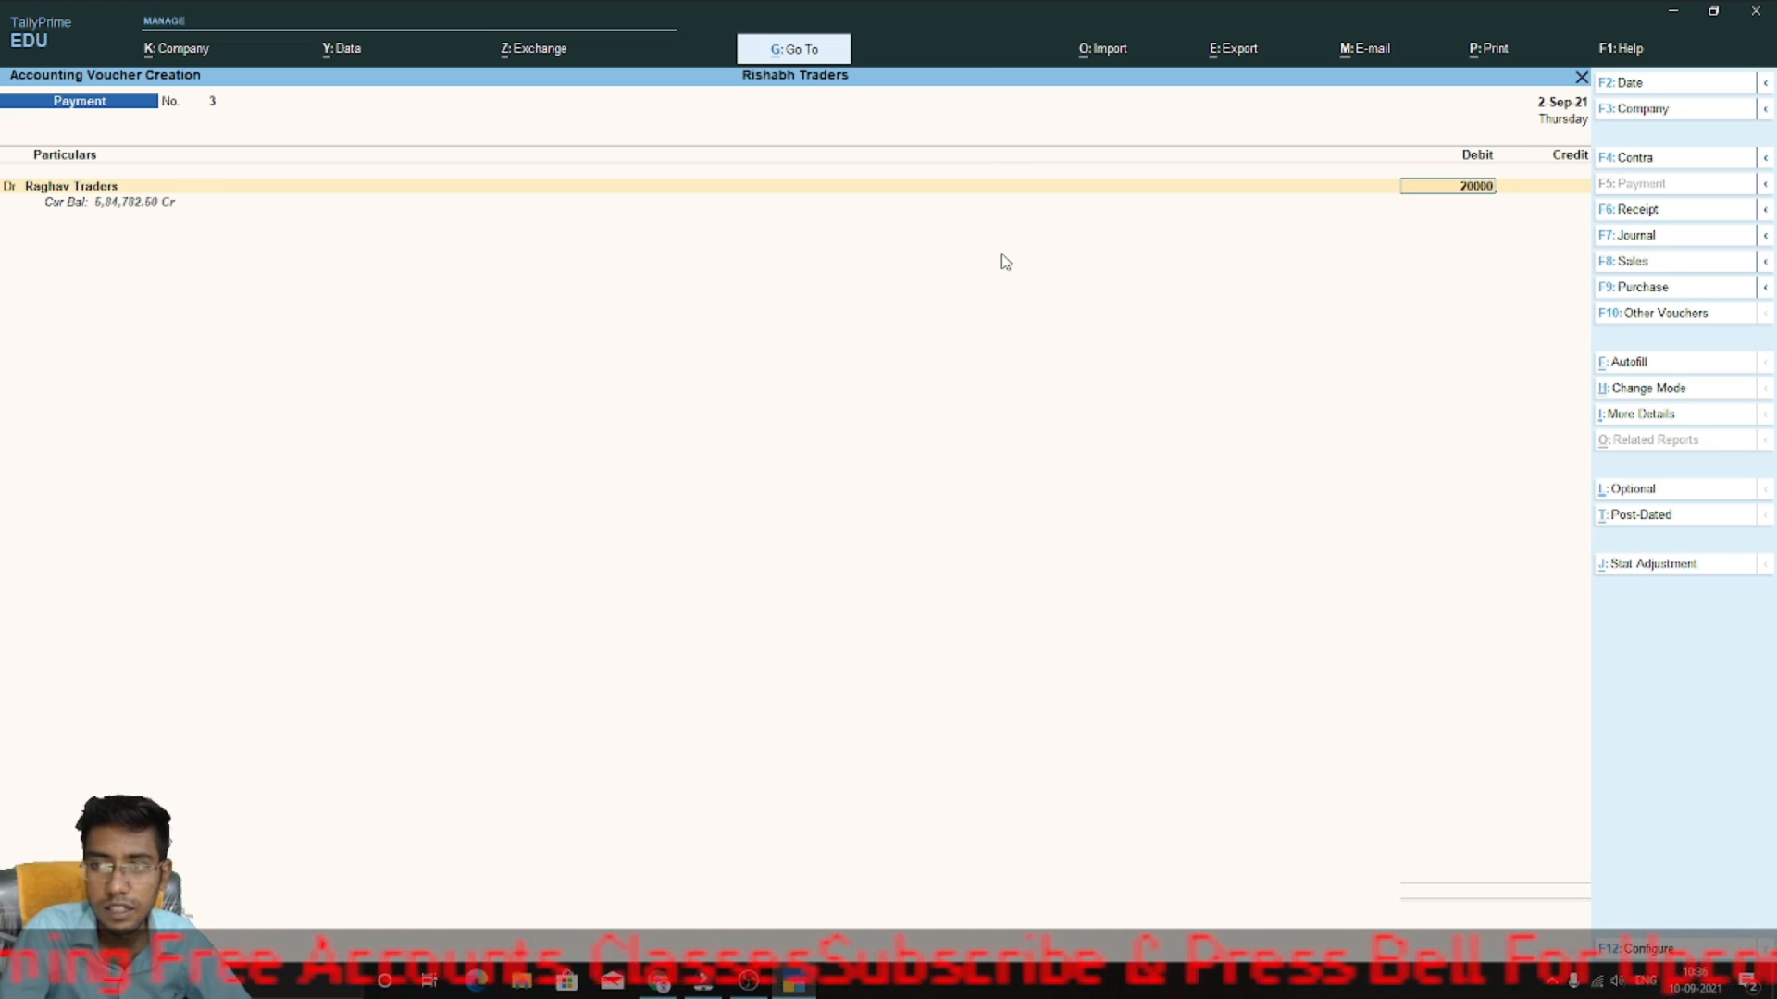
pyautogui.press('Return')
# - Allocate the full 20,000 against Raghav Traders' pending bill 105 as an Agst Ref
pyautogui.press('Return')
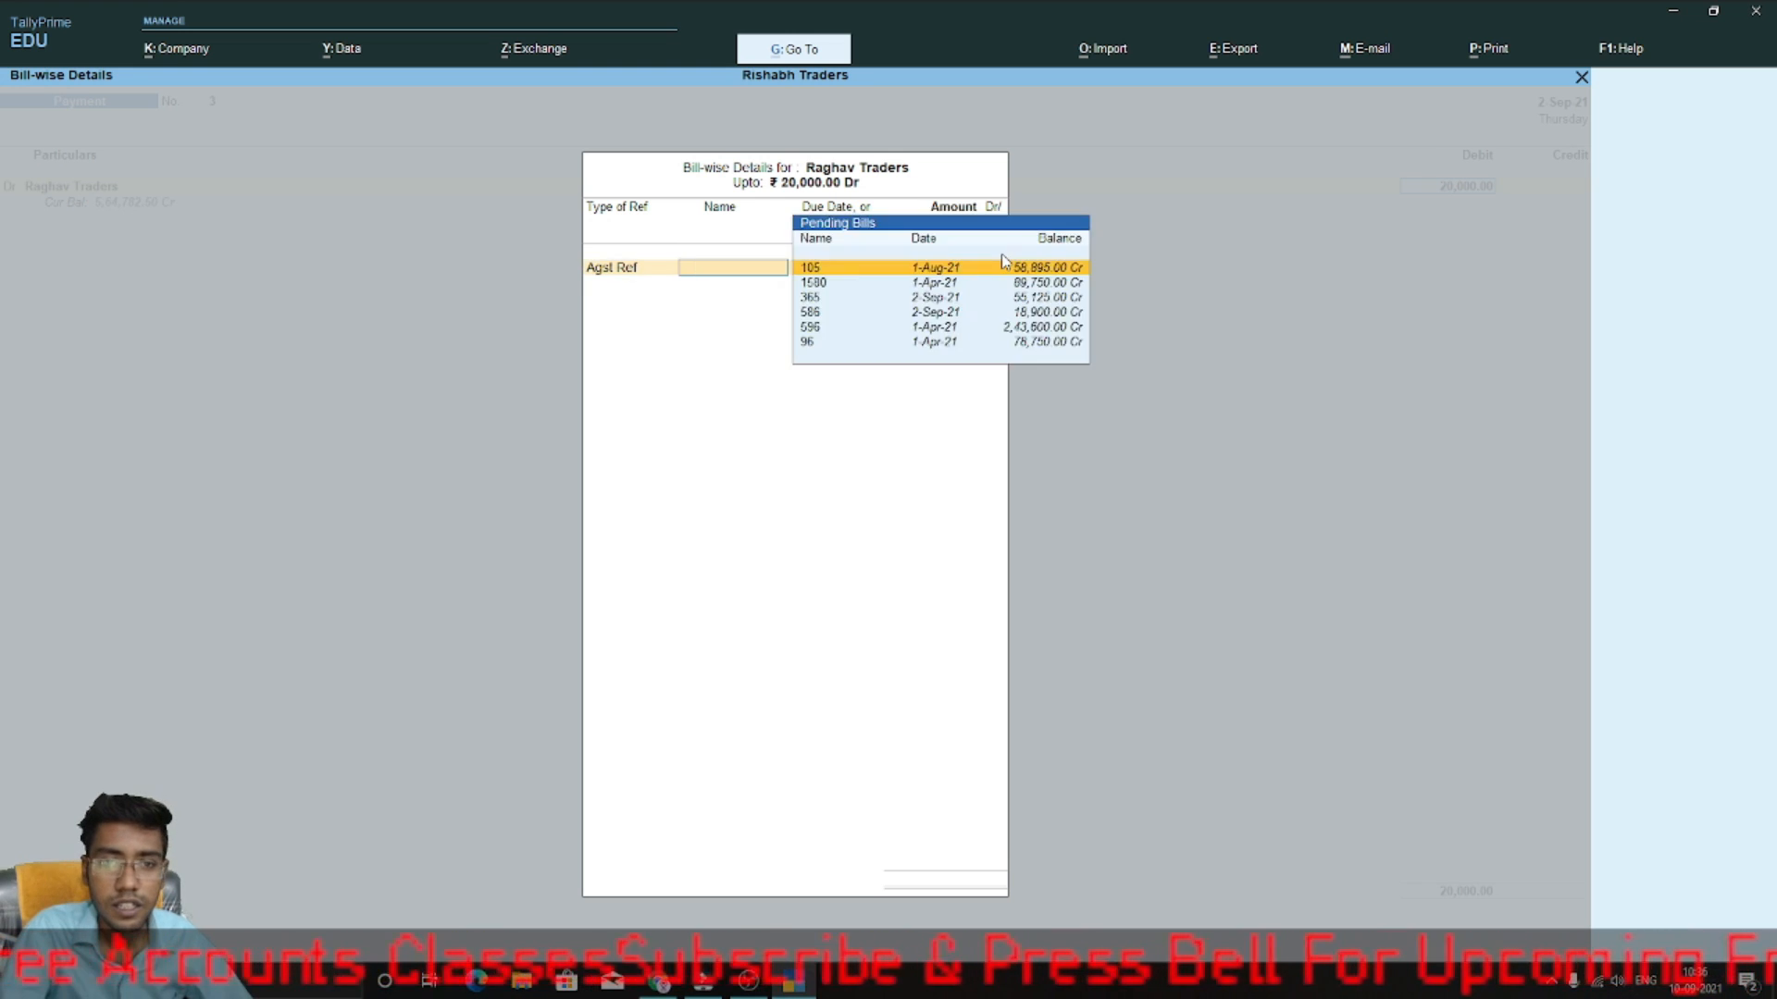
pyautogui.press('Return')
pyautogui.press('Return')
pyautogui.press('Return')
pyautogui.press('Return')
pyautogui.press('Return')
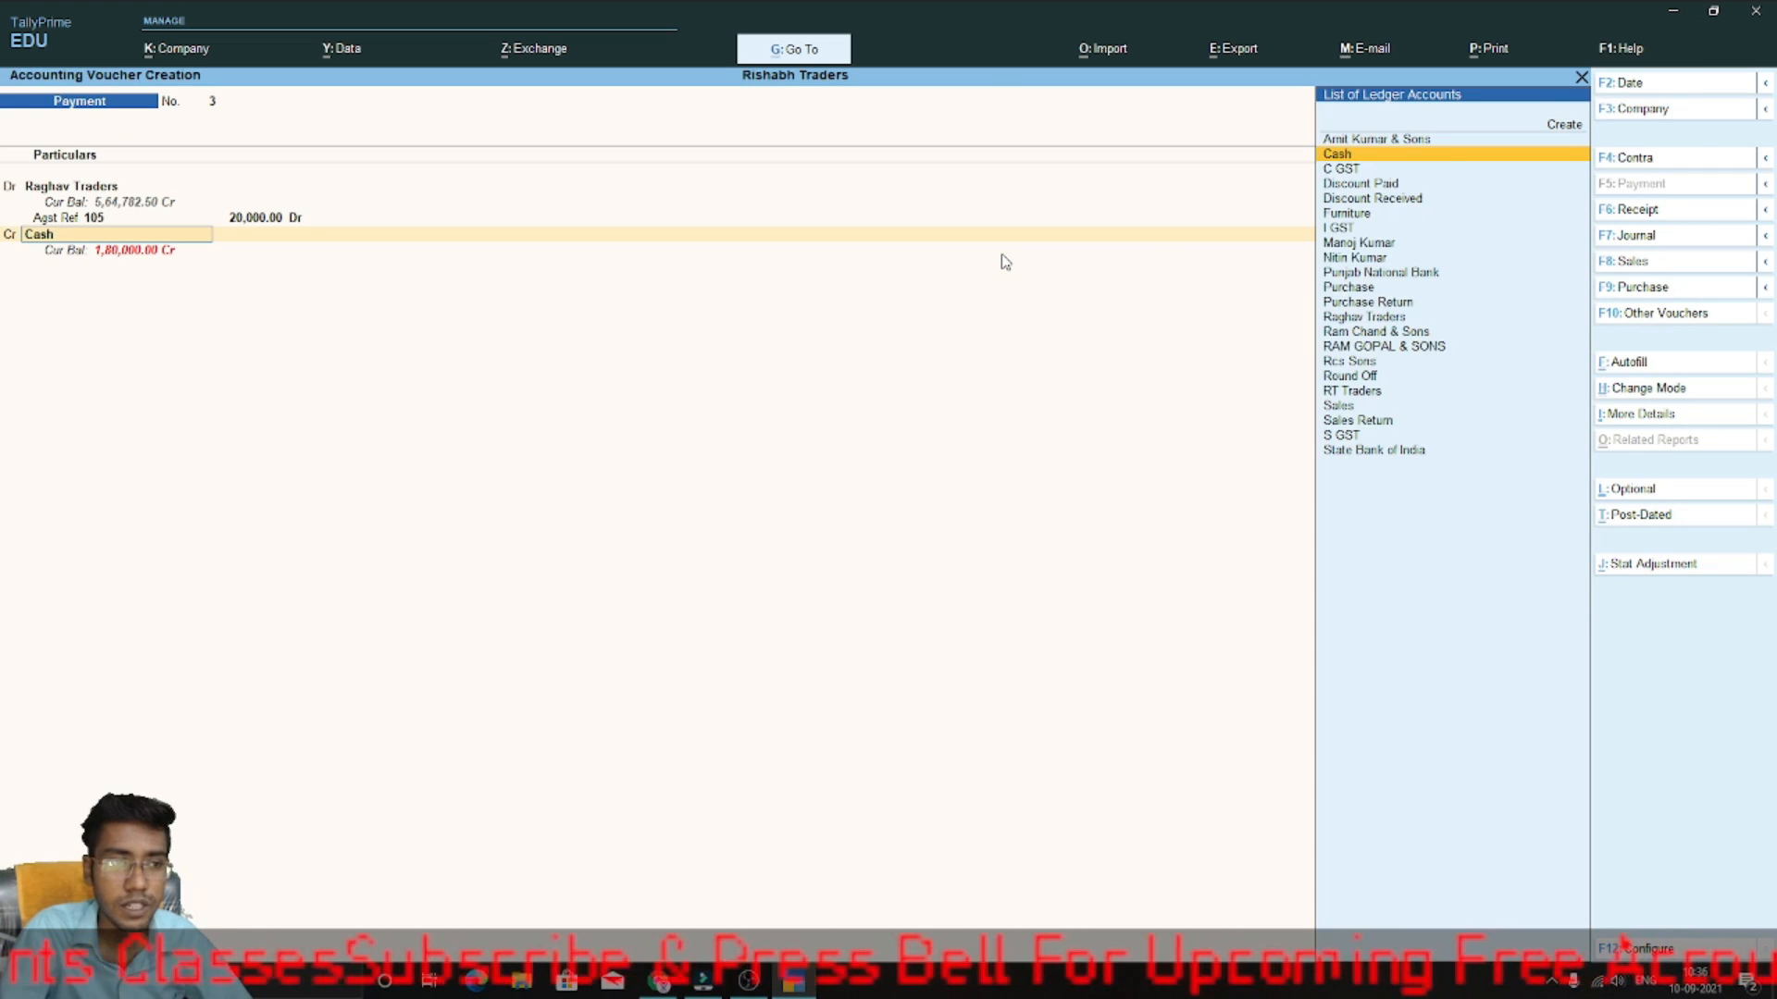
# - Credit Punjab National Bank with 20,000 and open its bank allocations
pyautogui.write('Pun')
pyautogui.press('Return')
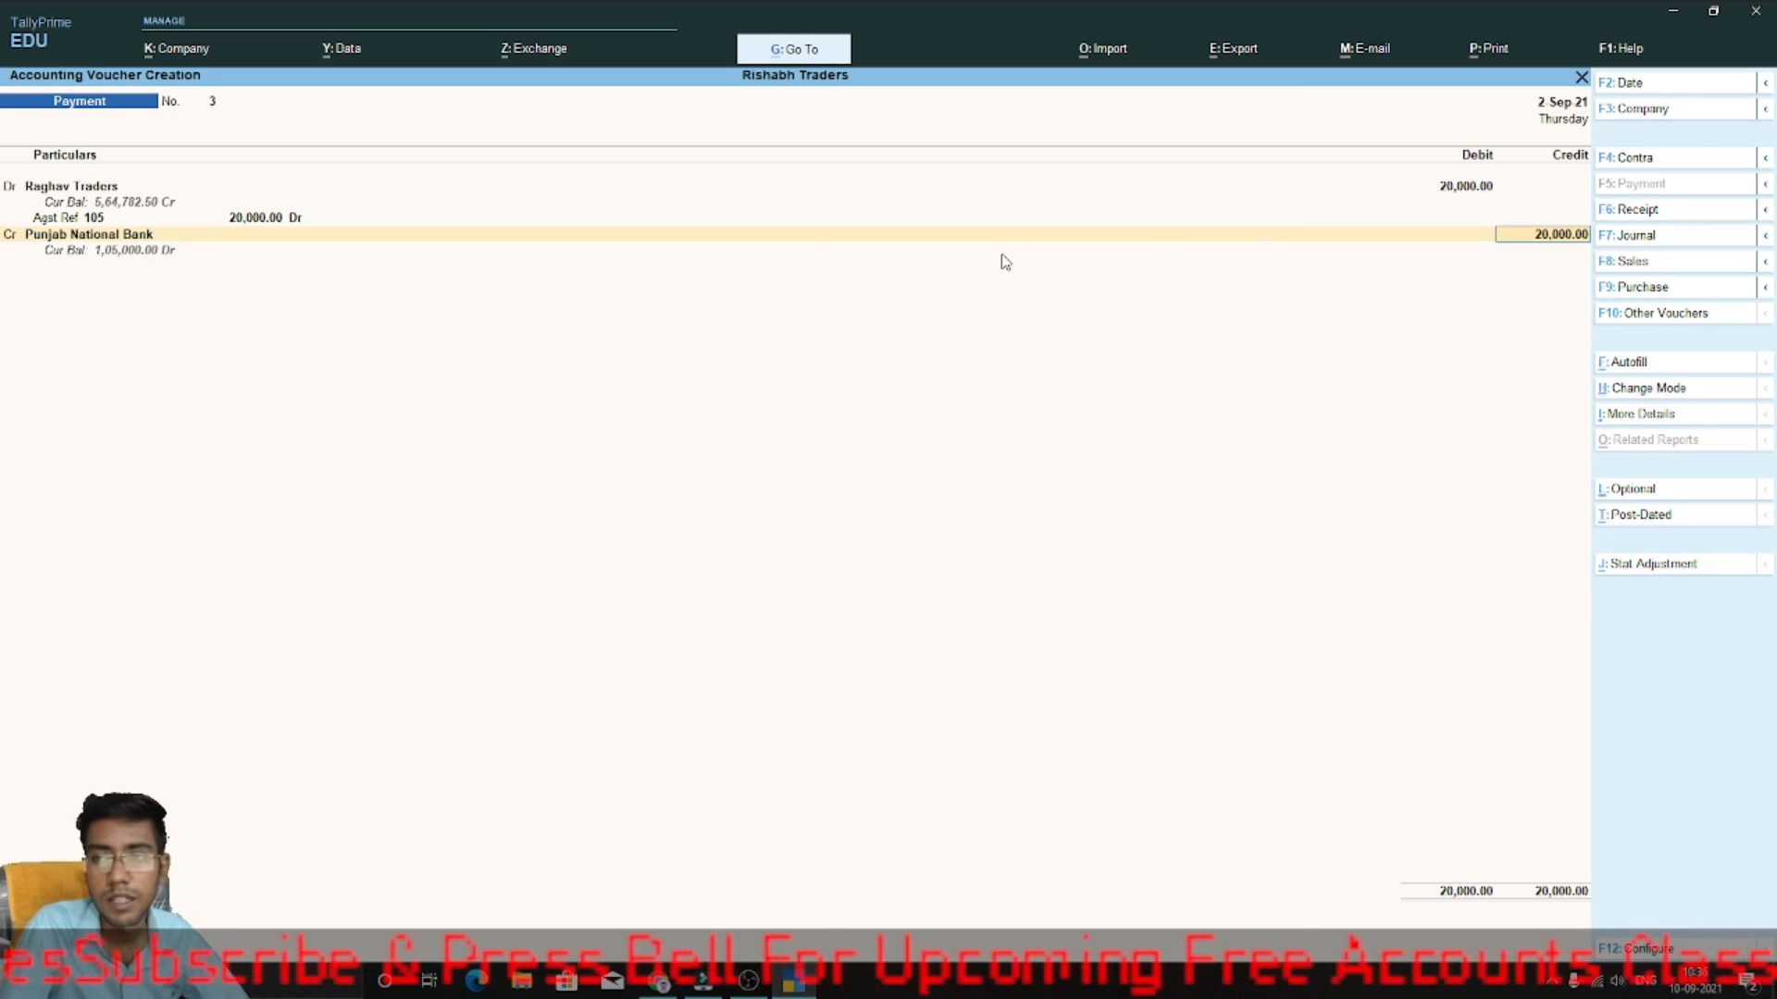
pyautogui.press('Return')
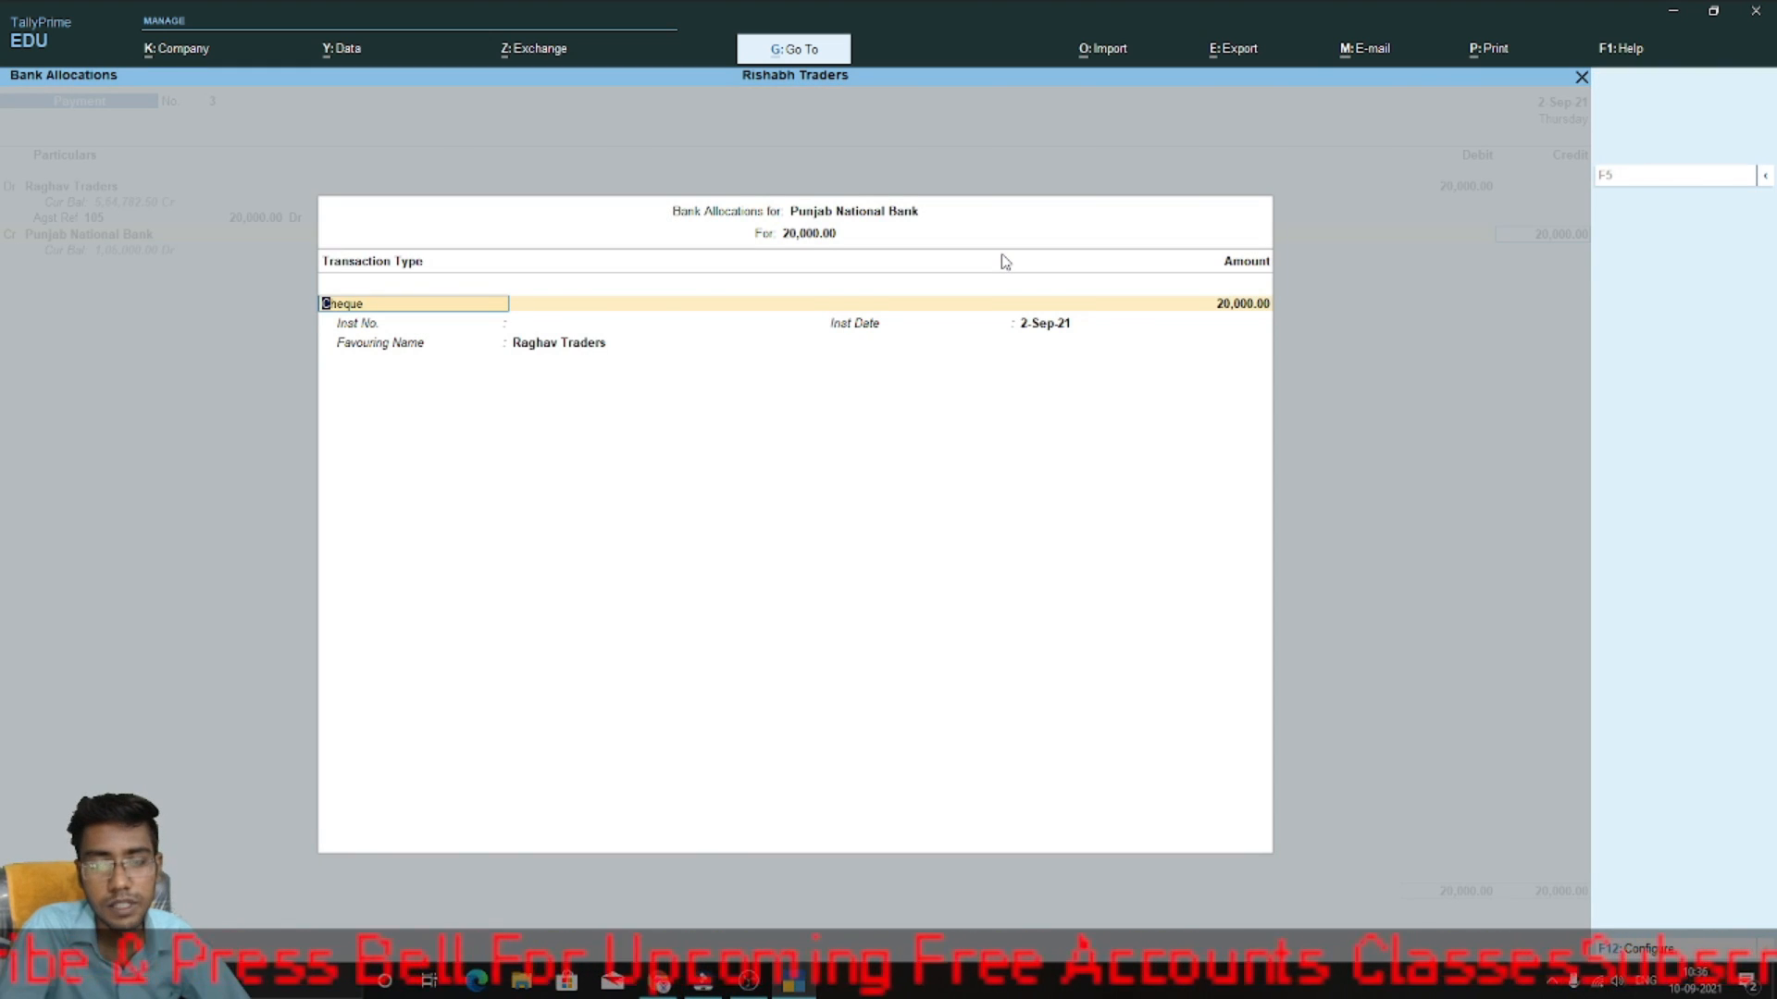
# - Expand the full list of transaction types for the bank allocation and go through the available options
pyautogui.press('Return')
pyautogui.press('BackSpace')
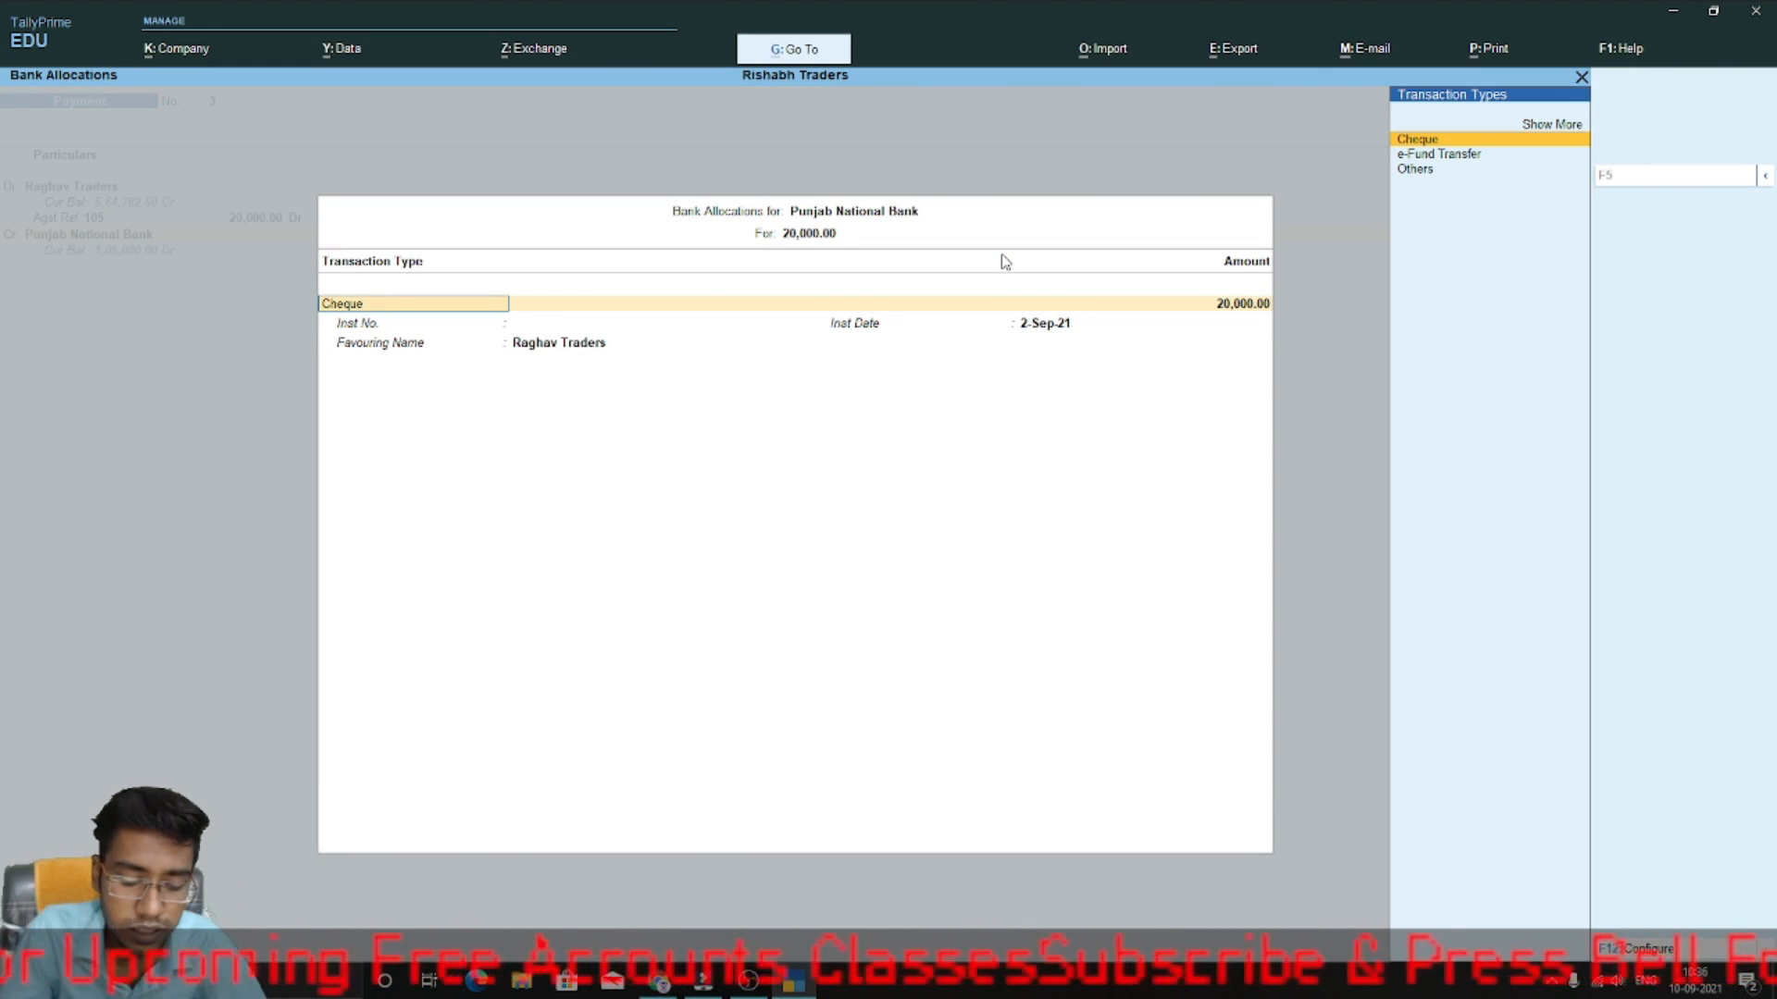
pyautogui.press('Up')
pyautogui.press('Return')
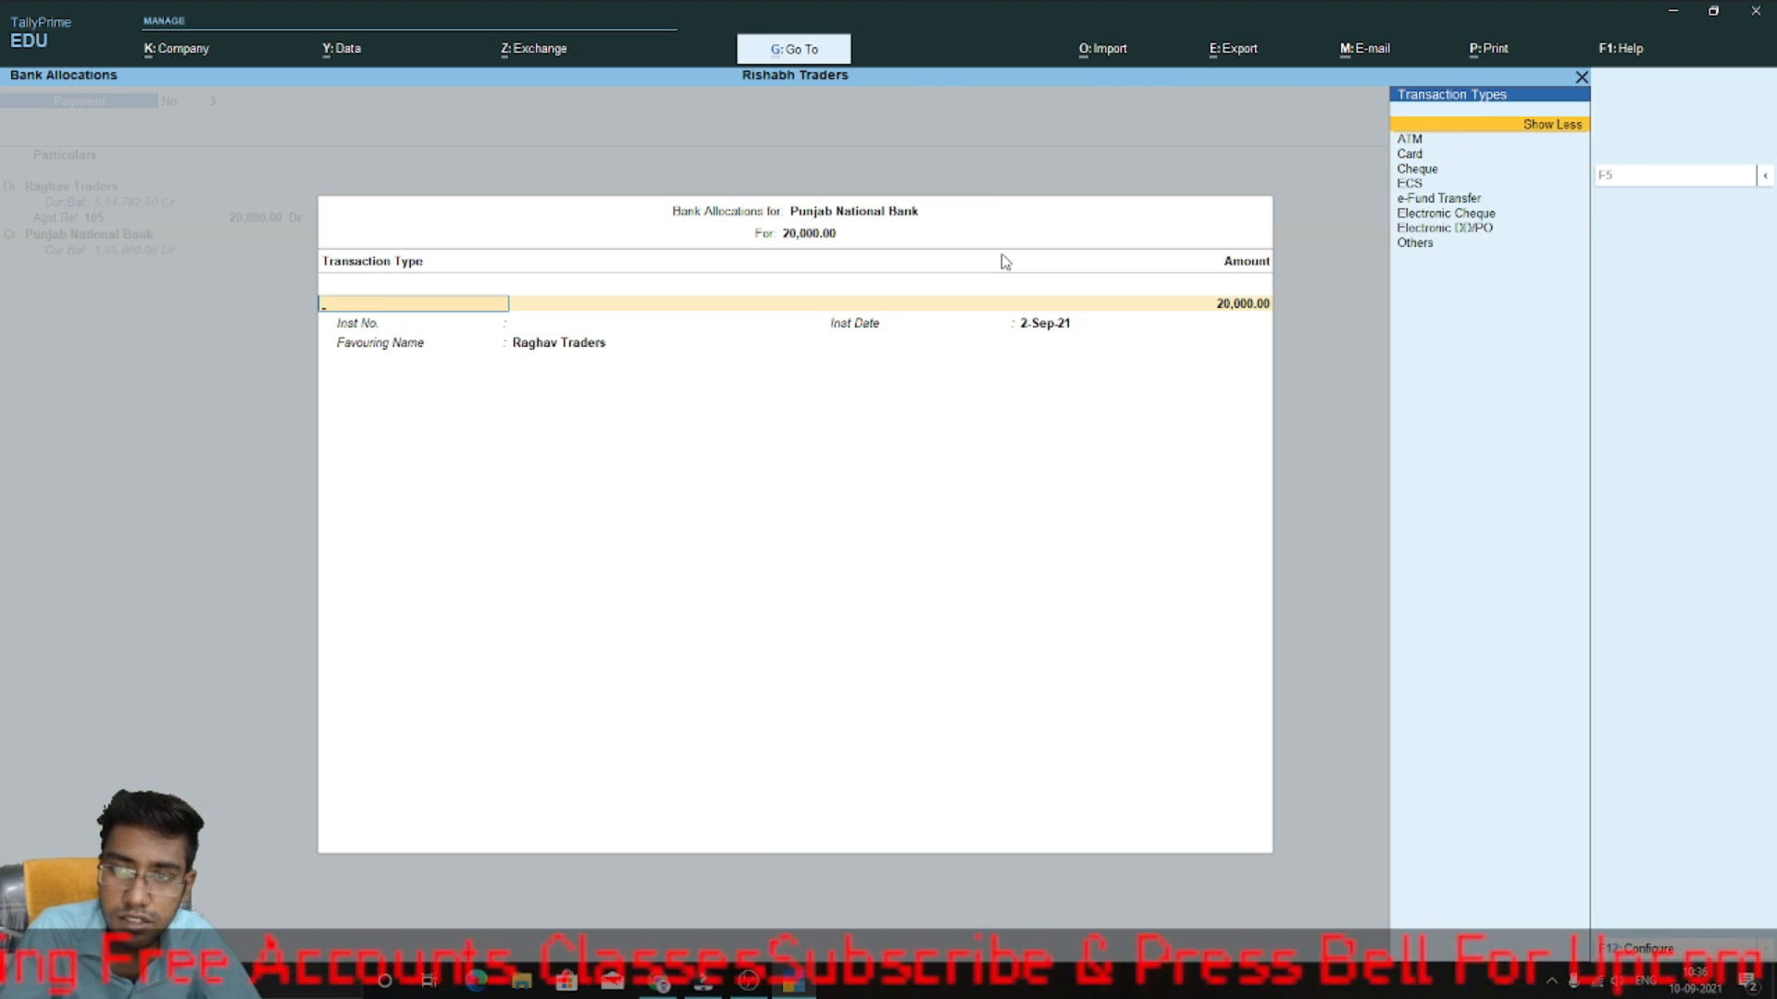
pyautogui.press('Down')
pyautogui.press('Down')
pyautogui.press('Down')
pyautogui.press('Down')
pyautogui.press('Down')
pyautogui.press('Down')
pyautogui.press('Down')
pyautogui.press('Down')
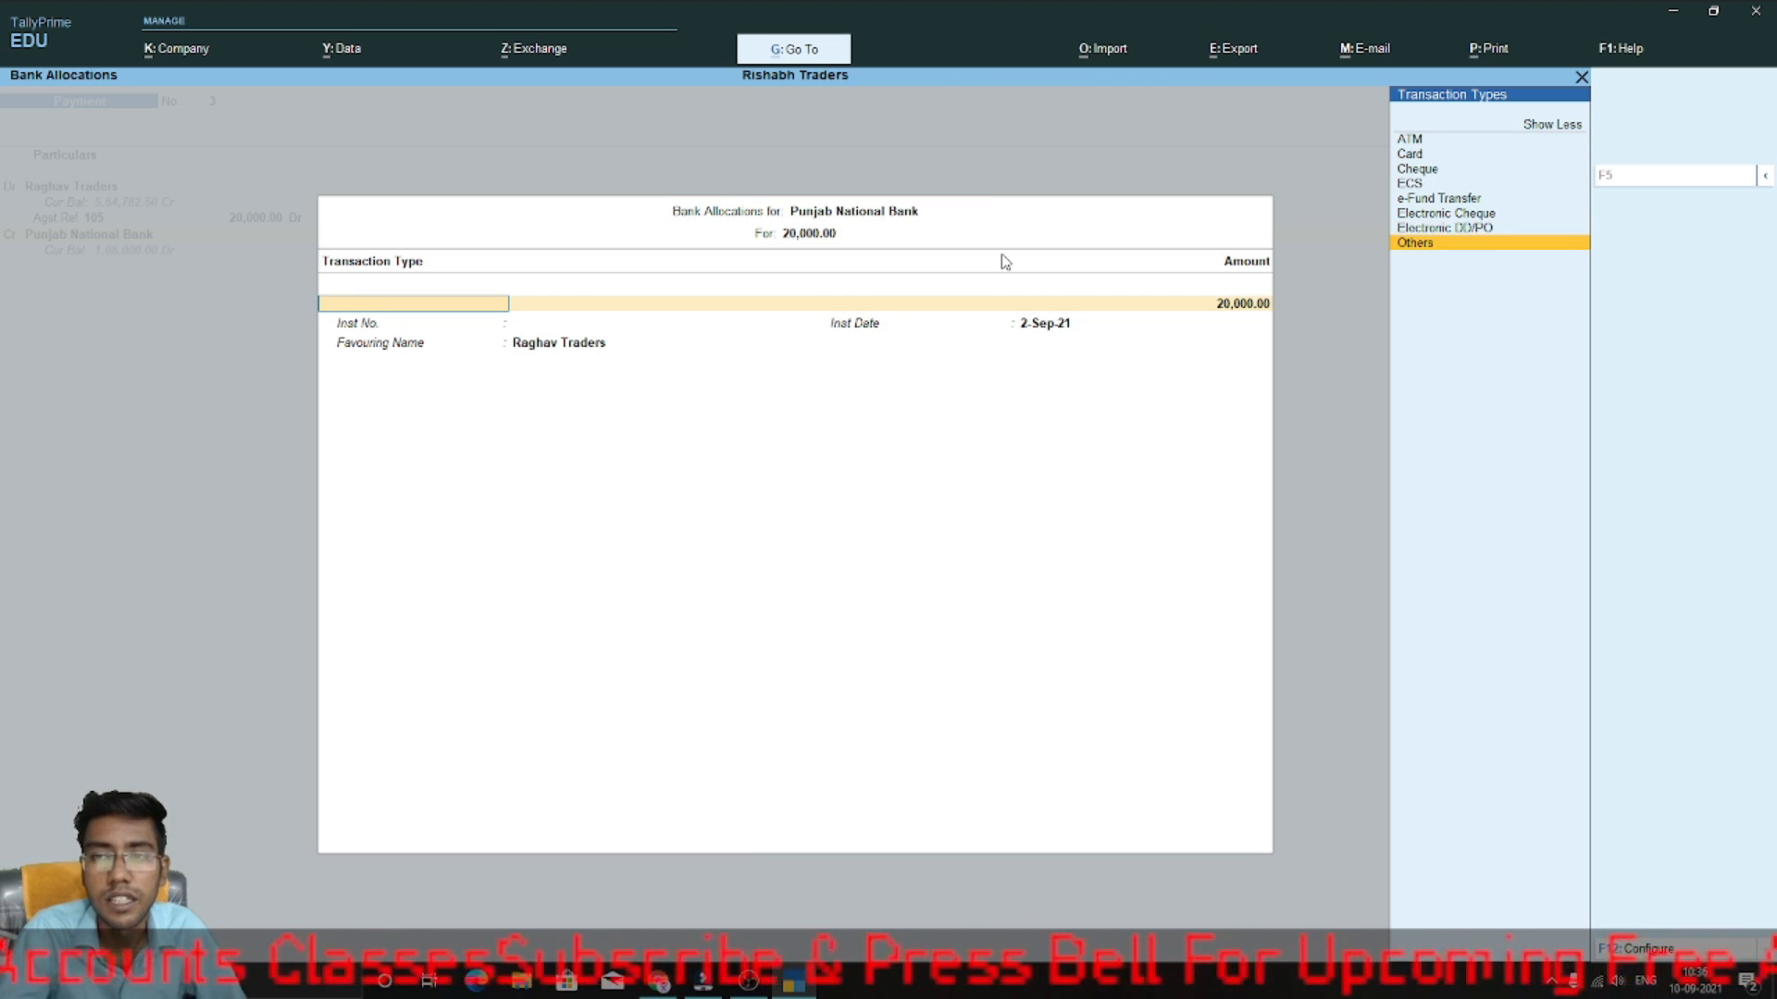
pyautogui.press('Up')
pyautogui.press('Up')
pyautogui.press('Up')
pyautogui.press('Up')
pyautogui.press('Up')
pyautogui.press('Up')
pyautogui.press('Up')
pyautogui.press('Up')
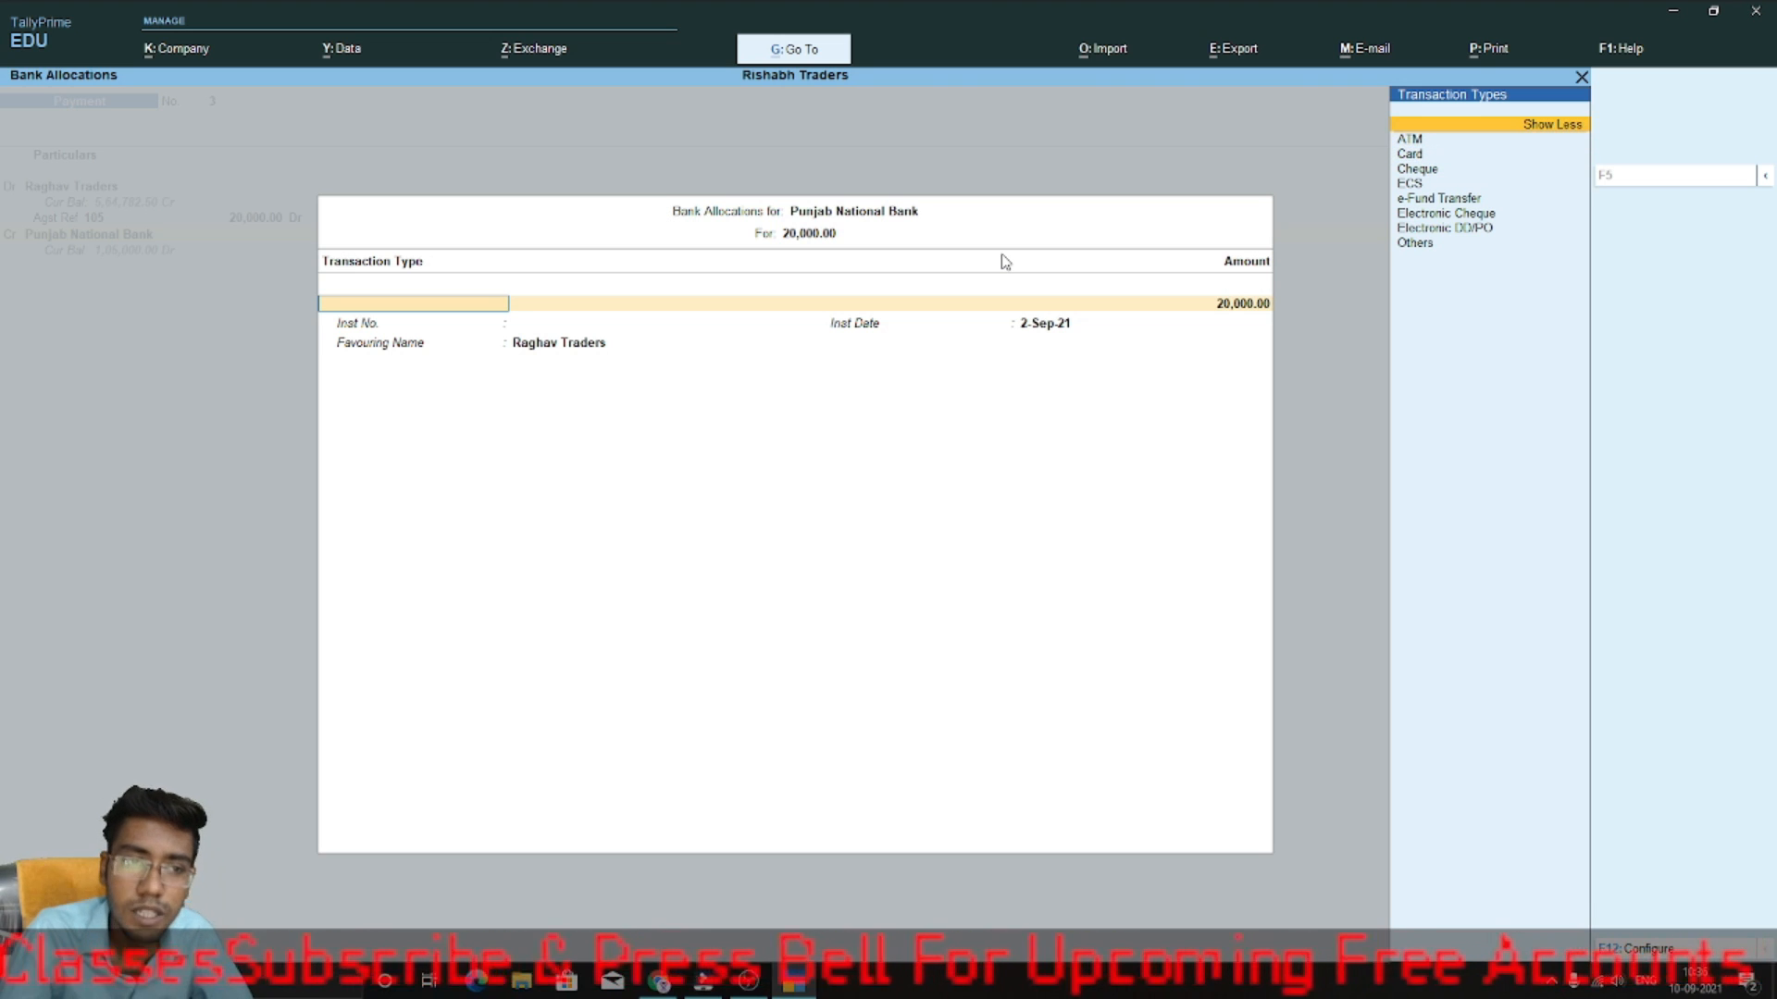
# - Set the bank allocation's transaction type to e-Fund Transfer with NEFT as the transfer mode
pyautogui.press('Down')
pyautogui.press('Down')
pyautogui.press('Down')
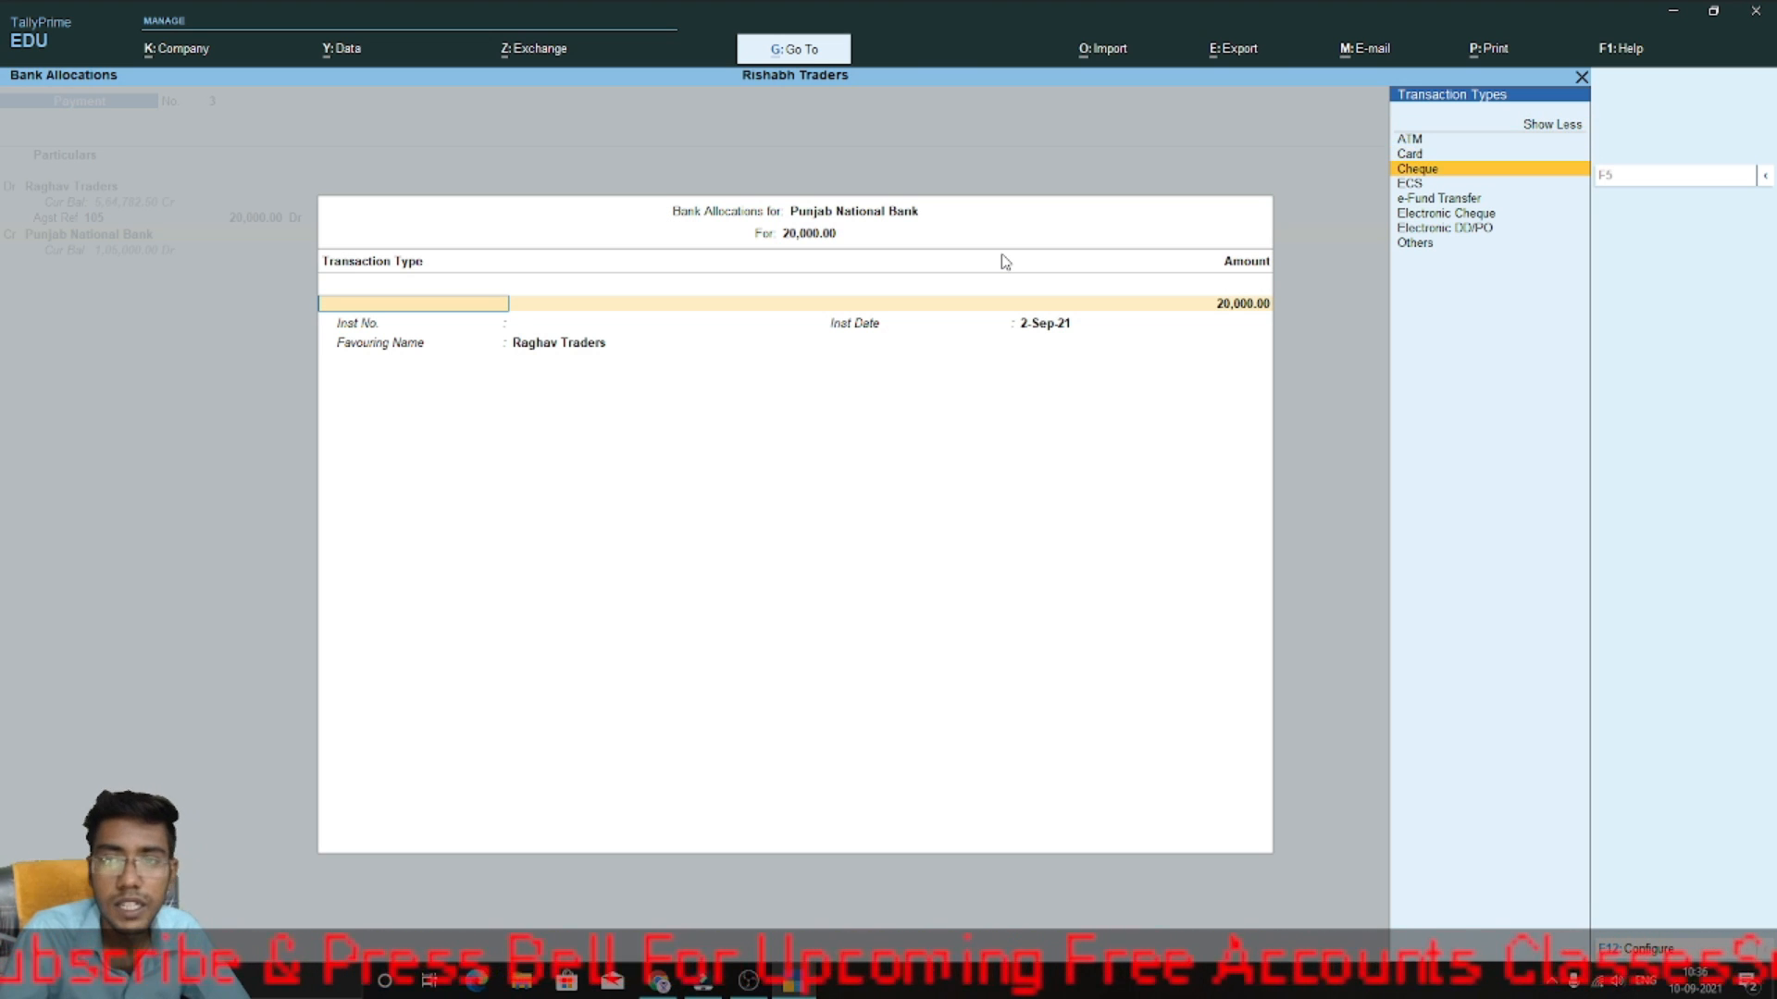
pyautogui.press('Down')
pyautogui.press('Down')
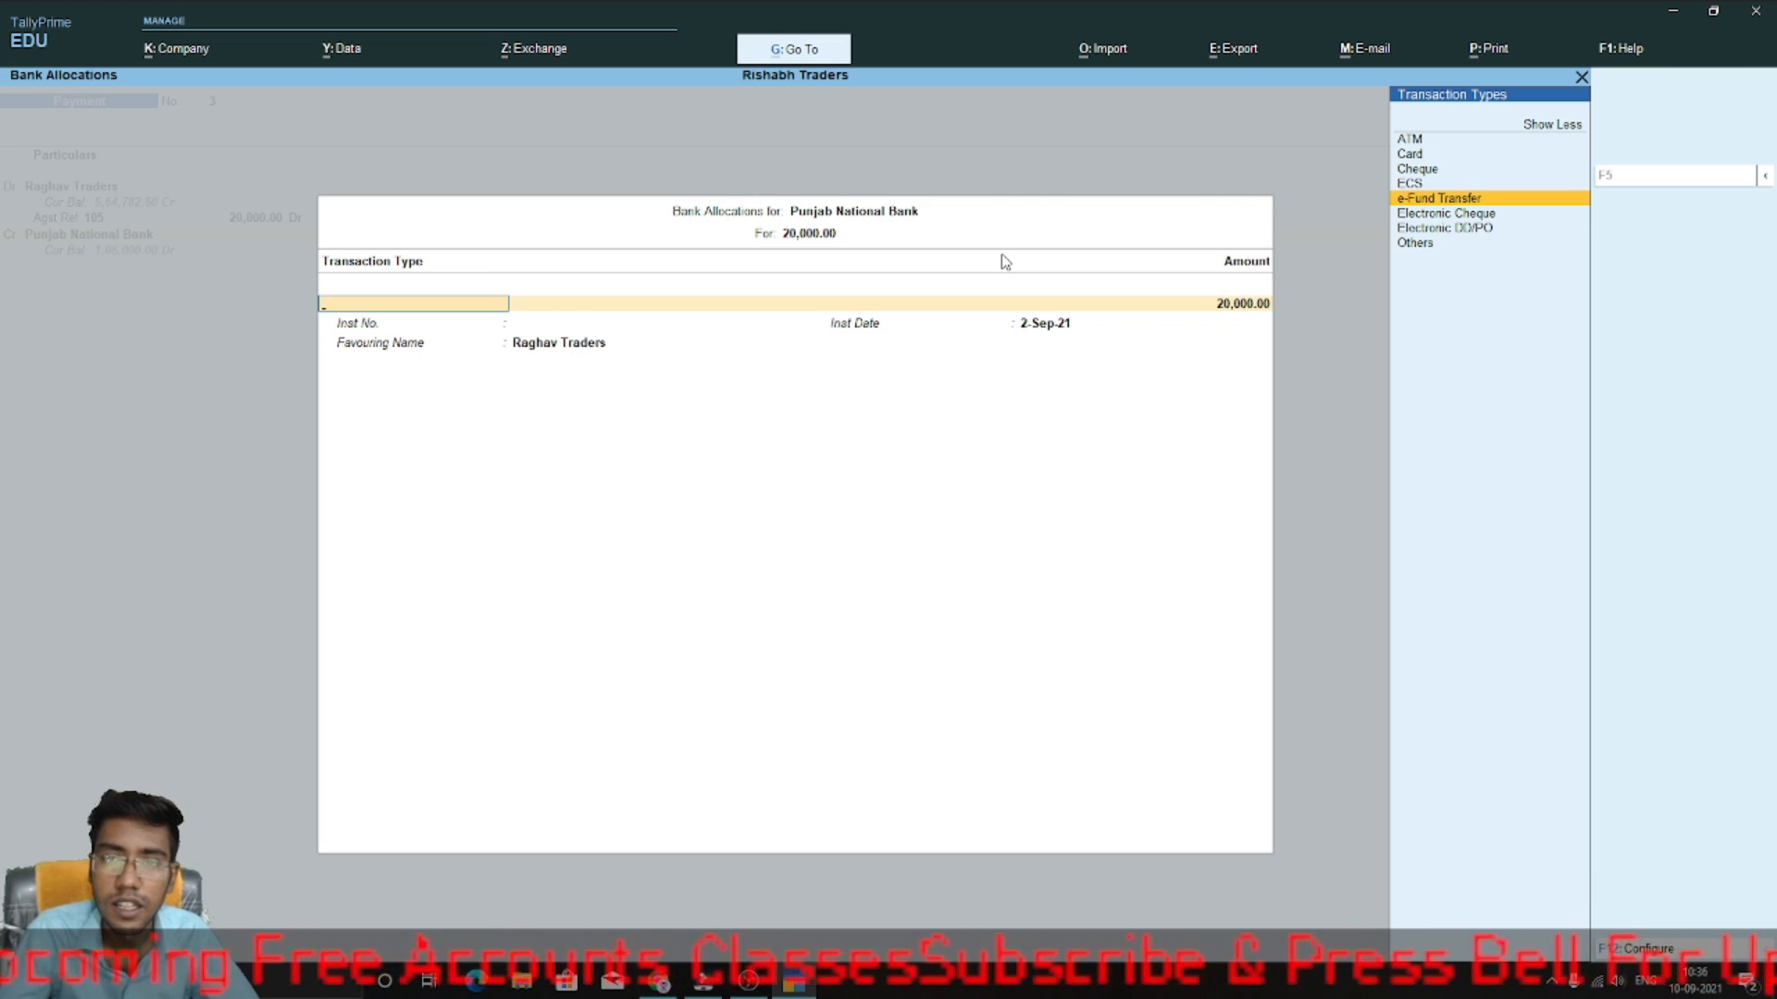
pyautogui.press('Return')
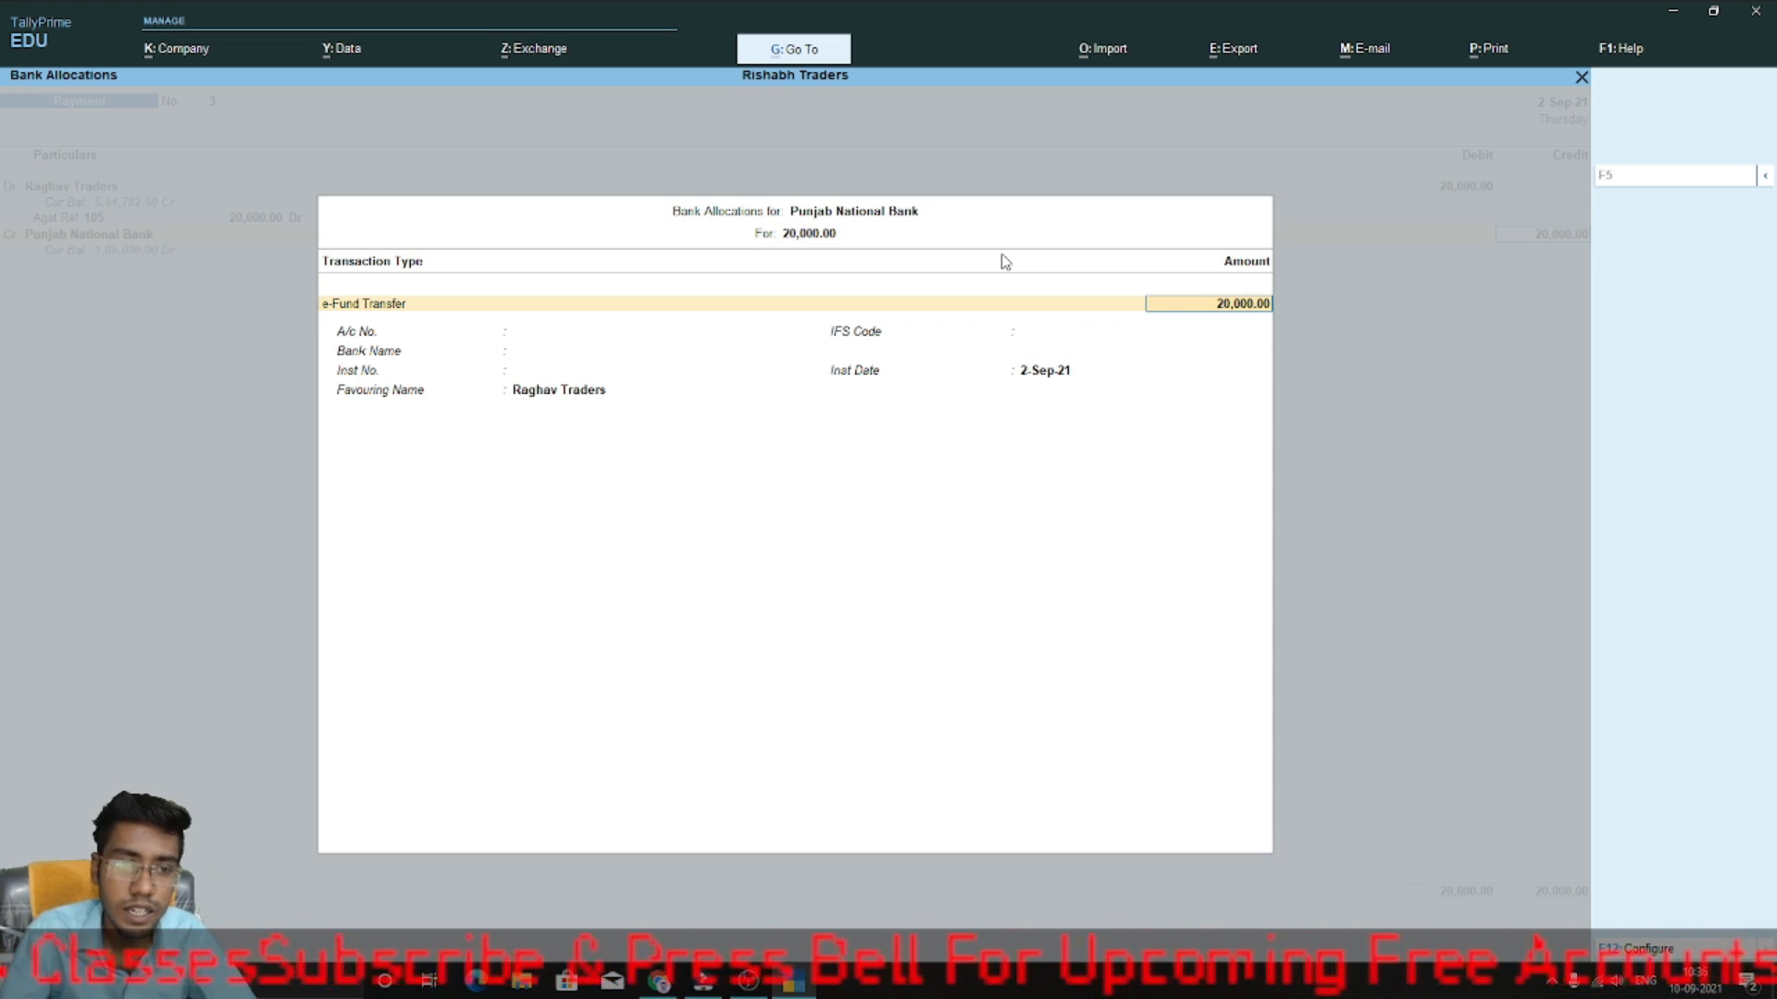
# - Leave the account number, IFS code, bank name and instrument number empty, and save the payment voucher without a narration
pyautogui.press('Return')
pyautogui.press('Return')
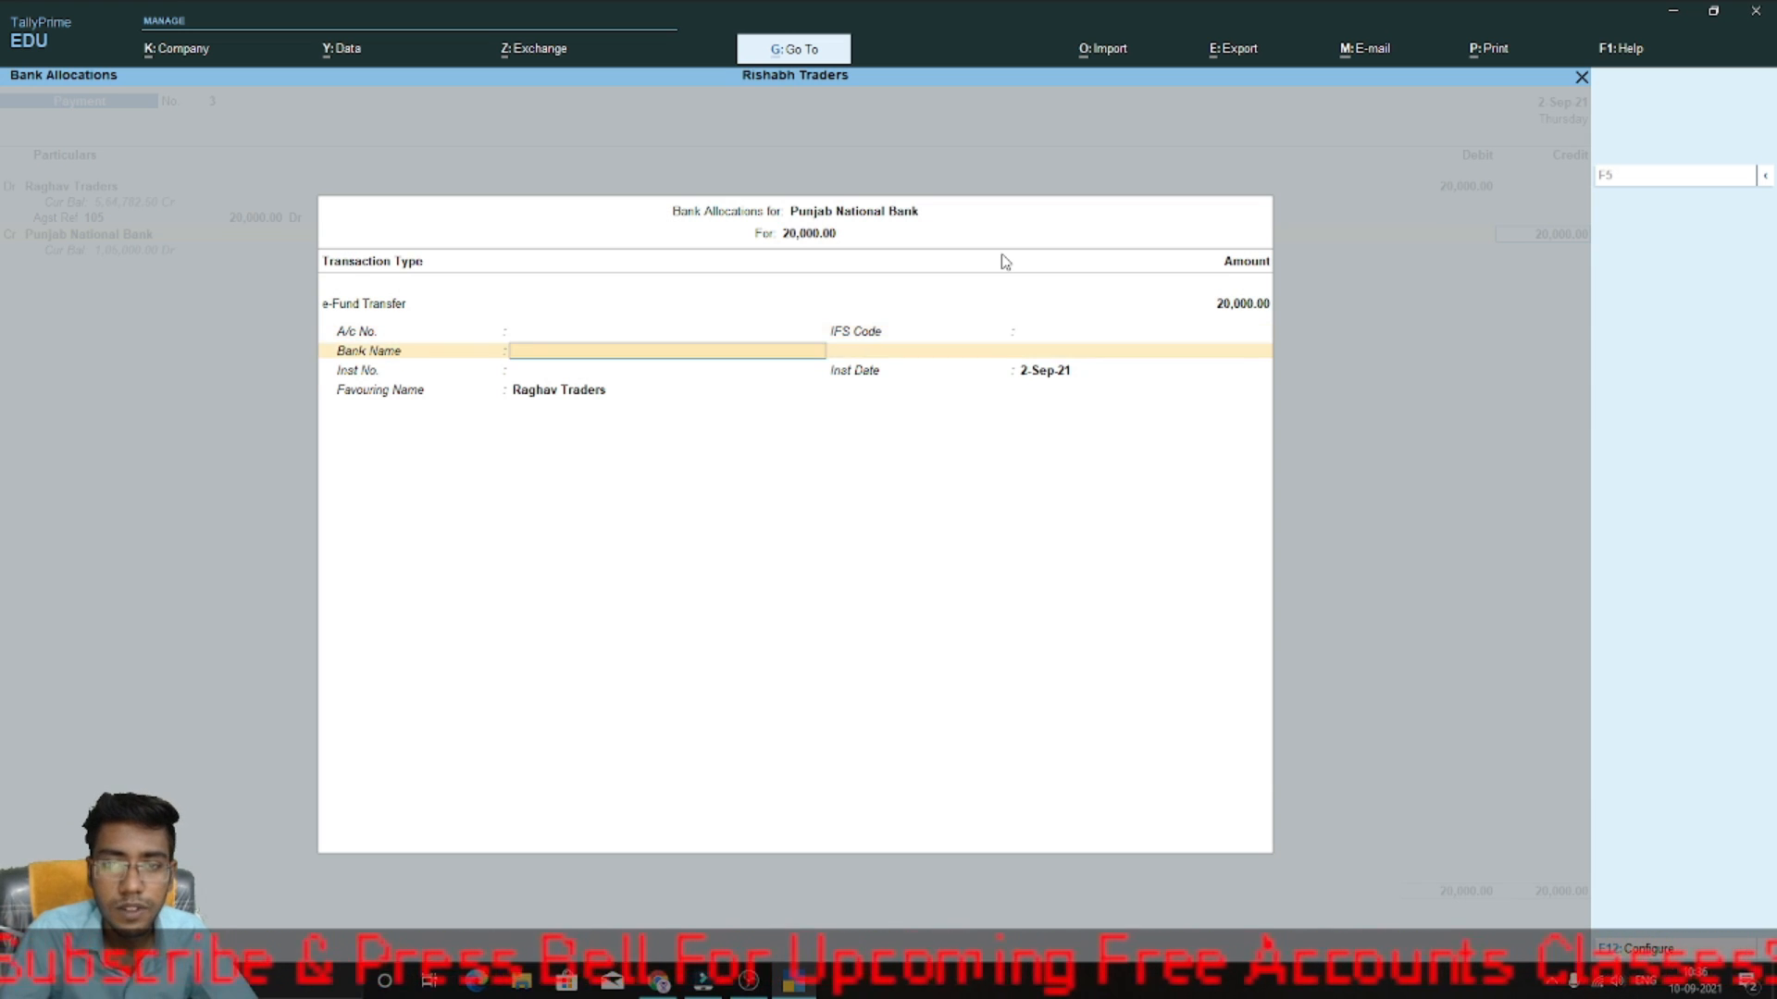
pyautogui.press('Return')
pyautogui.press('Return')
pyautogui.press('Return')
pyautogui.press('Return')
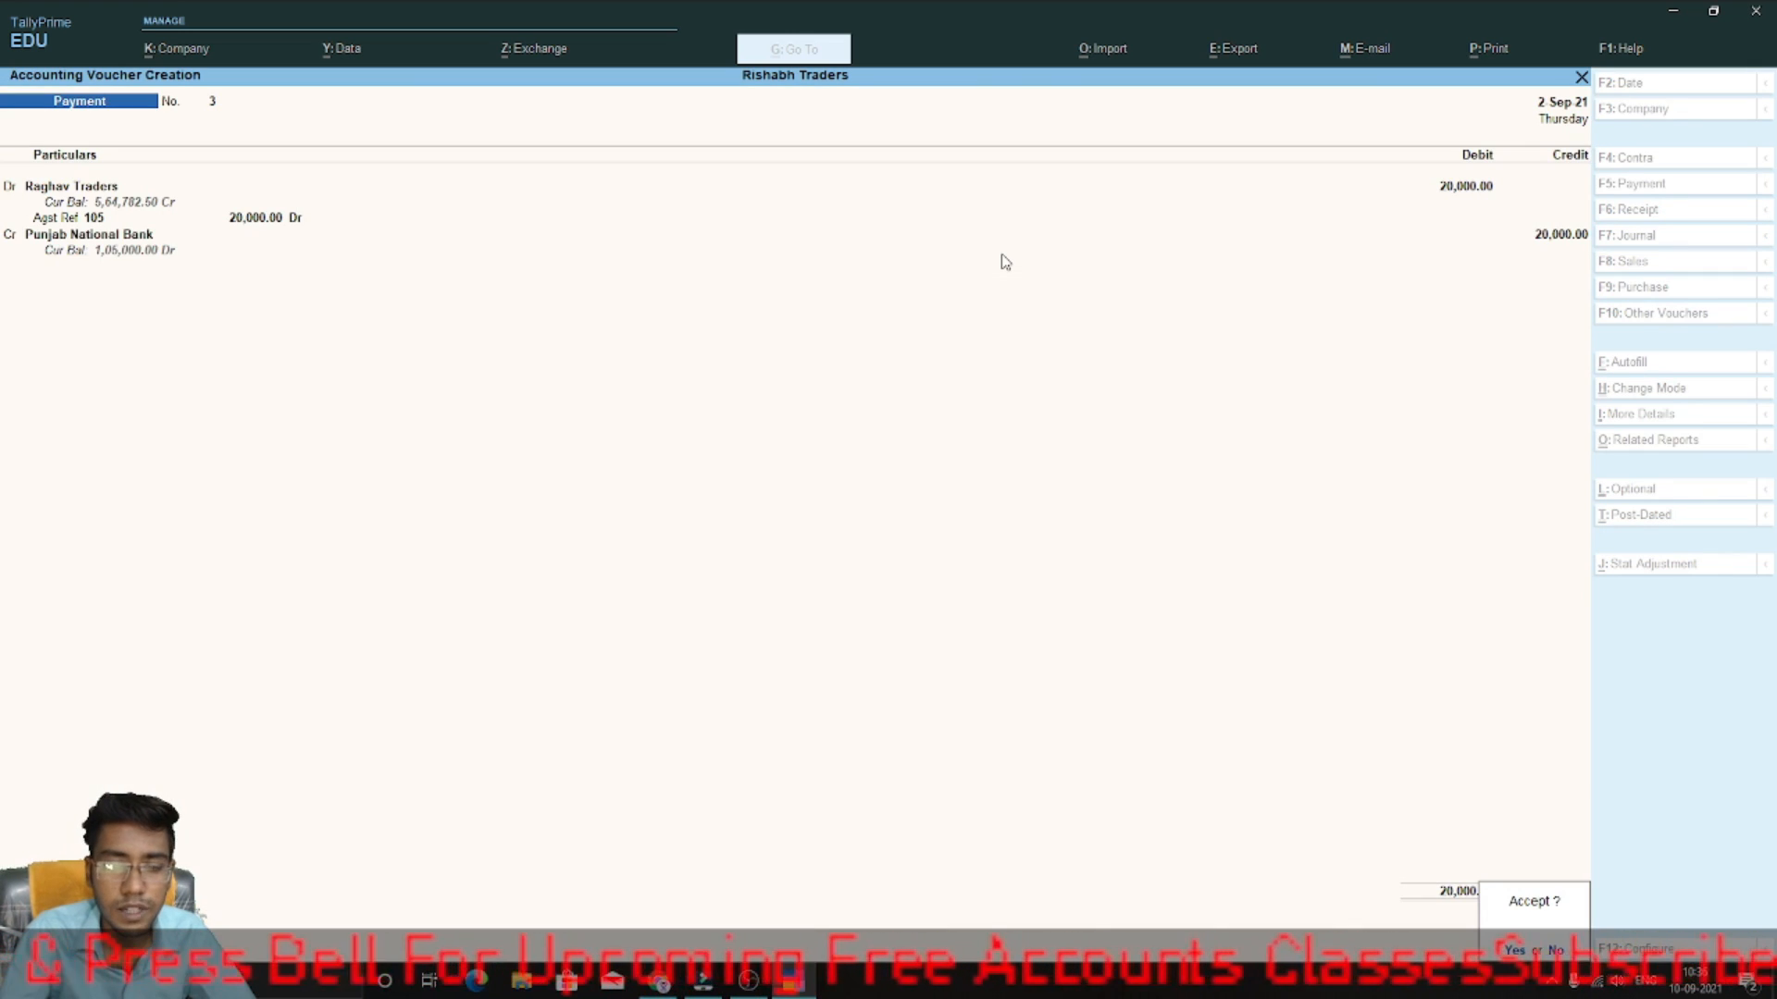
pyautogui.press('Return')
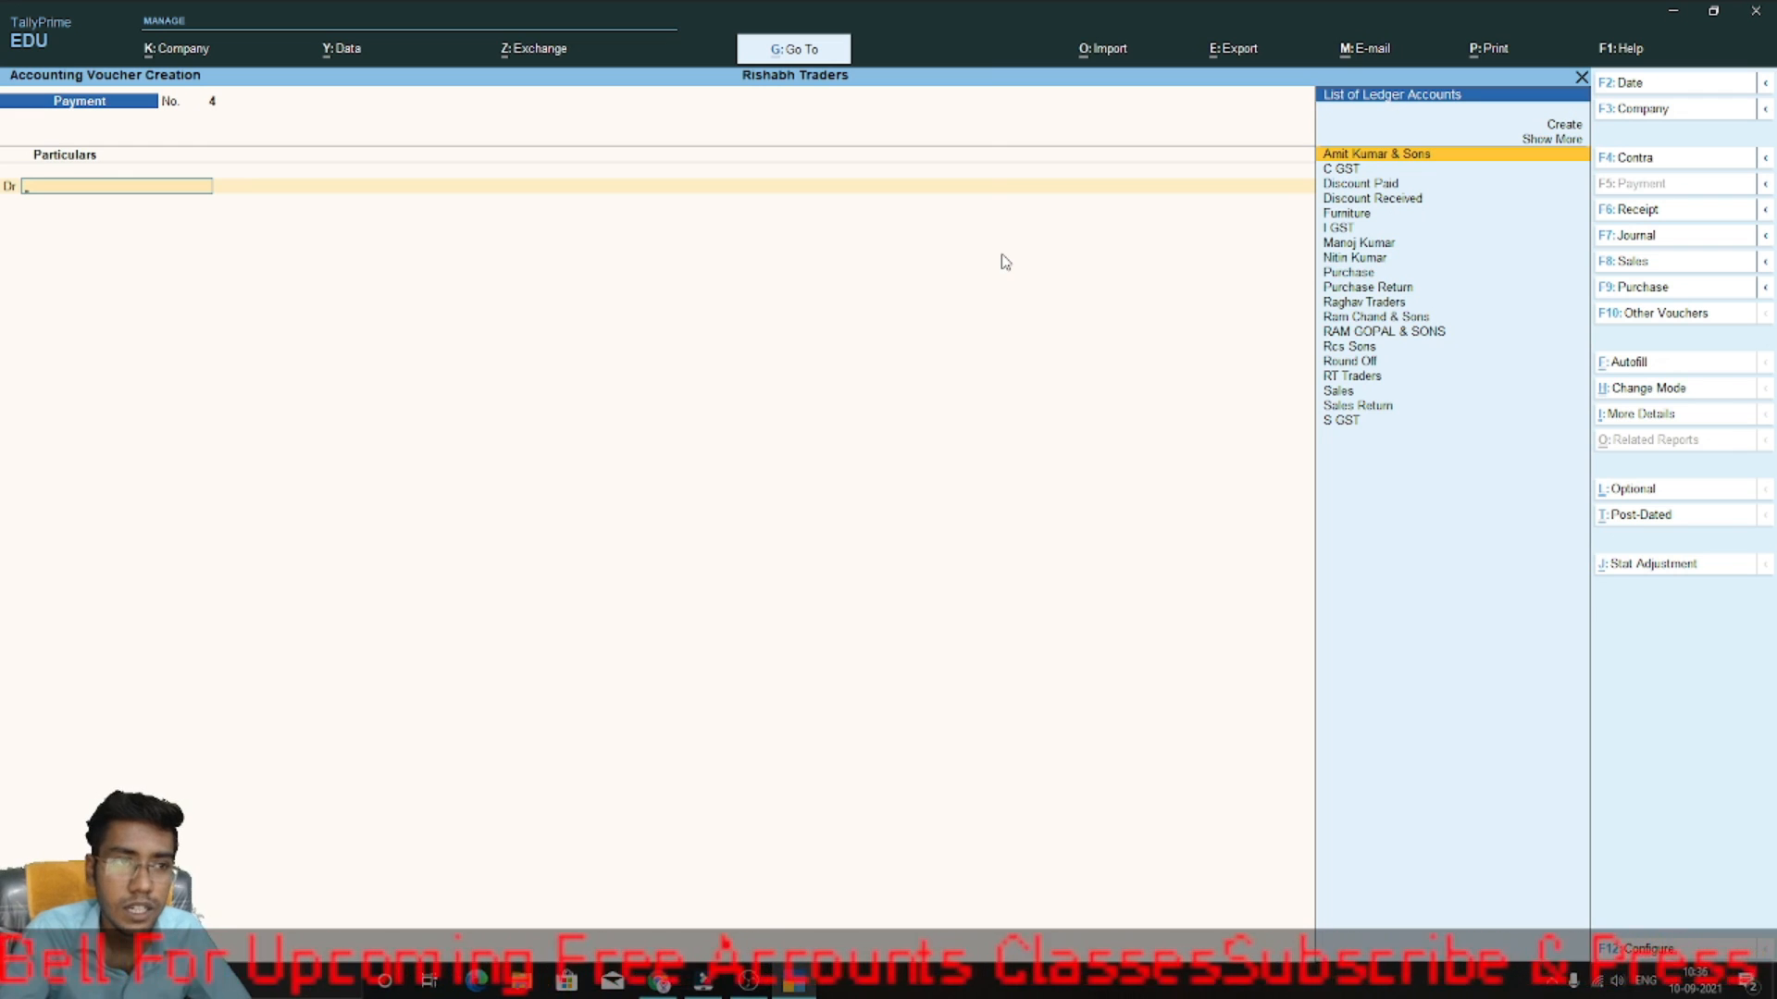
# - Leave voucher creation and open the banking utilities from the Gateway of Tally
pyautogui.press('Escape')
pyautogui.press('Escape')
pyautogui.press('Escape')
pyautogui.press('Down')
pyautogui.press('Down')
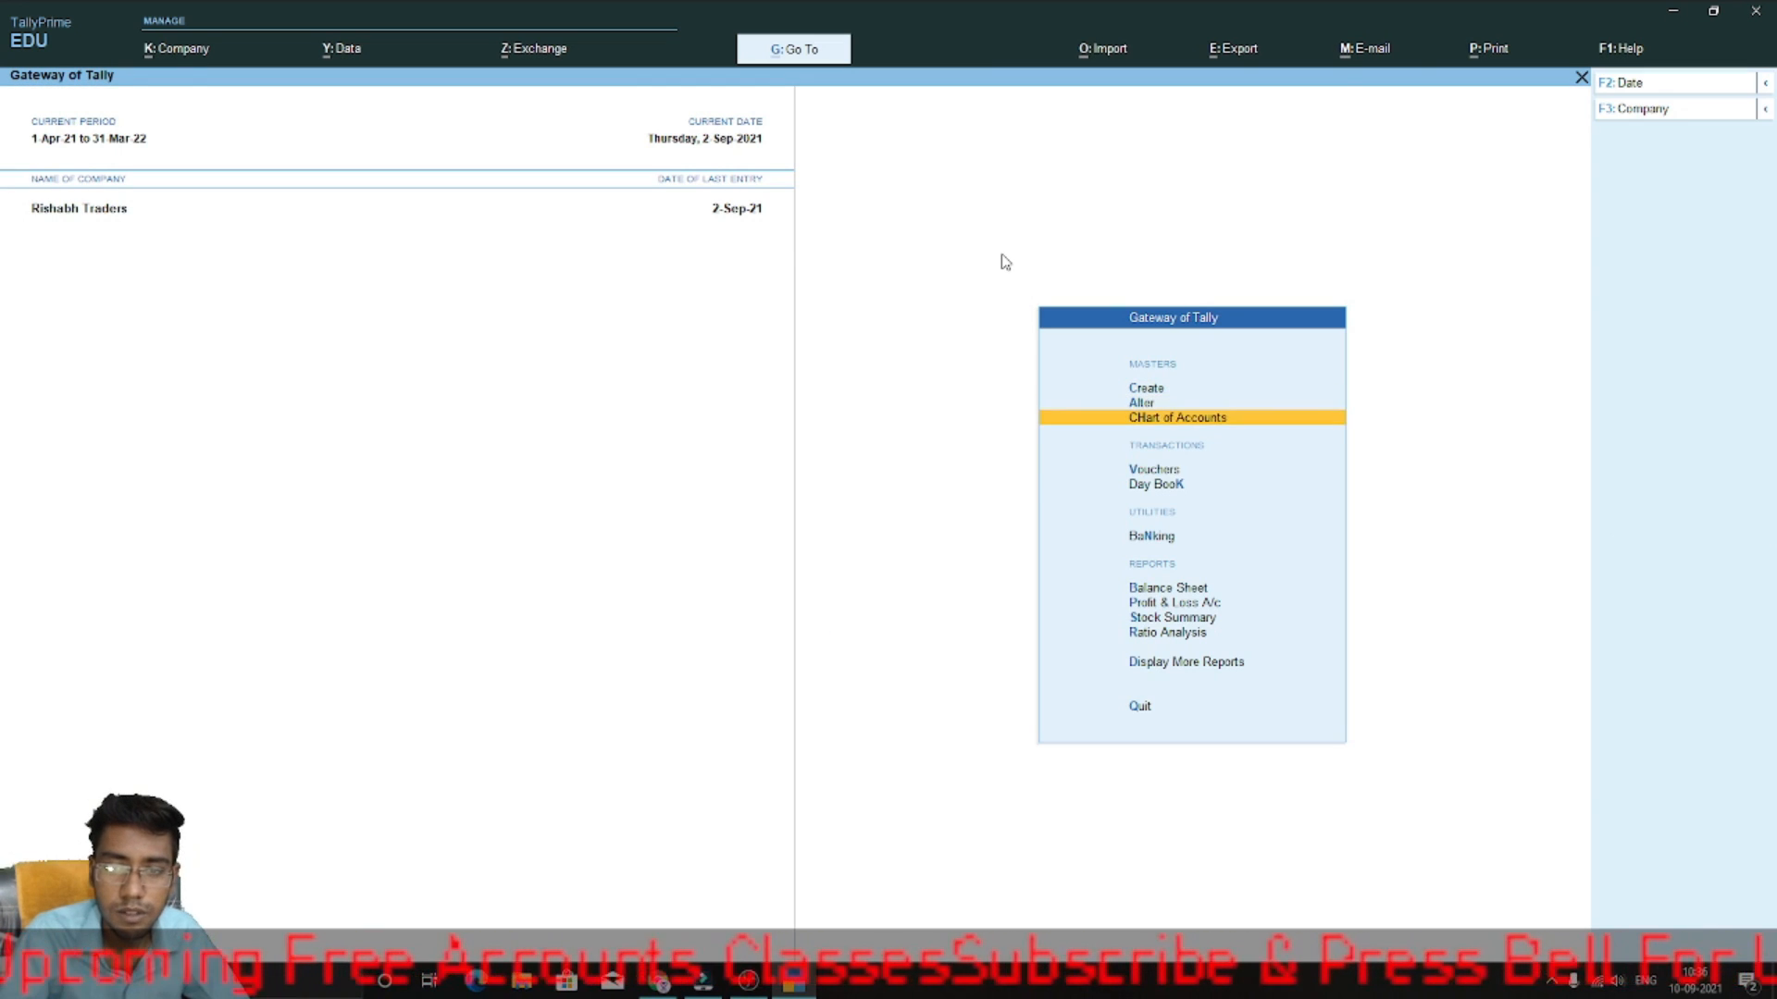
pyautogui.press('Down')
pyautogui.press('Down')
pyautogui.press('Down')
pyautogui.press('Return')
# - Open the Punjab National Bank reconciliation and go through its entries down to the Raghav Traders payment
pyautogui.press('Down')
pyautogui.press('Down')
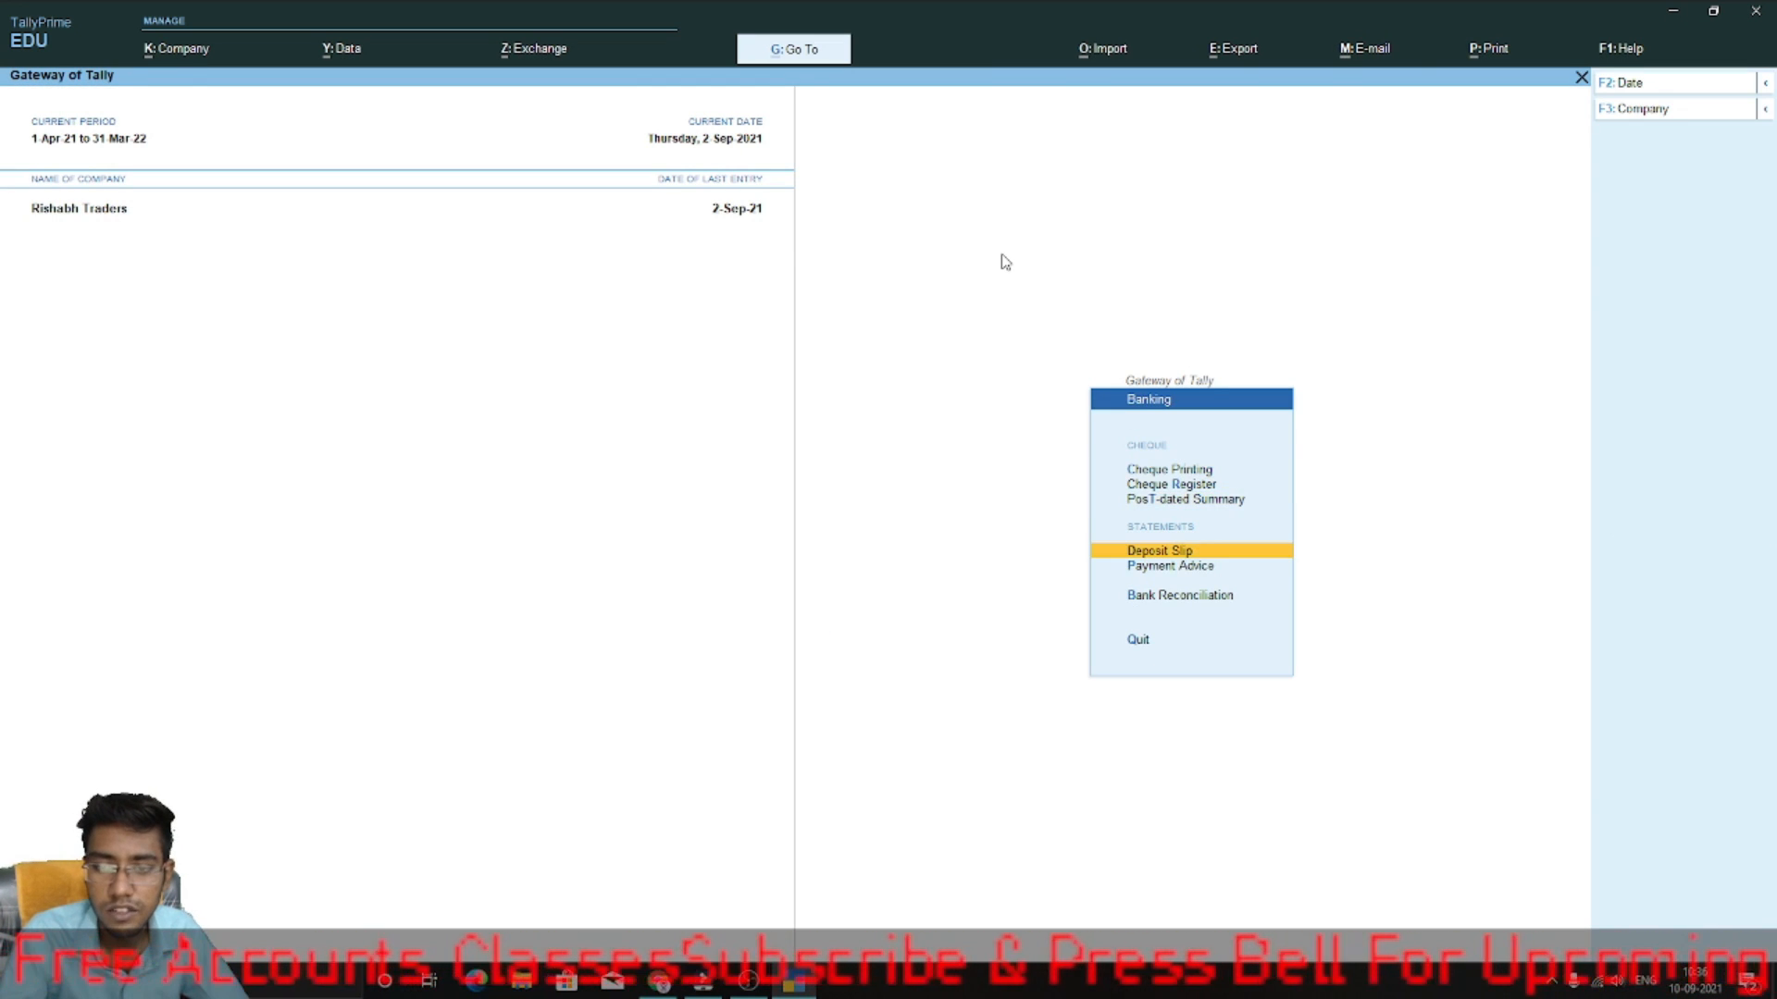
pyautogui.press('Down')
pyautogui.press('Down')
pyautogui.press('Return')
pyautogui.press('Return')
pyautogui.press('Down')
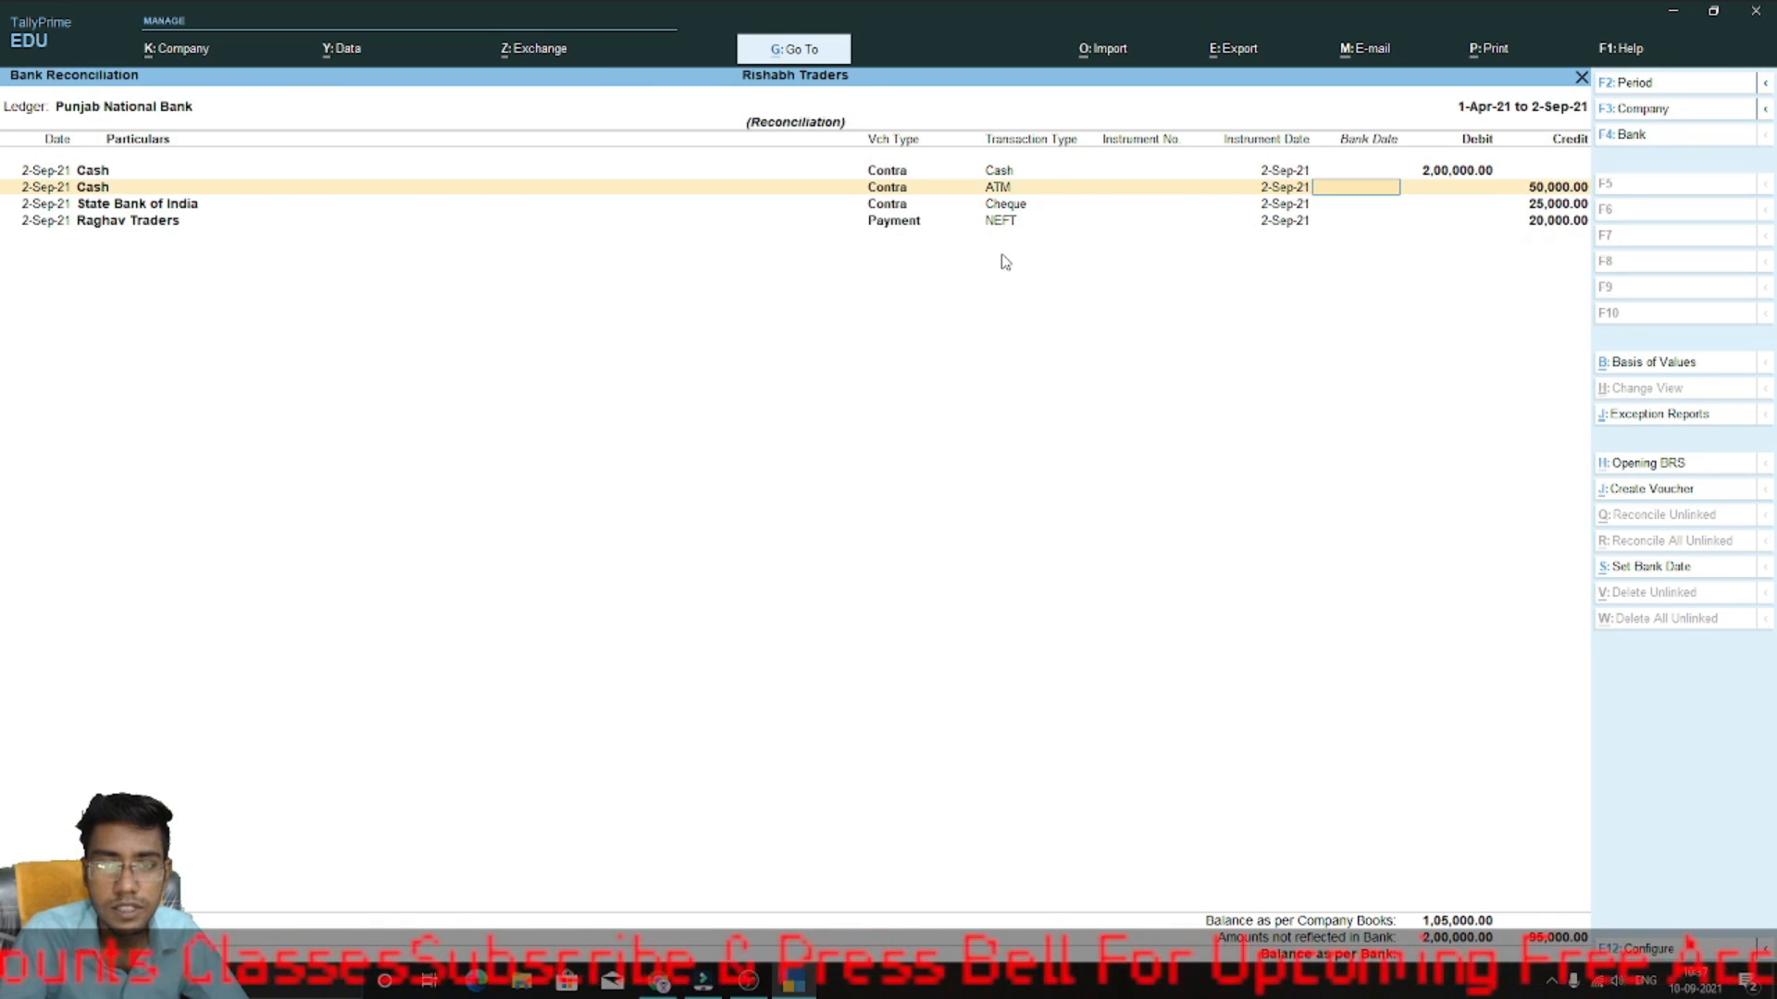
pyautogui.press('Down')
pyautogui.press('Down')
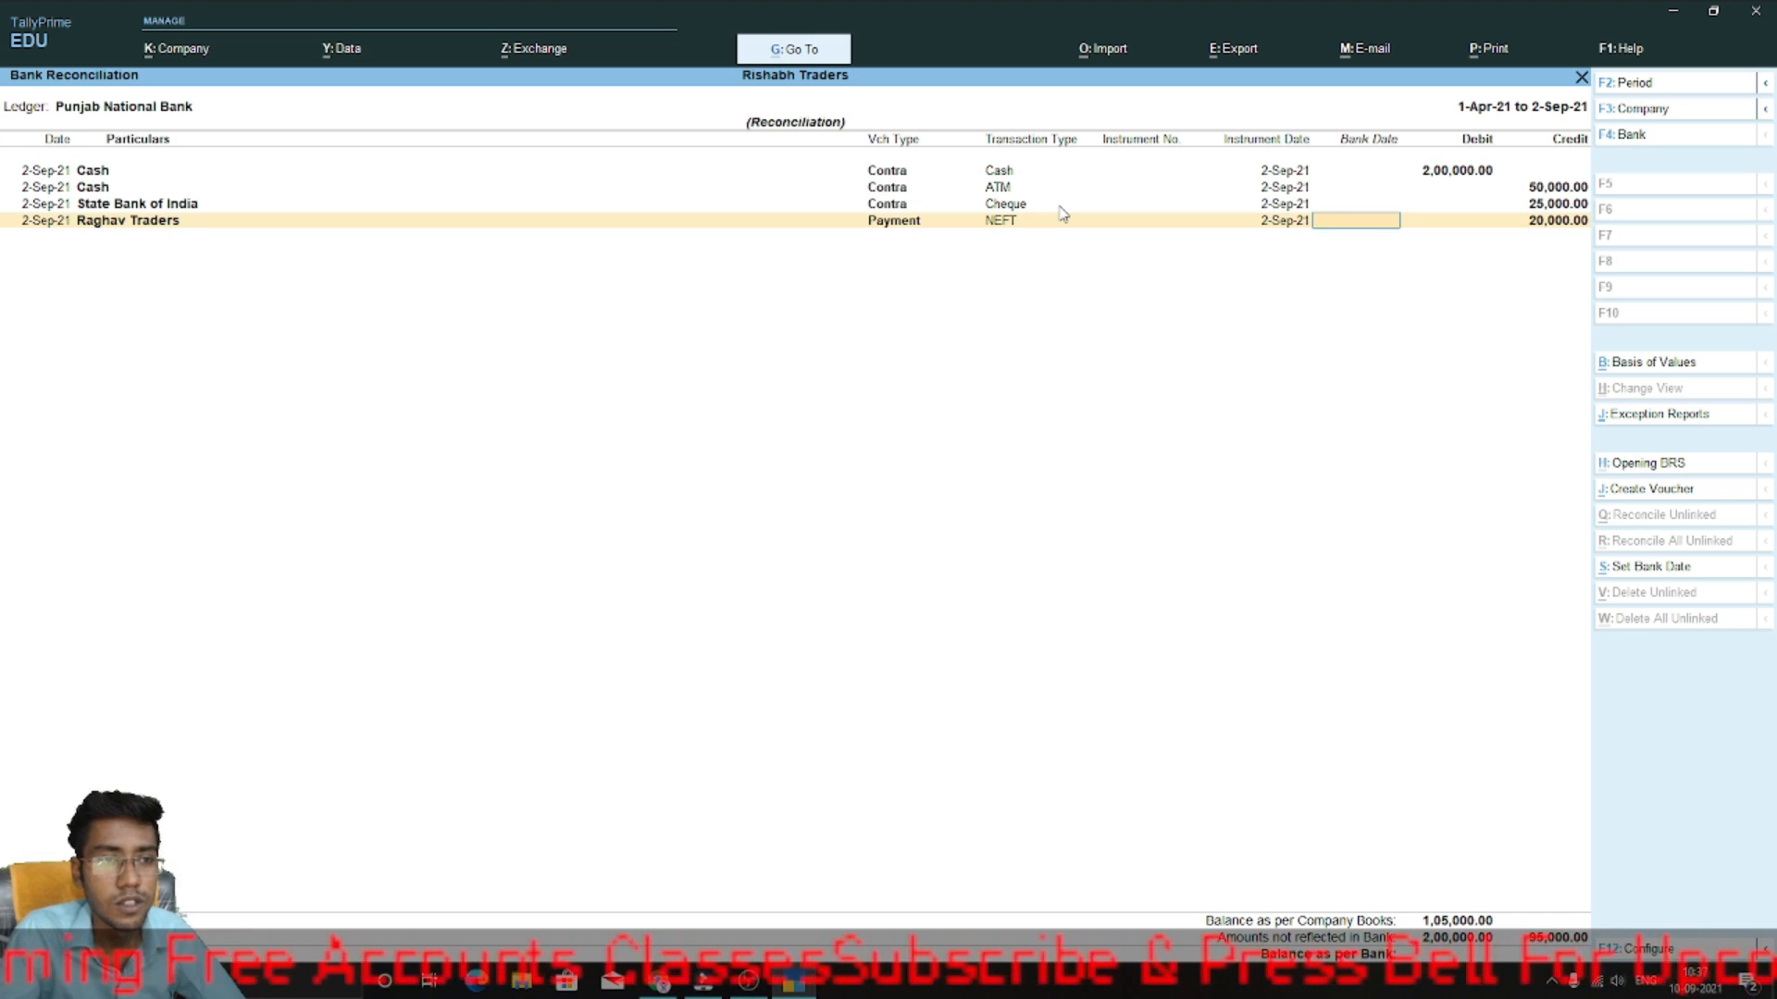
# - Leave the bank reconciliation and open a new payment voucher
pyautogui.press('Escape')
pyautogui.press('Escape')
pyautogui.press('Escape')
pyautogui.press('Escape')
pyautogui.press('Escape')
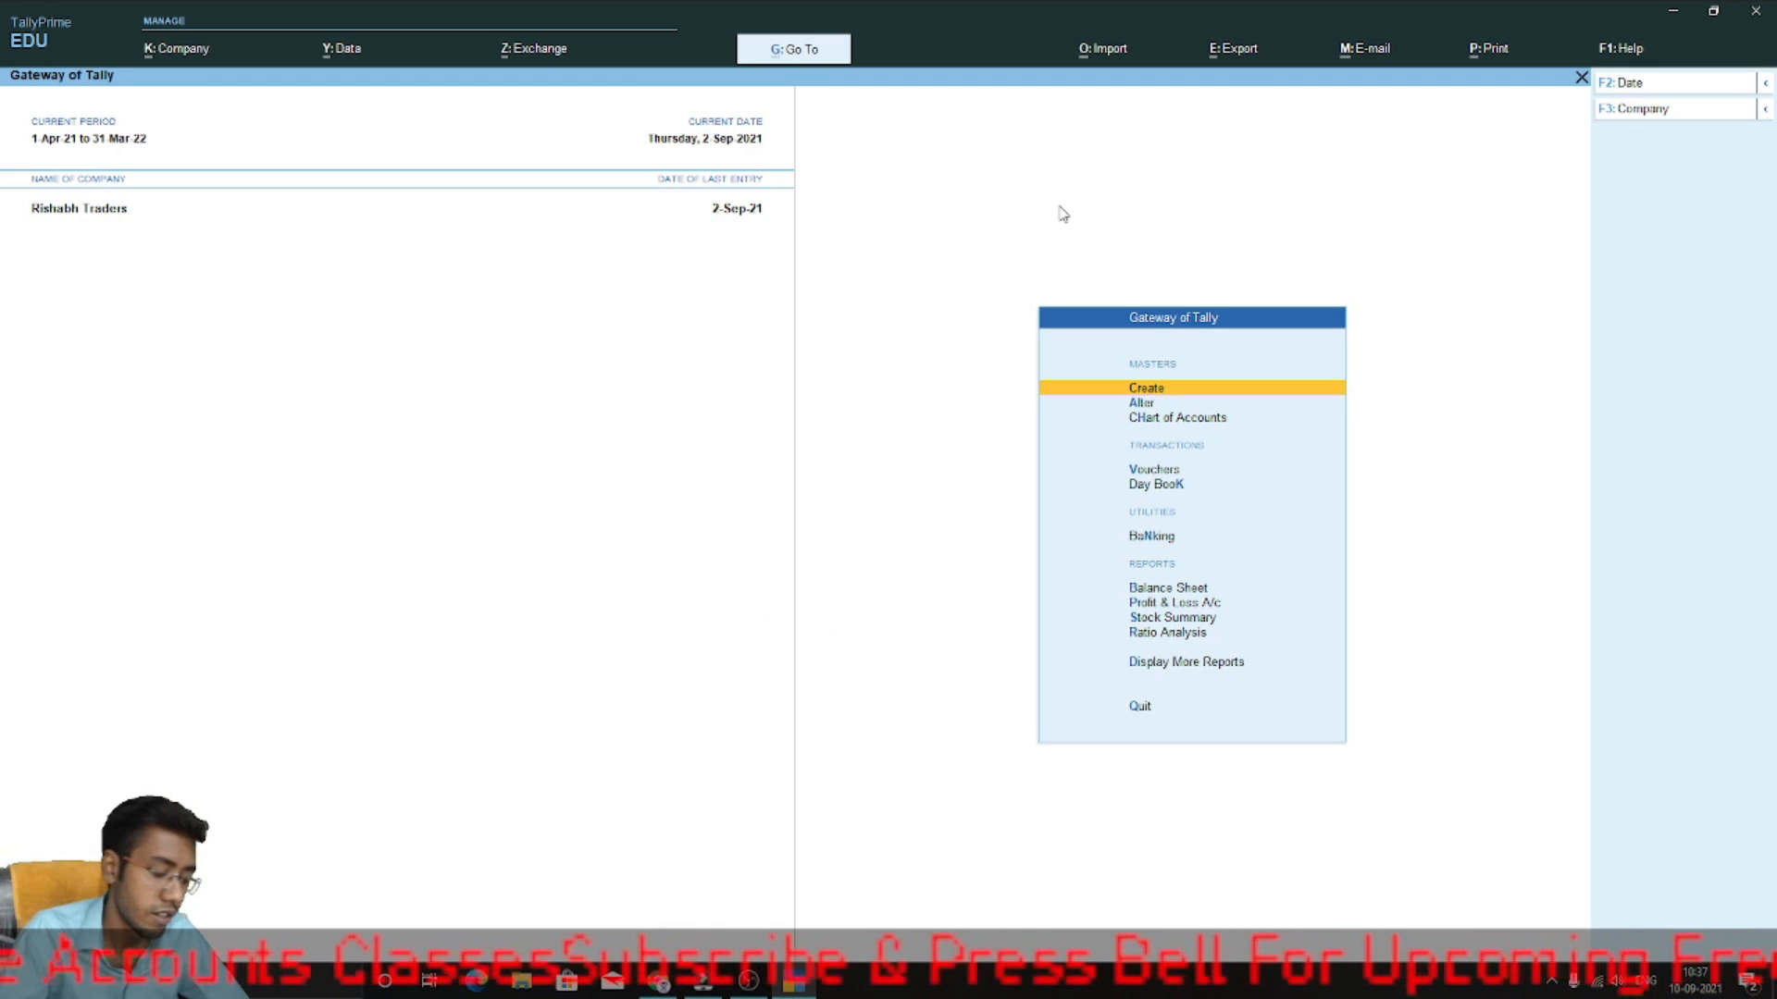
pyautogui.press('v')
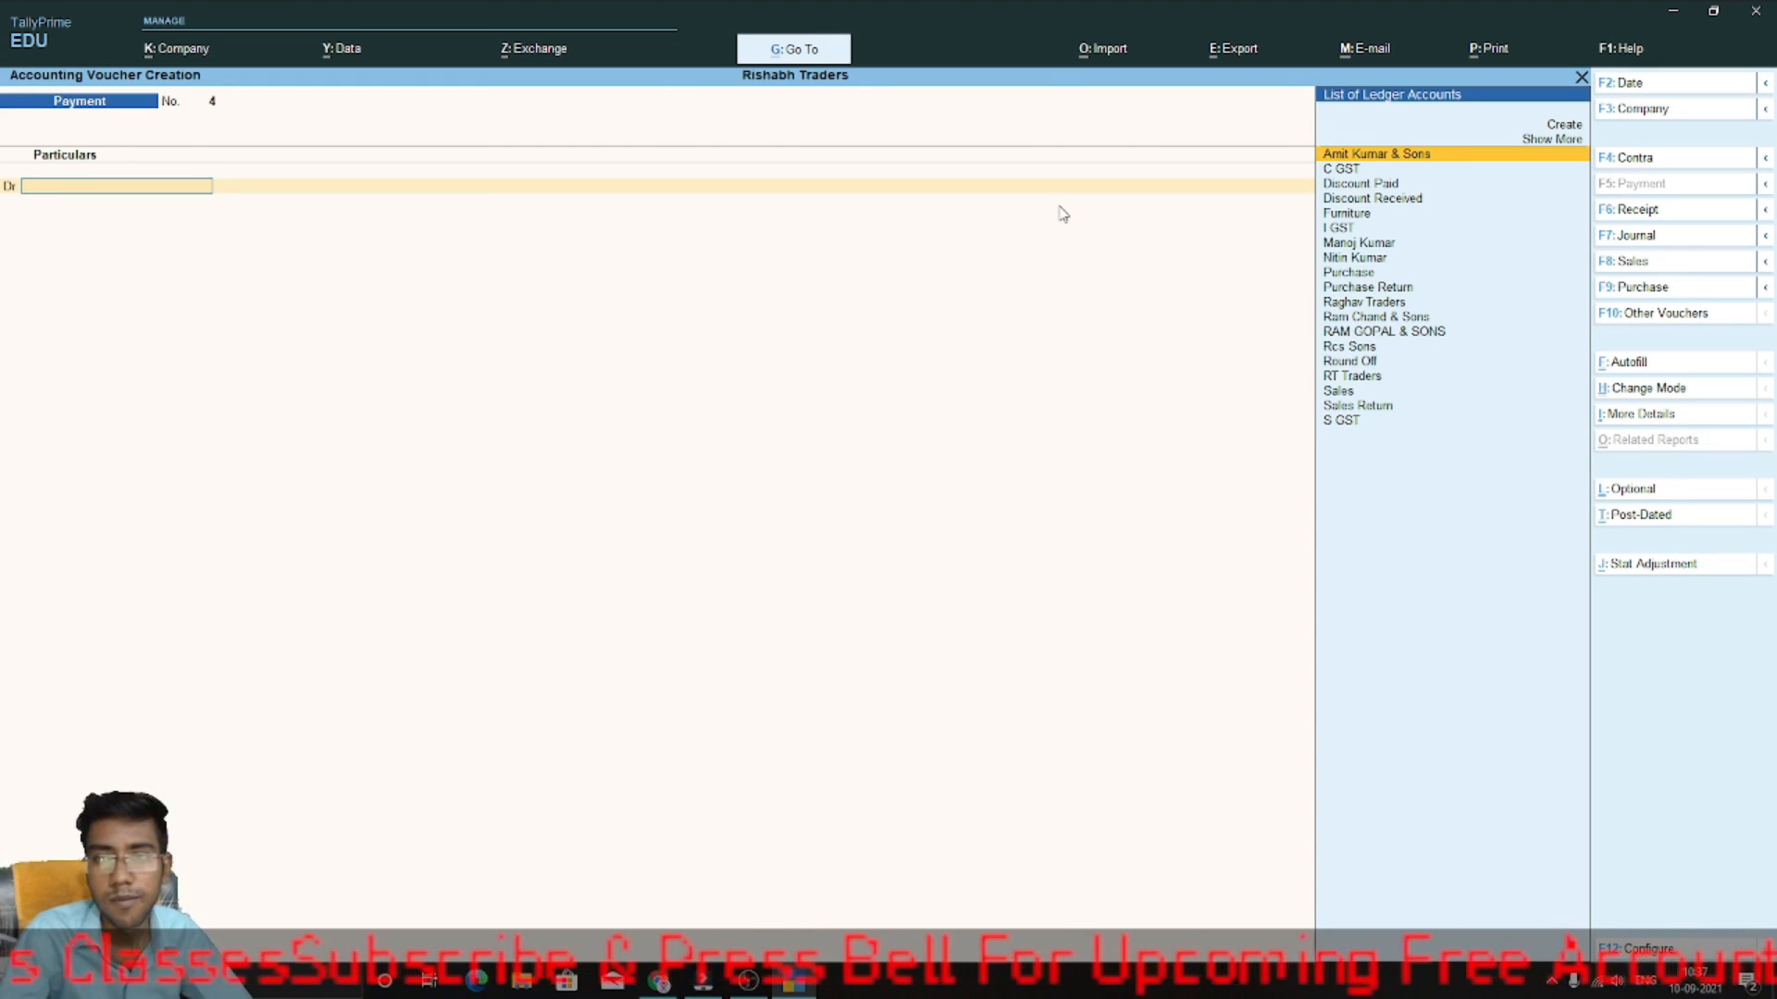
# - Debit Raghav Traders with 250000 in the new payment voucher
pyautogui.write('Raghav')
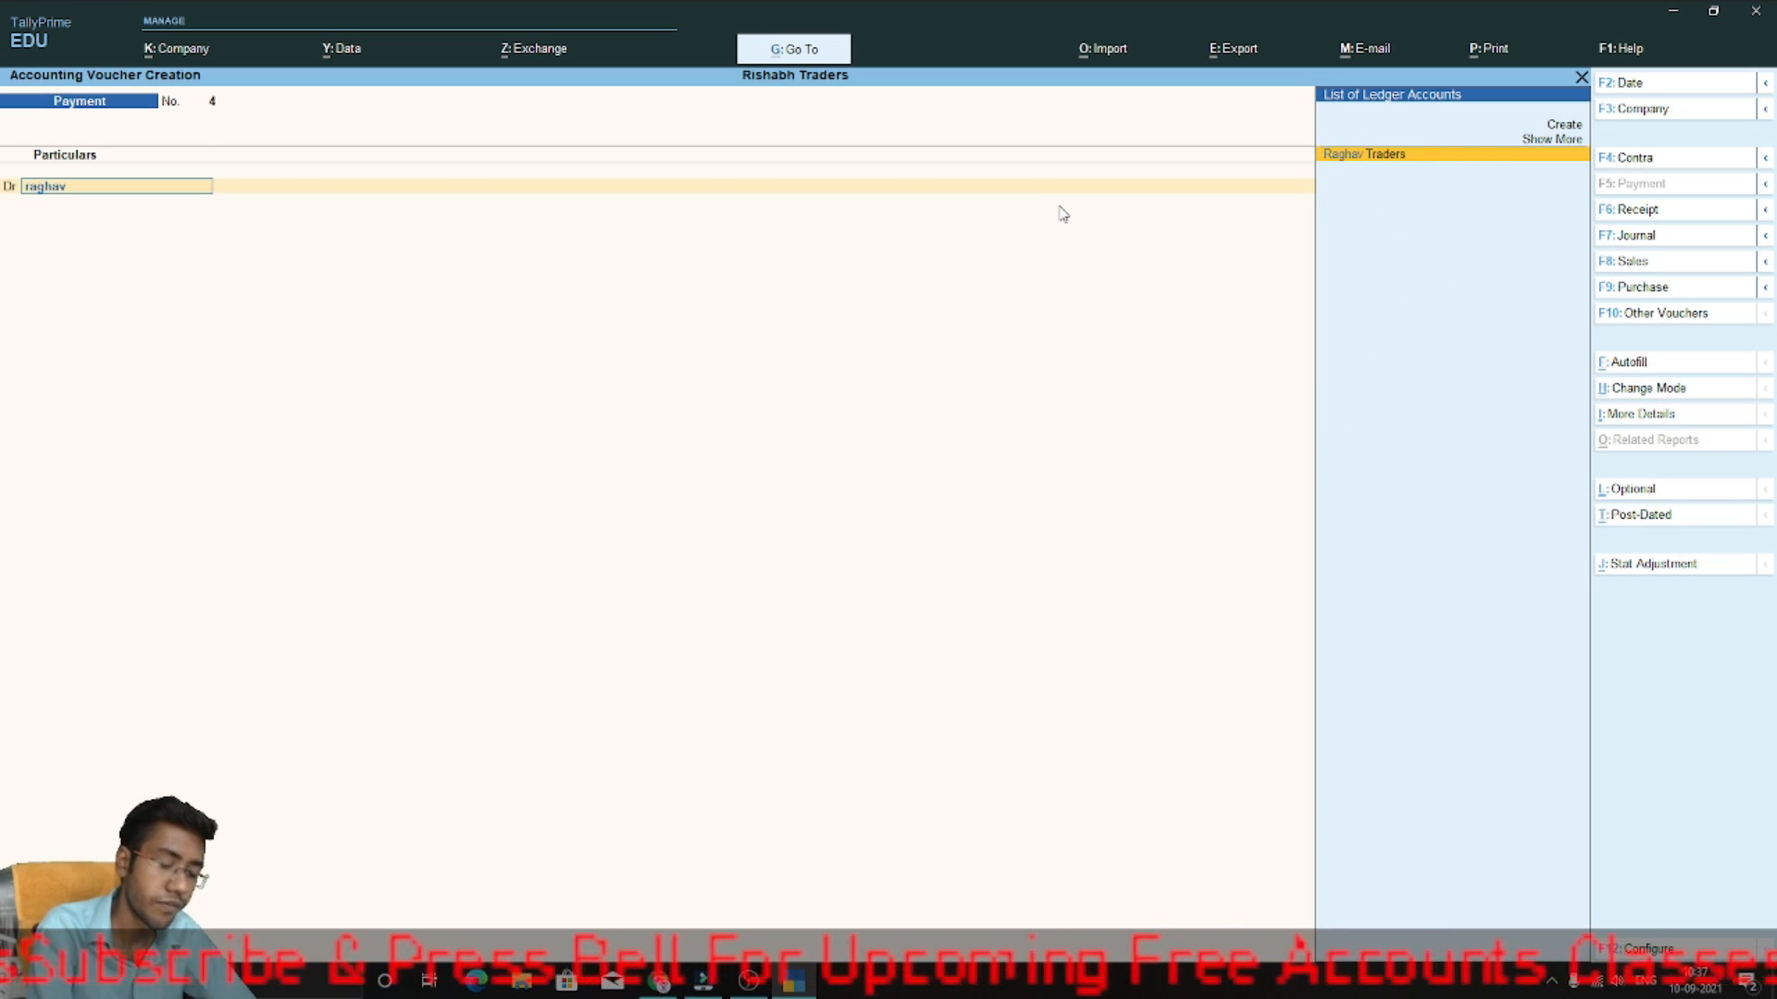
pyautogui.press('Return')
pyautogui.write('2')
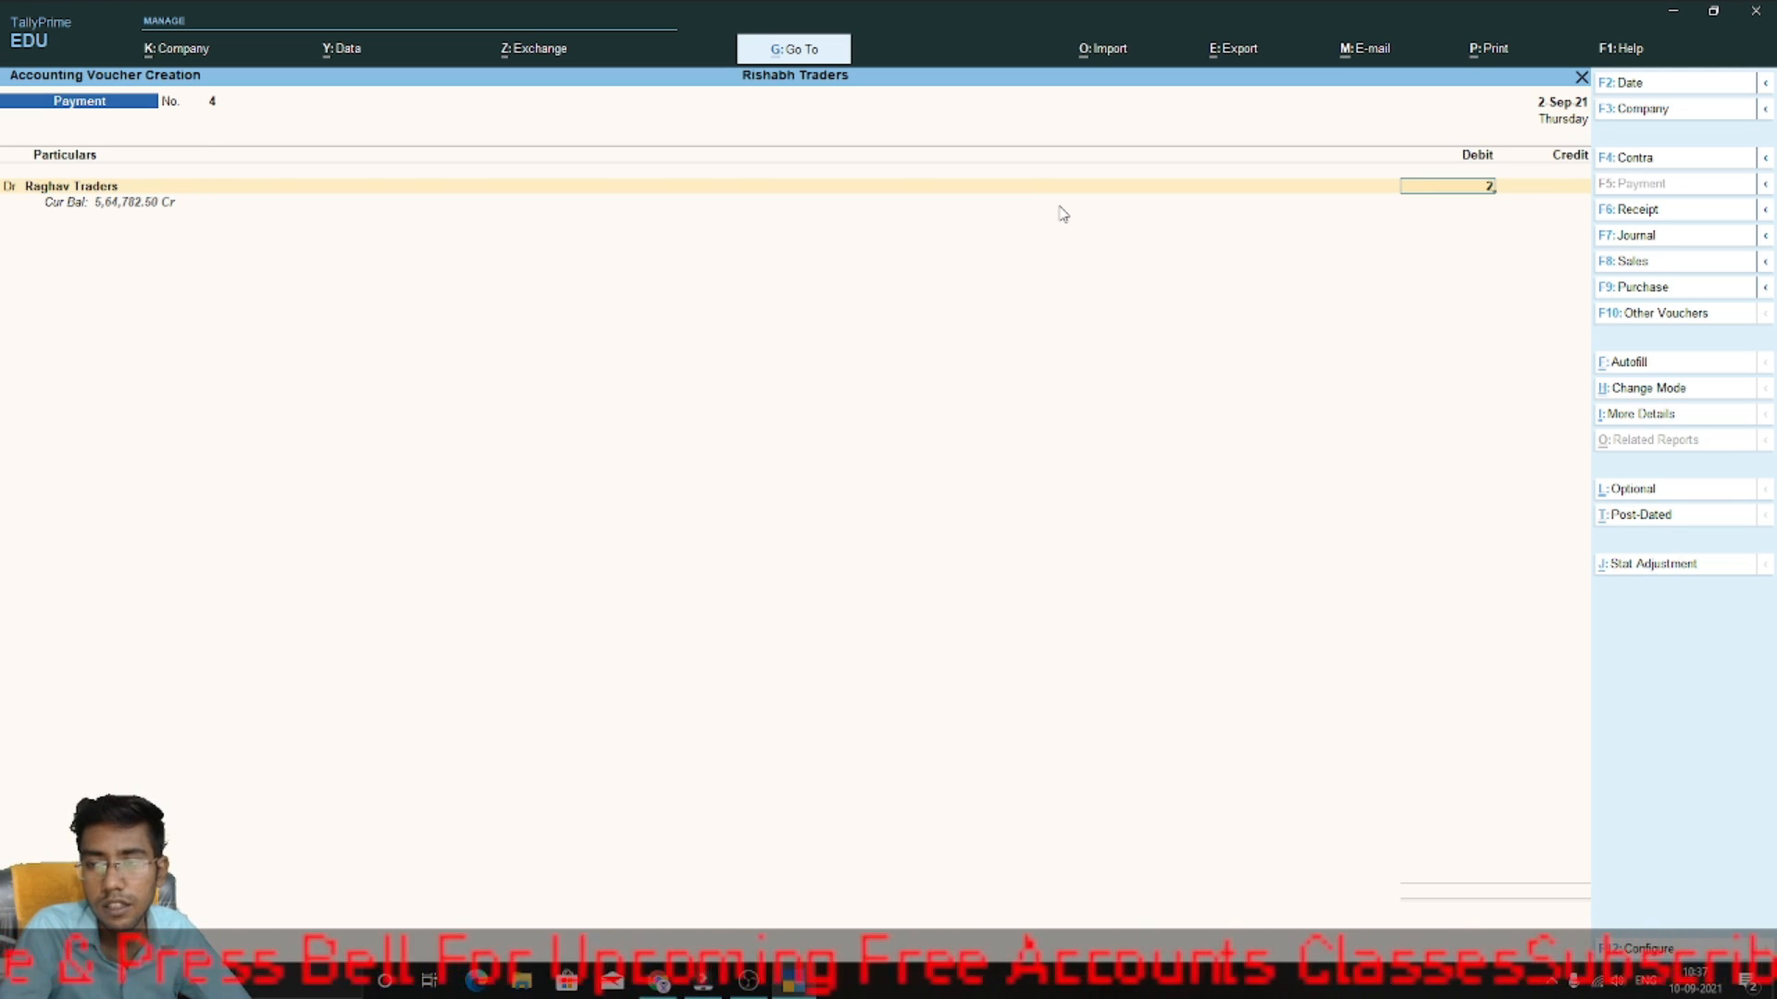
pyautogui.write('50000')
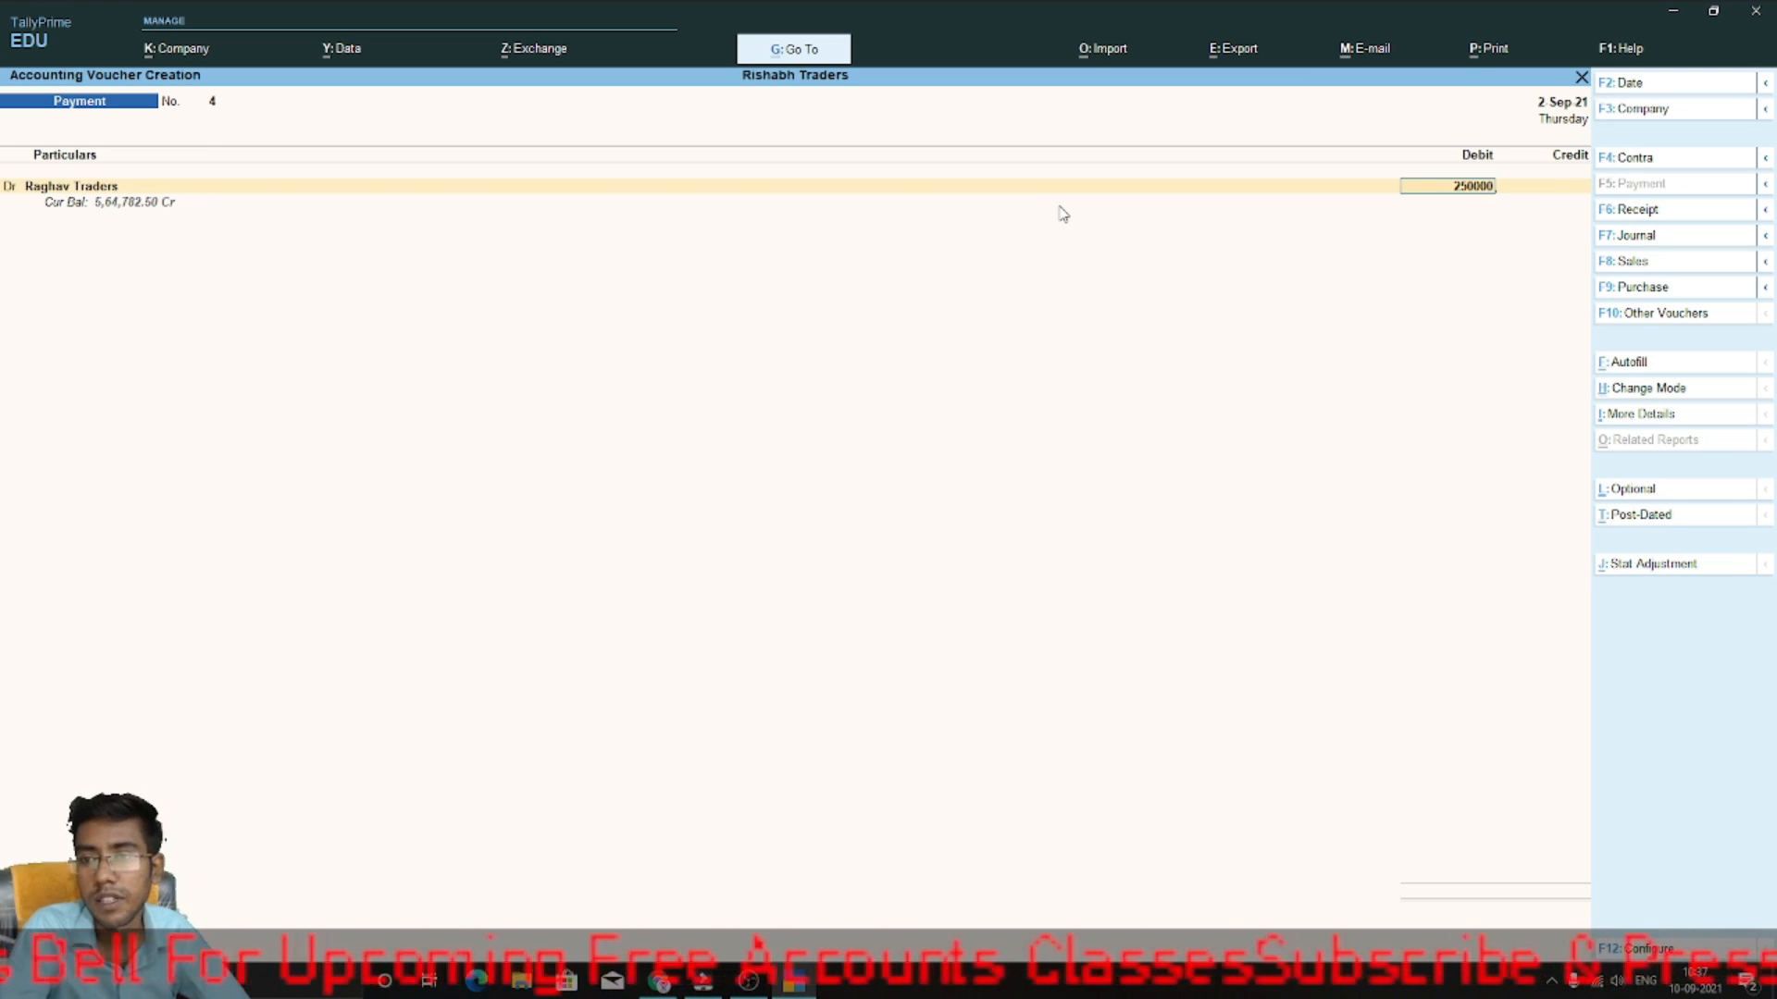
# - Allocate the Raghav Traders payment against bill references 105, 1580, 365, 586 and 596 in the bill-wise details
pyautogui.press('Return')
pyautogui.press('Return')
pyautogui.press('Return')
pyautogui.press('Return')
pyautogui.press('Return')
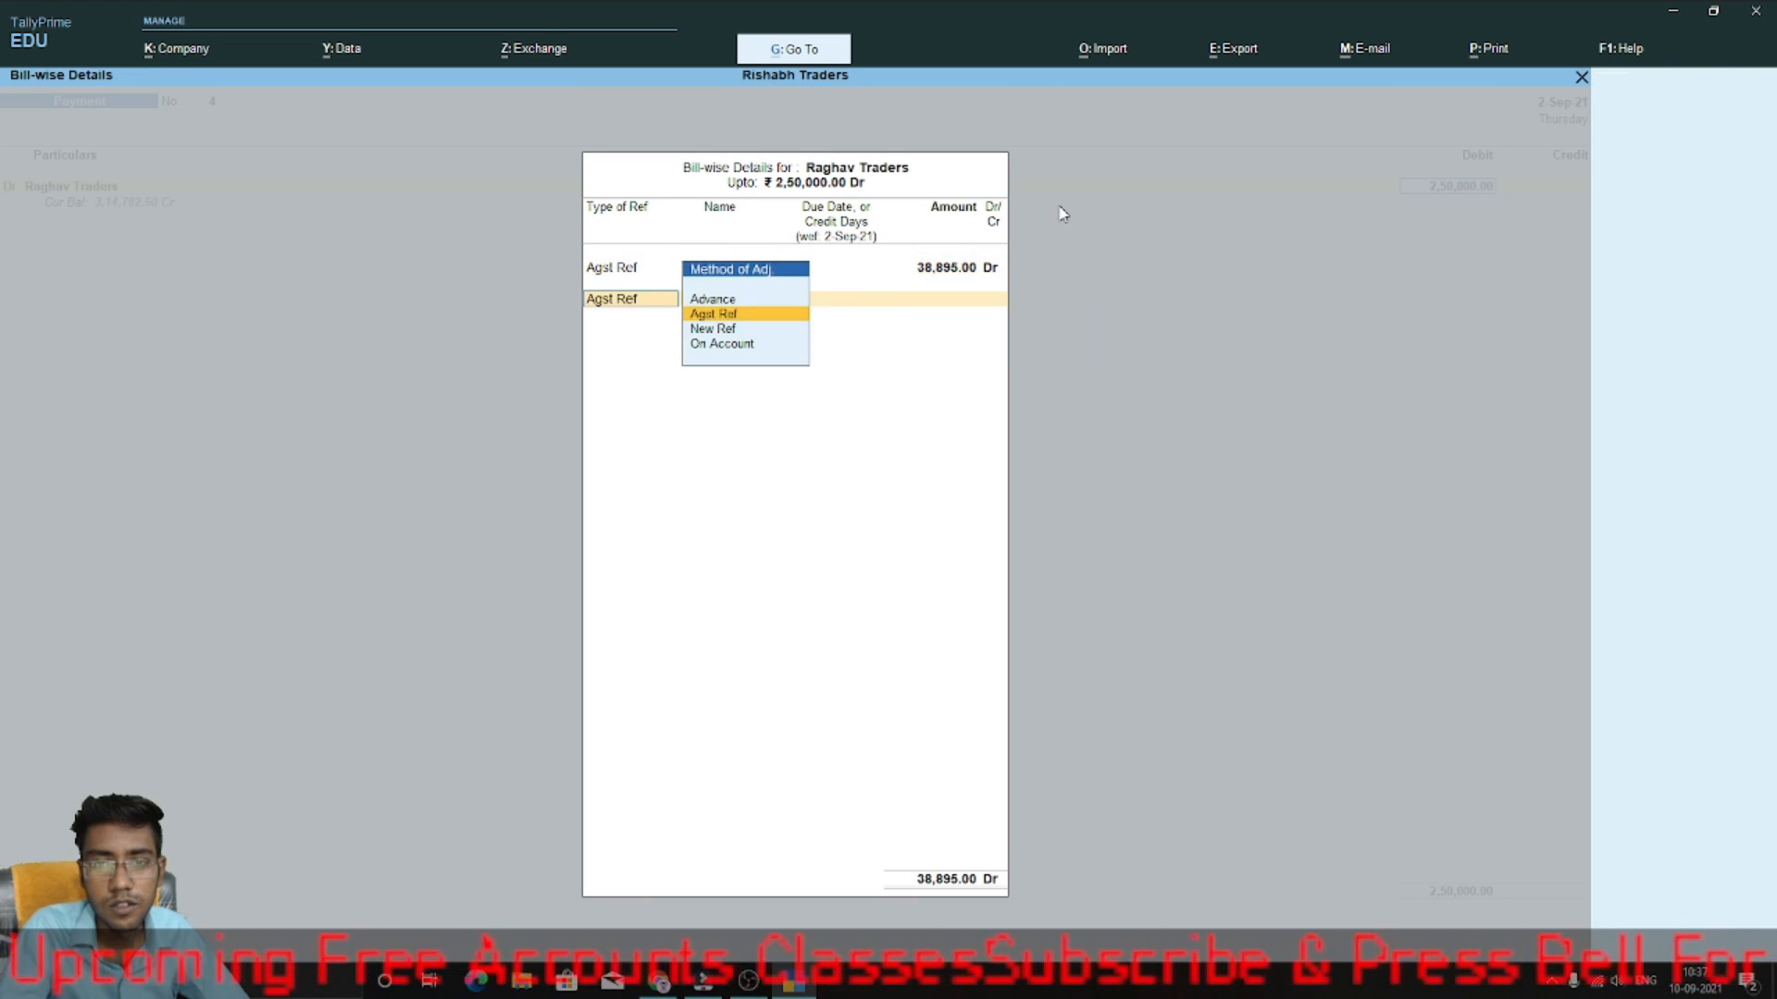
pyautogui.press('Return')
pyautogui.press('Return')
pyautogui.press('Return')
pyautogui.press('Return')
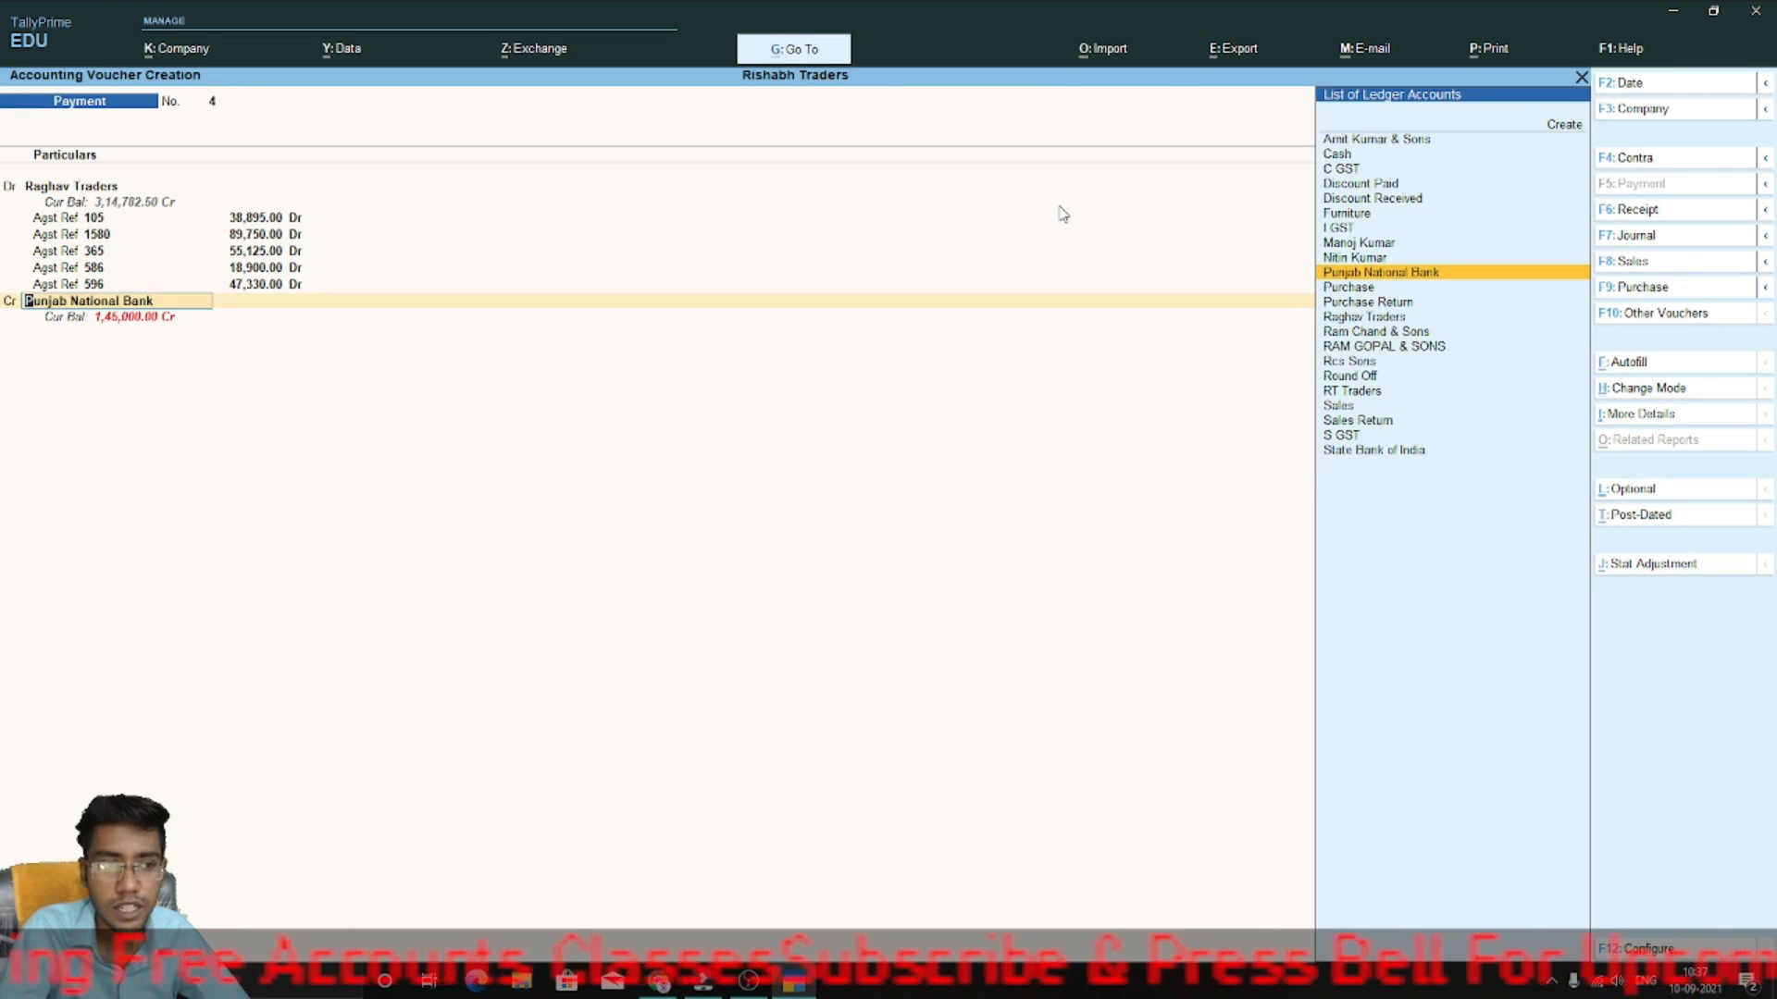
# - Credit Punjab National Bank with 2,50,000 and set the bank allocation's transaction type to e-Fund Transfer
pyautogui.press('Return')
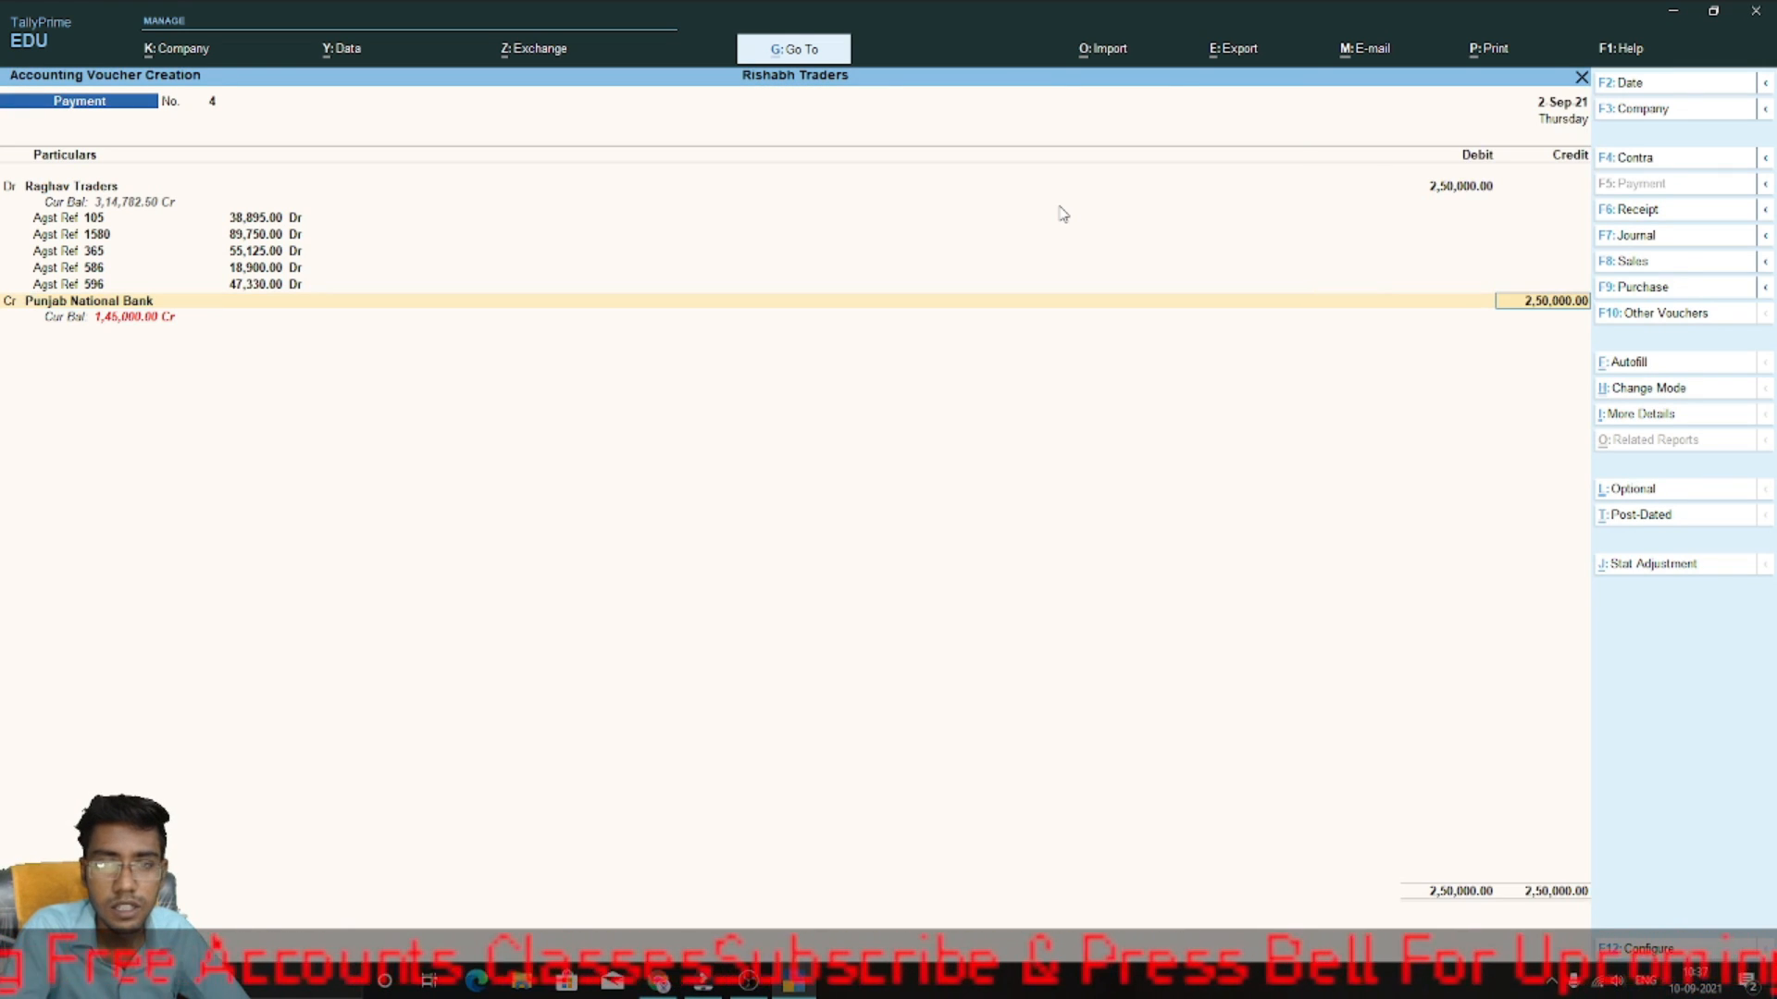
pyautogui.press('Return')
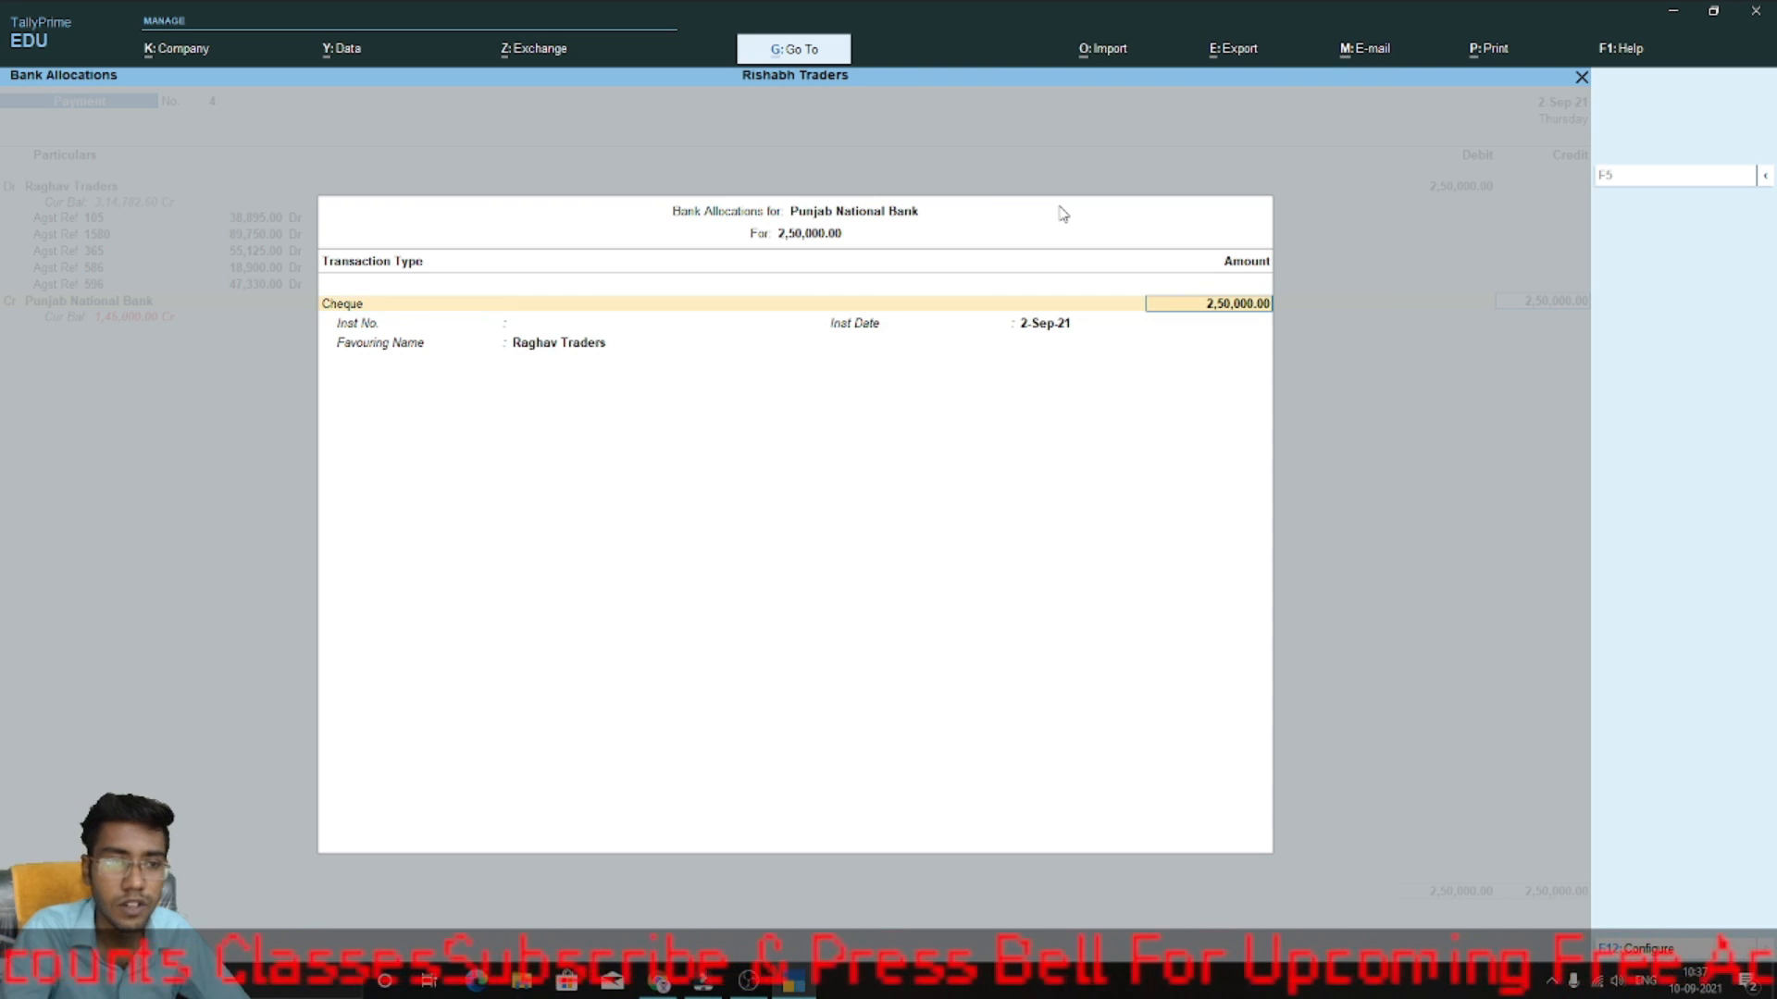
pyautogui.press('Up')
pyautogui.press('Down')
pyautogui.press('Down')
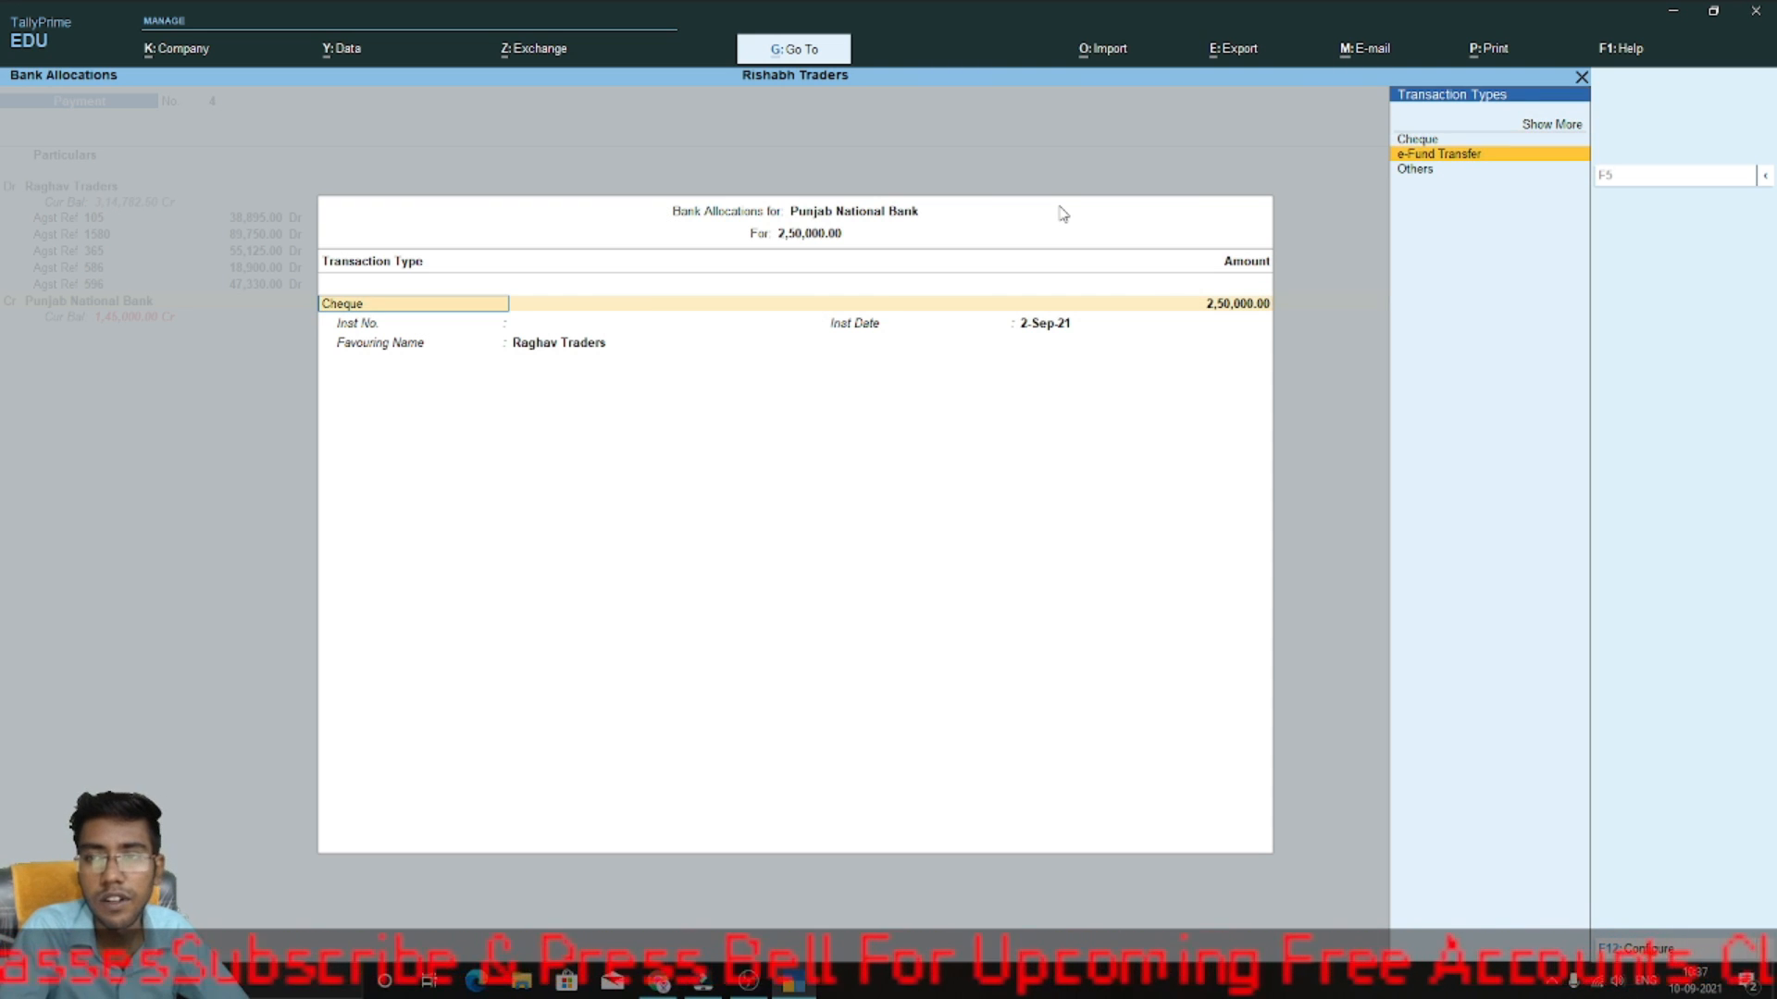
pyautogui.press('Return')
pyautogui.press('Return')
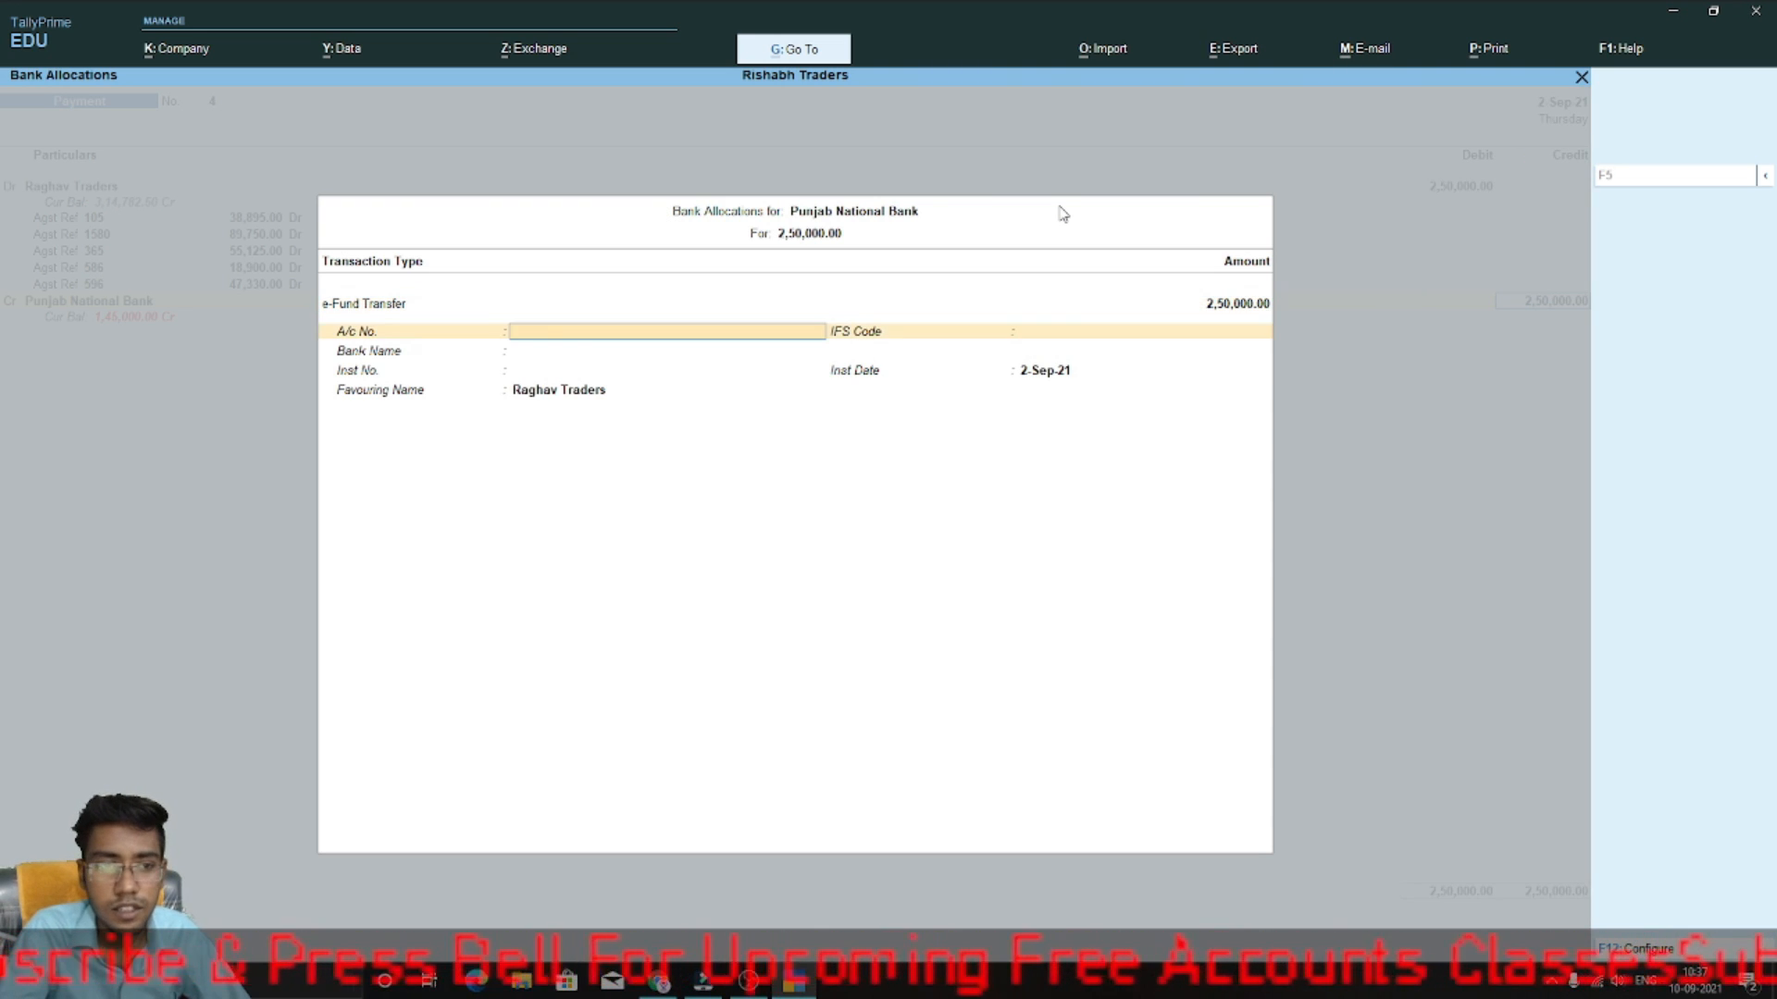
# - Leave the e-fund transfer's account number, IFS code, bank name and instrument number empty, and save the 2,50,000 payment without a narration
pyautogui.press('Return')
pyautogui.press('Return')
pyautogui.press('Return')
pyautogui.press('Return')
pyautogui.press('Return')
pyautogui.press('Return')
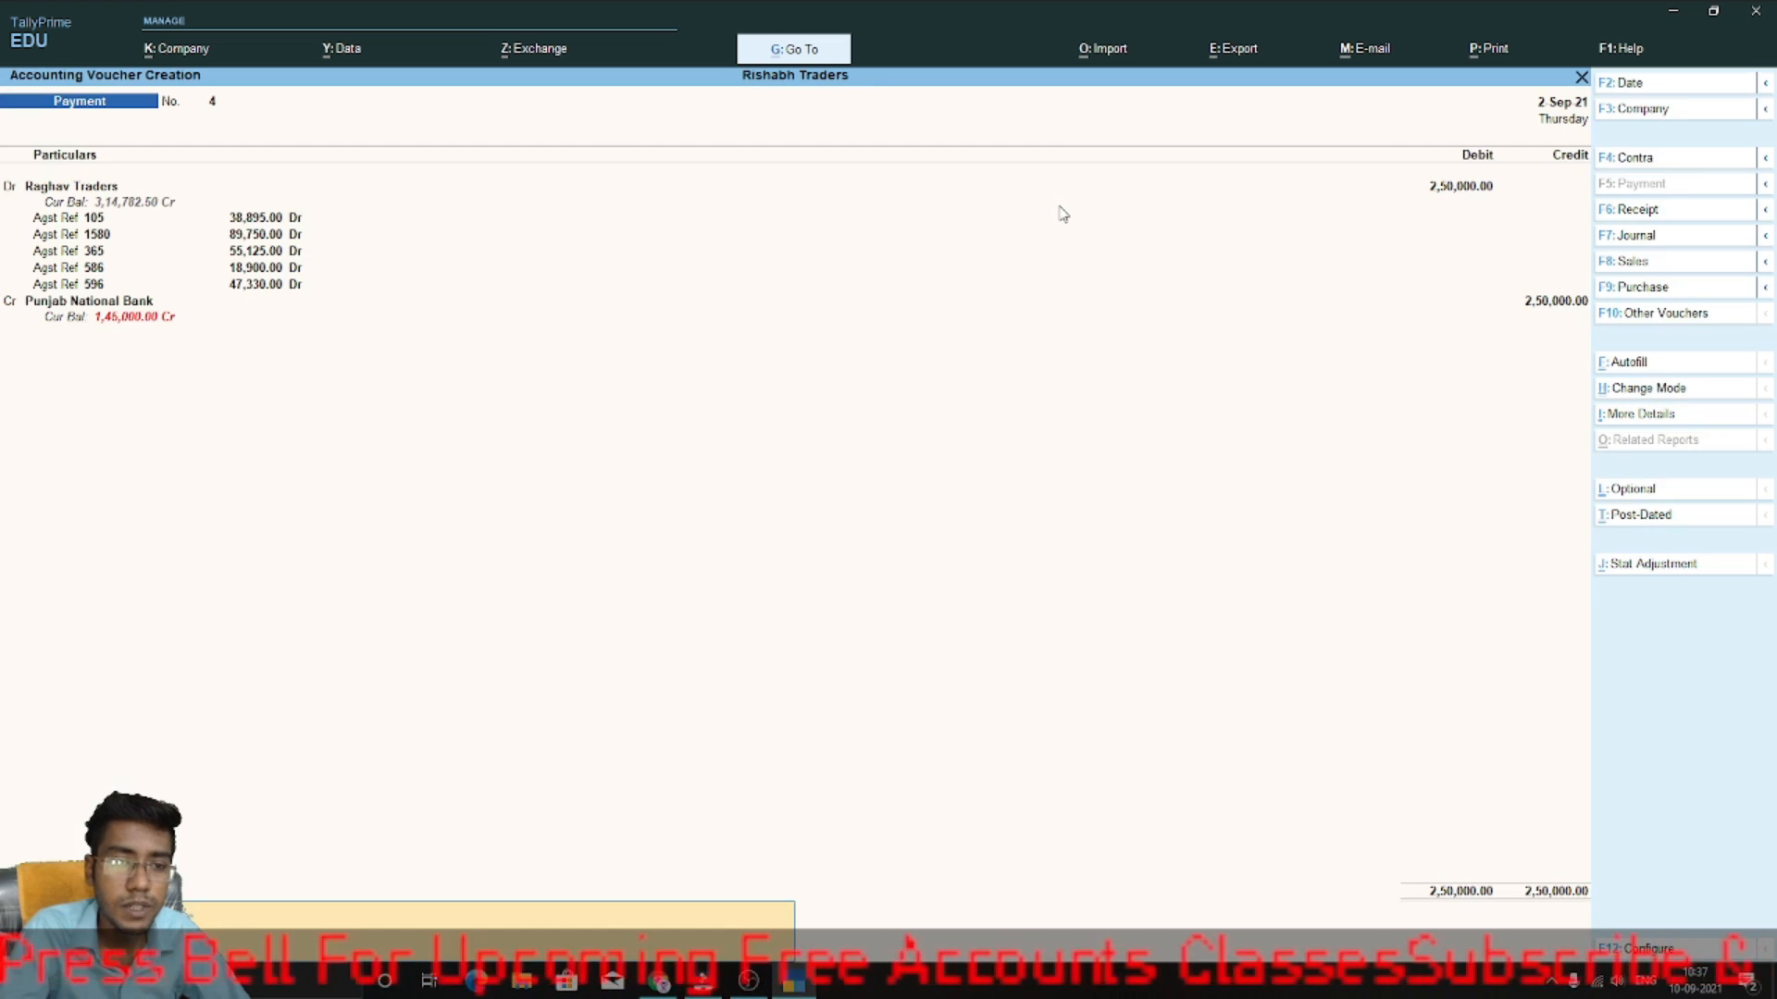
pyautogui.press('Return')
pyautogui.press('Return')
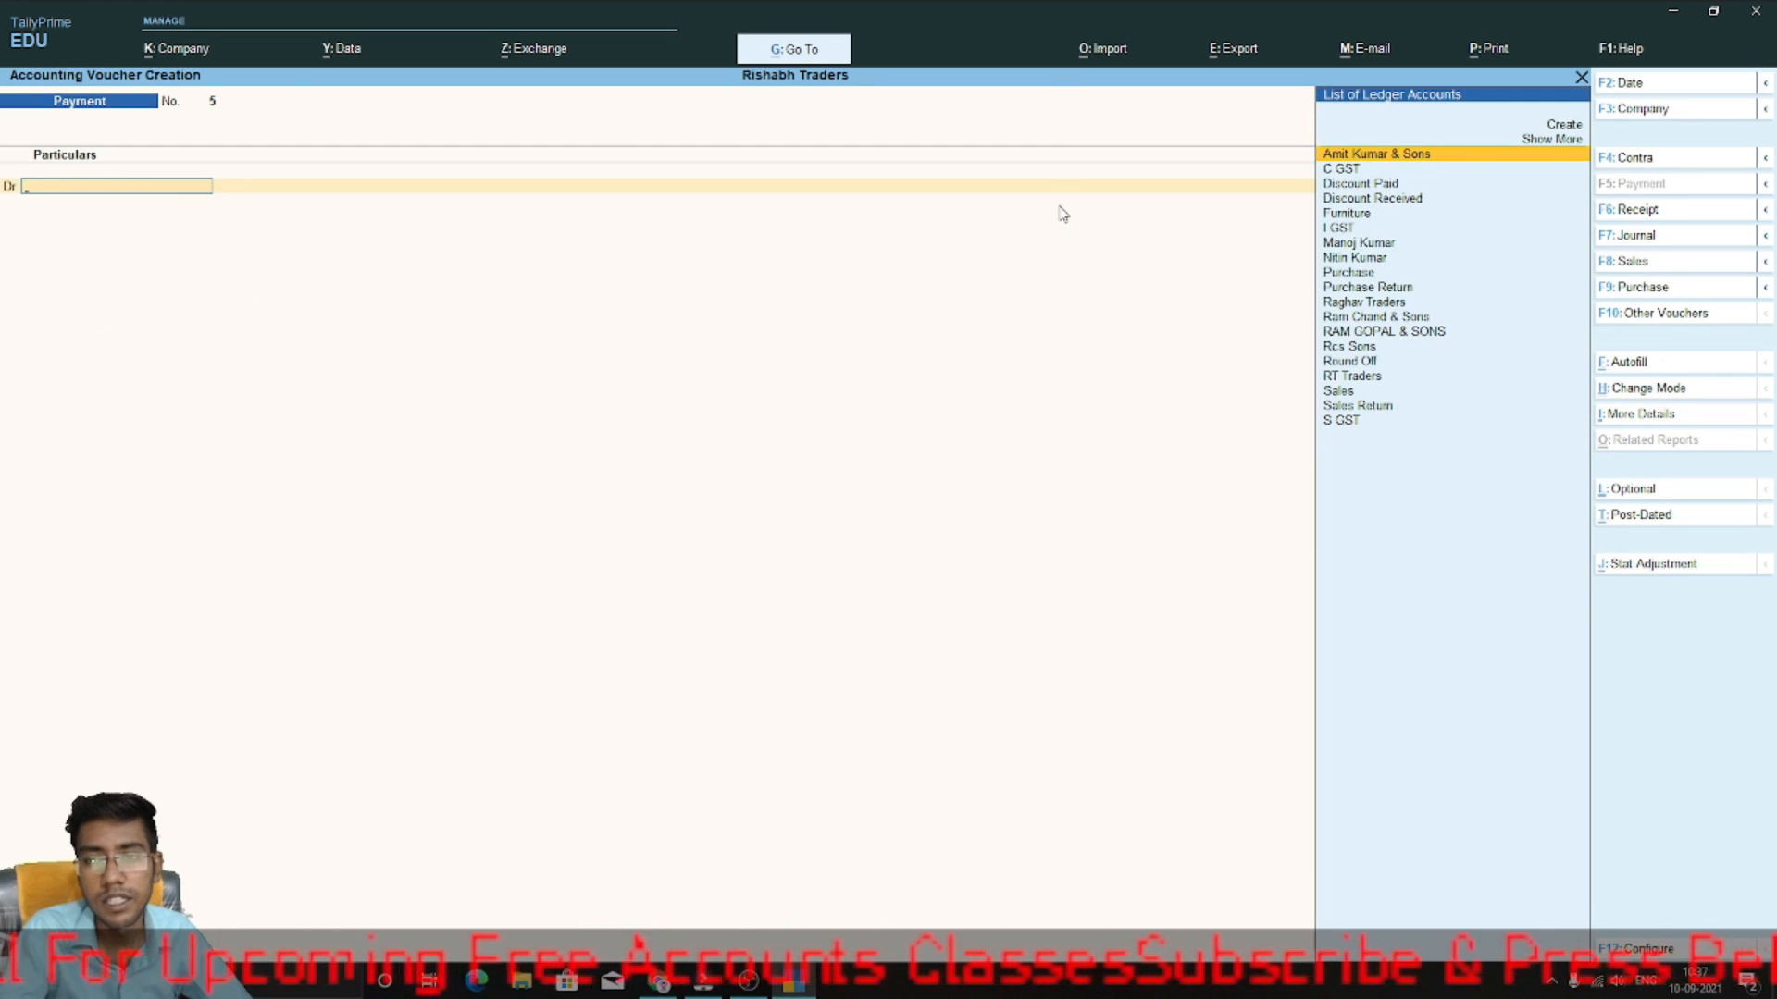
# - Leave voucher creation and open the banking utilities from the Gateway of Tally
pyautogui.press('Escape')
pyautogui.press('Down')
pyautogui.press('Down')
pyautogui.press('Down')
pyautogui.press('Up')
pyautogui.press('Return')
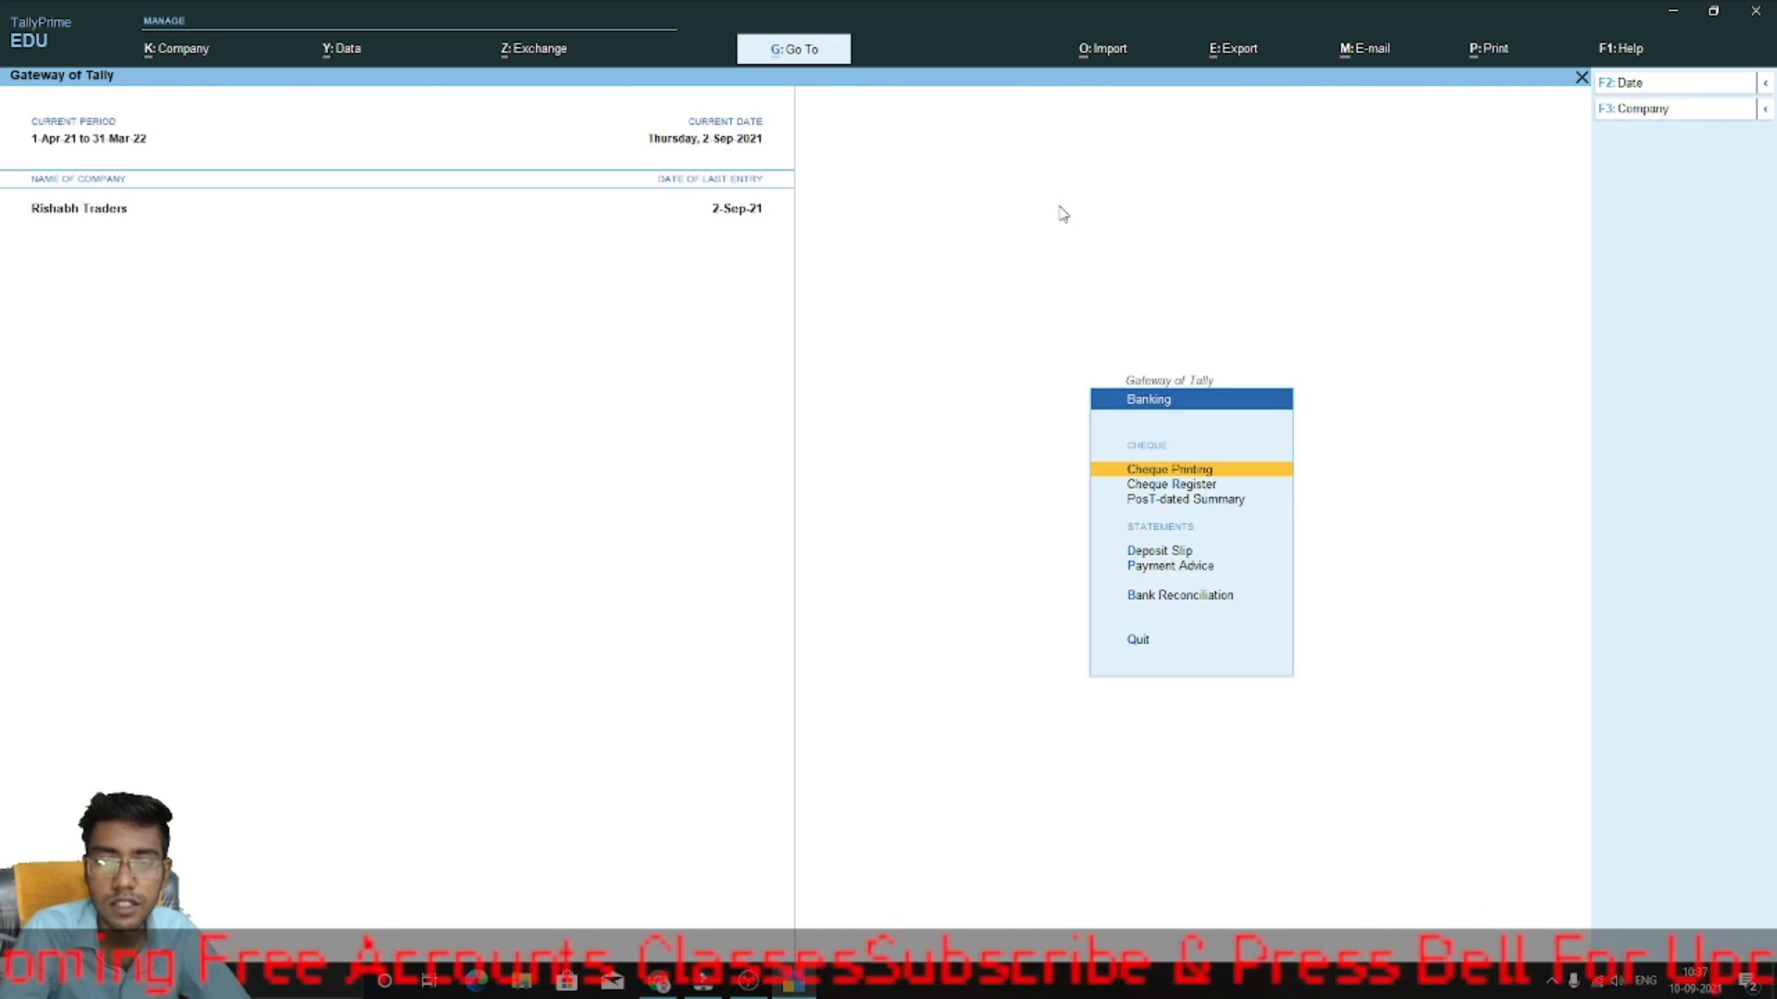
# - Open the Punjab National Bank reconciliation and go through its entries down to the 2,50,000 Raghav Traders payment
pyautogui.press('Down')
pyautogui.press('Down')
pyautogui.press('Down')
pyautogui.press('Down')
pyautogui.press('Down')
pyautogui.press('Return')
pyautogui.press('Return')
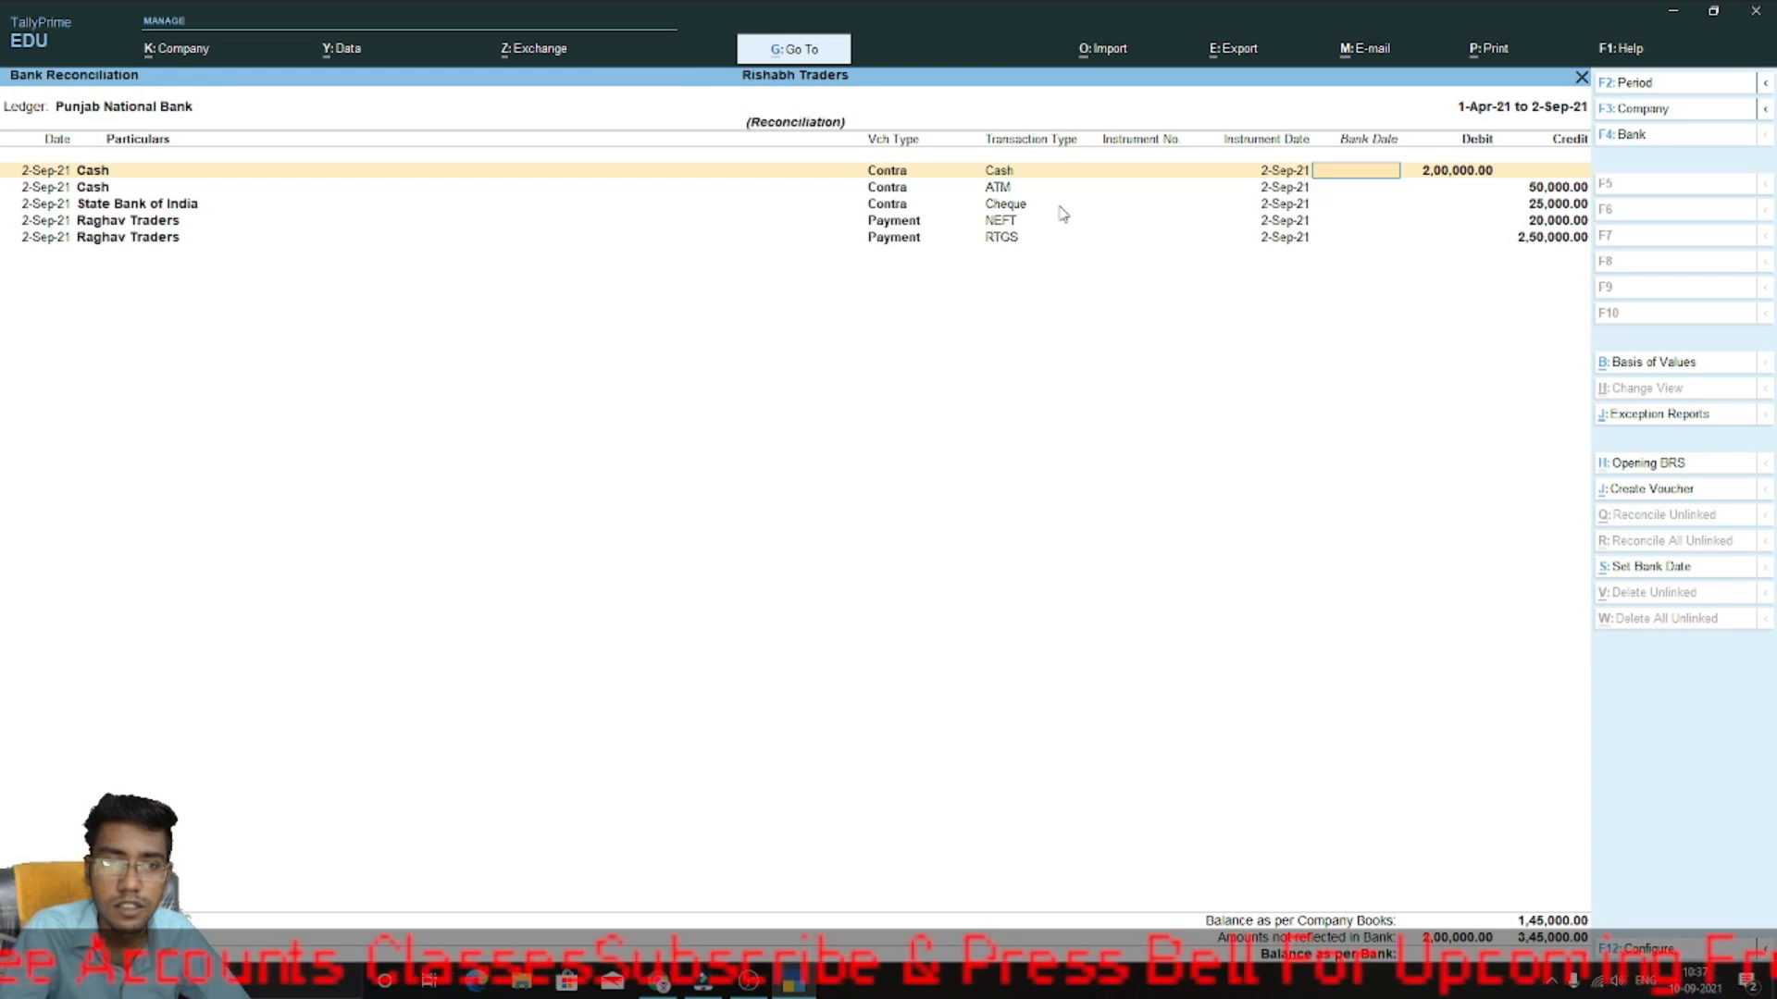
pyautogui.press('Return')
pyautogui.press('Return')
pyautogui.press('Return')
pyautogui.press('Return')
pyautogui.press('Return')
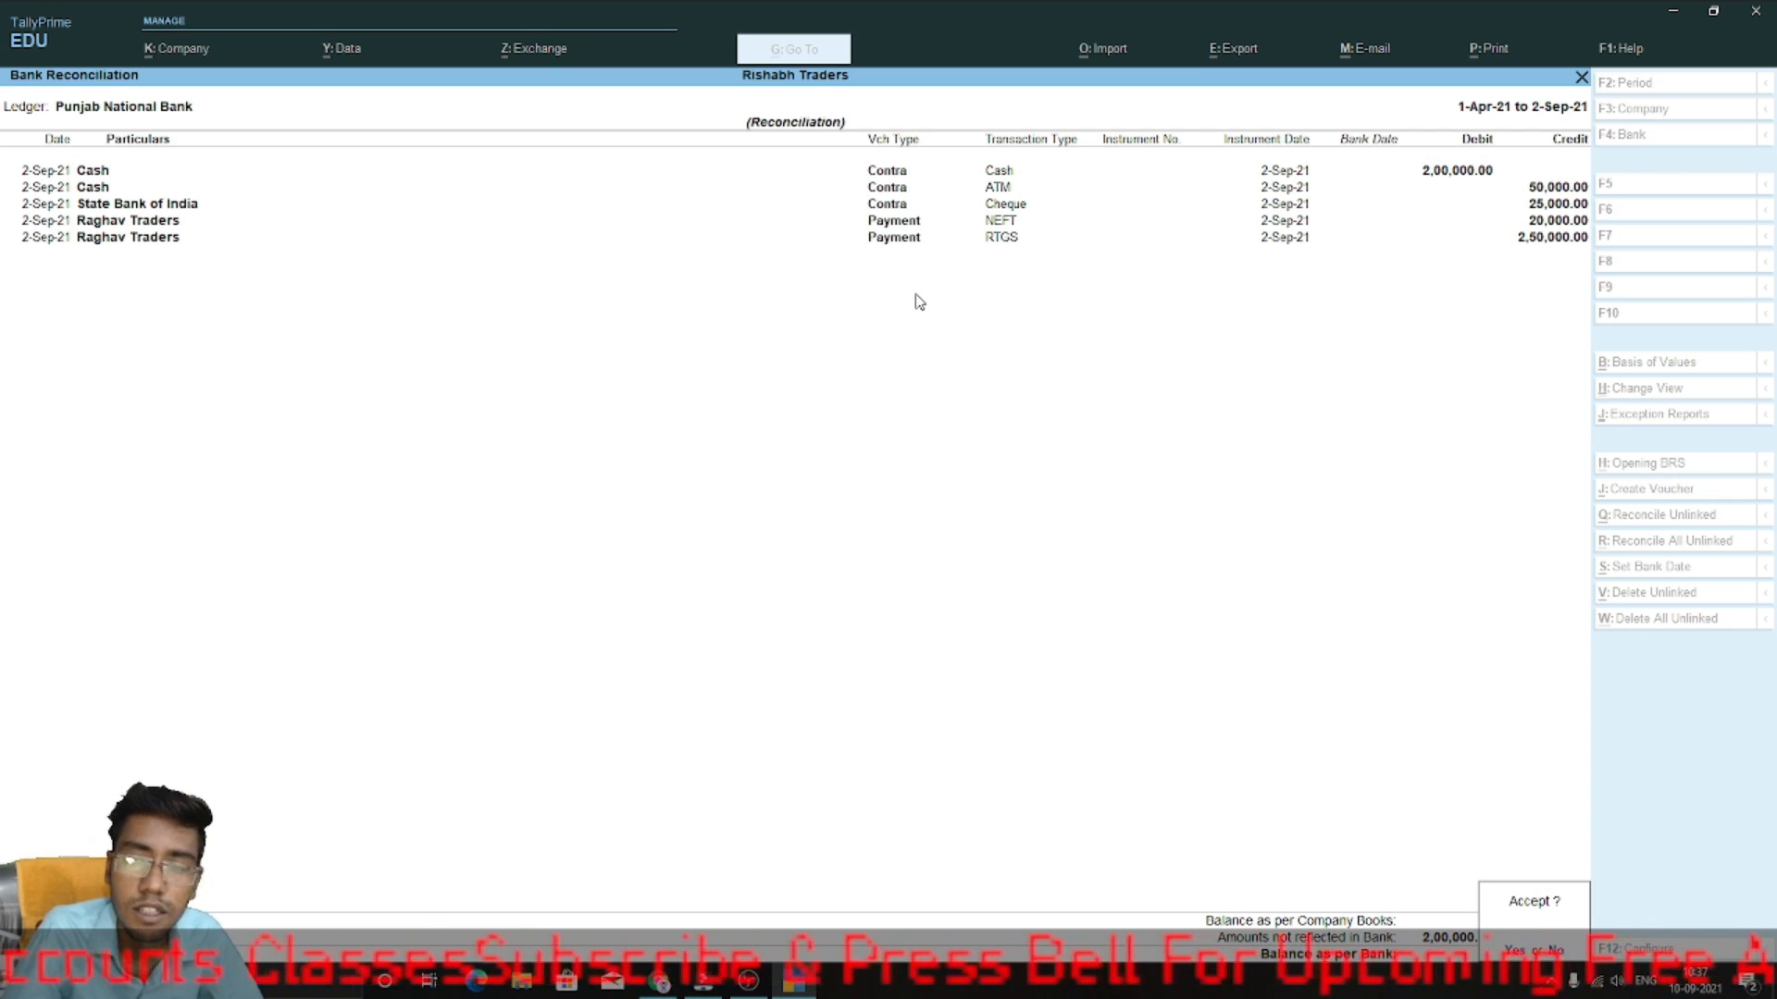
# - Leave the bank reconciliation without accepting changes, return to the Gateway of Tally and open a new payment voucher
pyautogui.press('Escape')
pyautogui.press('Escape')
pyautogui.press('Return')
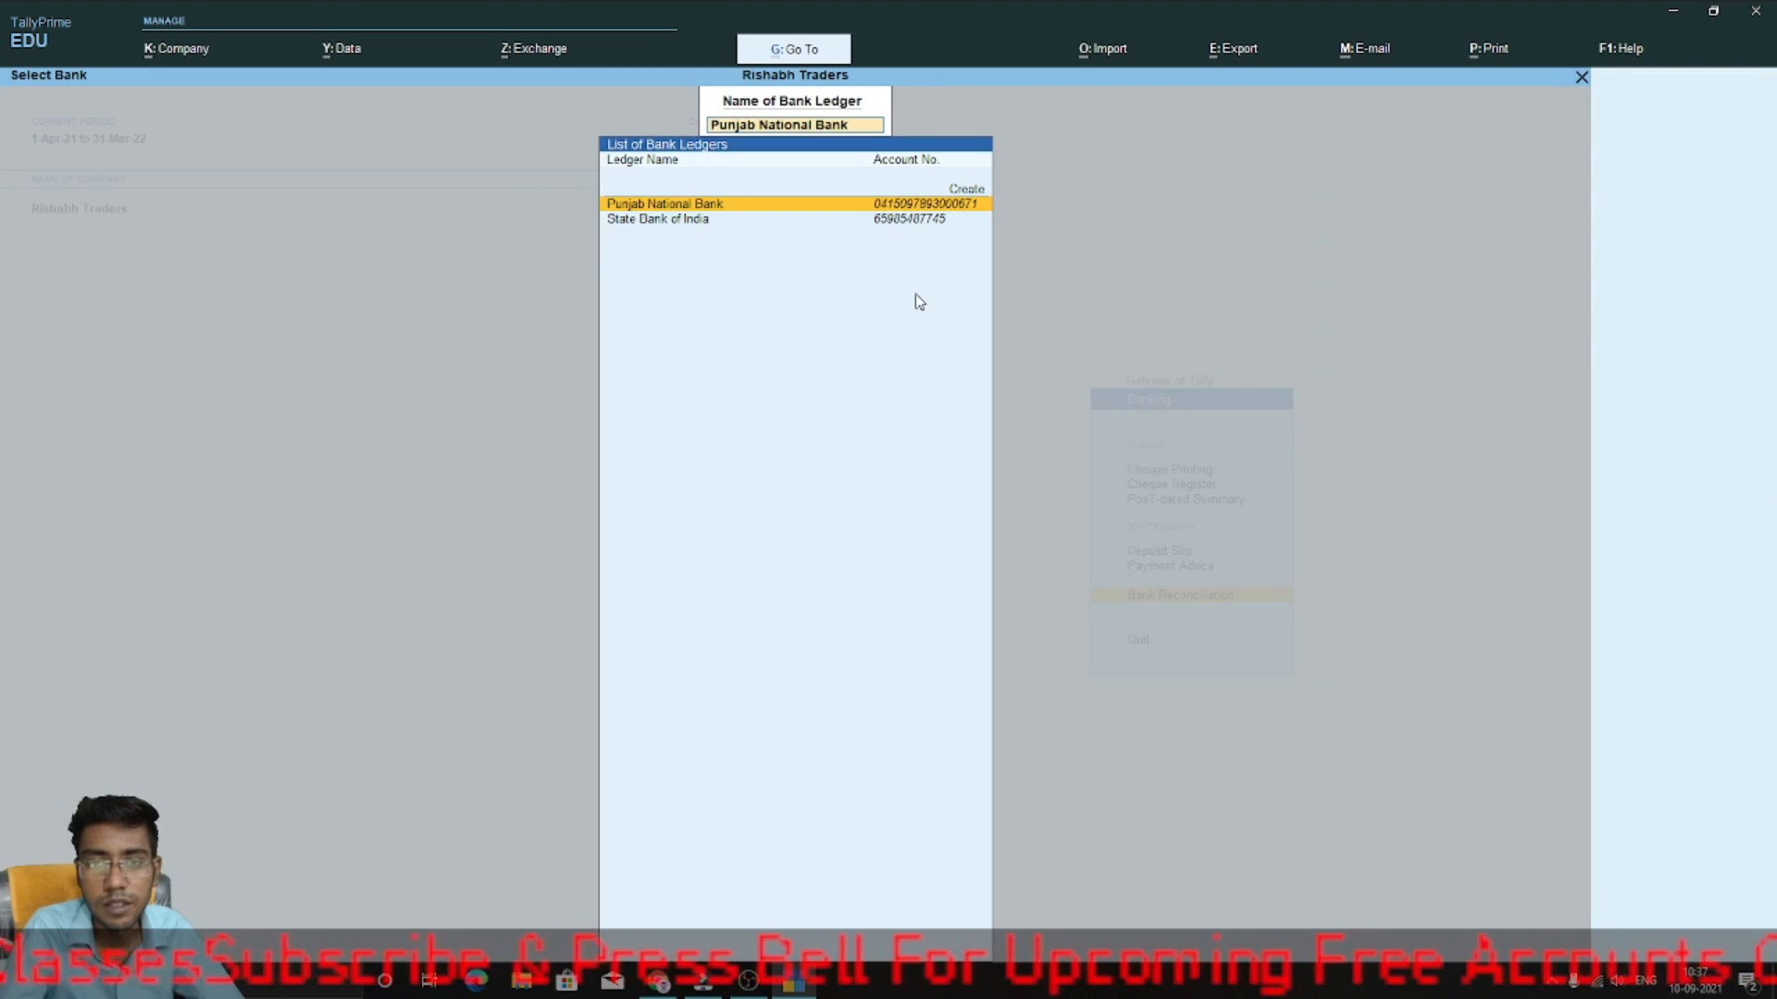
pyautogui.press('Escape')
pyautogui.press('Escape')
pyautogui.press('Escape')
pyautogui.press('Escape')
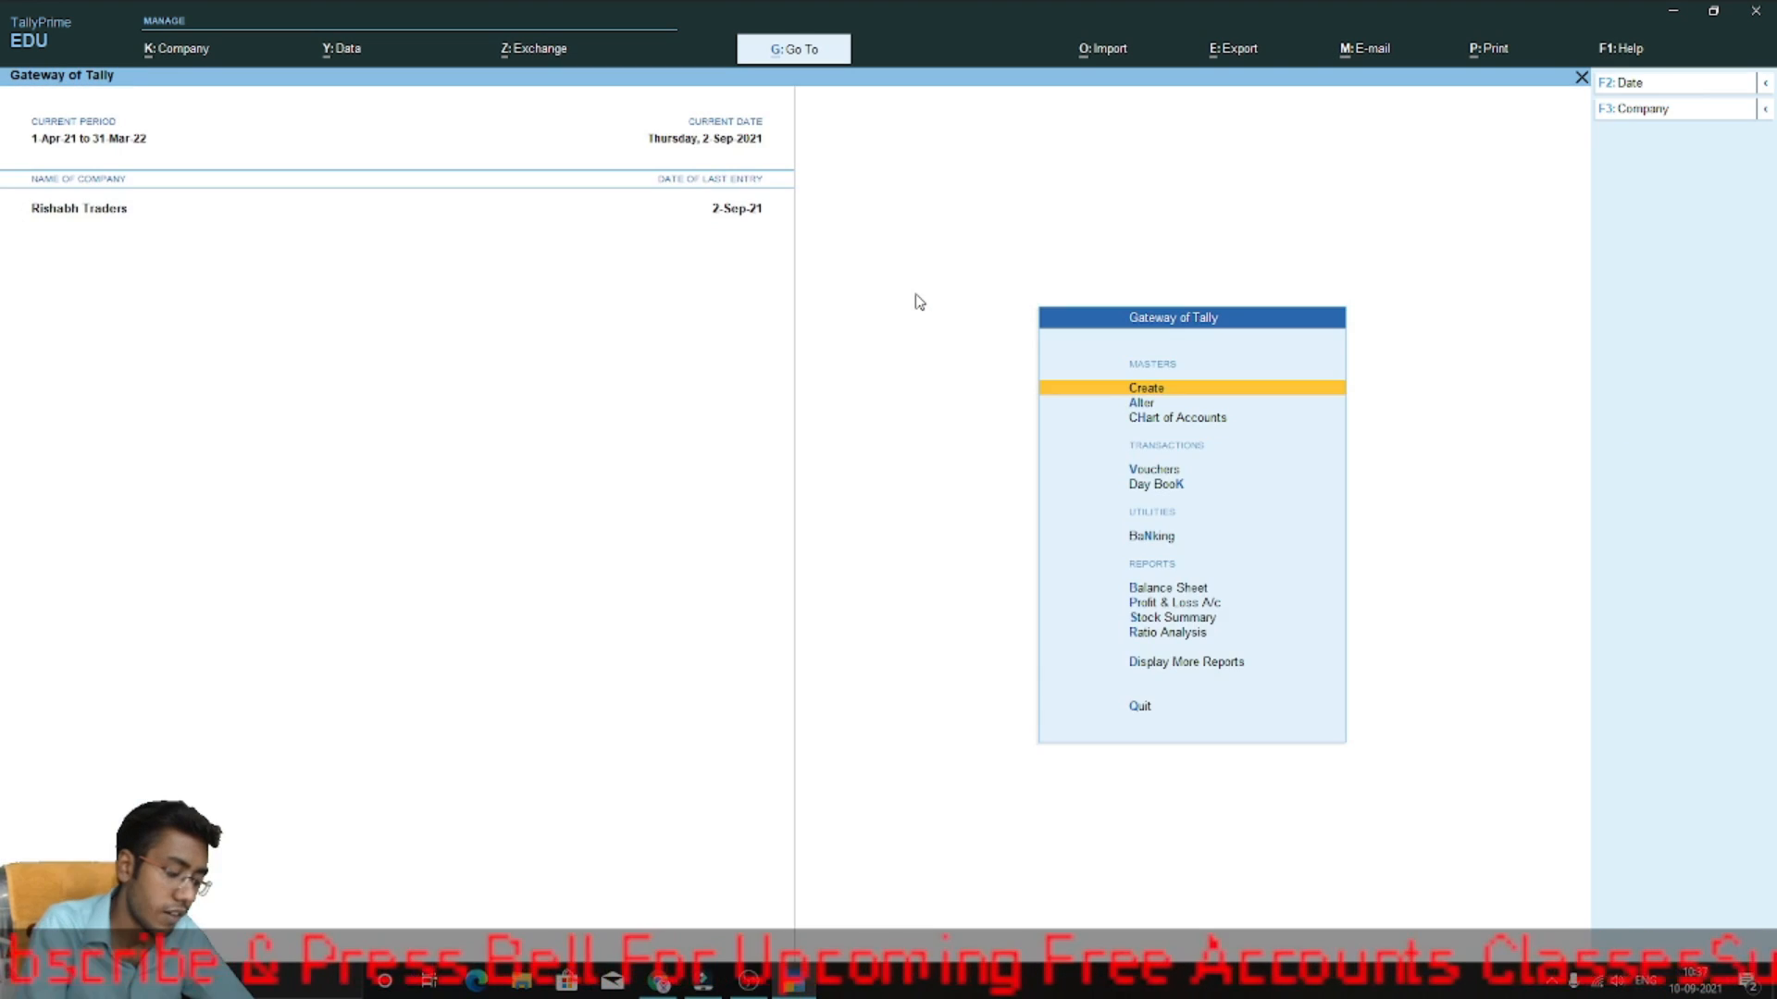
pyautogui.press('v')
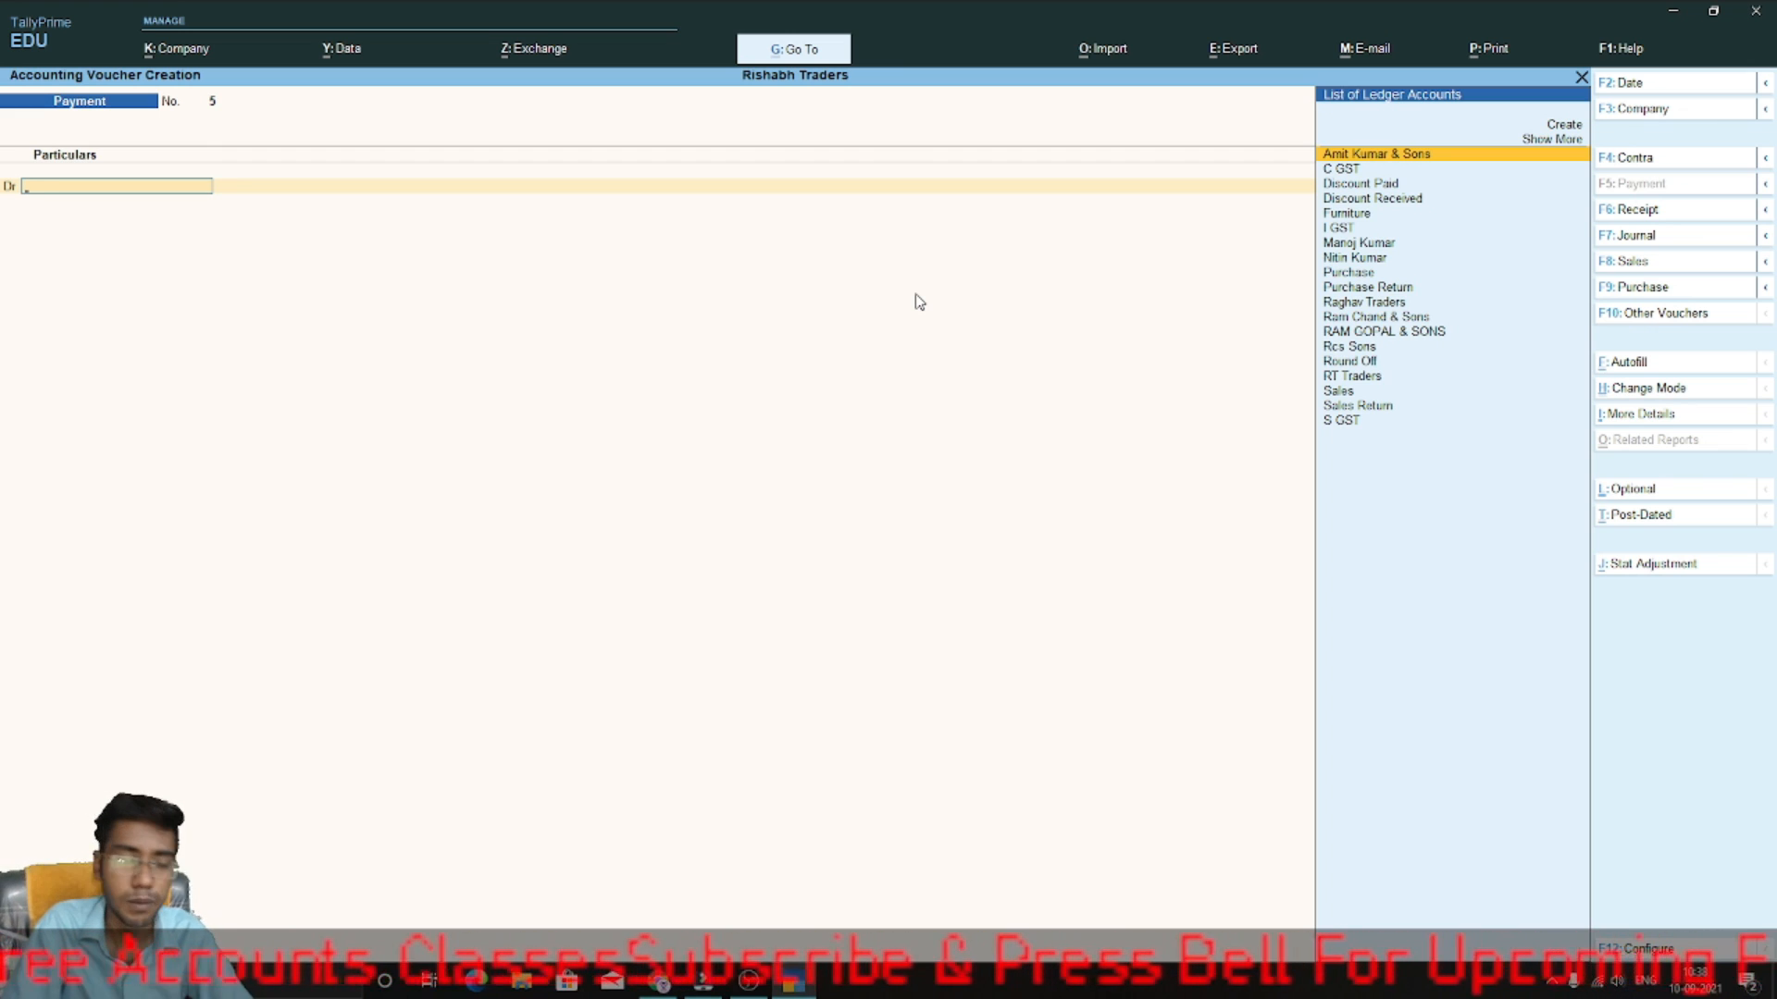
# - Start a new ledger from the payment voucher's debit line and name it Electricity Exp, without an alias
pyautogui.write('c')
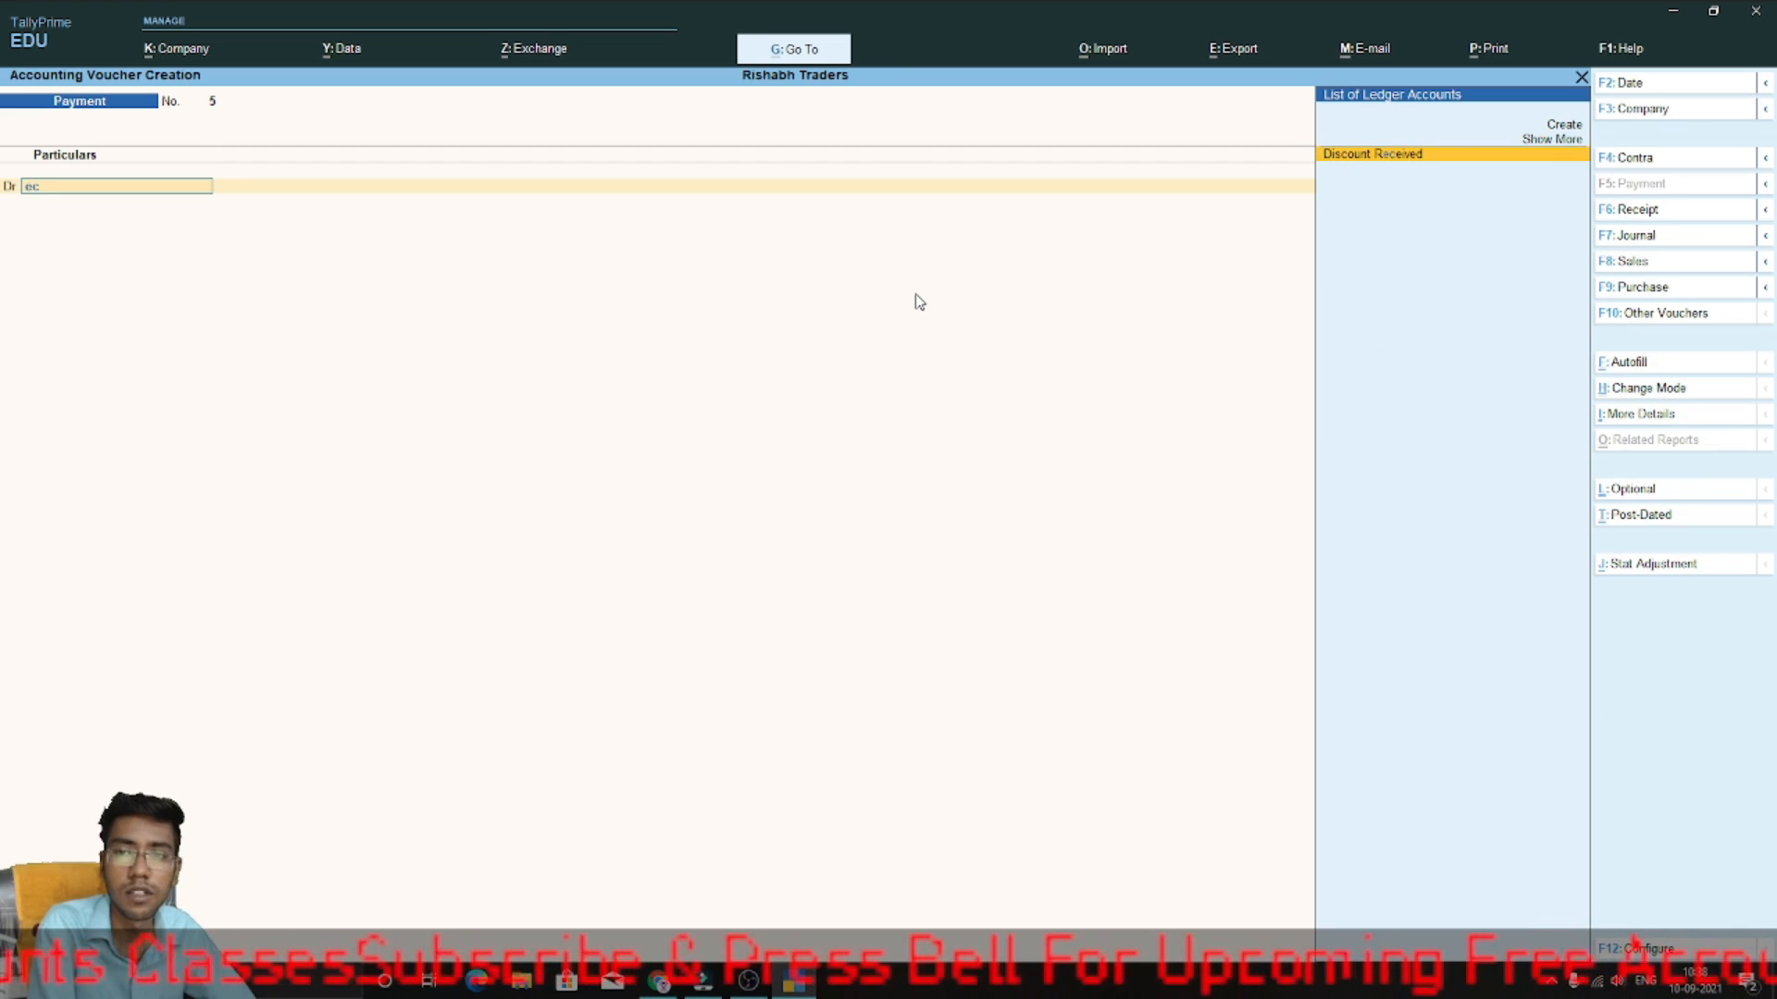
pyautogui.hotkey('alt', 'c')
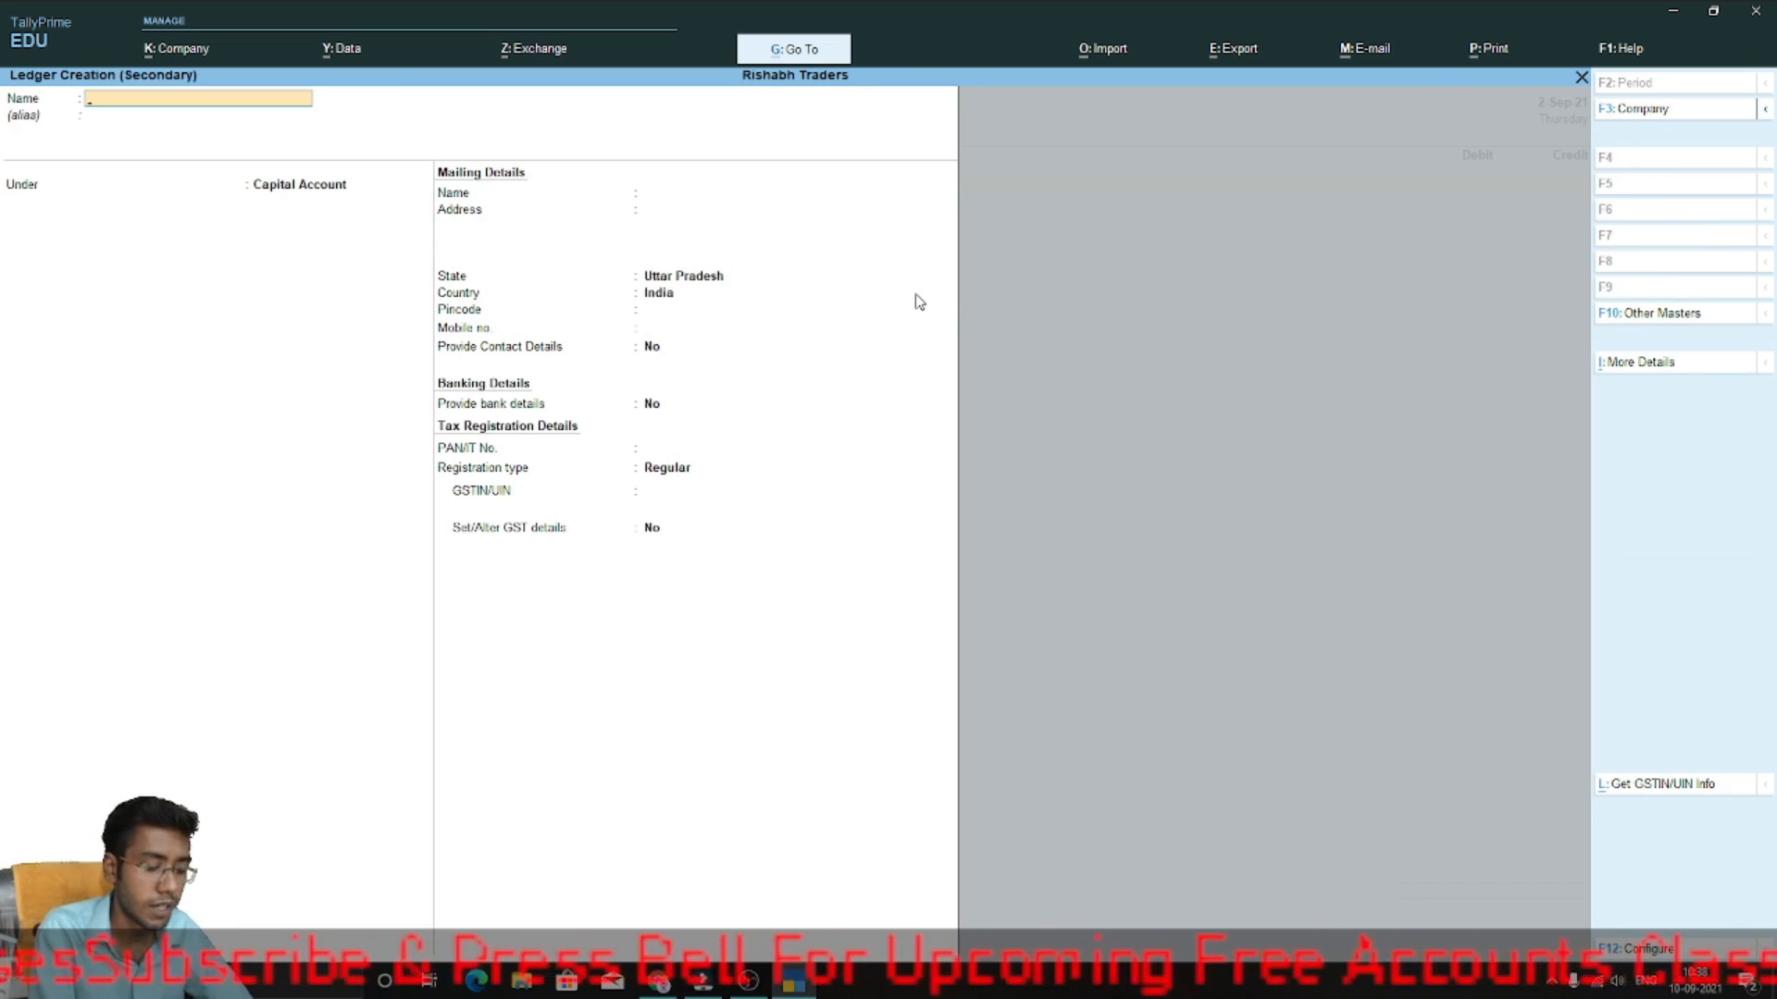
pyautogui.write('Electriciy')
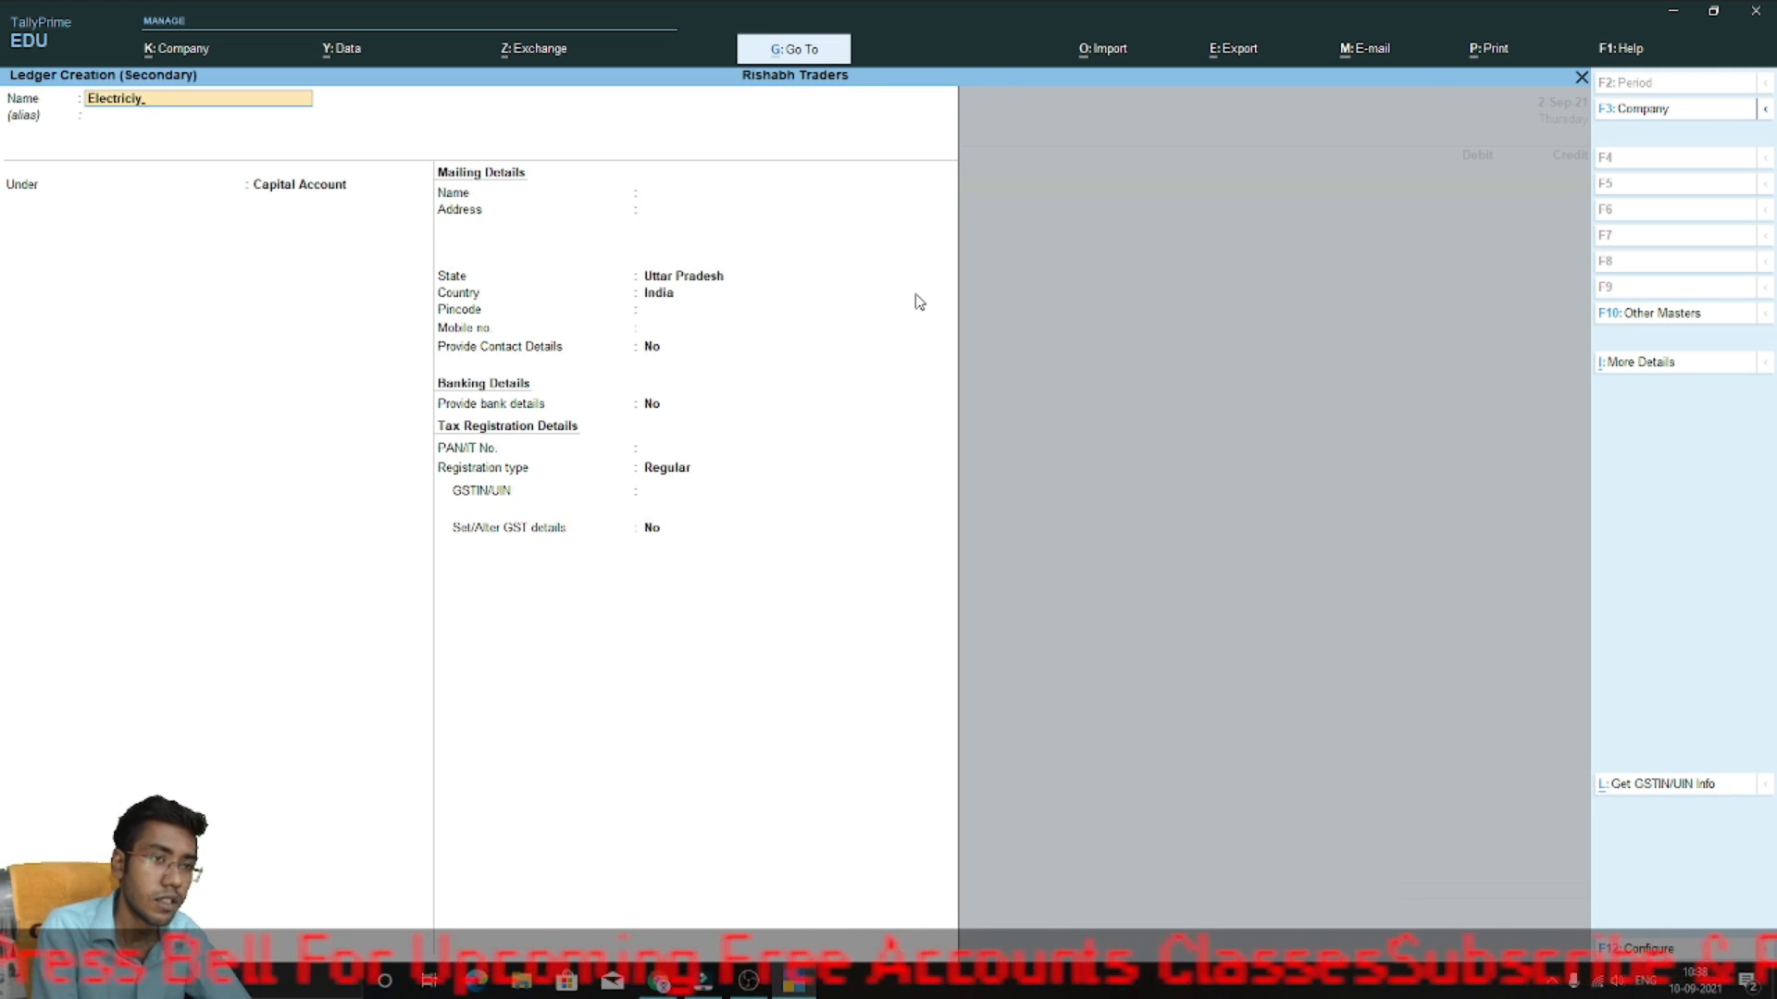
pyautogui.press('BackSpace')
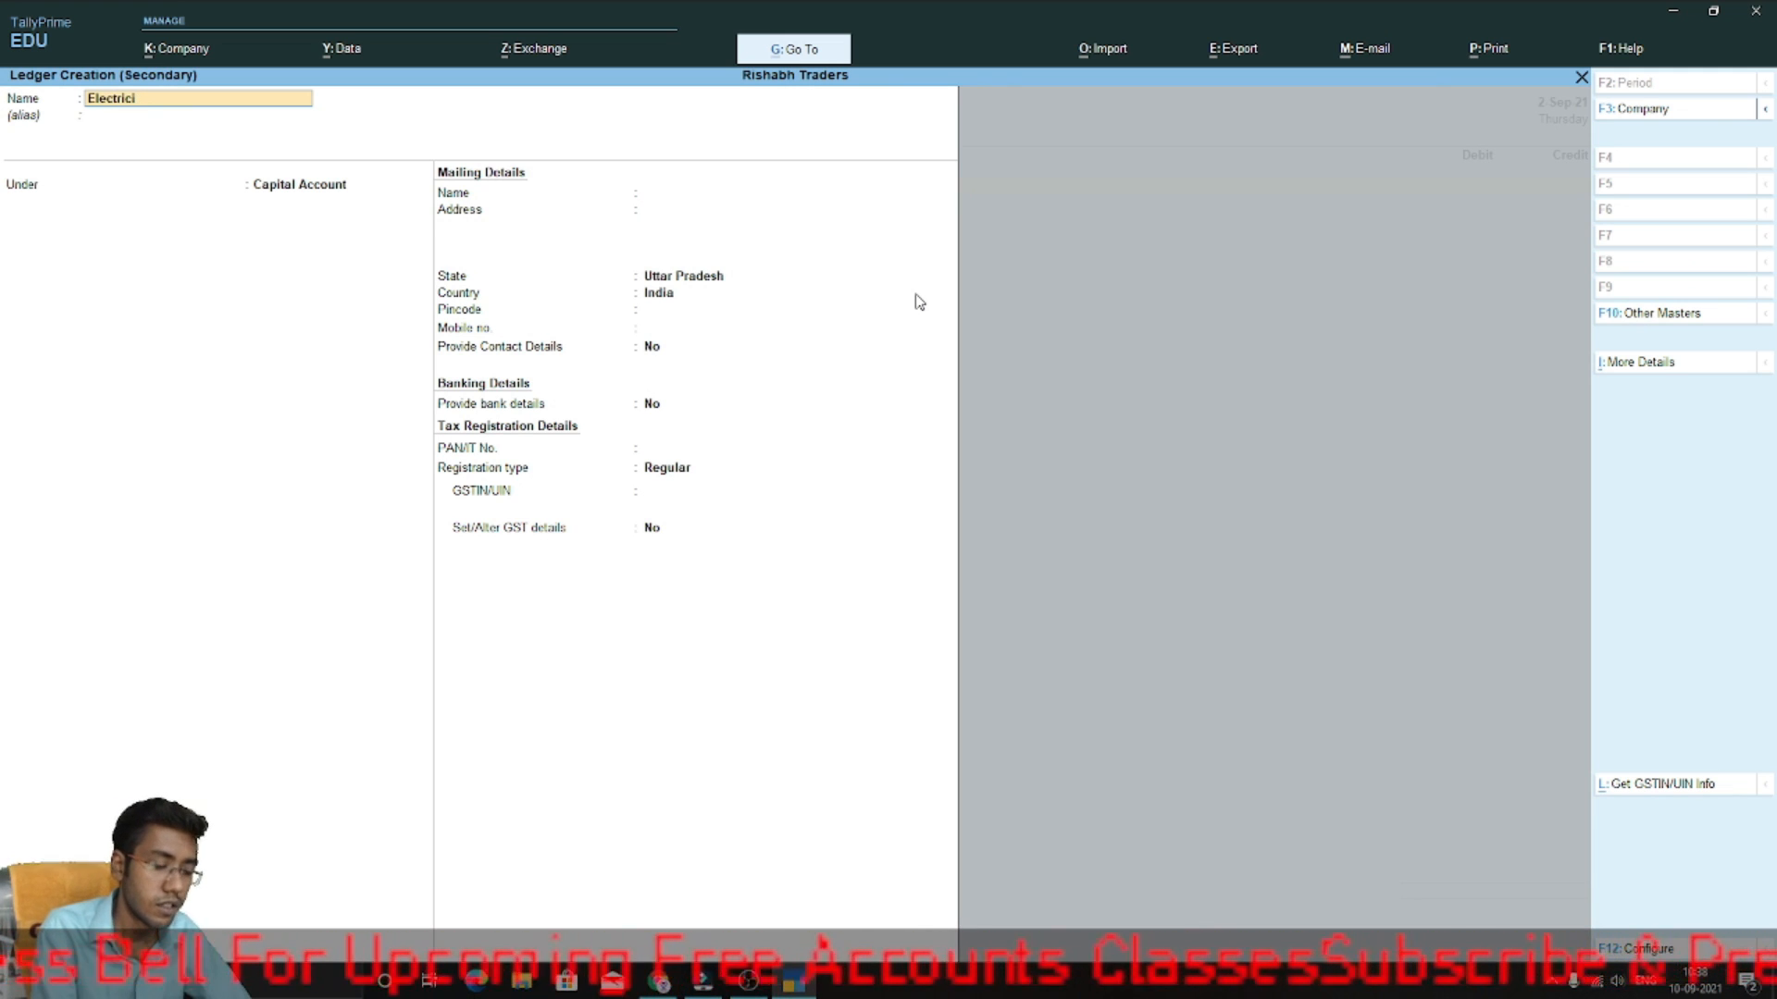
pyautogui.write('ty')
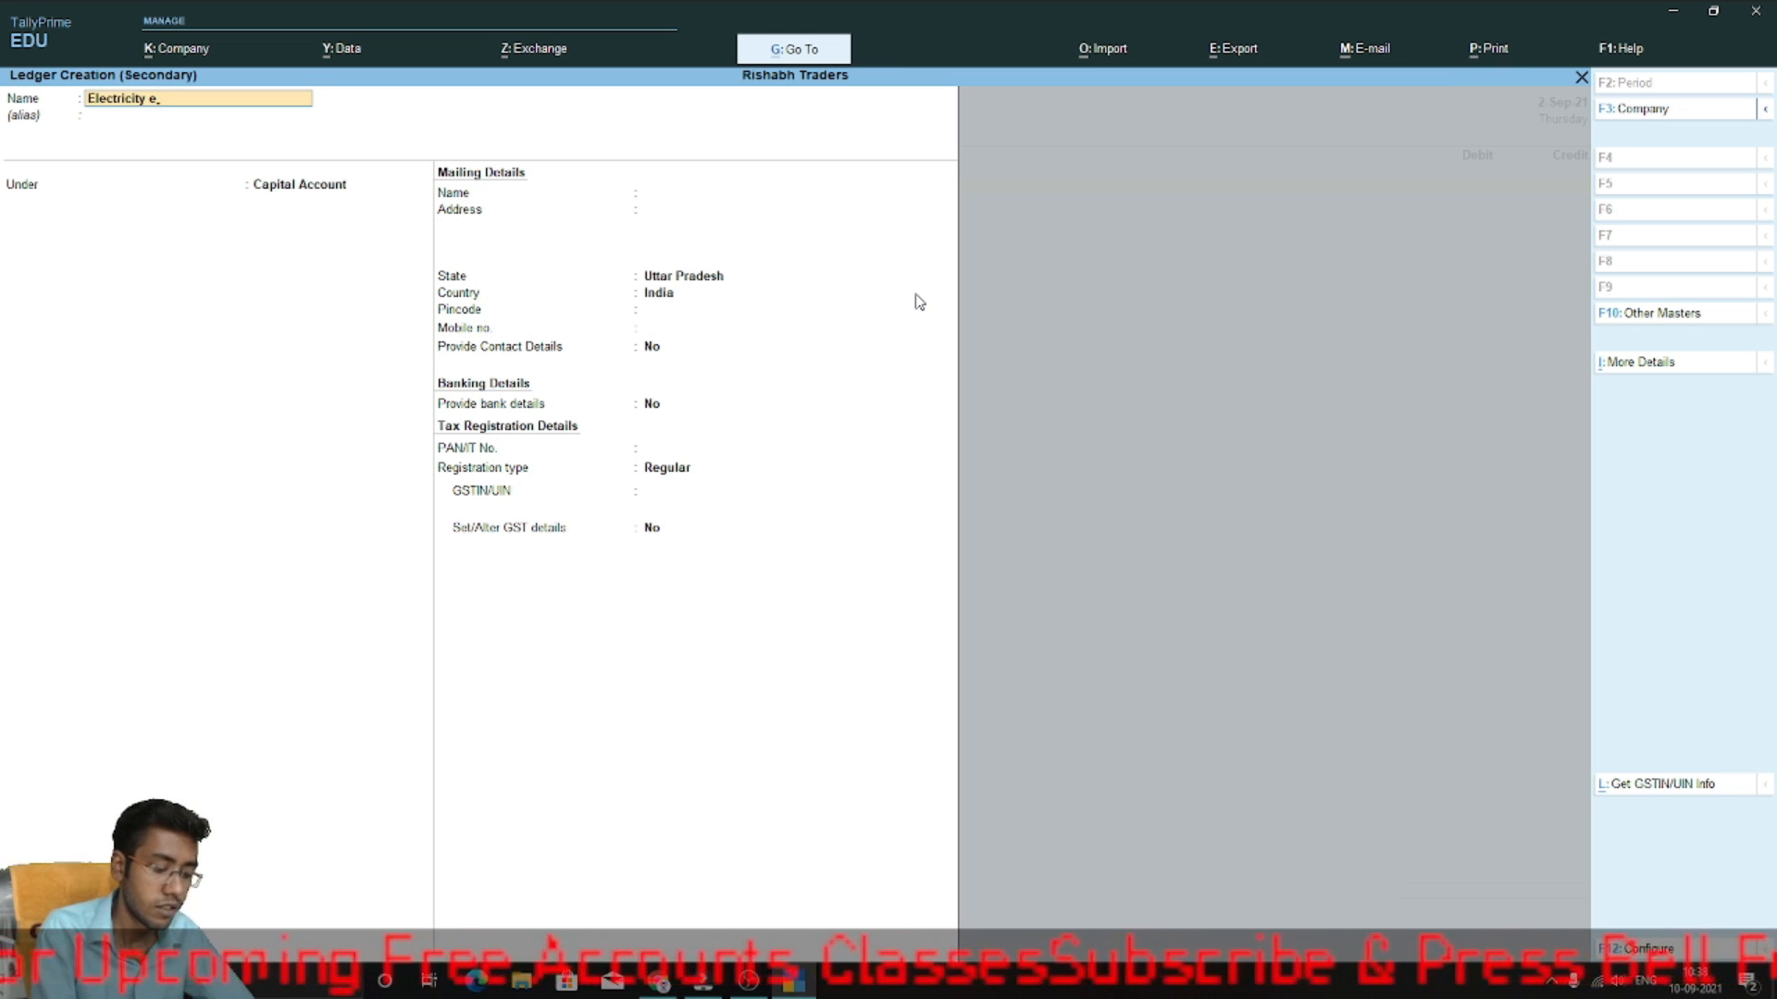
pyautogui.write(' Exp')
pyautogui.press('Return')
pyautogui.press('Return')
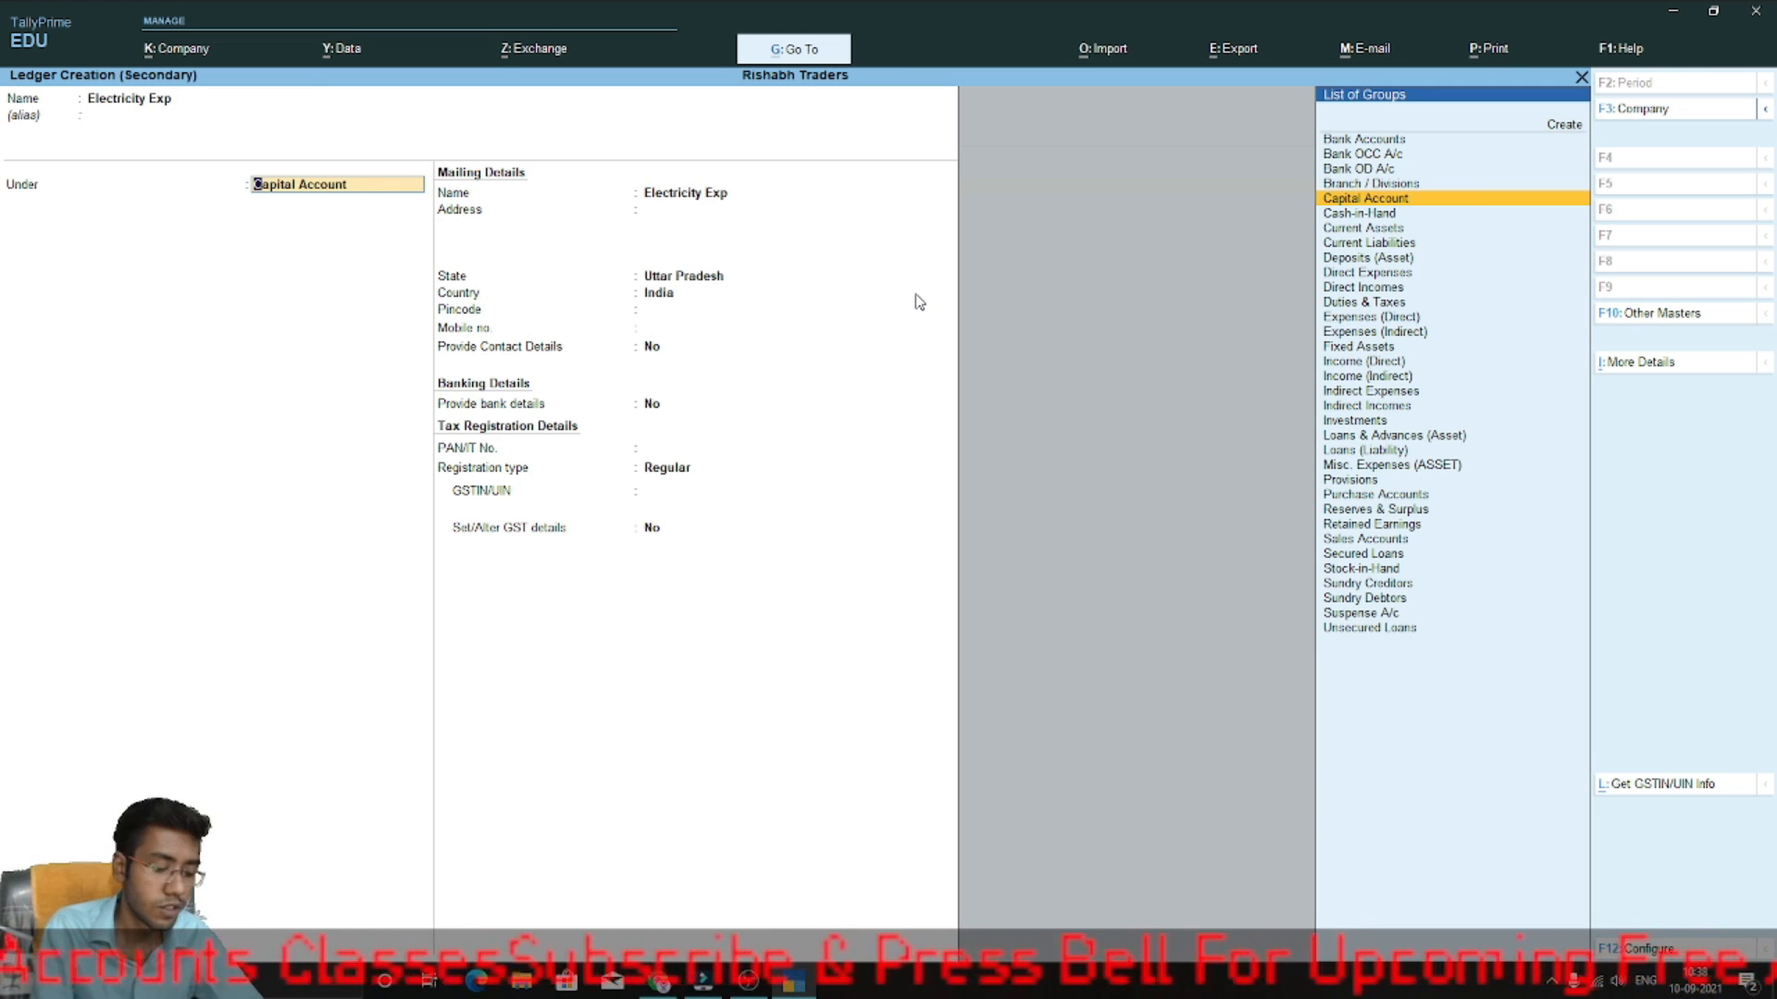
# - Group the Electricity Exp ledger under Indirect Expenses, with ledger type Not Applicable and GST left Applicable
pyautogui.write('In')
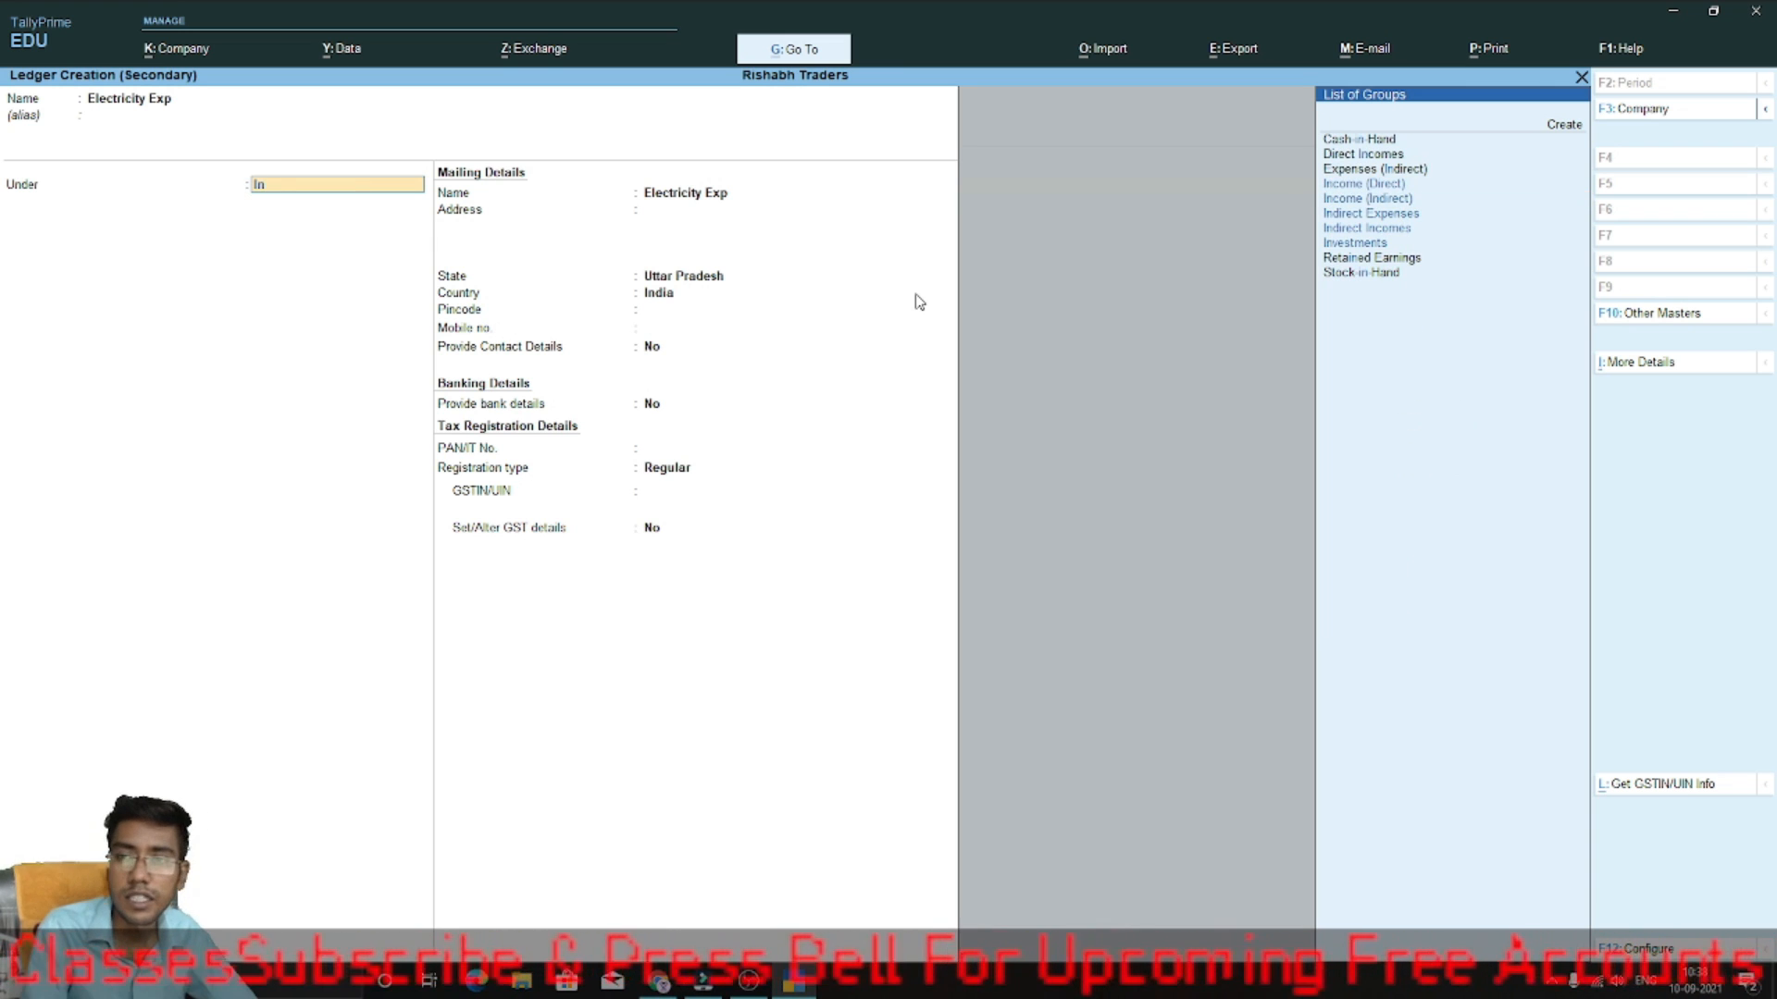
pyautogui.press('Down')
pyautogui.press('Down')
pyautogui.press('Down')
pyautogui.press('Return')
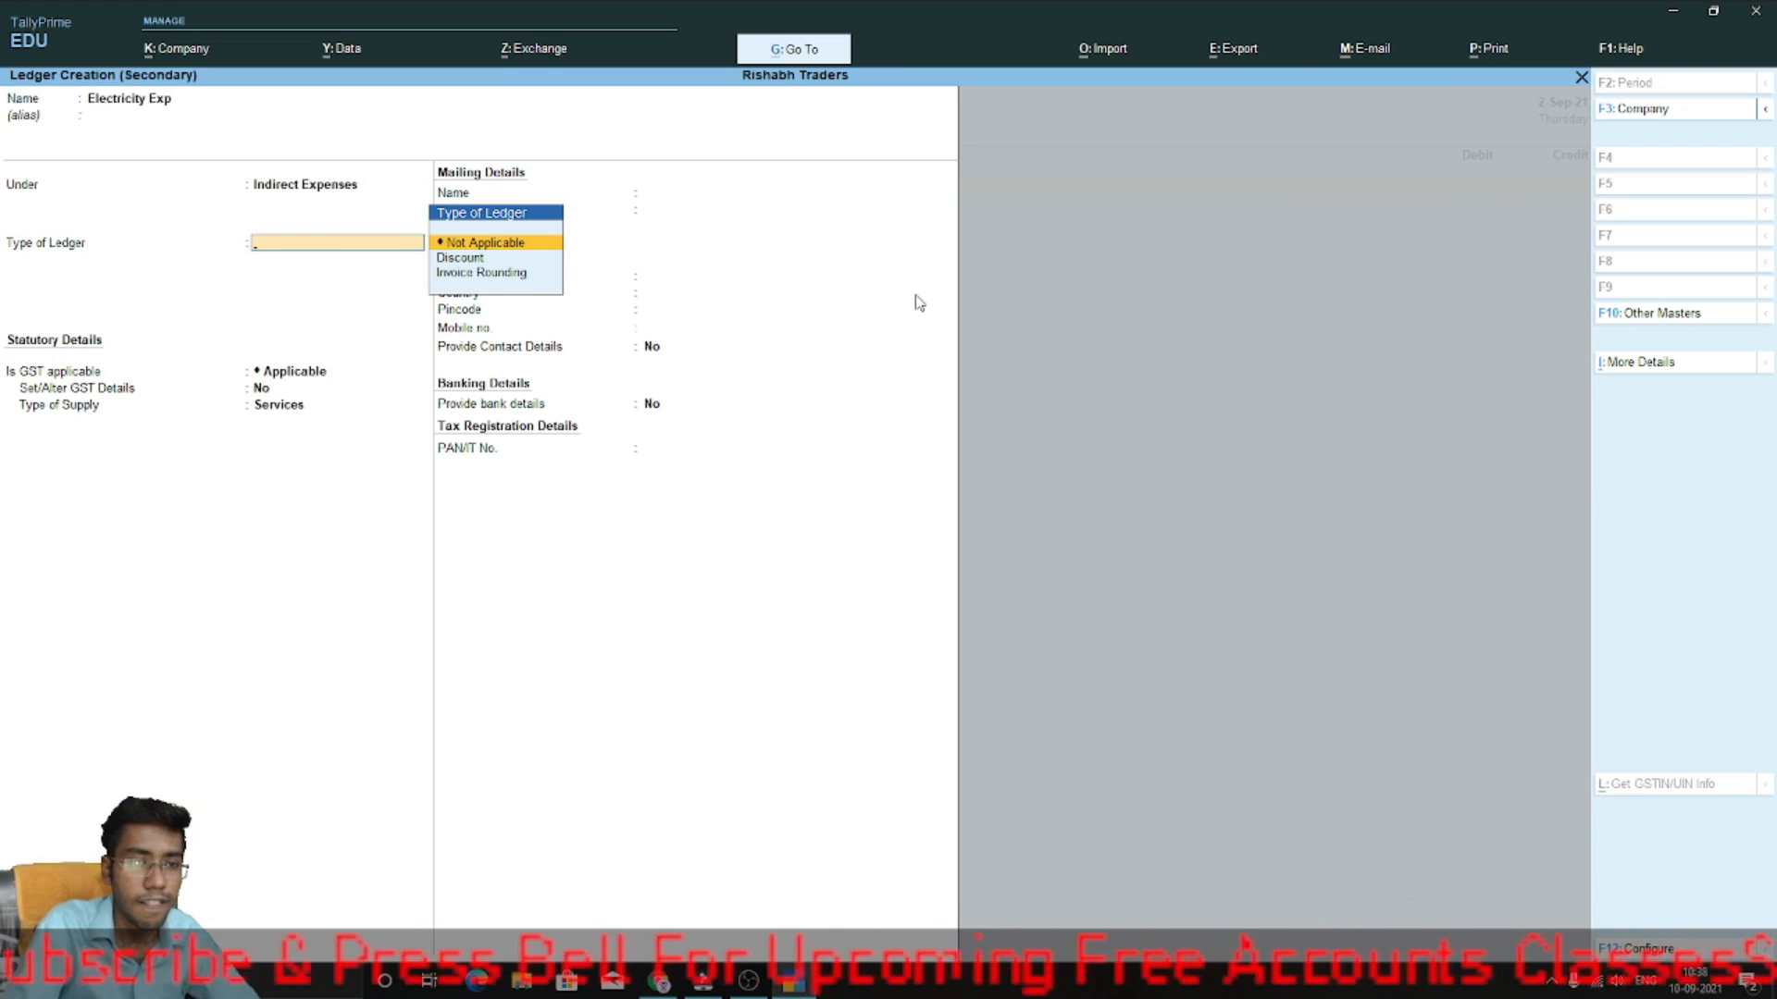
pyautogui.press('Return')
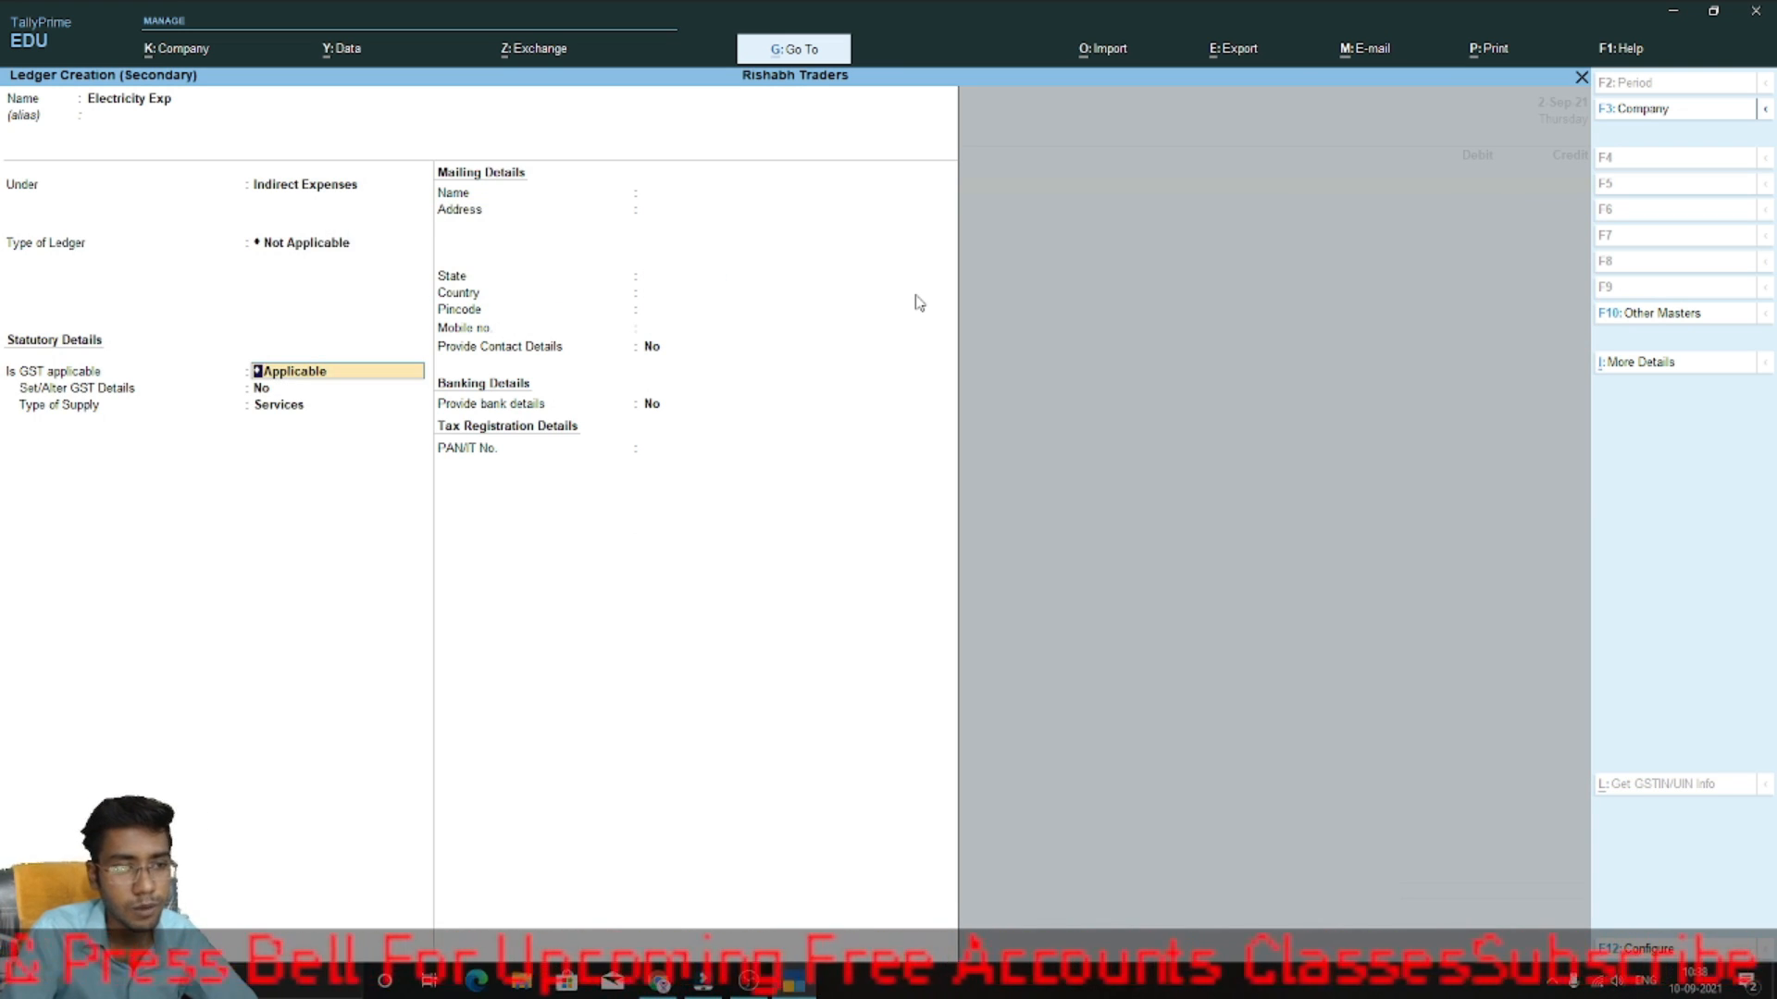
pyautogui.press('Return')
pyautogui.press('Return')
pyautogui.press('Return')
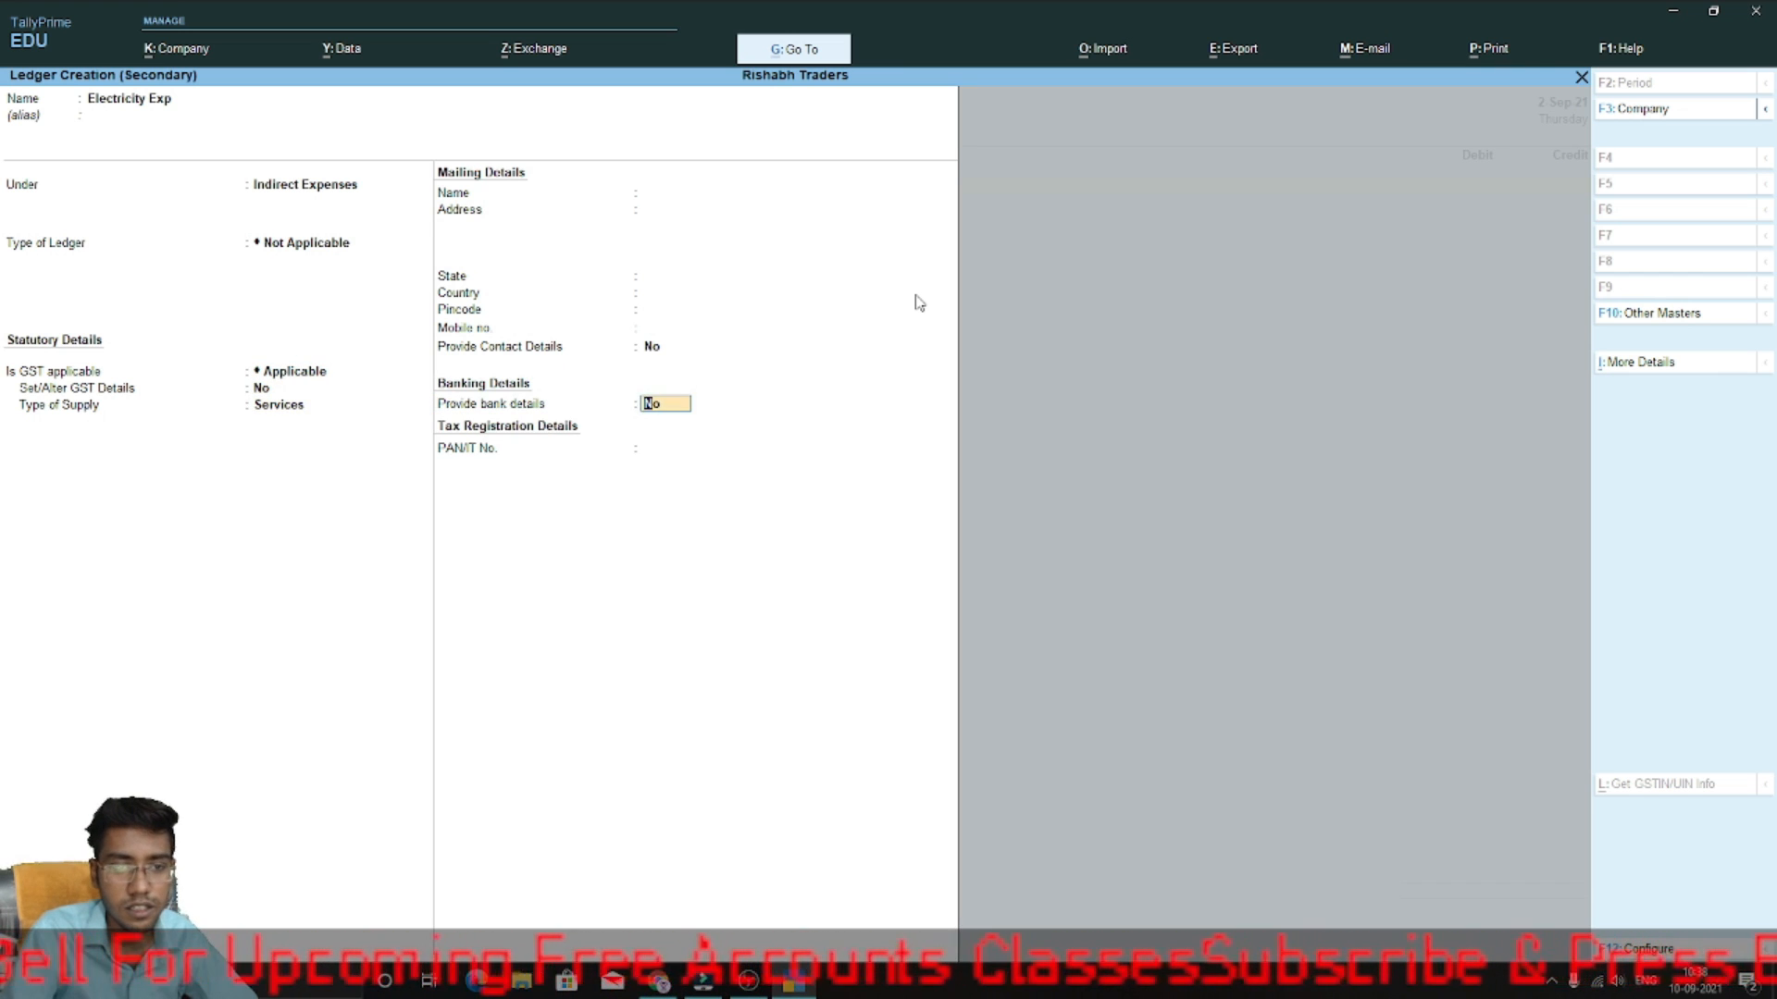
# - Set the option to provide bank details to Yes for the Electricity Exp ledger
pyautogui.press('Return')
pyautogui.press('Return')
pyautogui.press('Escape')
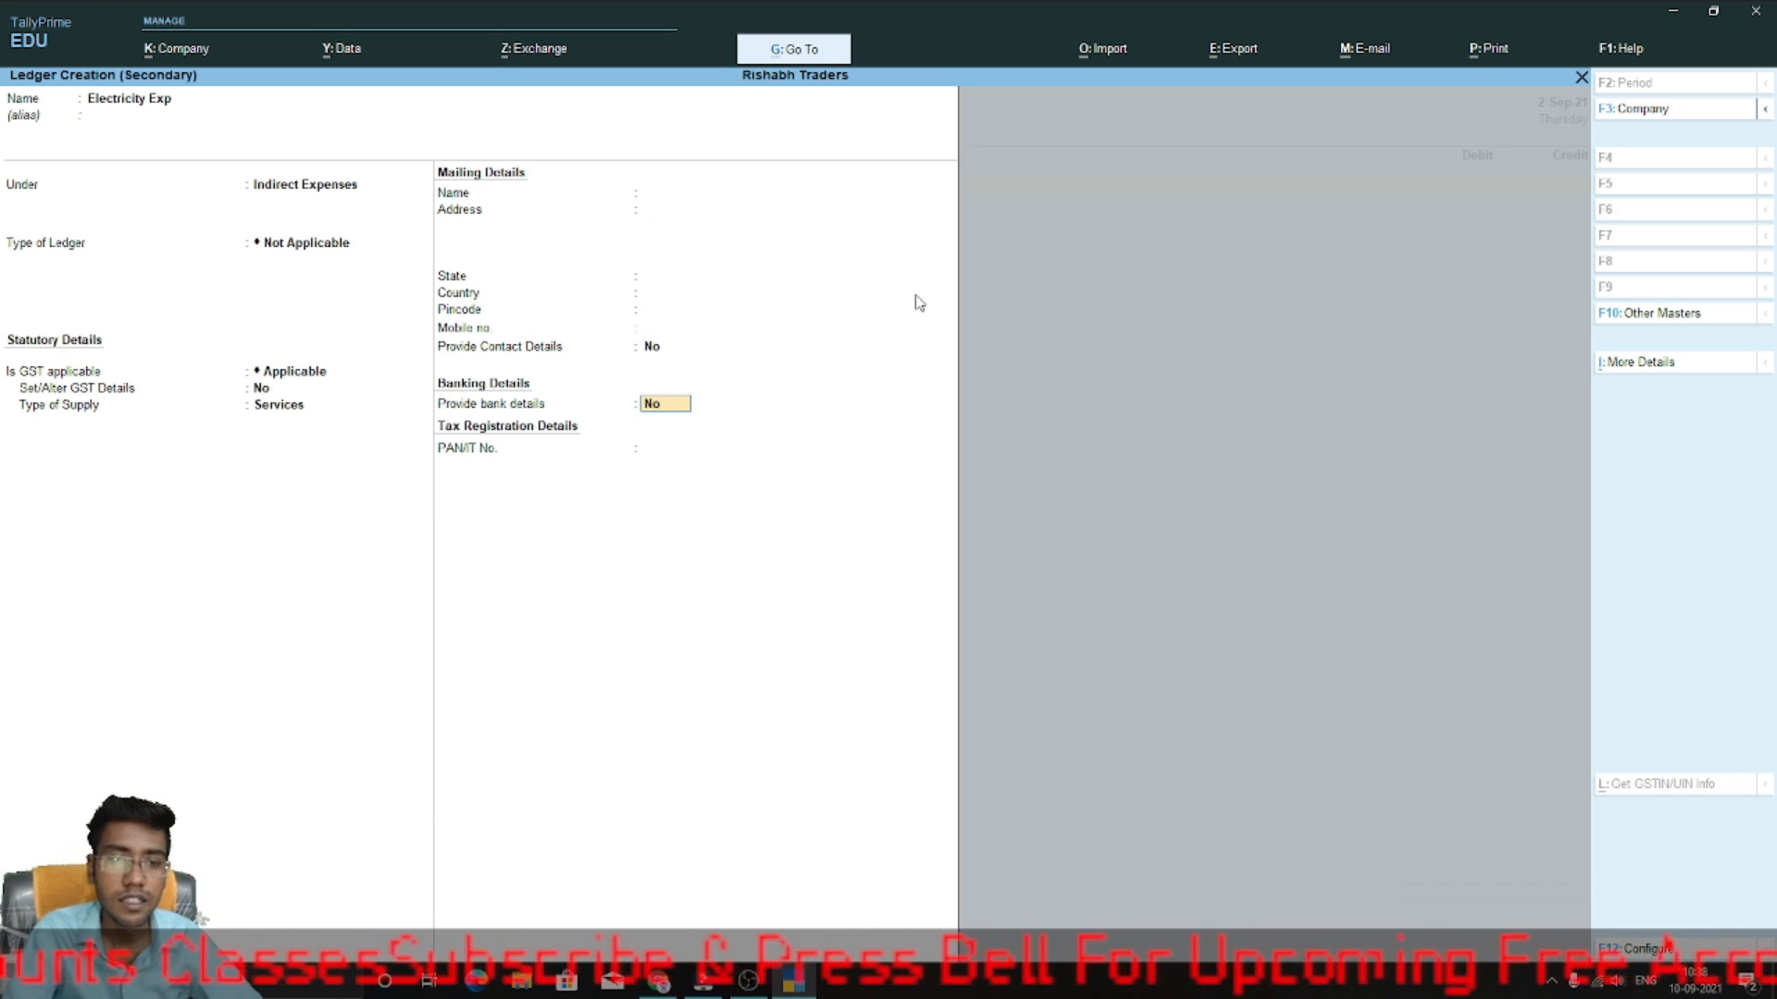
pyautogui.press('y')
pyautogui.press('Return')
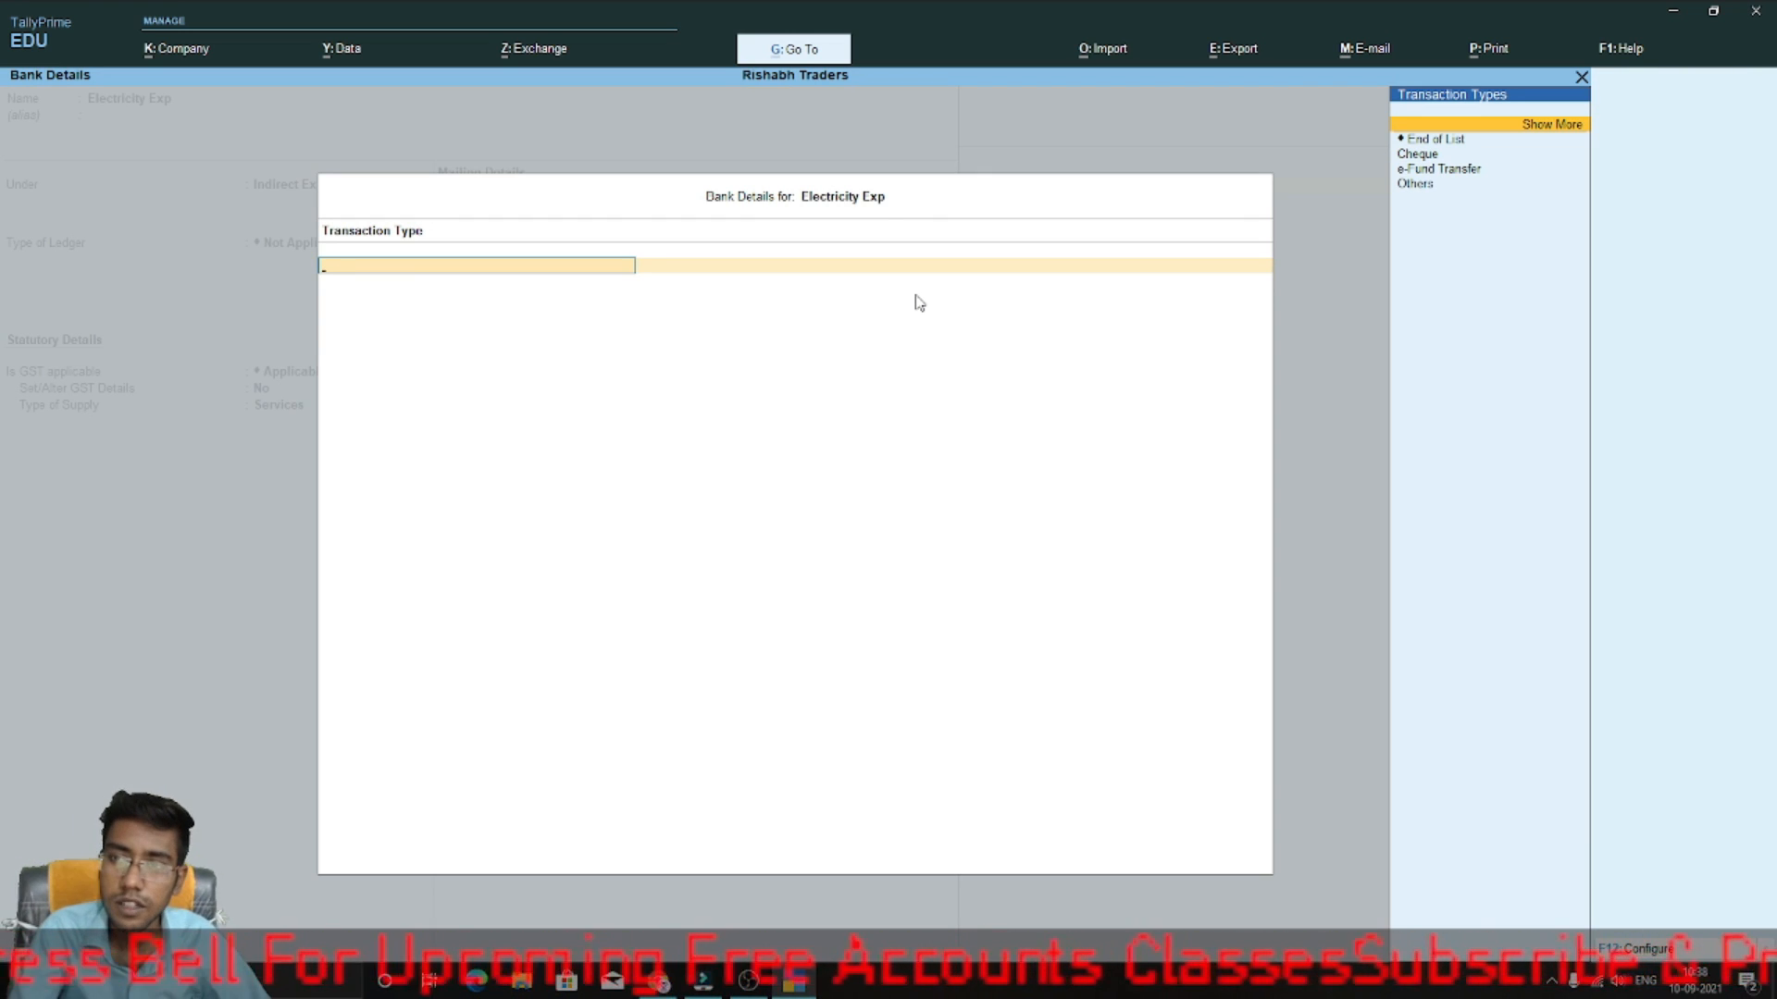
# - Expand the transaction types in the ledger's bank details, look through the options around ECS, and close the details without adding one
pyautogui.press('Return')
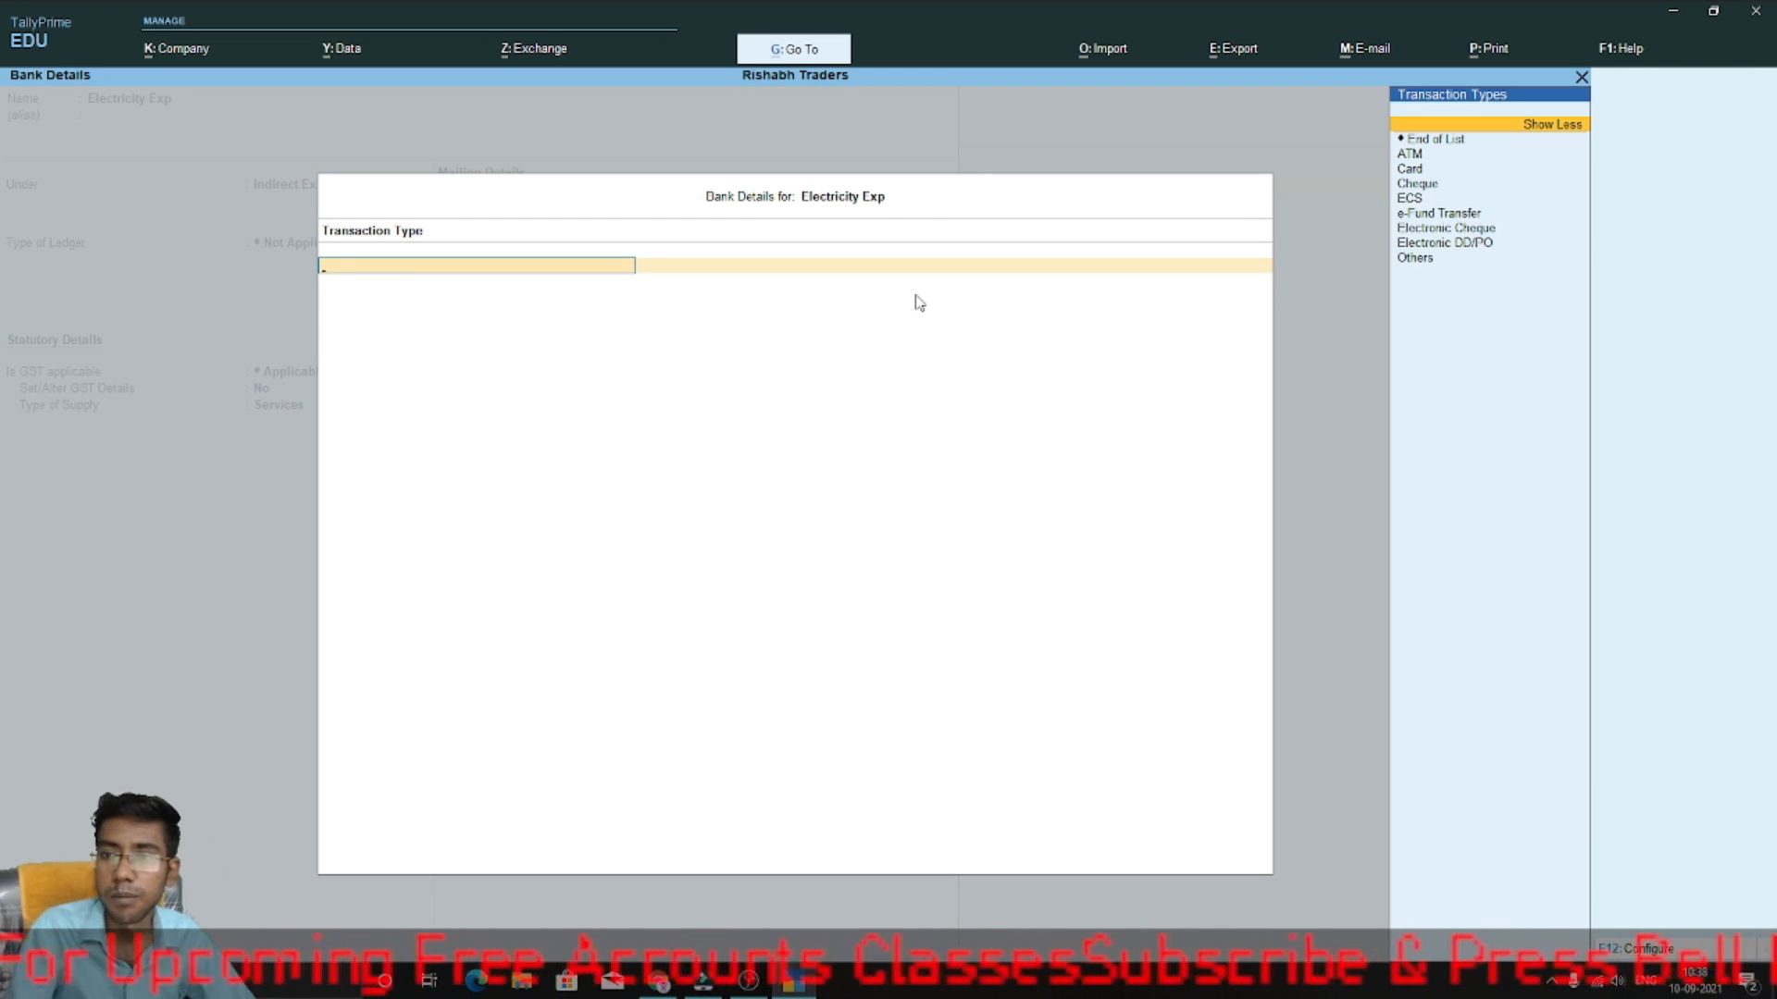
pyautogui.press('Down')
pyautogui.press('Down')
pyautogui.press('Down')
pyautogui.press('Down')
pyautogui.press('Down')
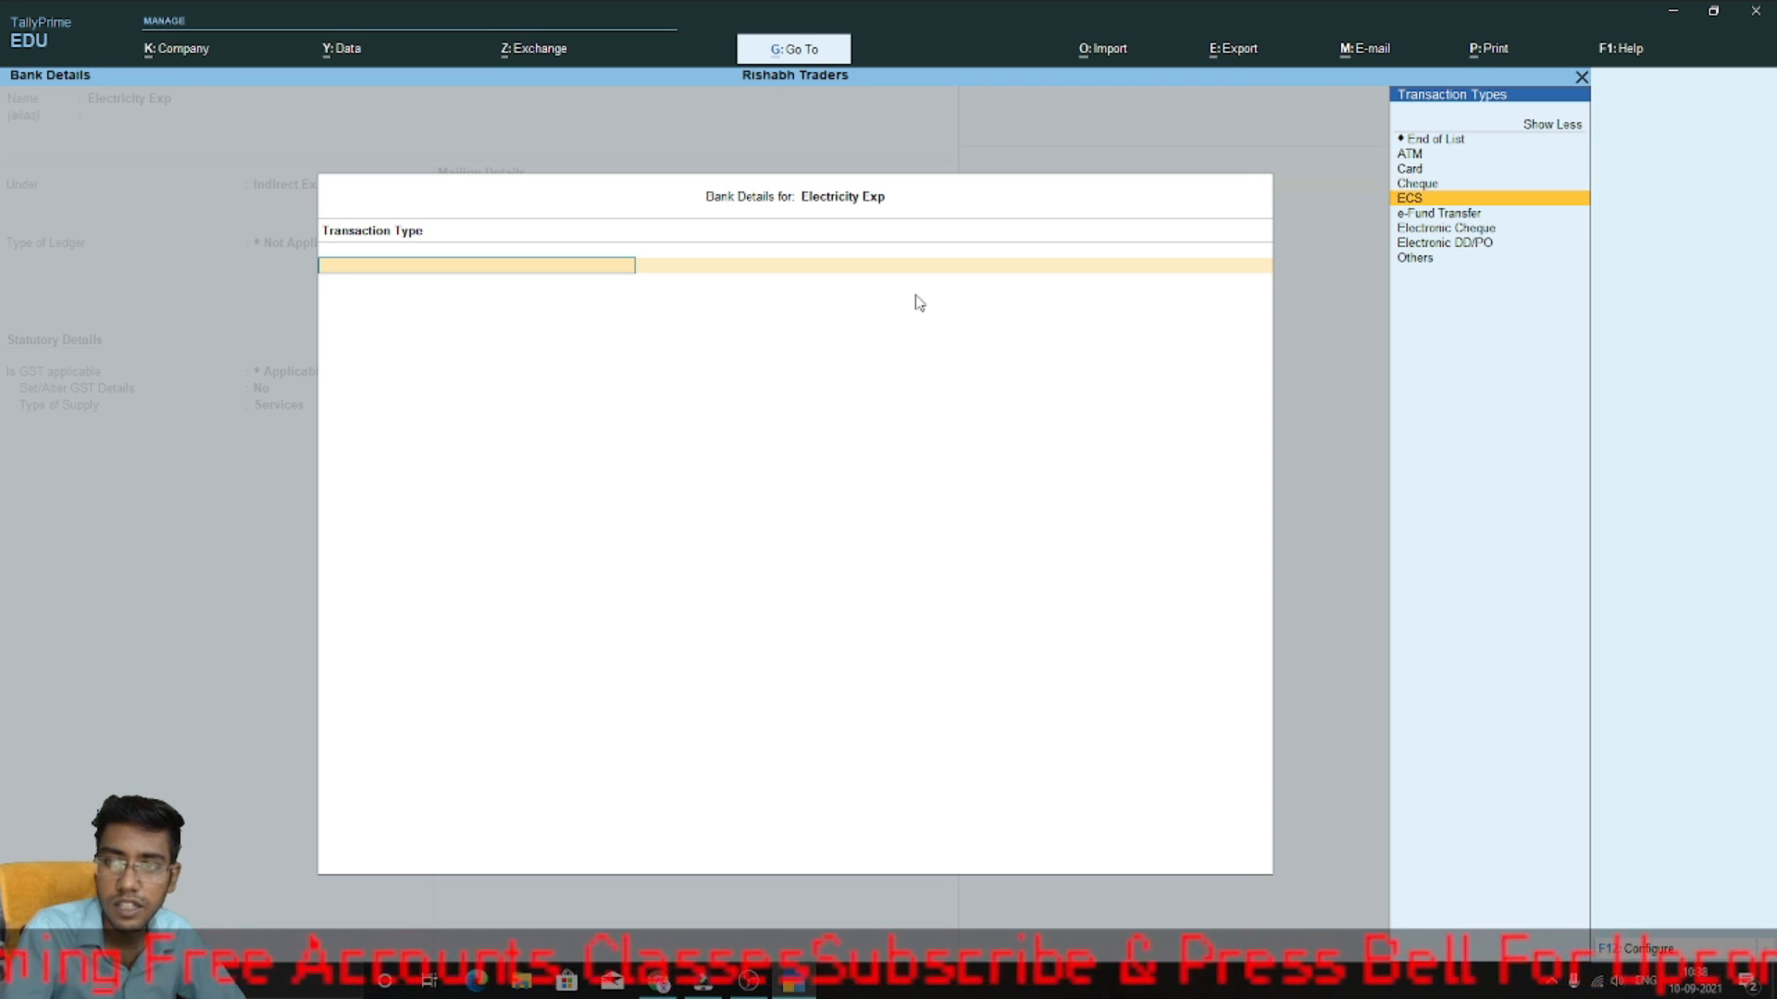
pyautogui.press('Down')
pyautogui.press('Down')
pyautogui.press('Down')
pyautogui.press('Up')
pyautogui.press('Up')
pyautogui.press('Up')
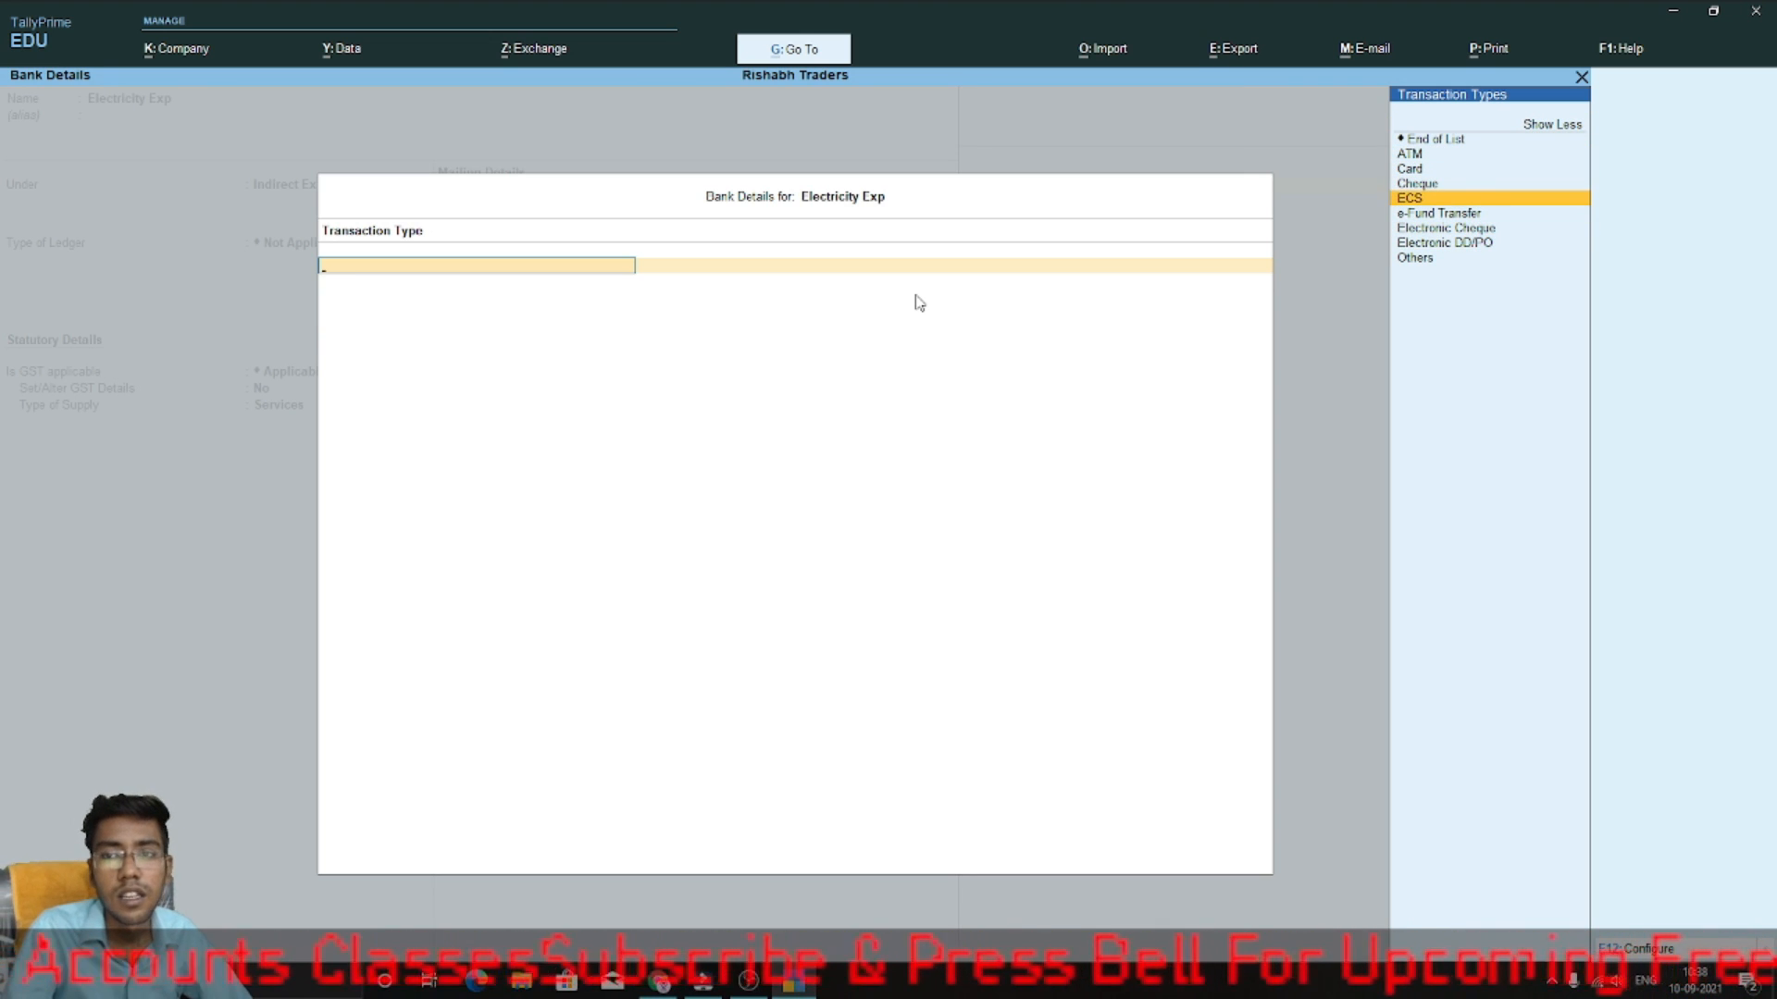
pyautogui.press('Up')
pyautogui.press('Up')
pyautogui.press('Escape')
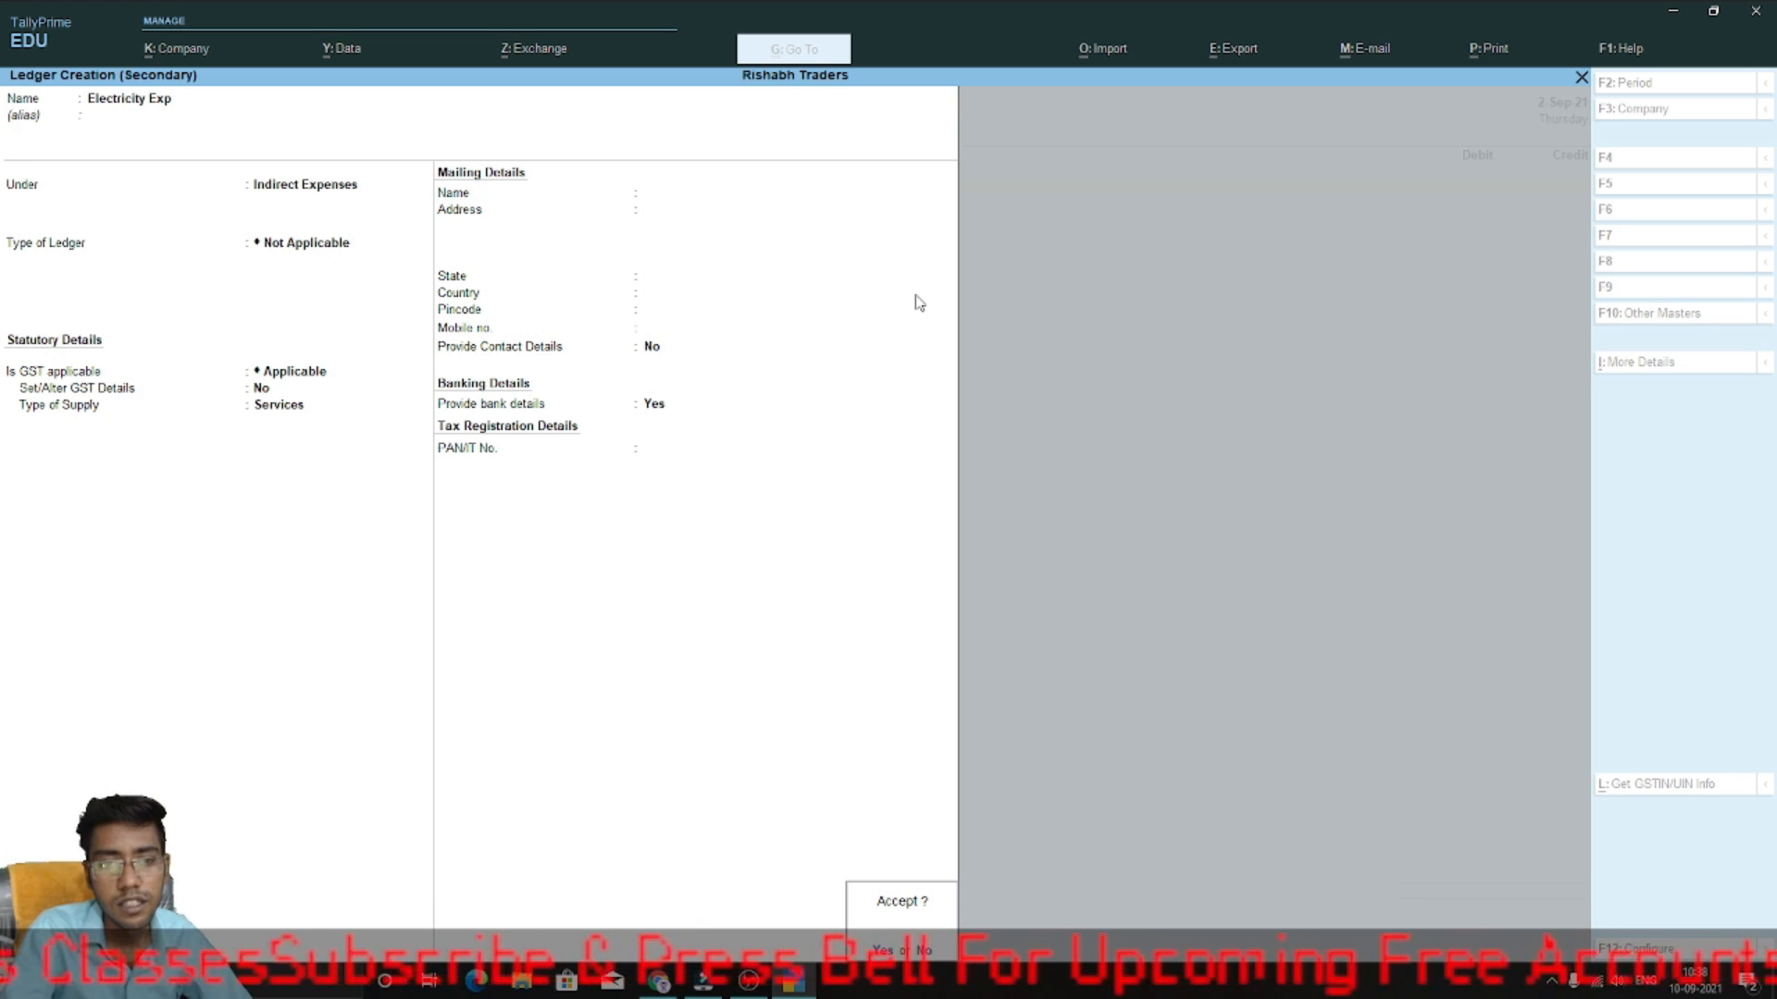
# - Save the Electricity Exp ledger and debit it with 50000 in the payment voucher
pyautogui.press('Return')
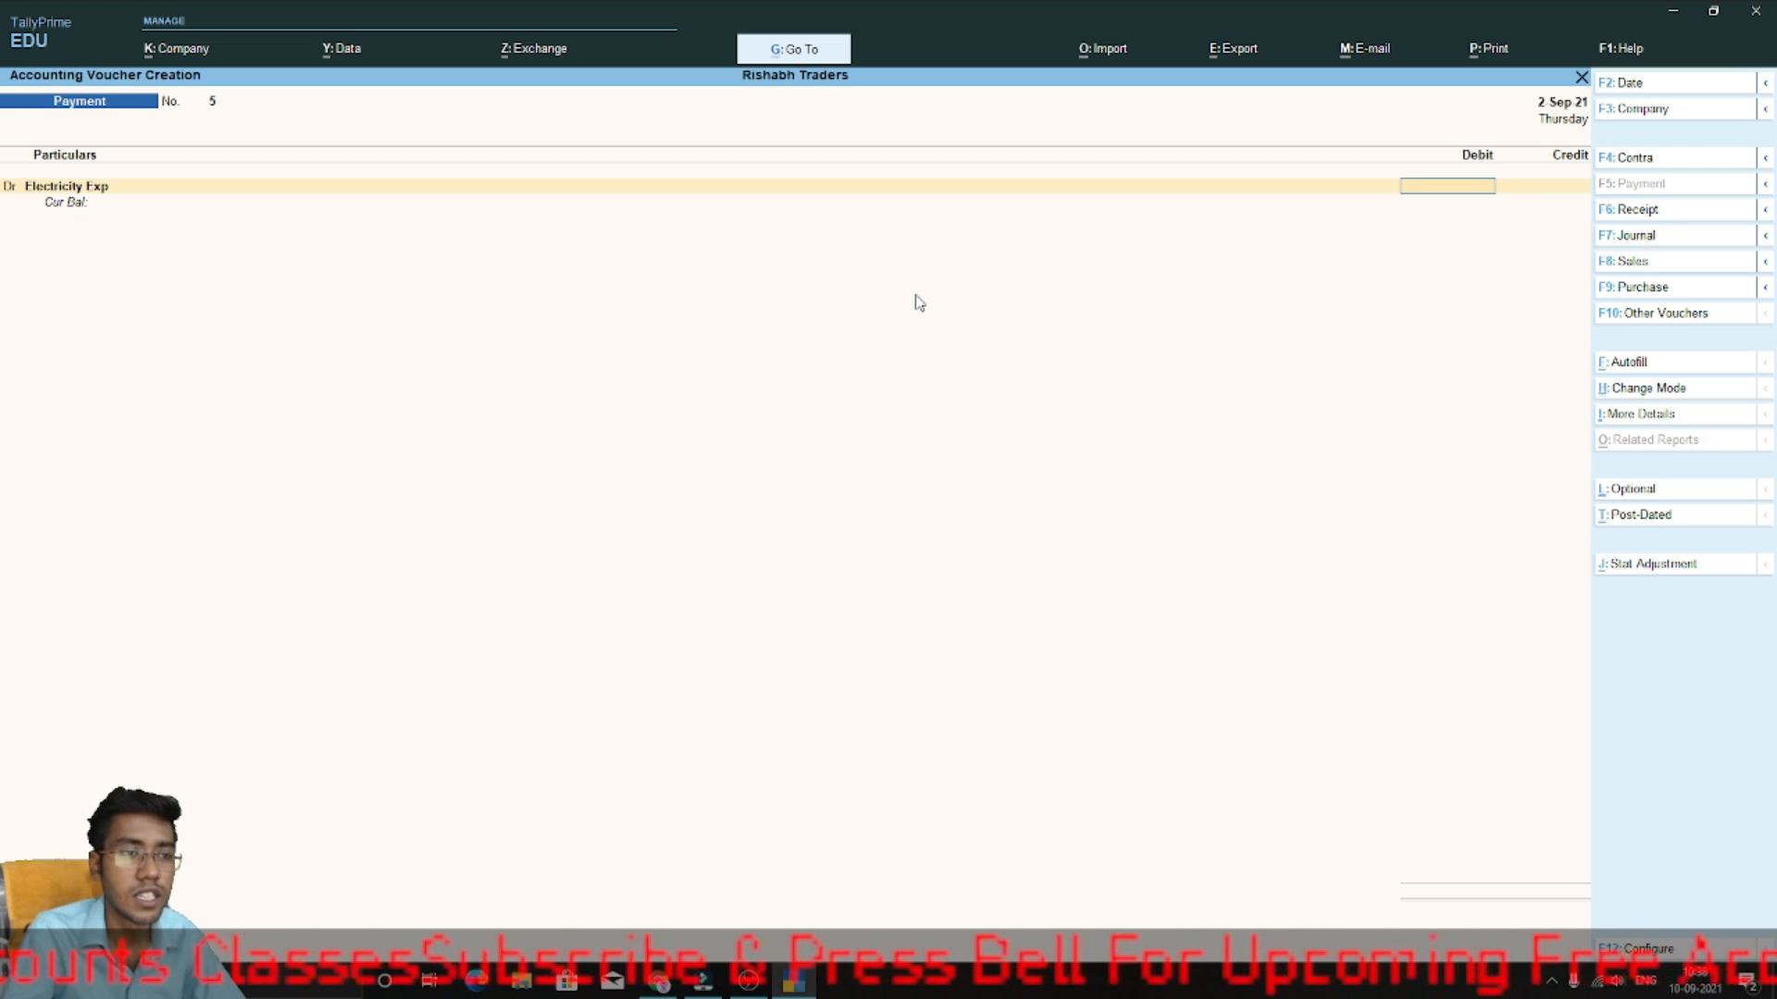
pyautogui.write('0000')
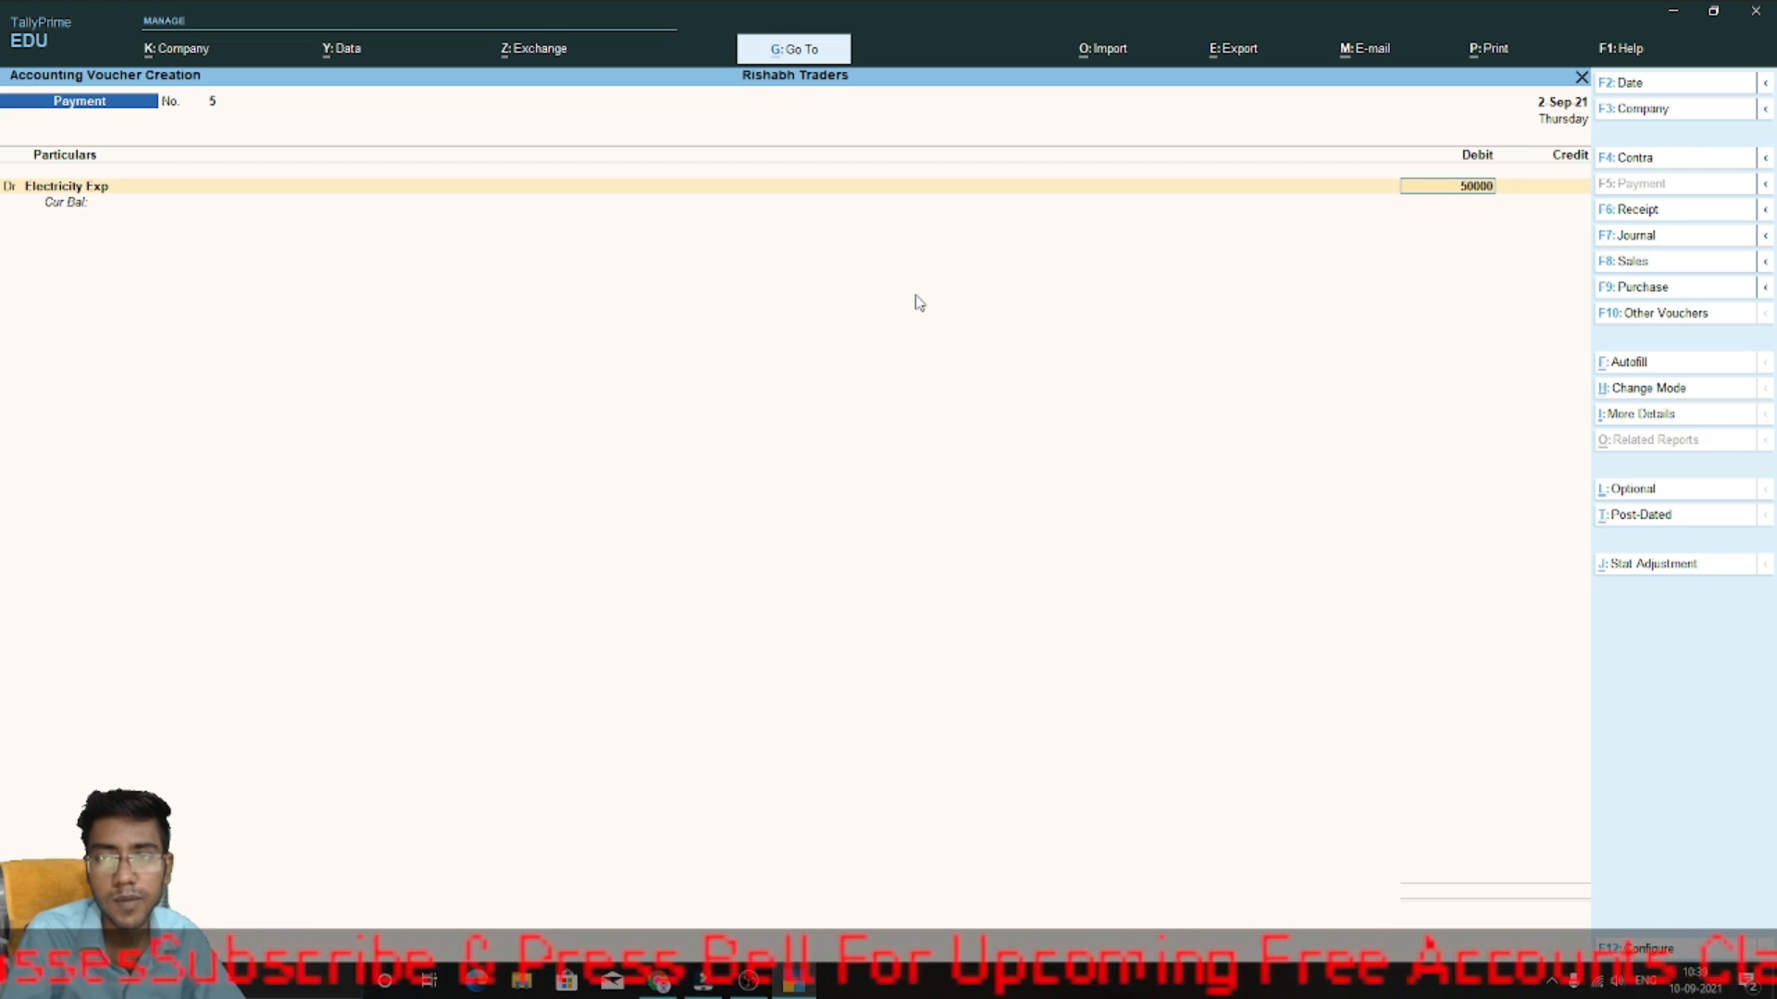
# - Accept the Electricity Exp debit and credit Punjab National Bank with 50,000 in the payment voucher
pyautogui.press('Return')
pyautogui.press('Return')
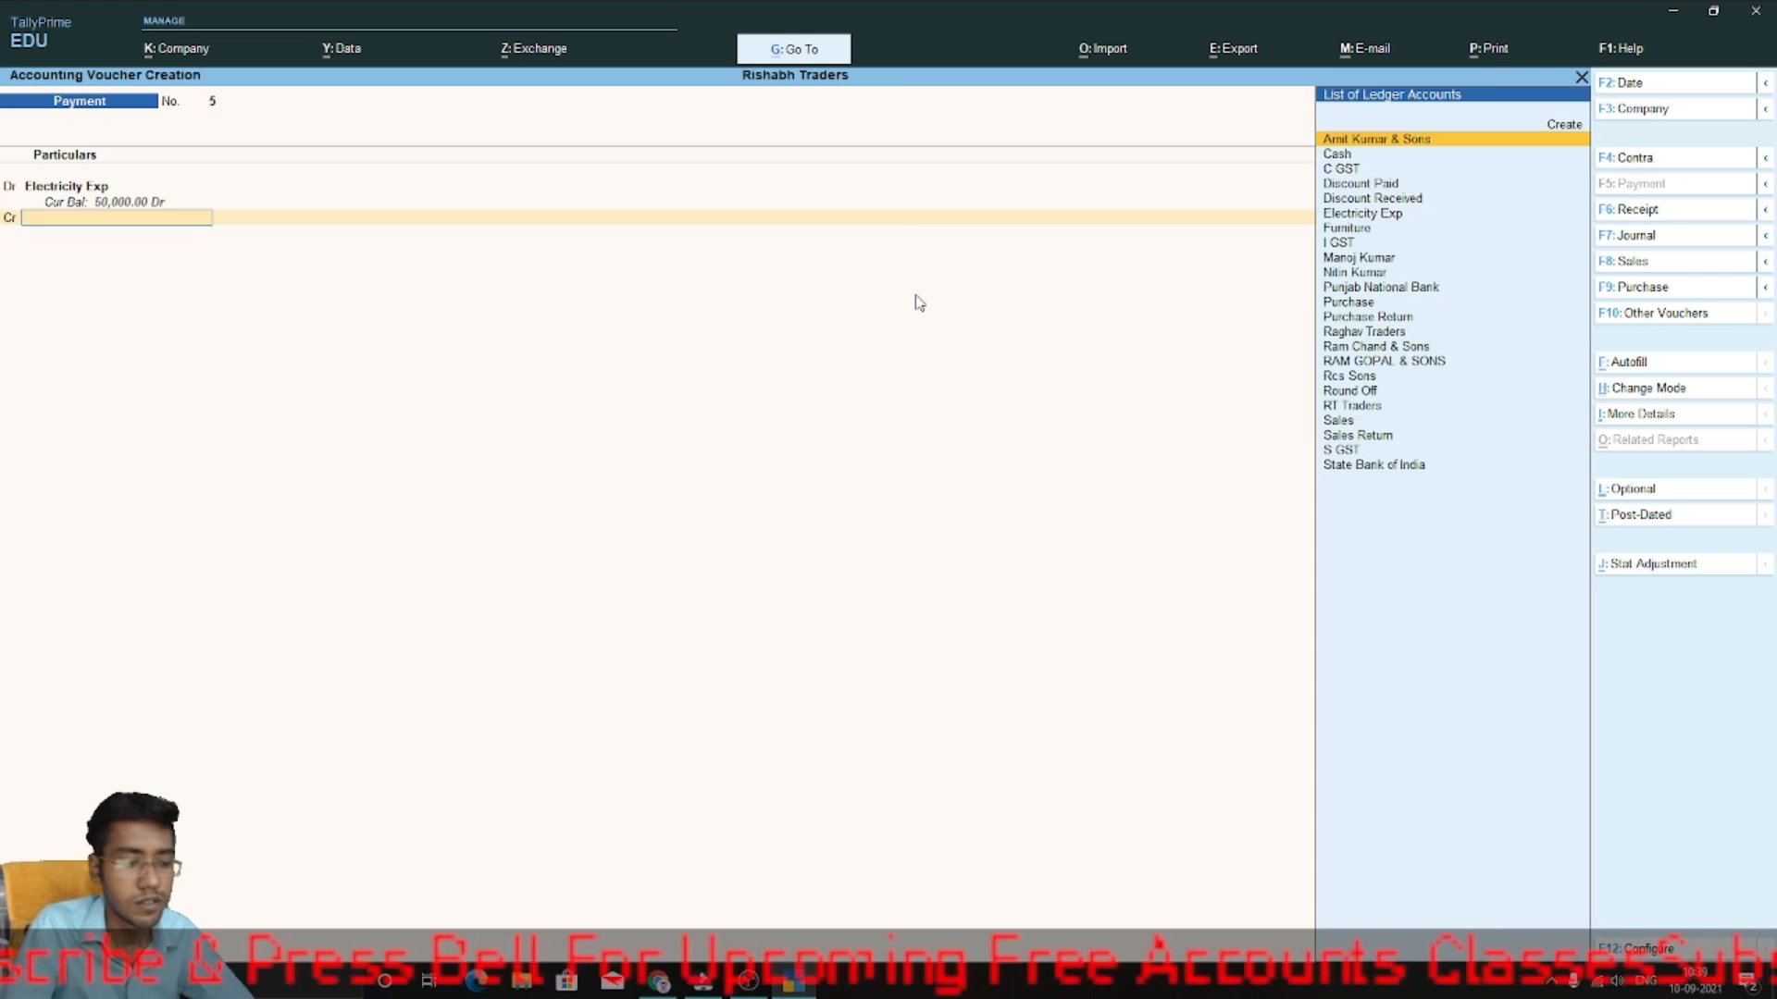
pyautogui.write('Punj')
pyautogui.press('Return')
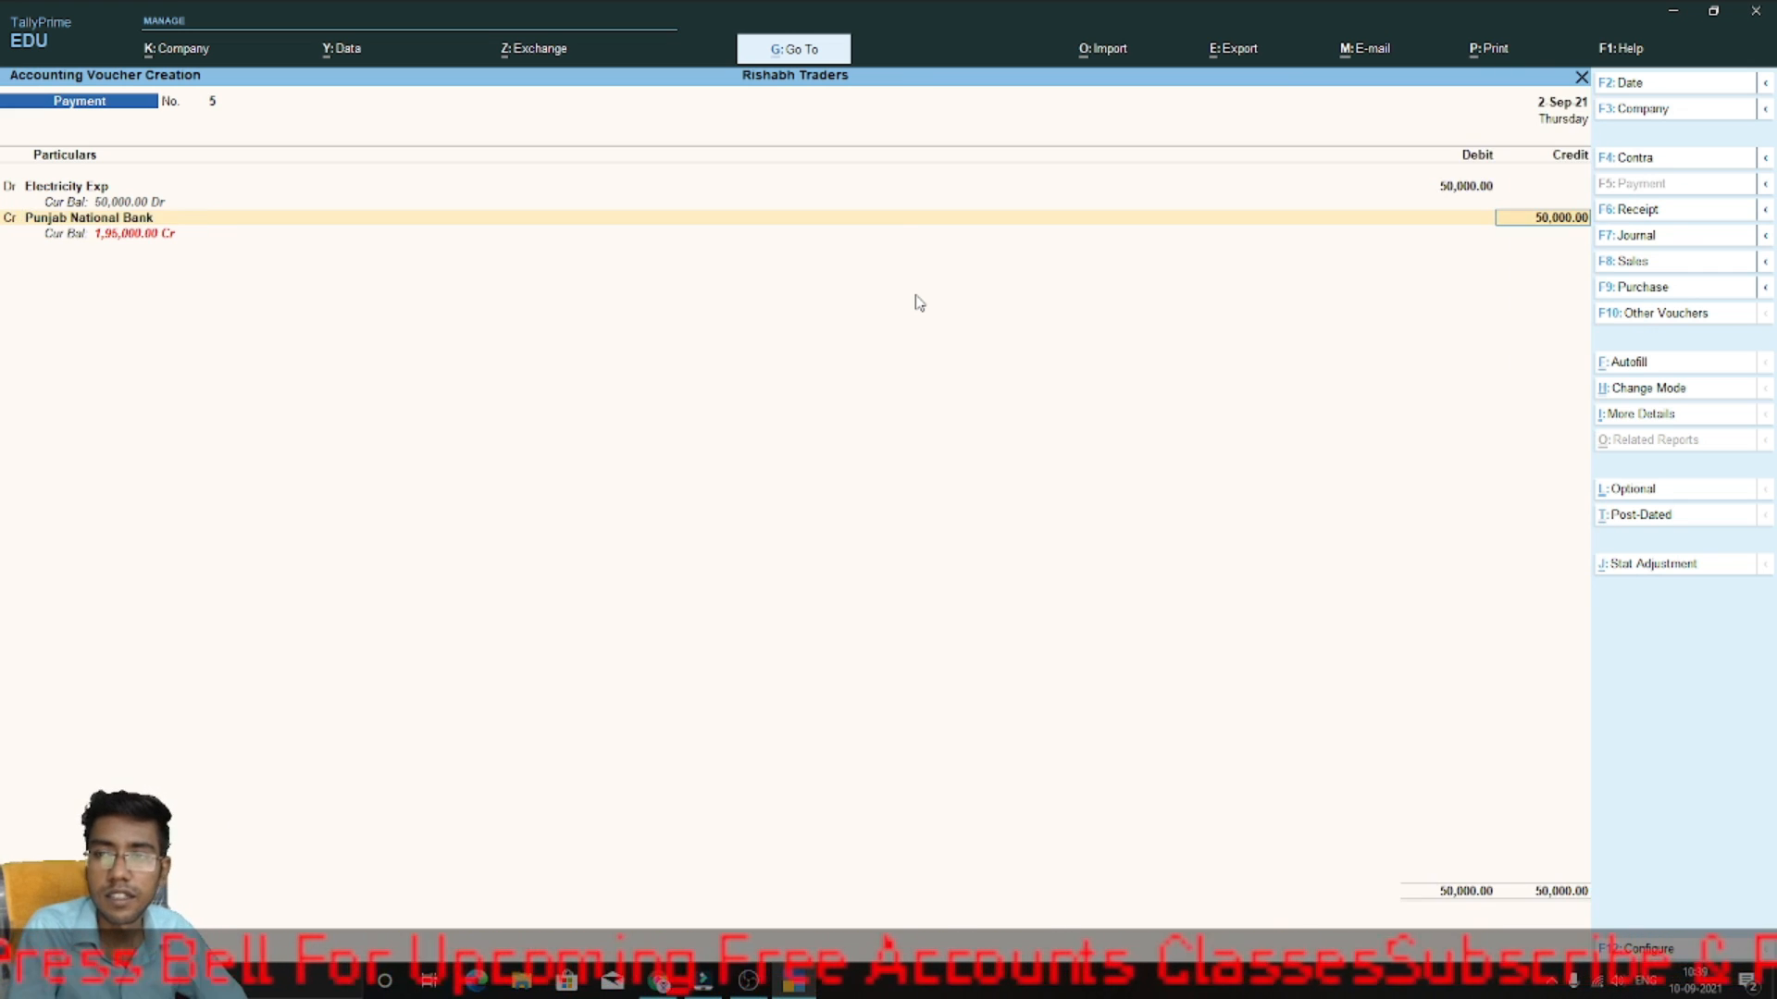
# - Allocate the 50,000 bank payment as Card, with a blank instrument number, instrument date 2-Sep-21 and favouring name Electricity Exp
pyautogui.press('Return')
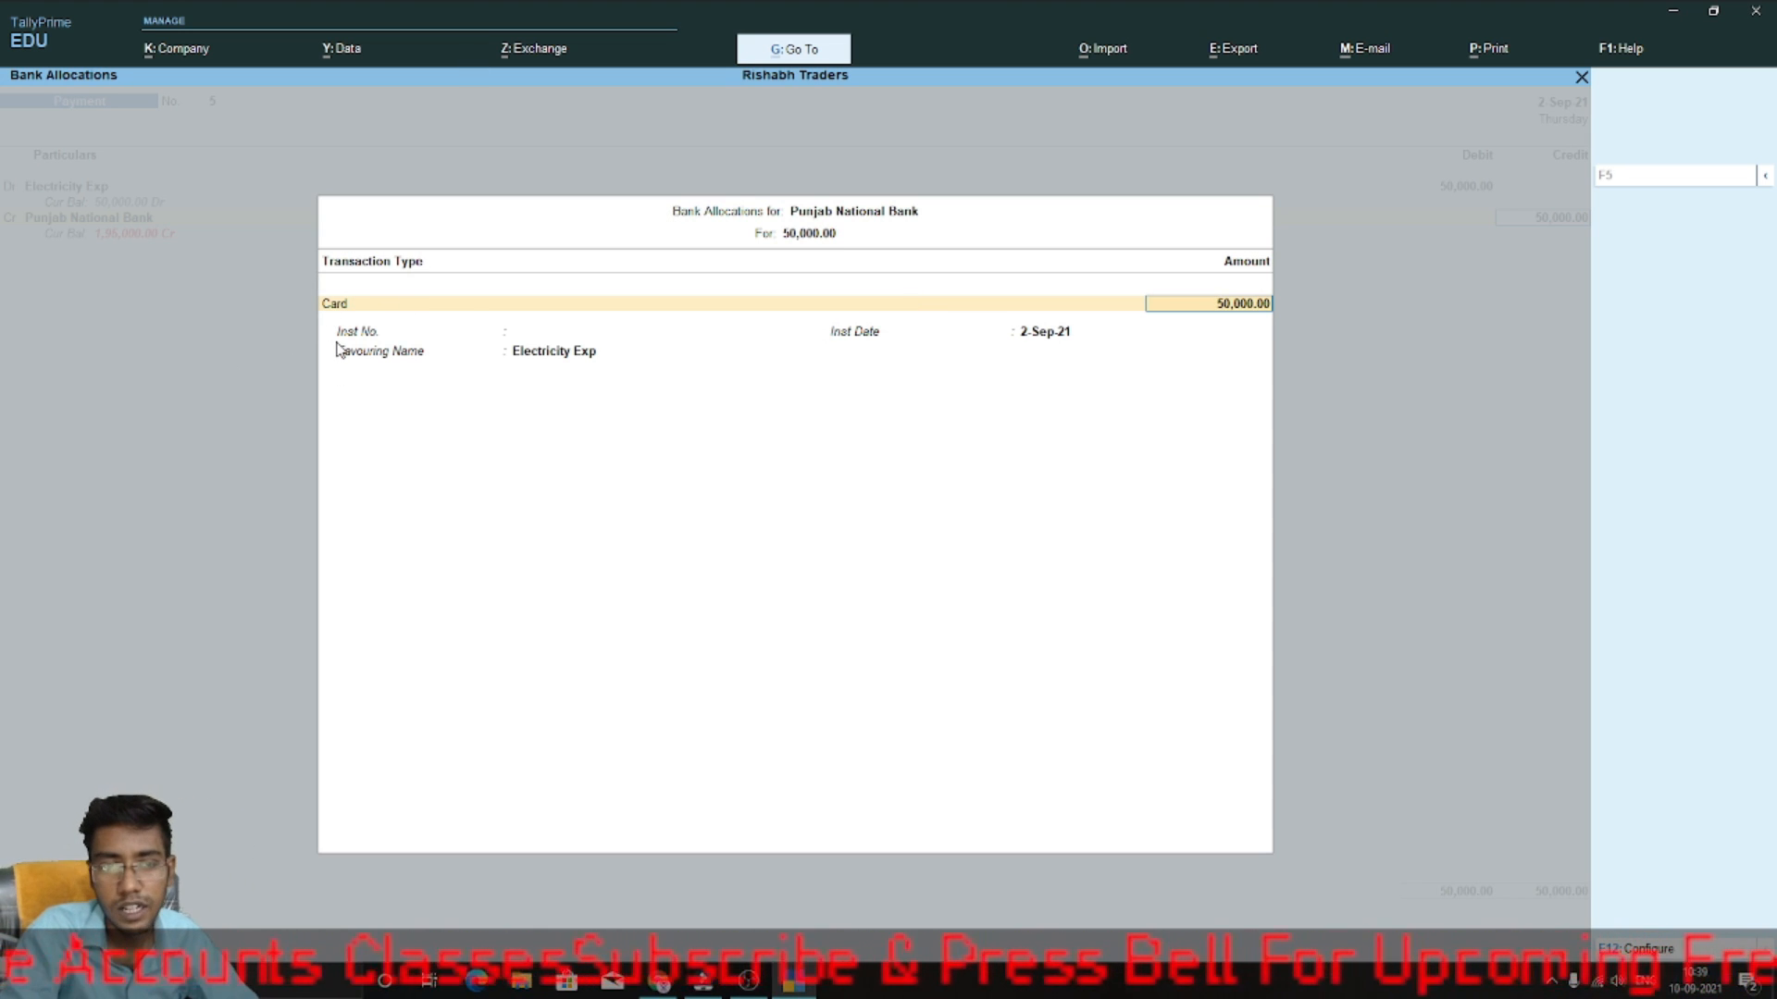
pyautogui.press('Return')
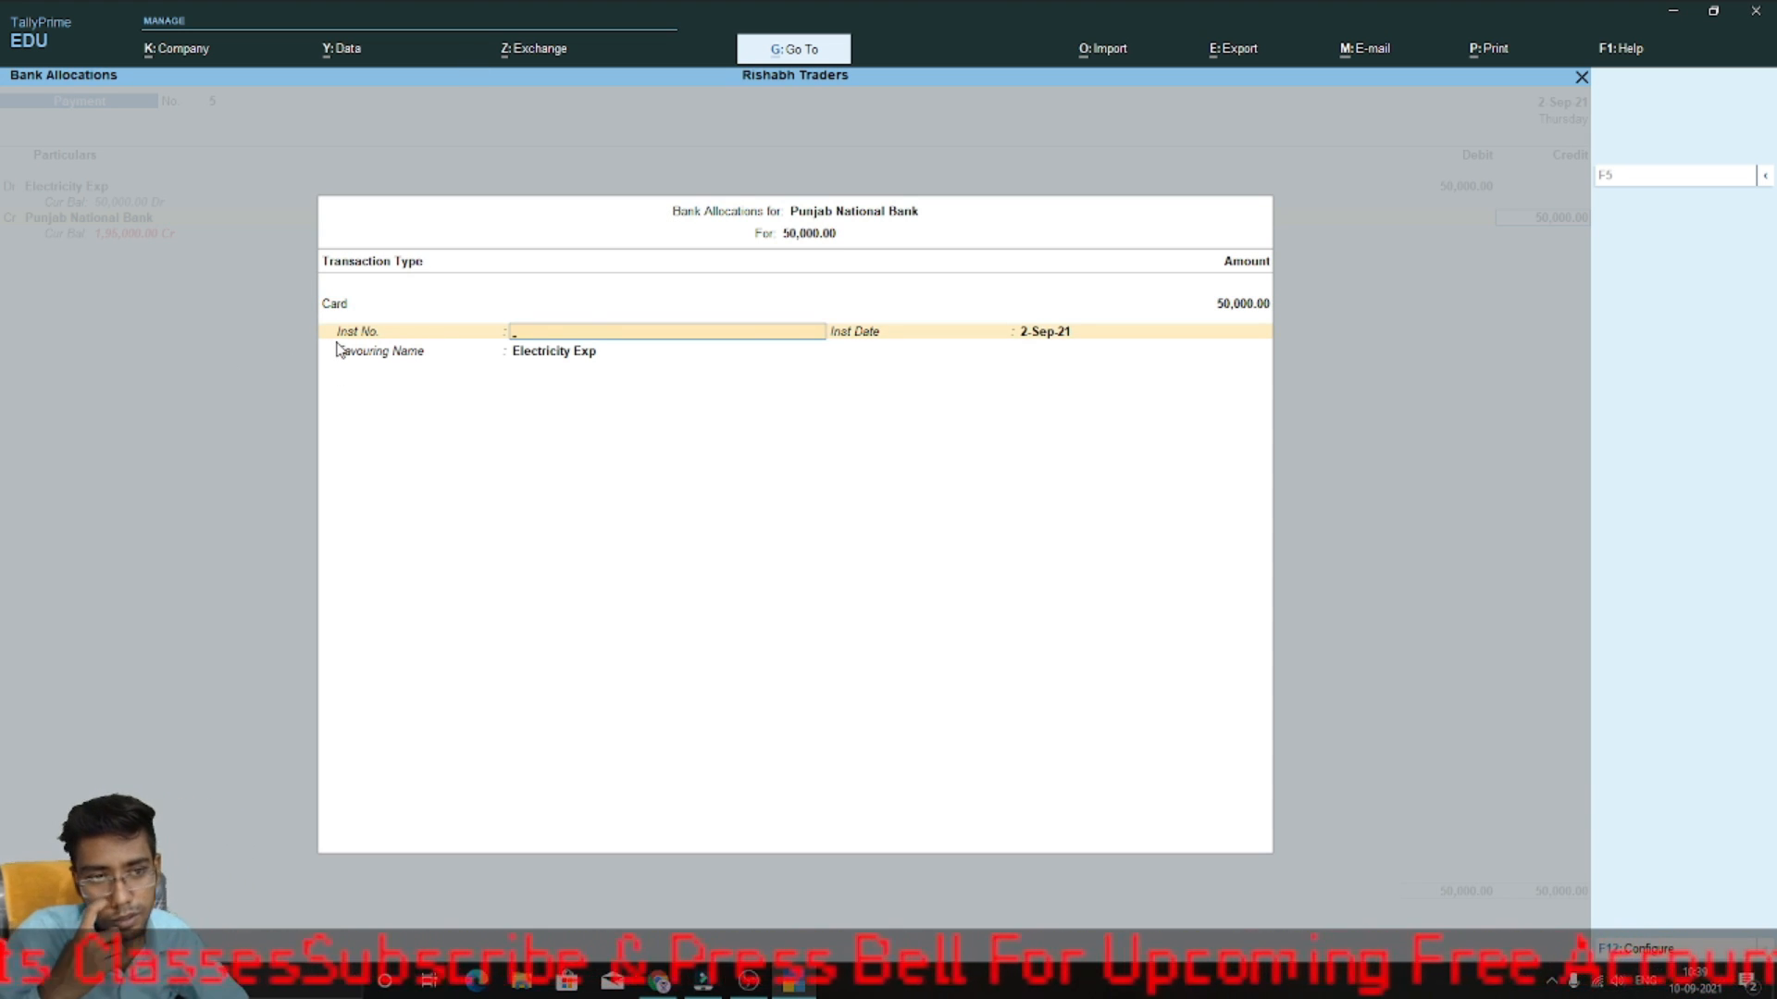
pyautogui.press('Return')
pyautogui.press('Return')
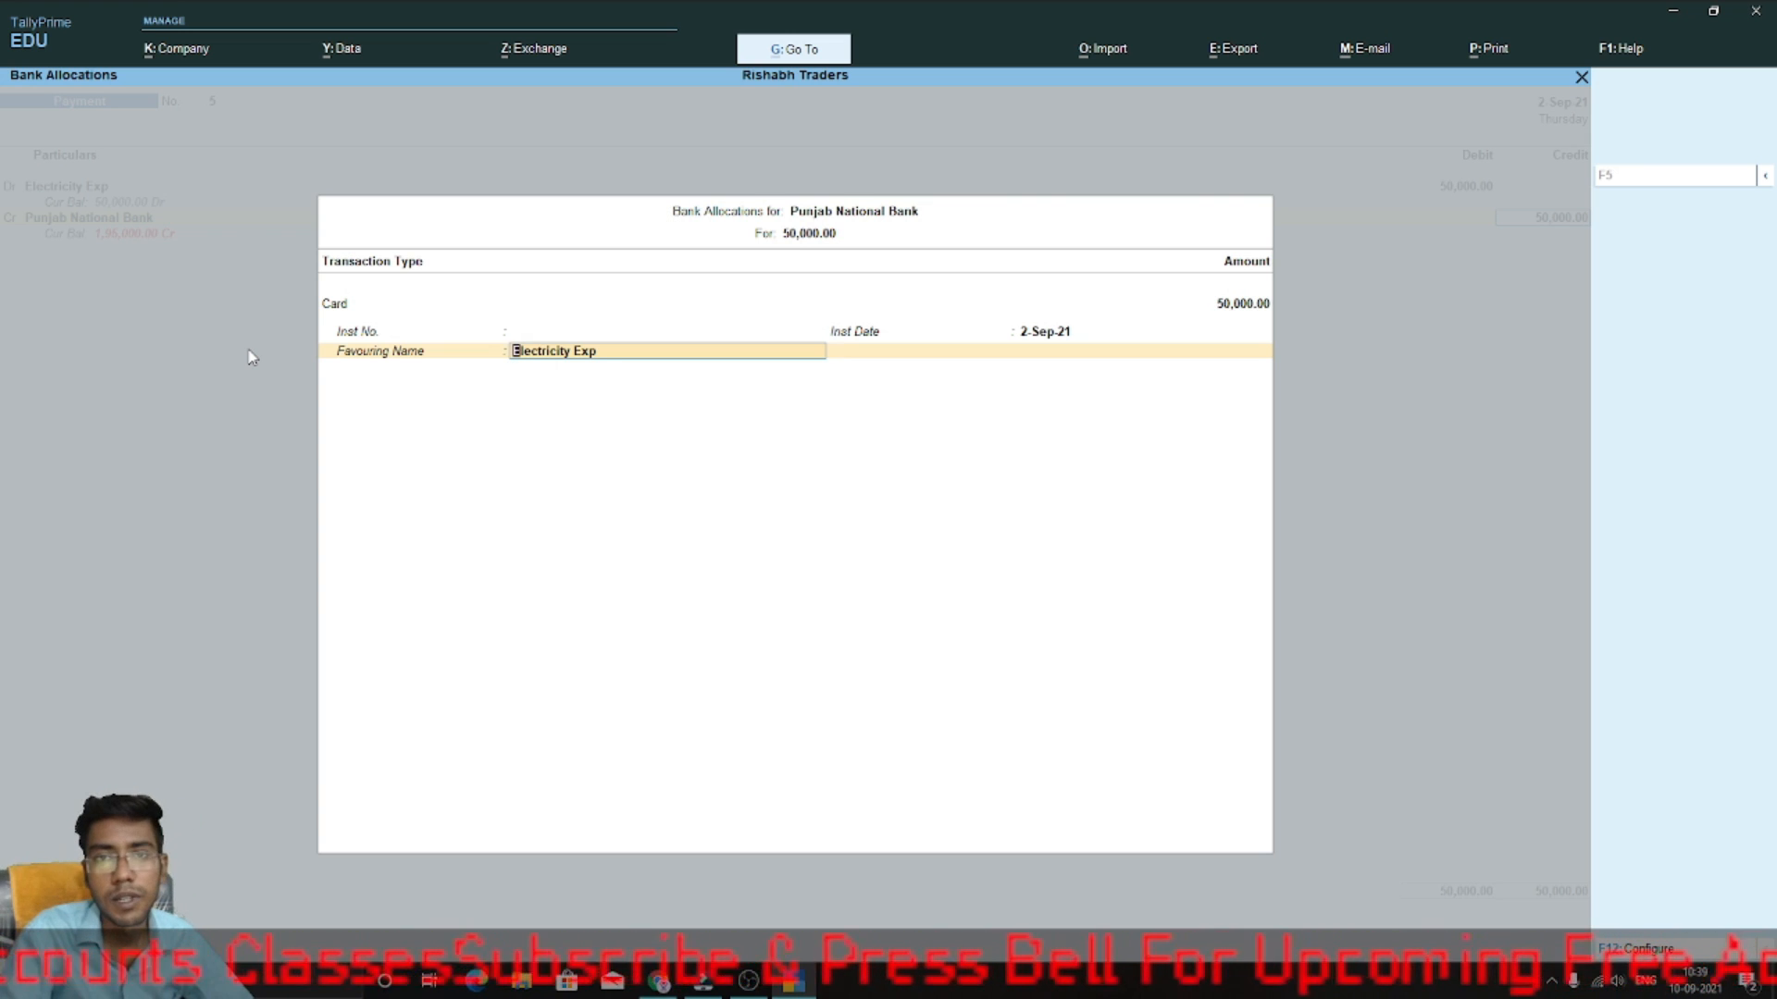
pyautogui.press('Return')
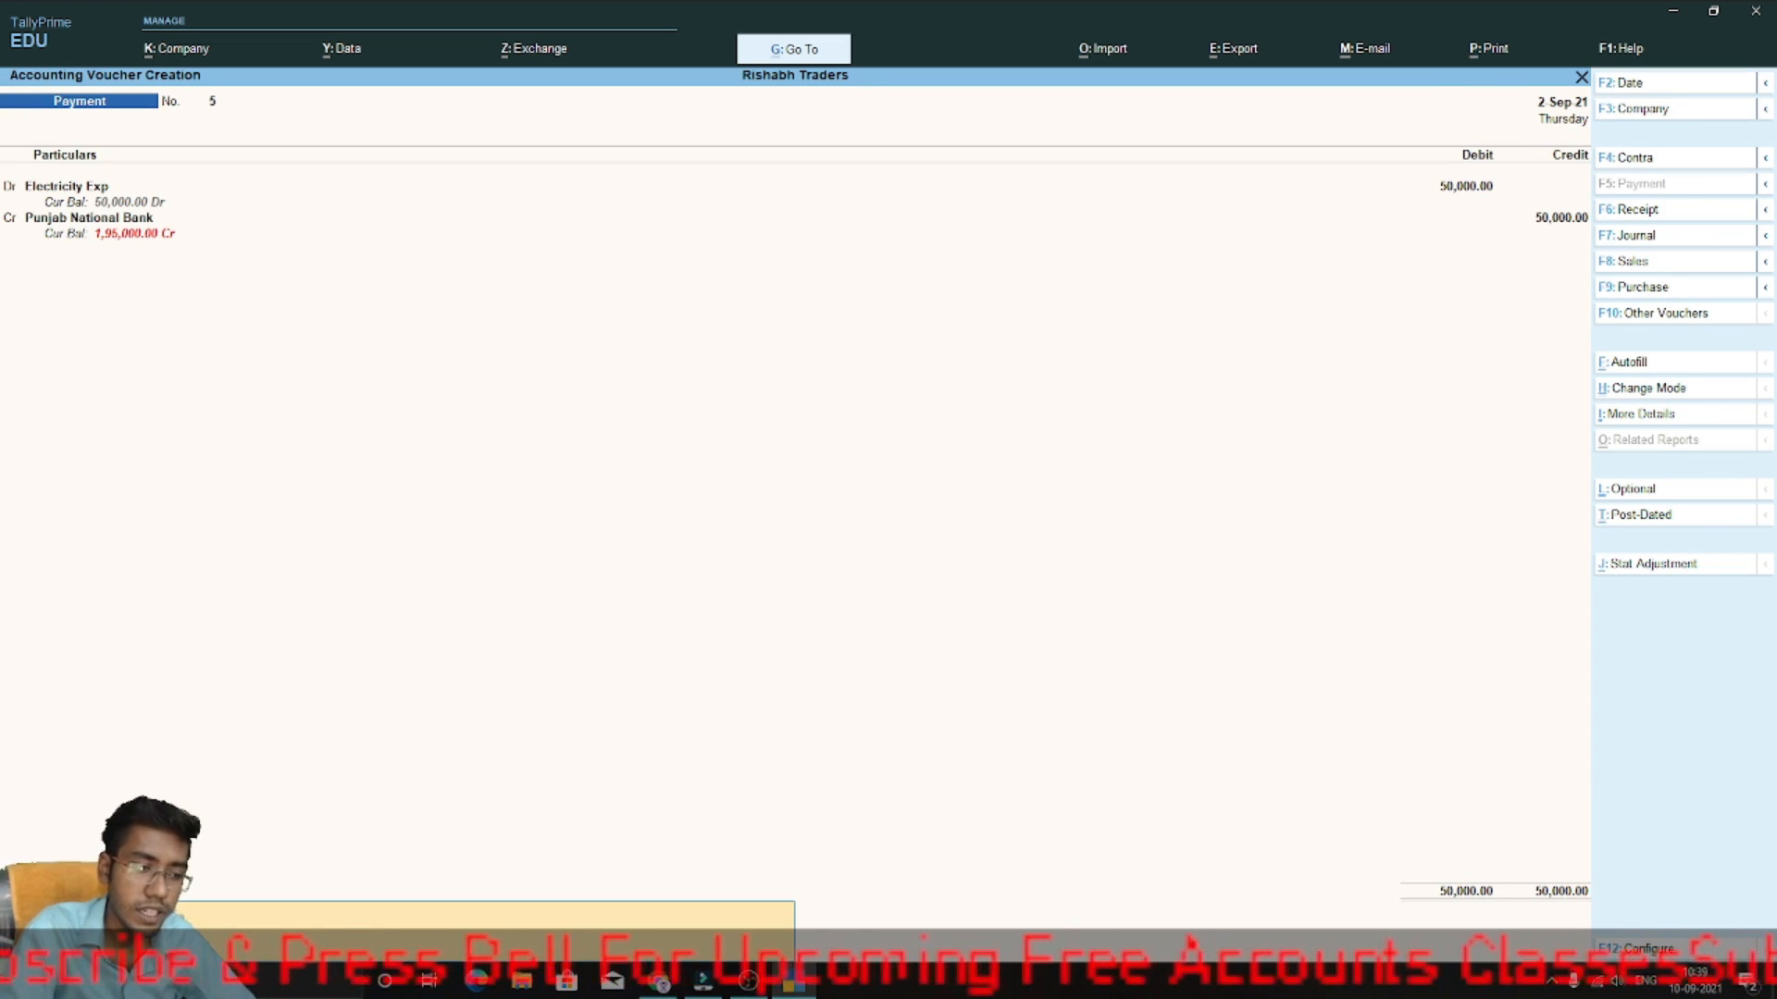
# - Go back through the Punjab National Bank card allocation, keep its details, and save the payment voucher without a narration
pyautogui.press('BackSpace')
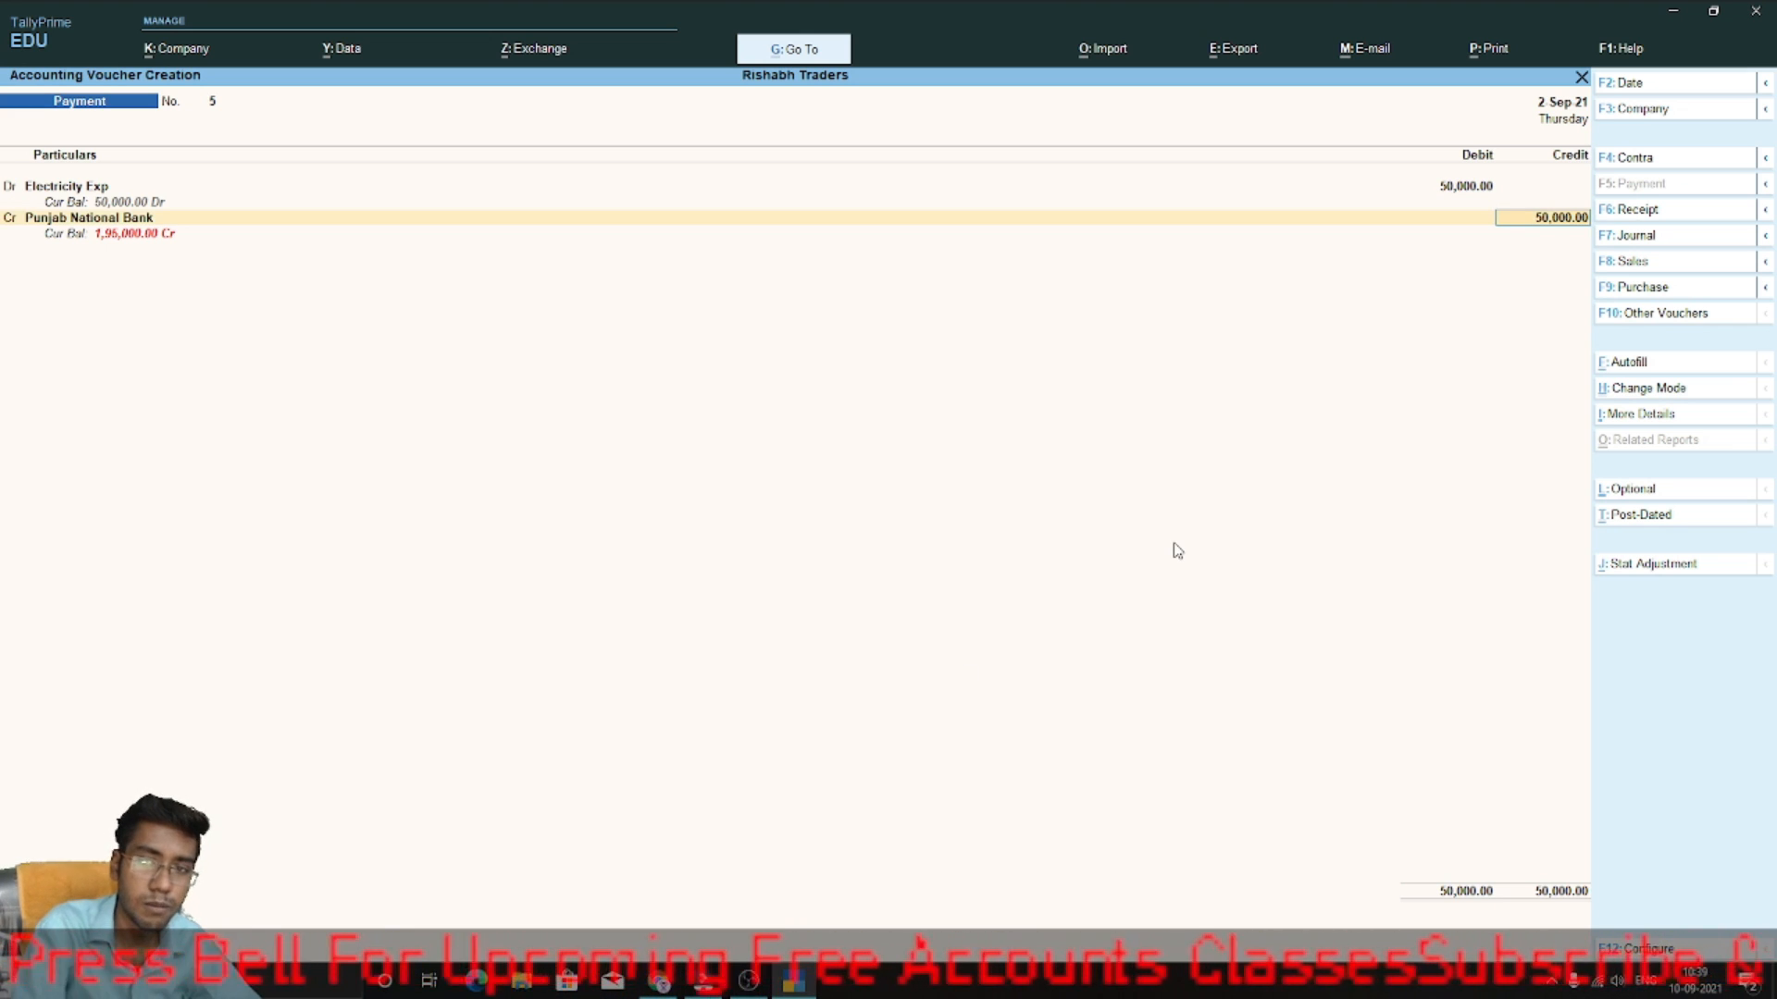
pyautogui.press('Return')
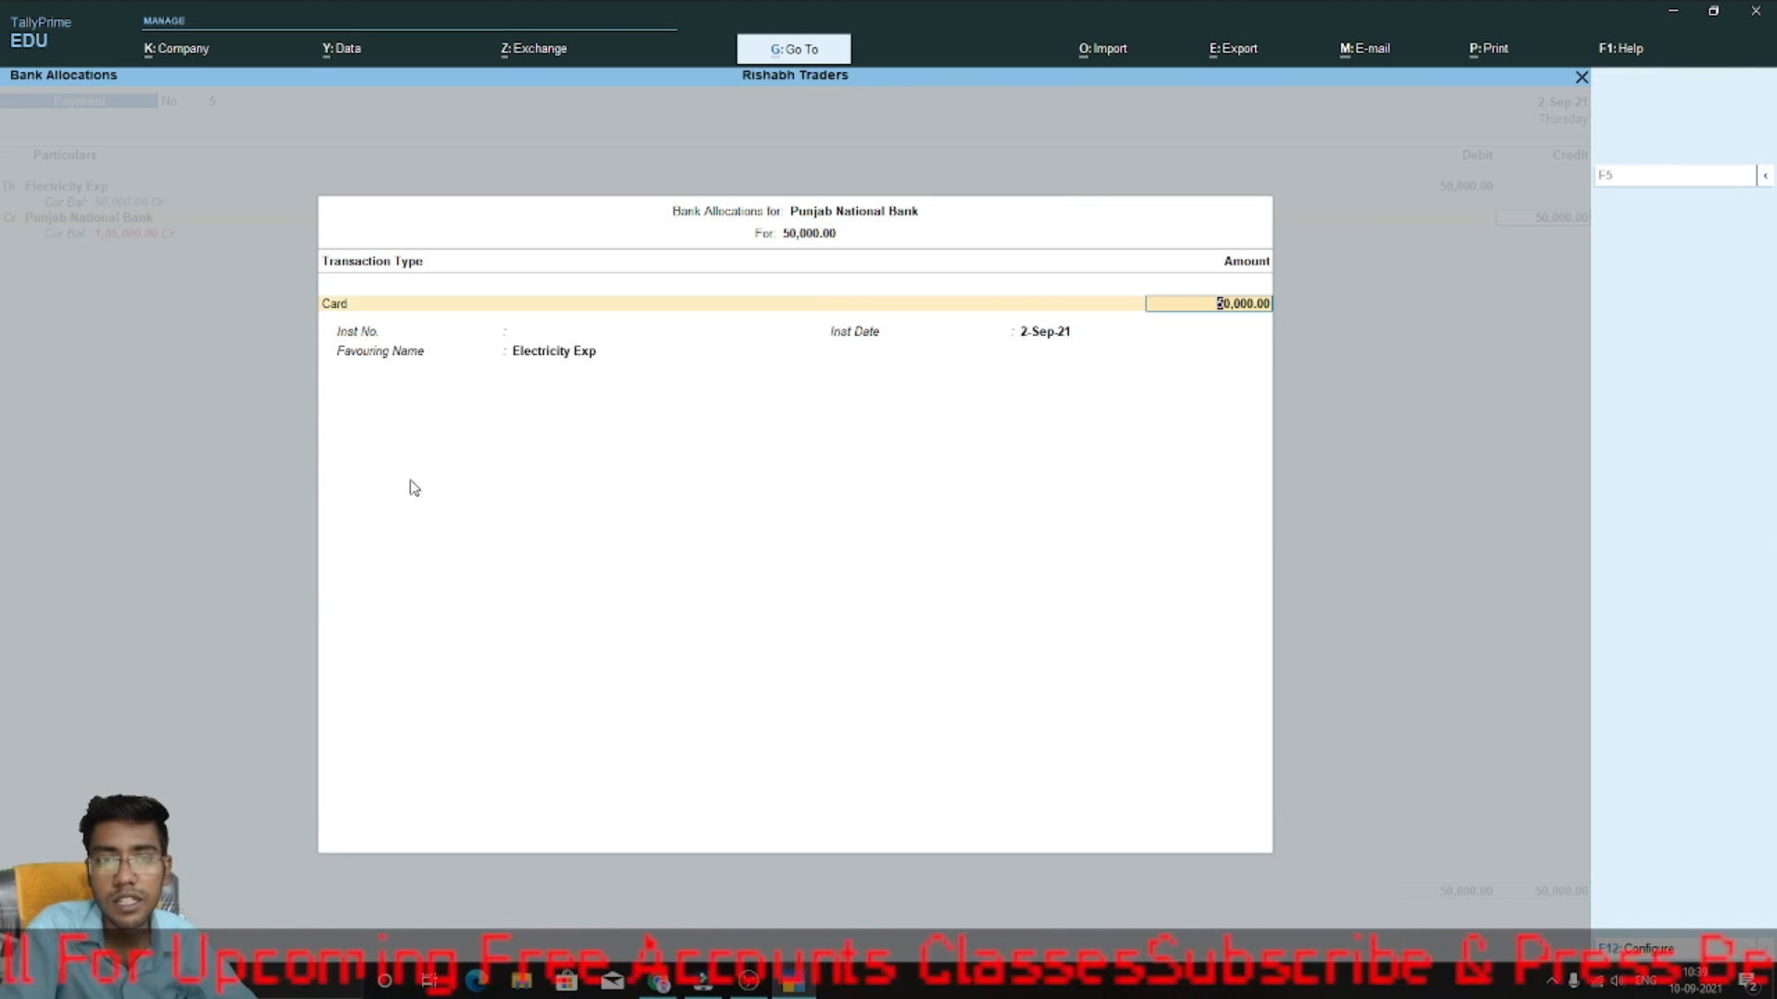
pyautogui.press('Return')
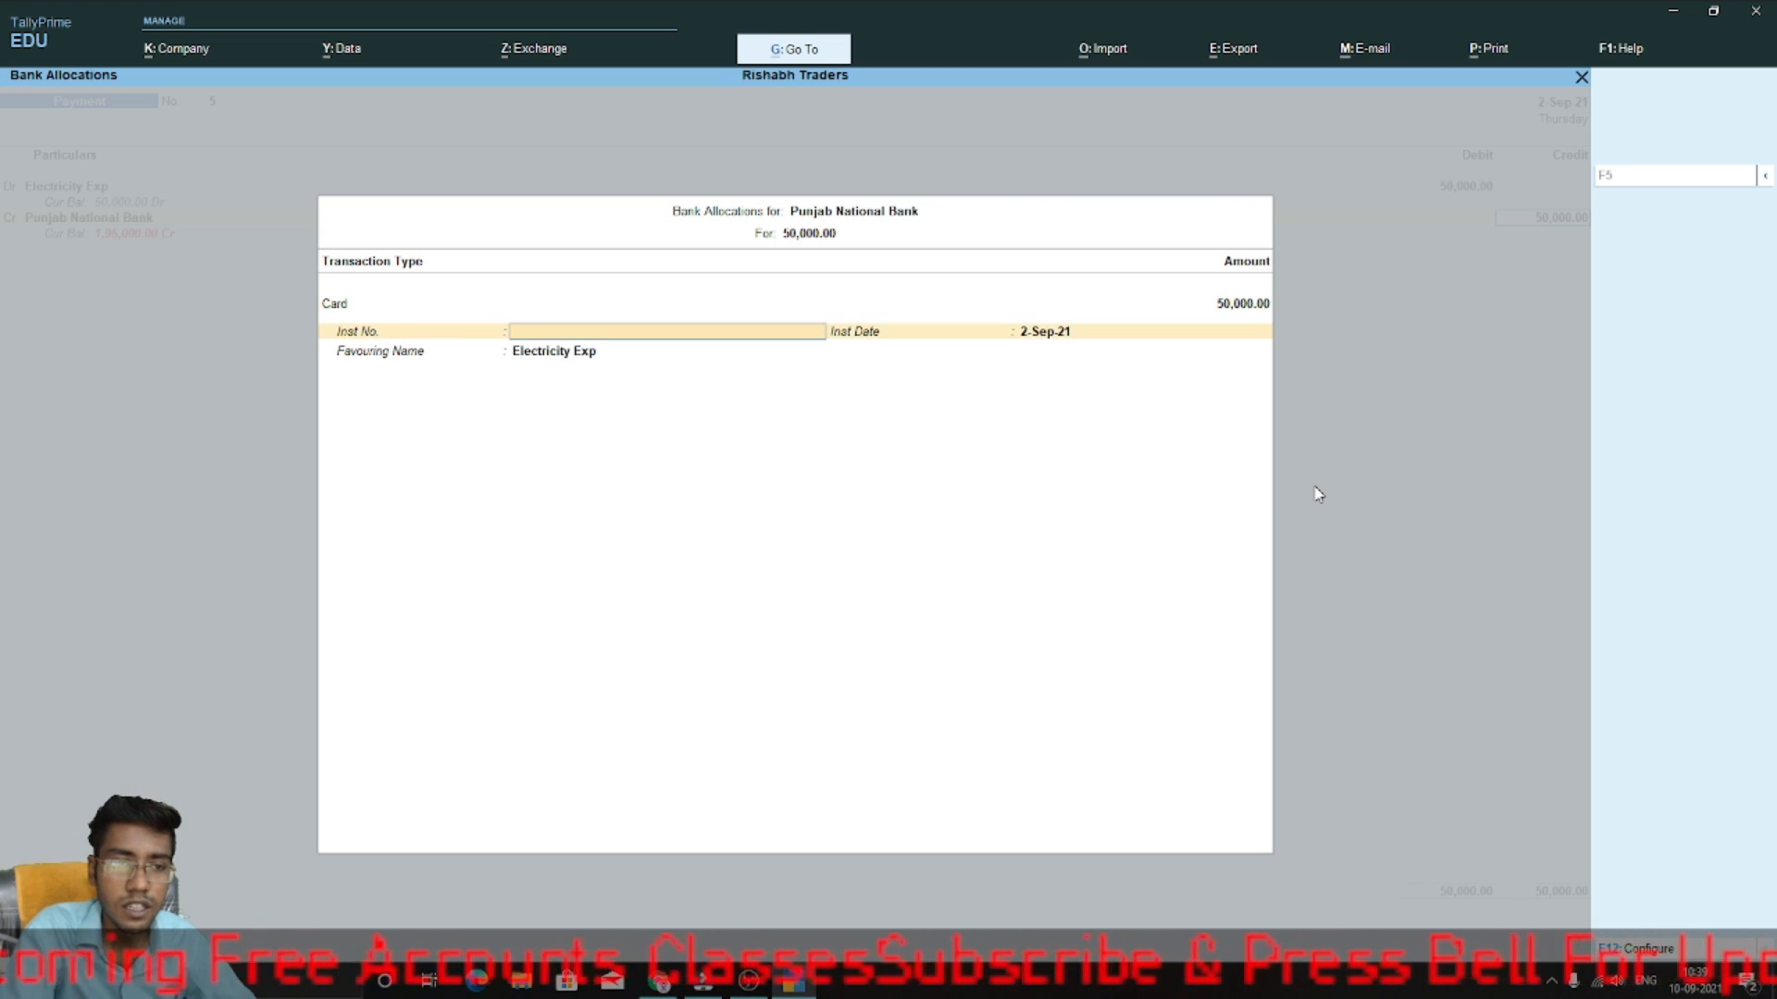
pyautogui.press('Return')
pyautogui.press('Return')
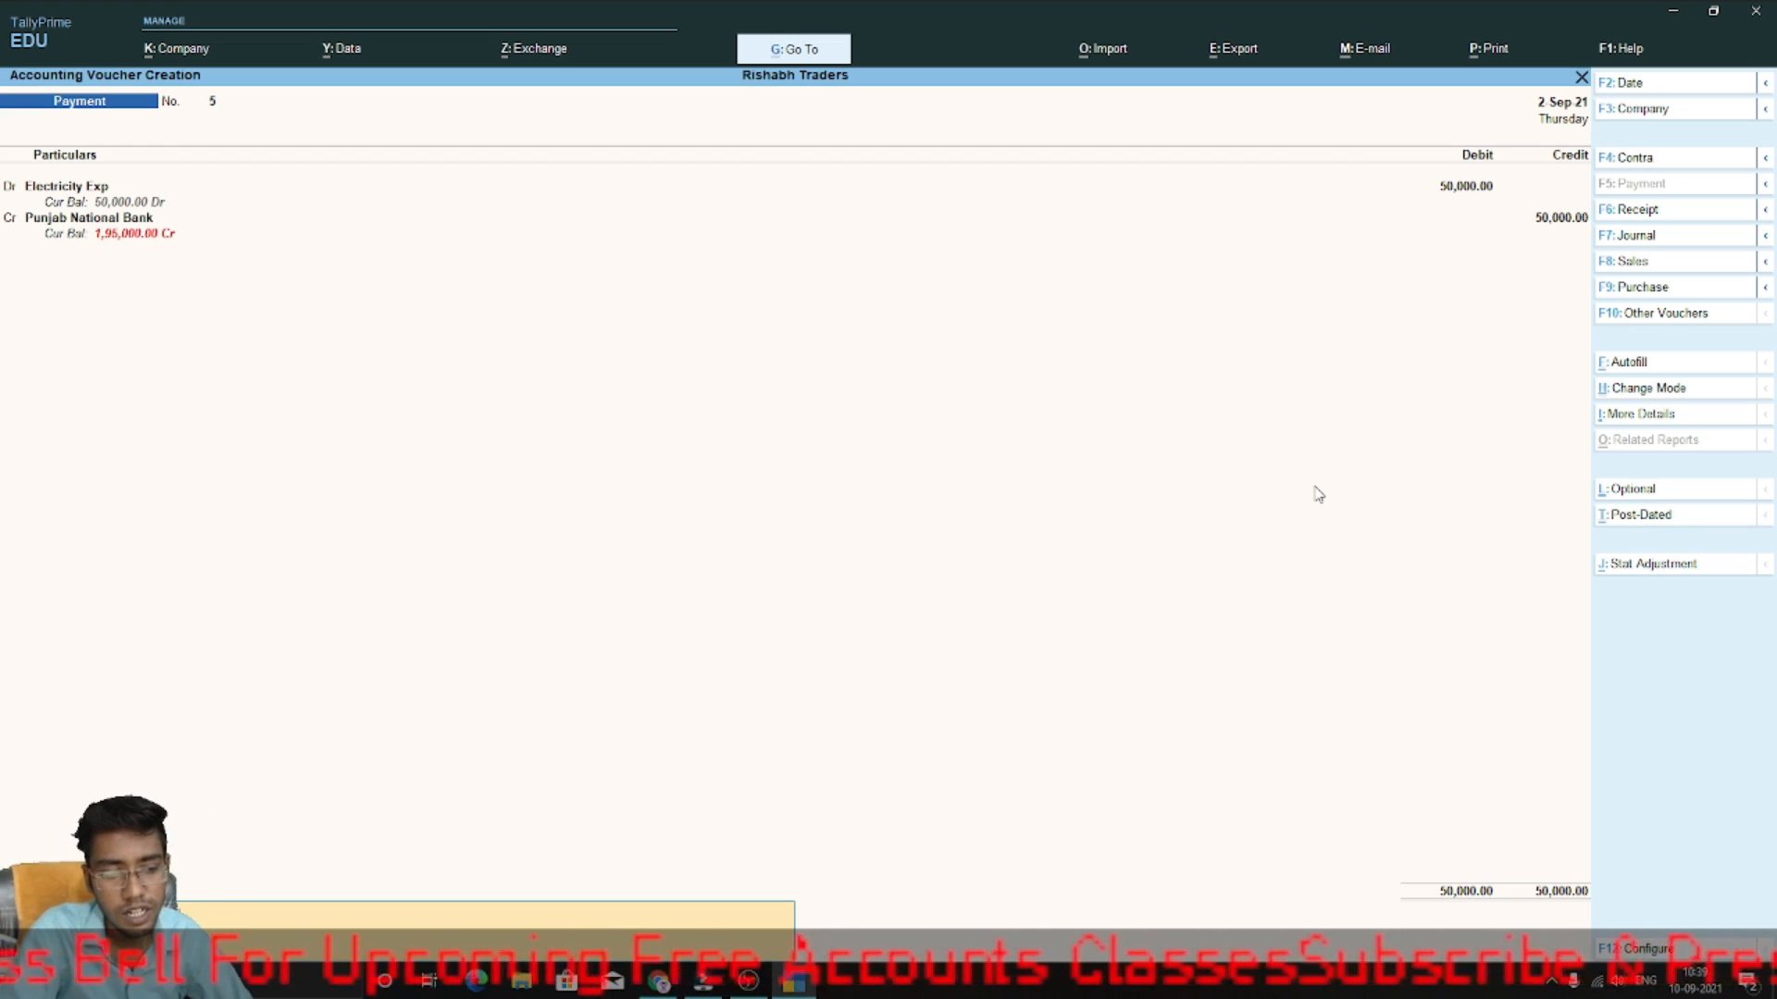
pyautogui.press('Return')
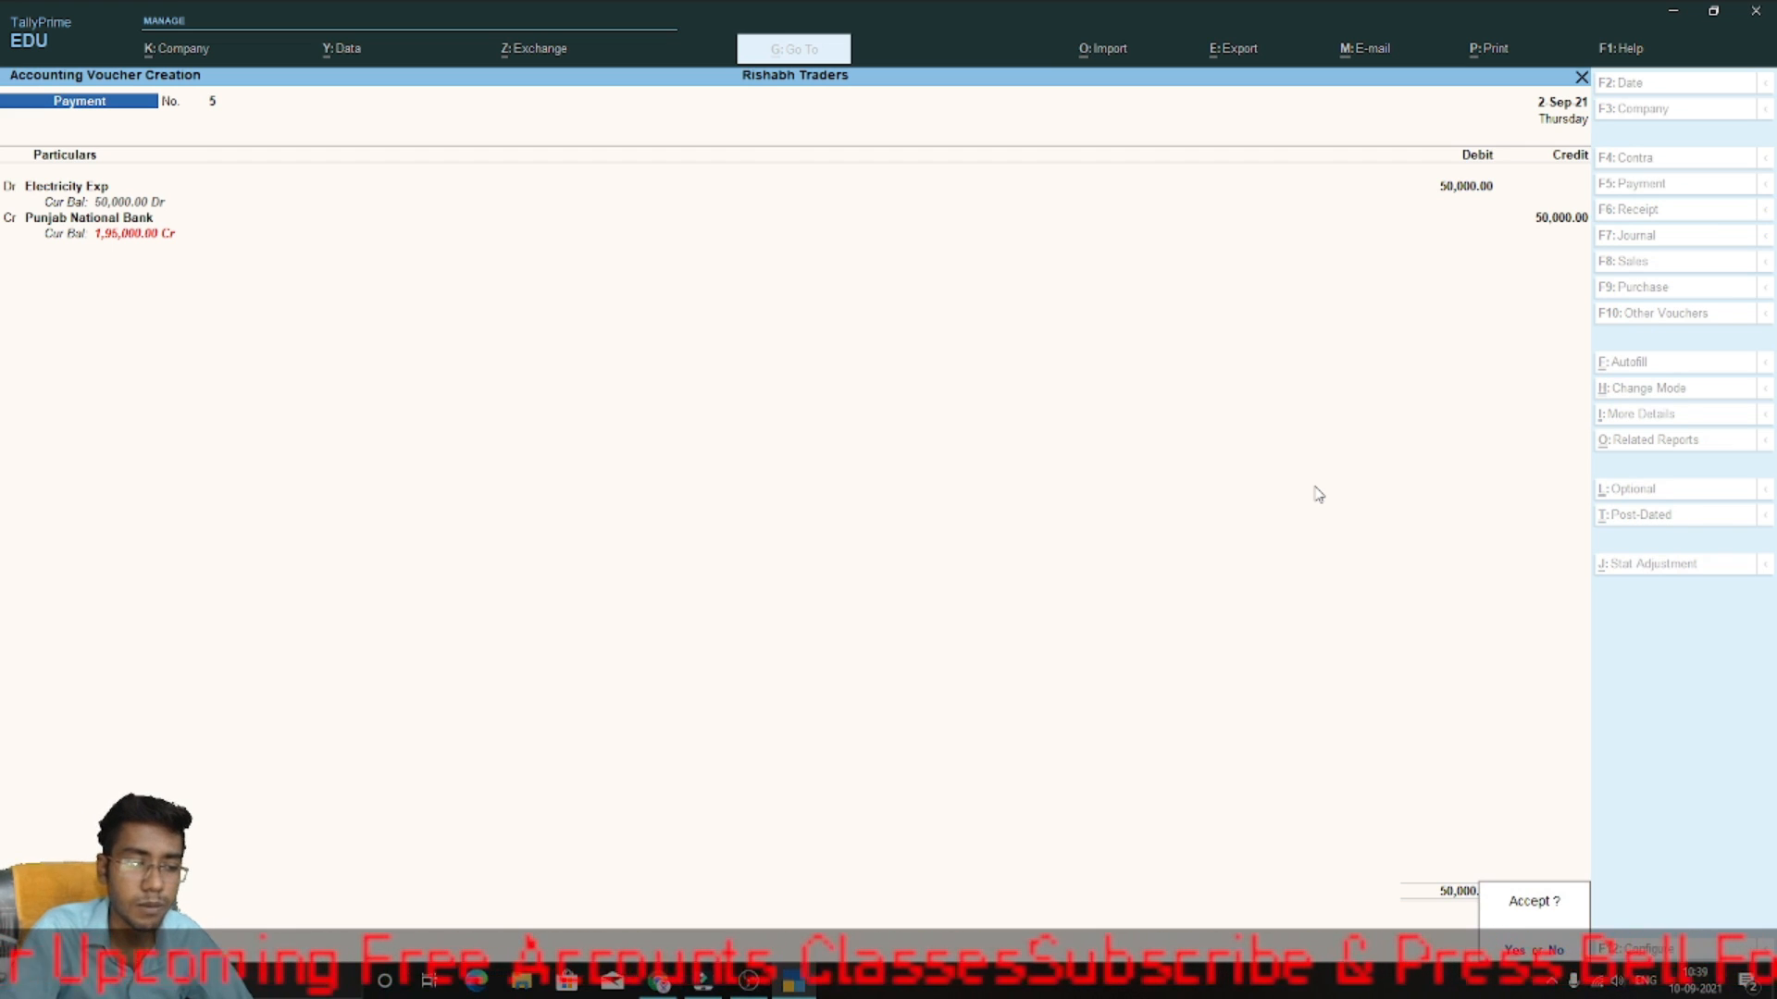
pyautogui.press('Return')
# - Display the Electricity Exp ledger vouchers and inspect the Punjab National Bank payment entry dated 2-Sep-21
pyautogui.press('Escape')
pyautogui.press('Return')
pyautogui.press('Escape')
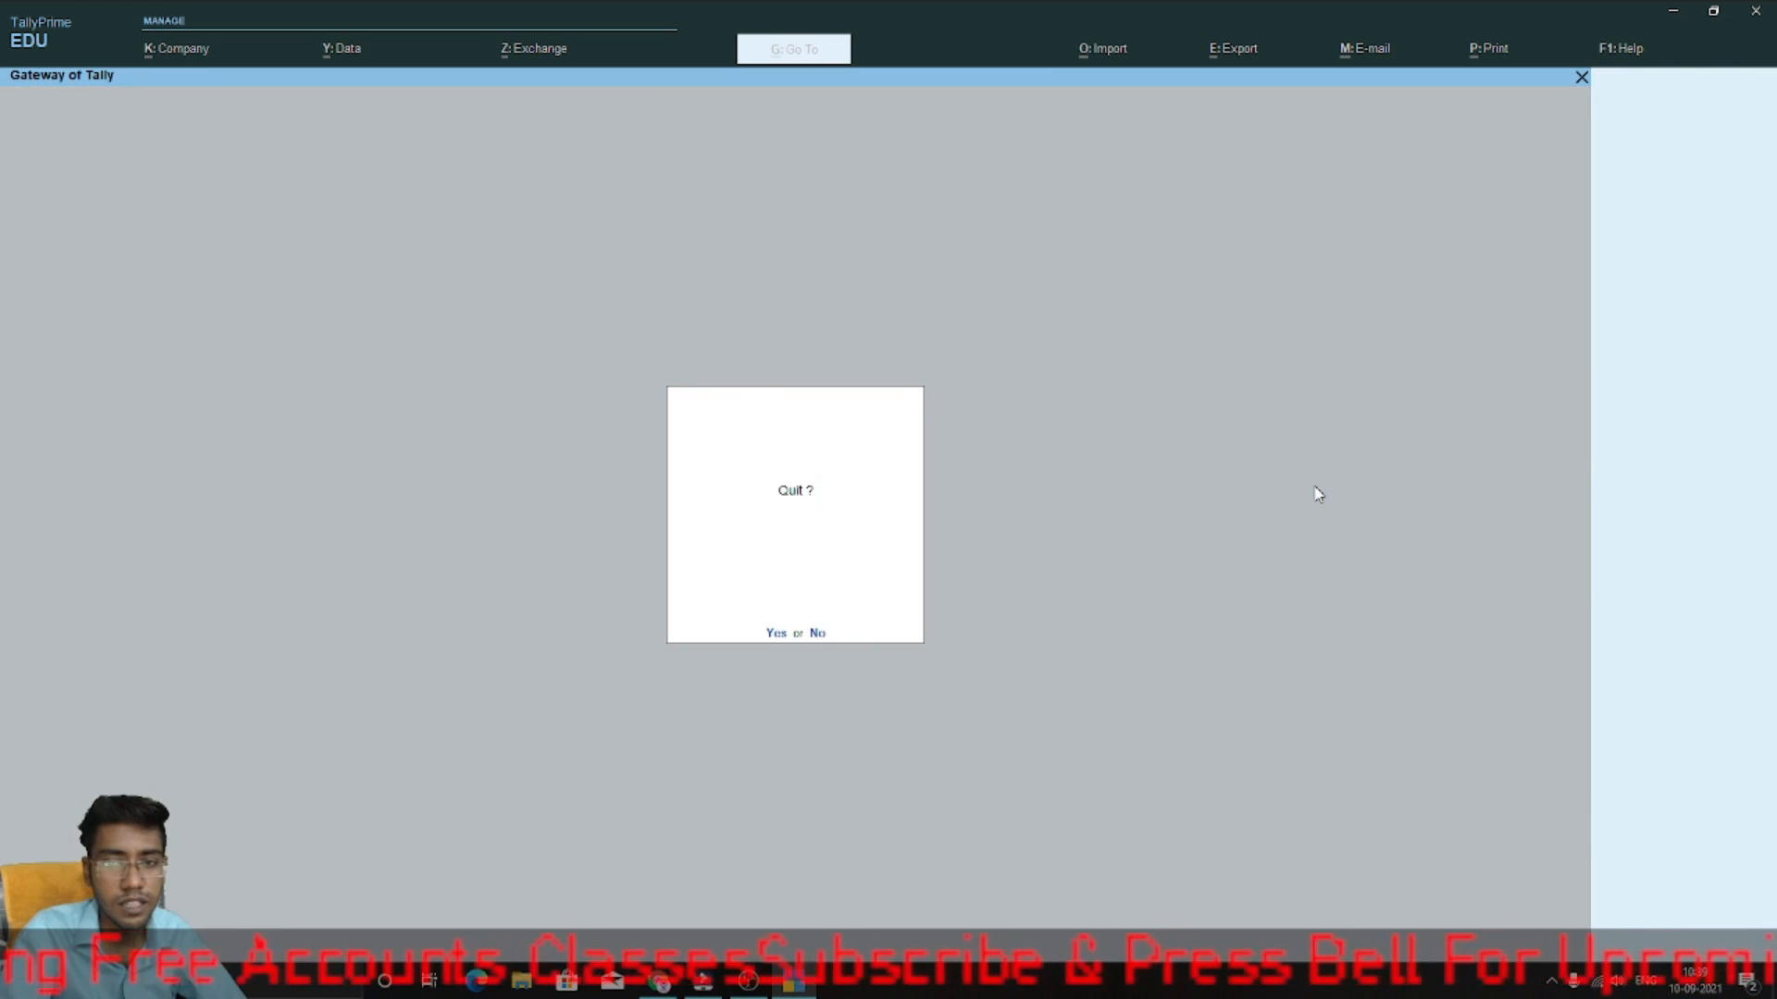
pyautogui.press('Escape')
pyautogui.write('dalEle')
pyautogui.press('Return')
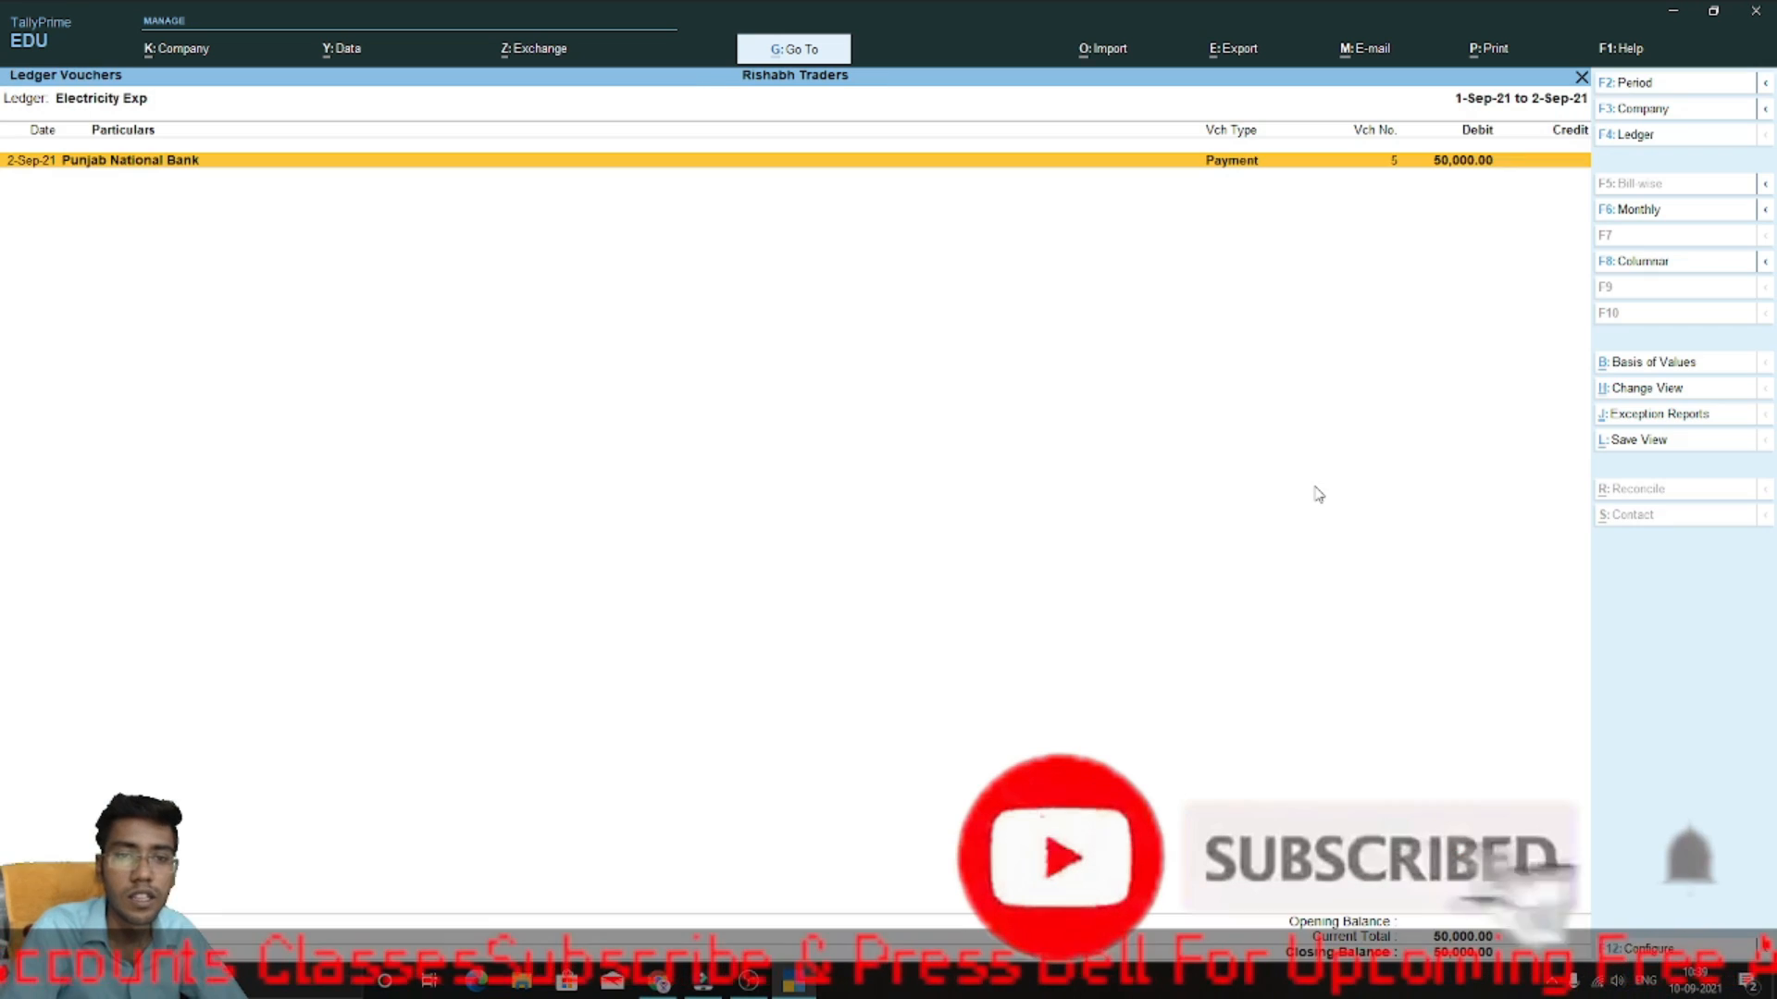
pyautogui.press('Return')
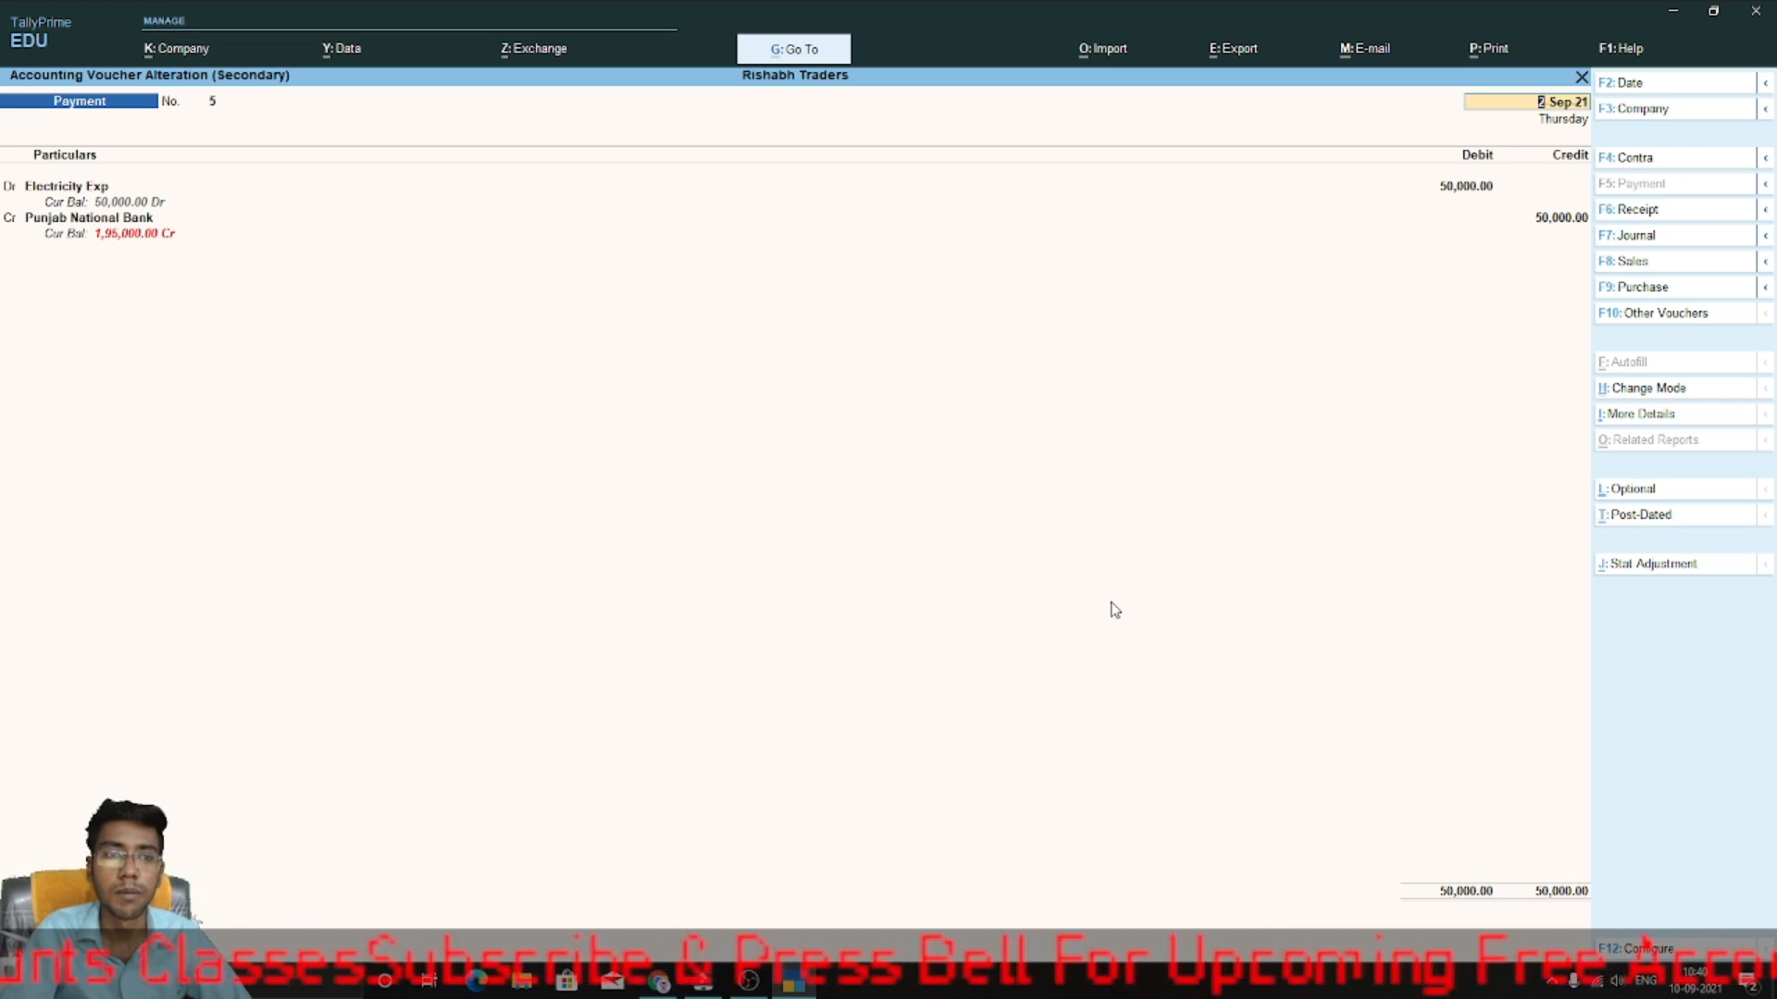
pyautogui.press('Escape')
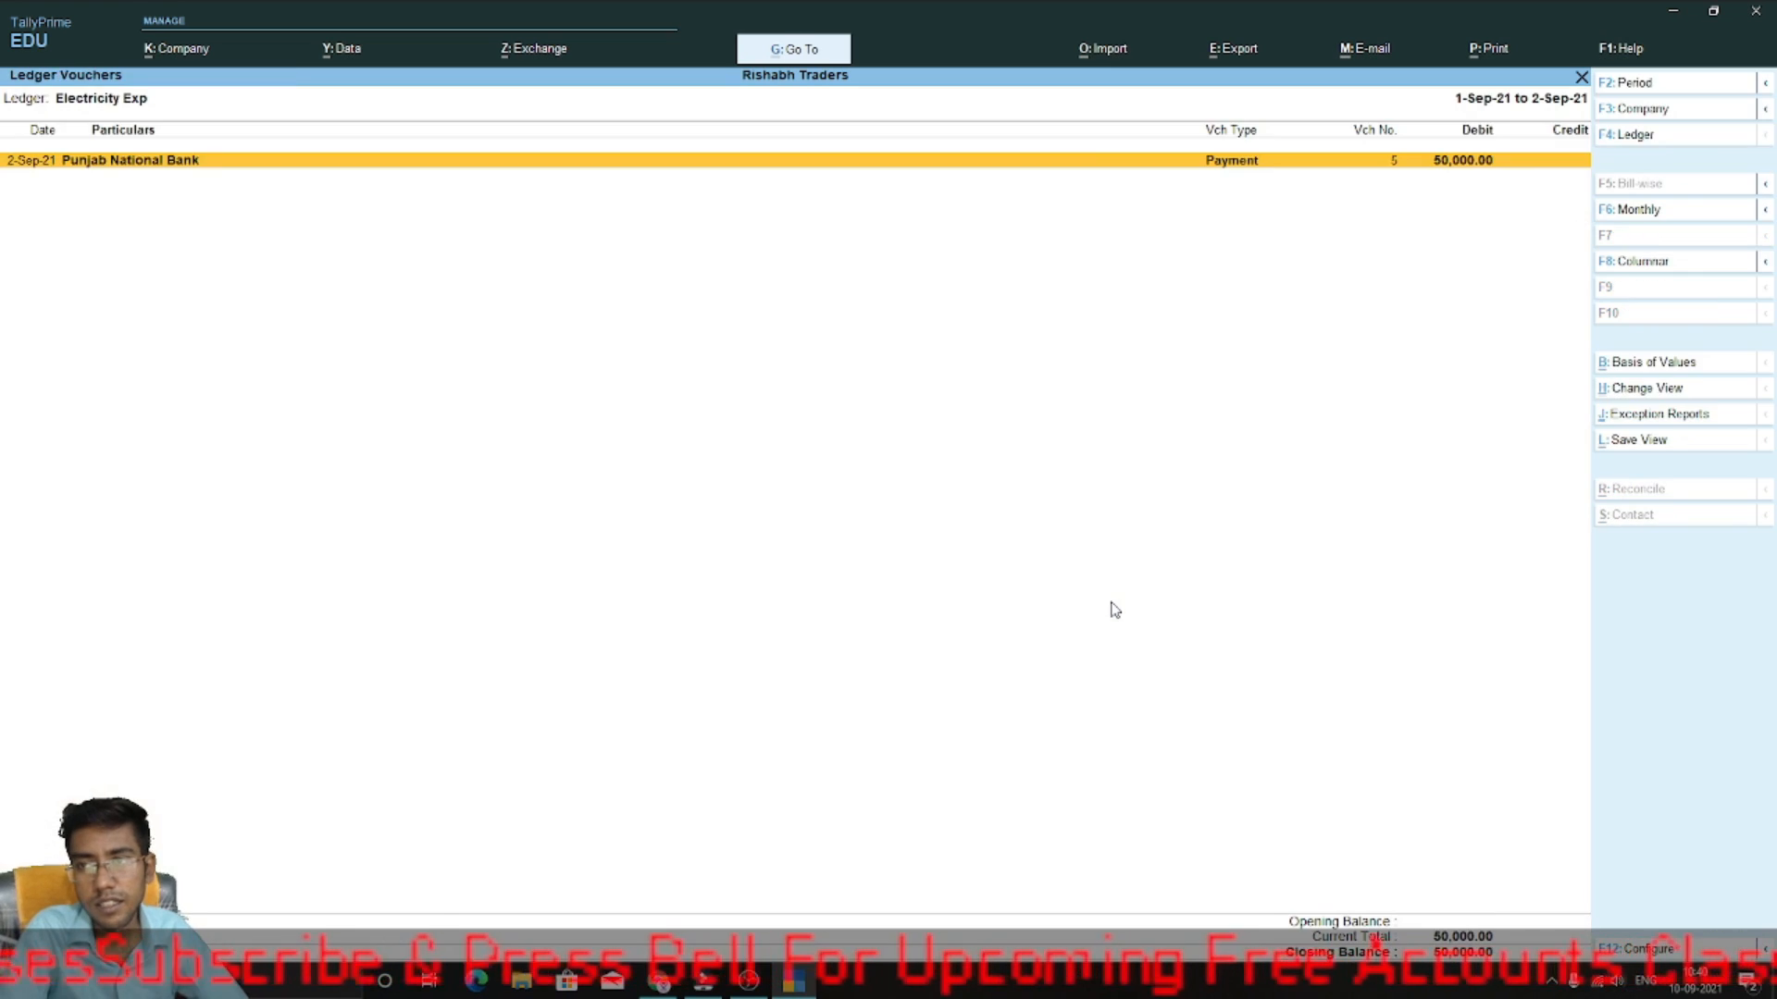
# - Leave the Electricity Exp ledger report, return to the Gateway of Tally and open a new payment voucher
pyautogui.press('Escape')
pyautogui.press('Escape')
pyautogui.press('Escape')
pyautogui.press('Escape')
pyautogui.press('Escape')
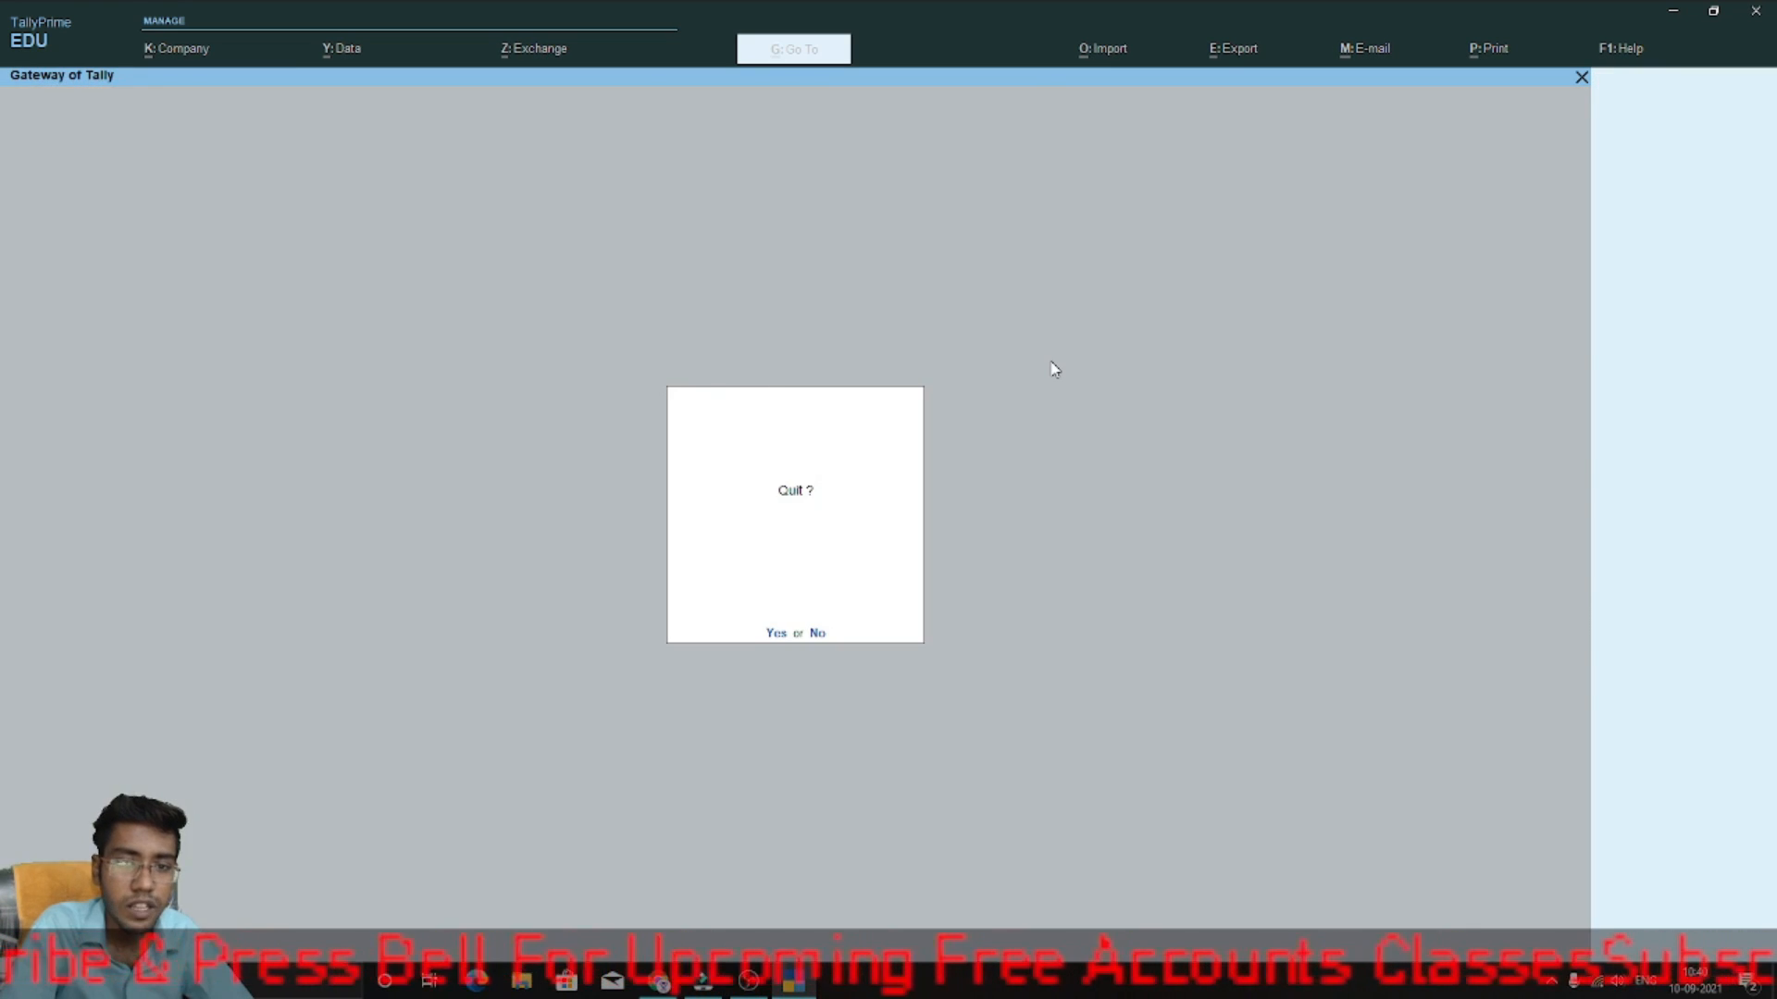
pyautogui.press('Escape')
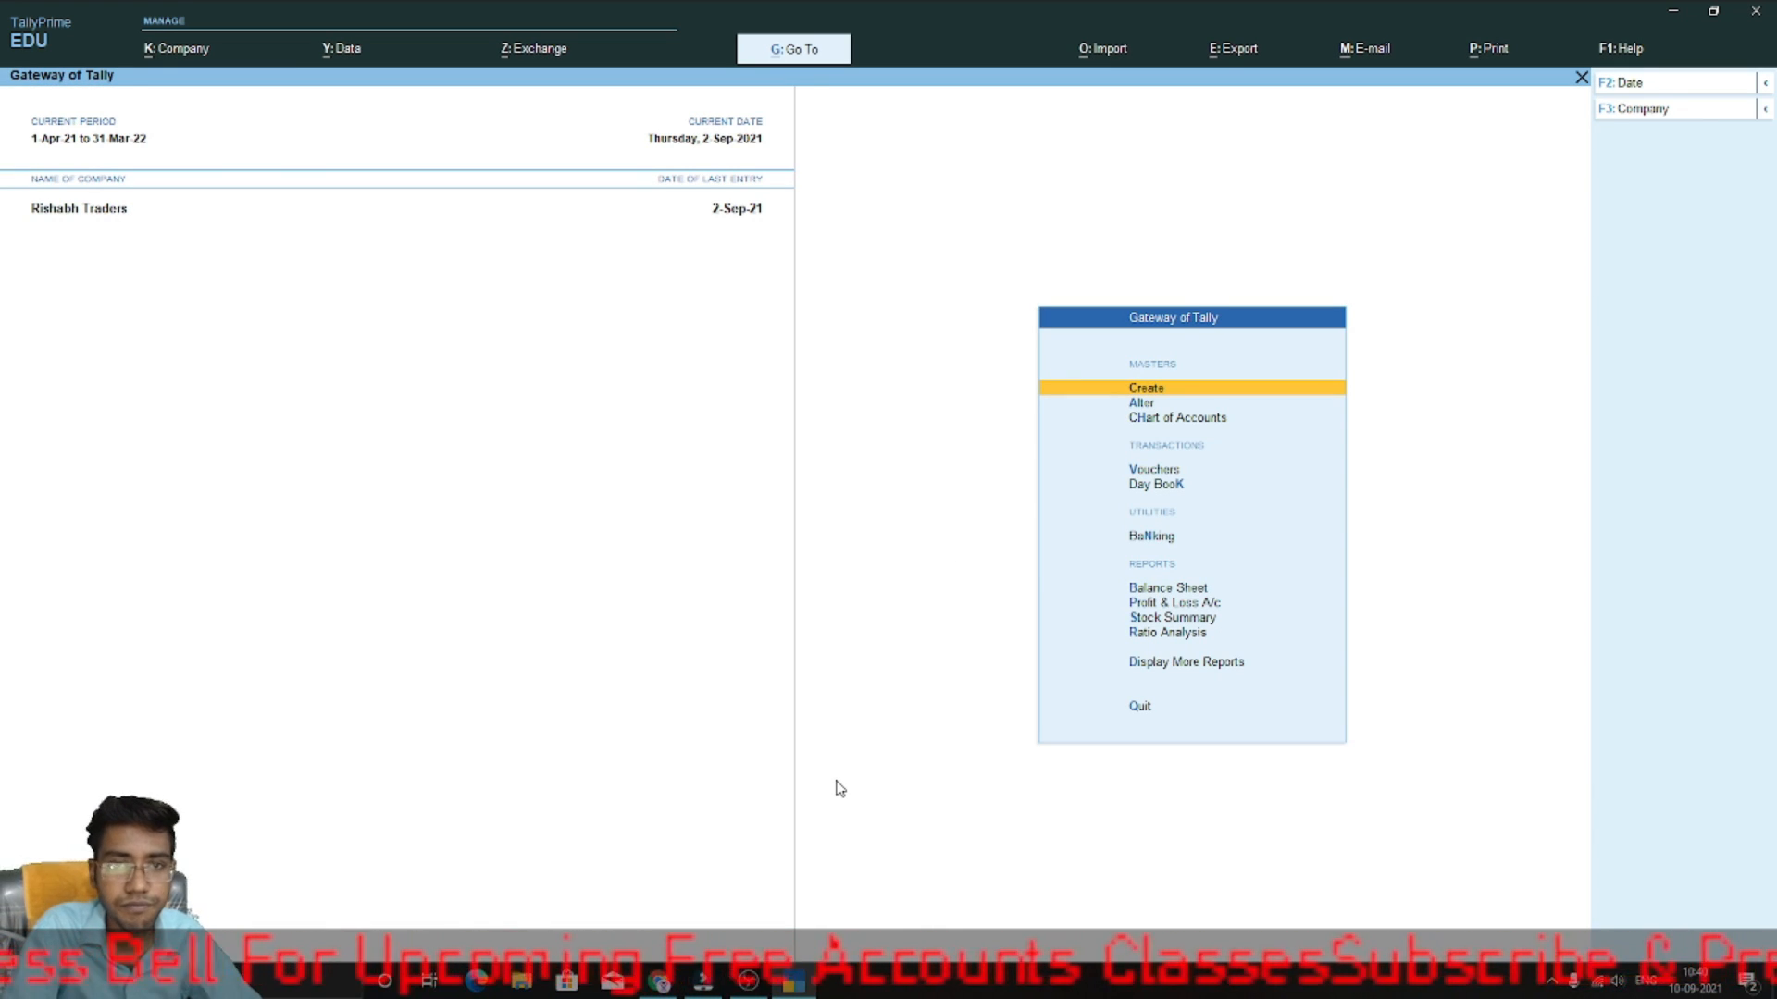
pyautogui.press('v')
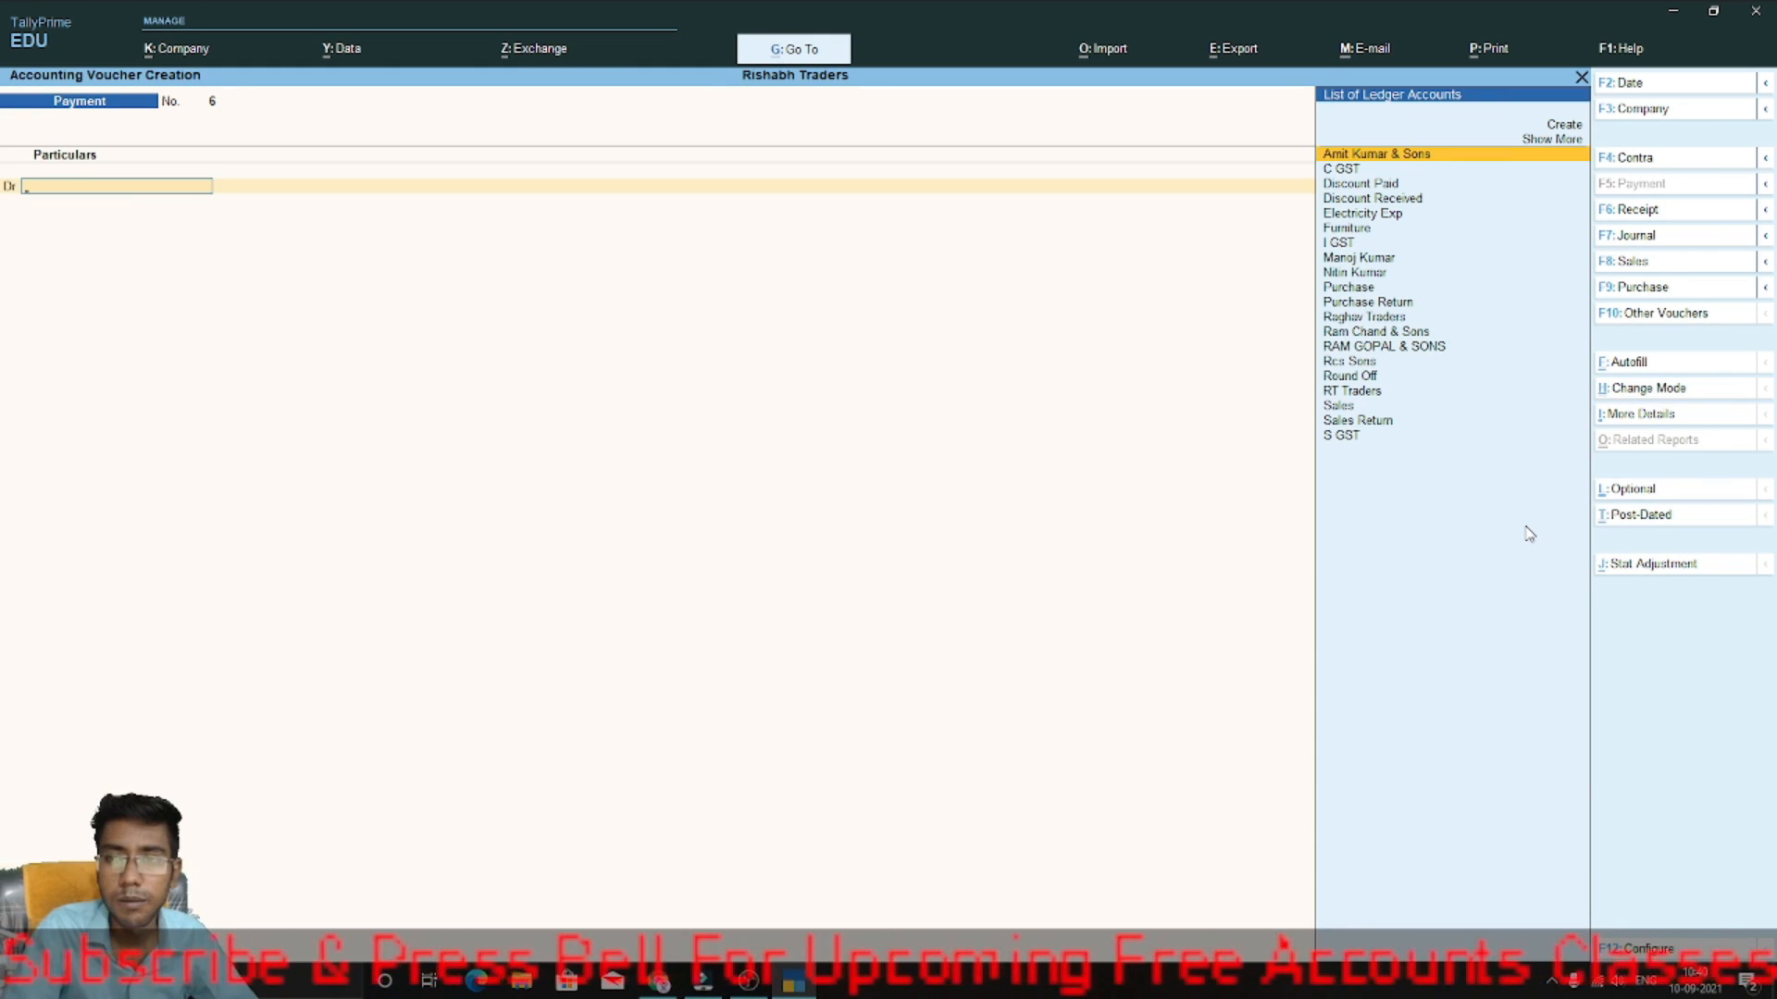